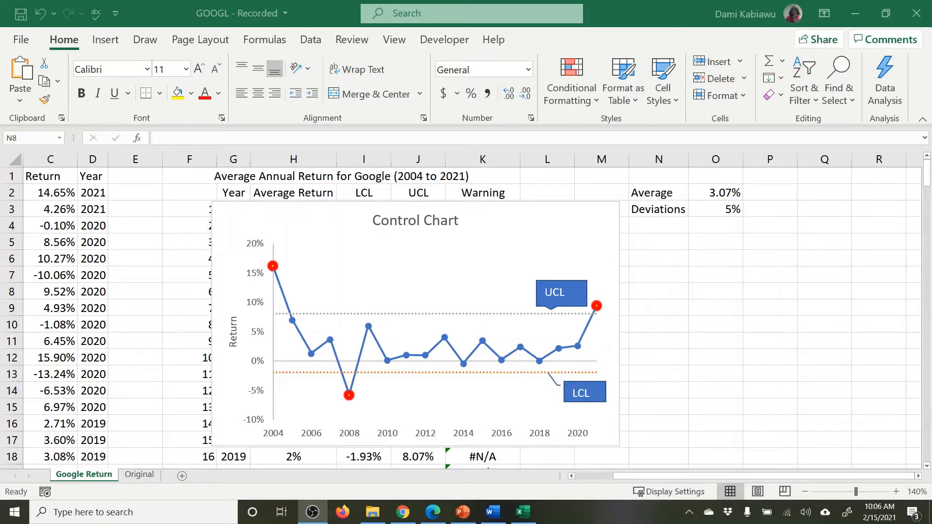
- Delete the Control Chart from the Google Return sheet
left_click(224, 211)
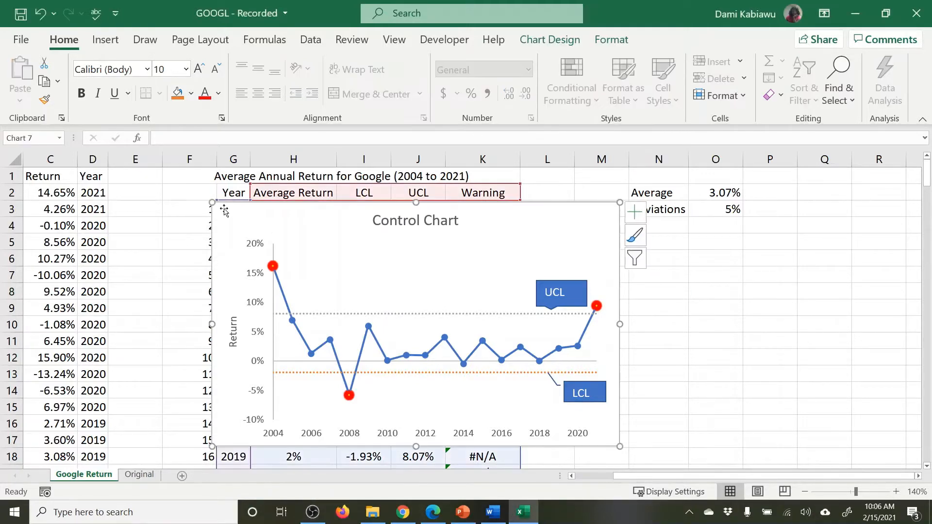
key("Delete")
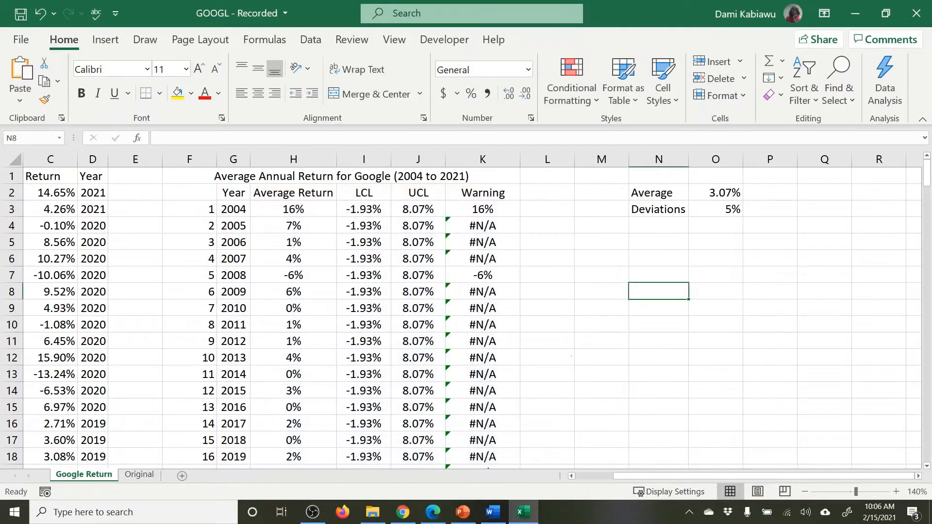
- Review the Date, Adj Close, Return and Year columns of the price data
left_click_drag(624, 477, 565, 472)
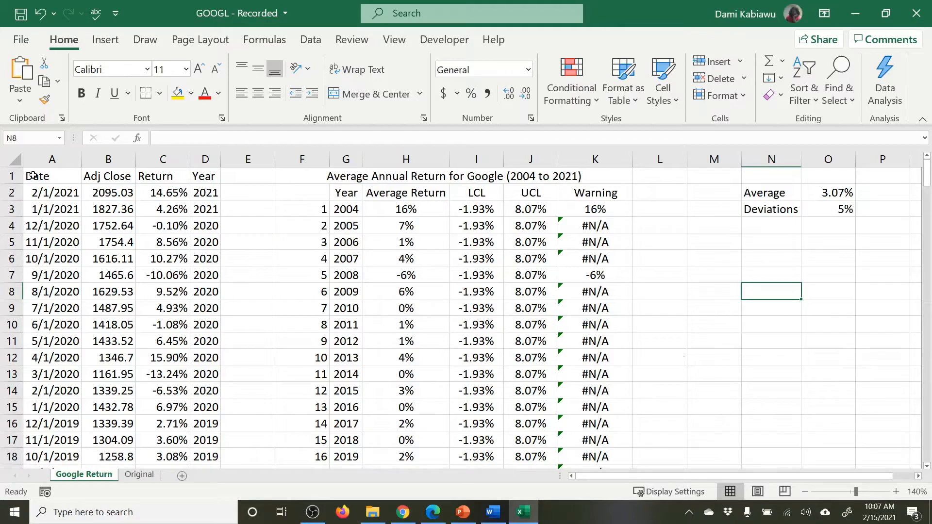
left_click_drag(44, 180, 32, 299)
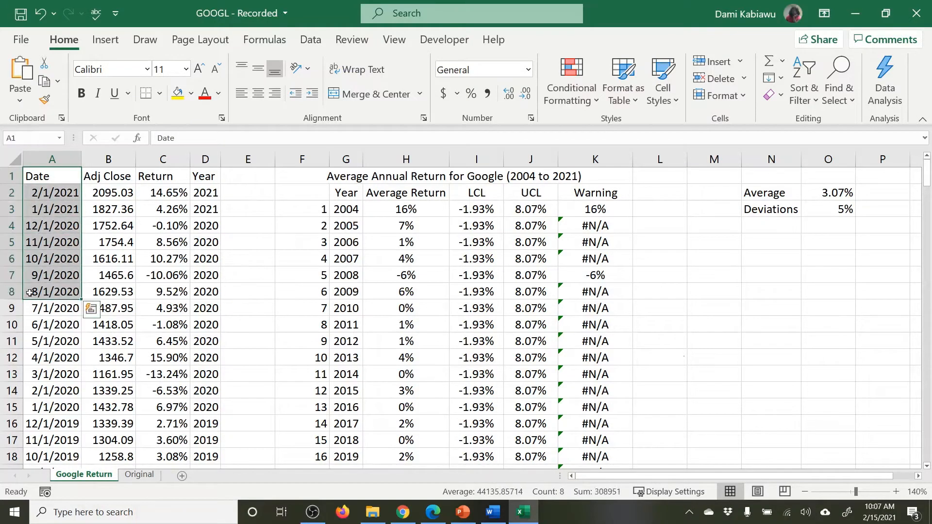
left_click(109, 159)
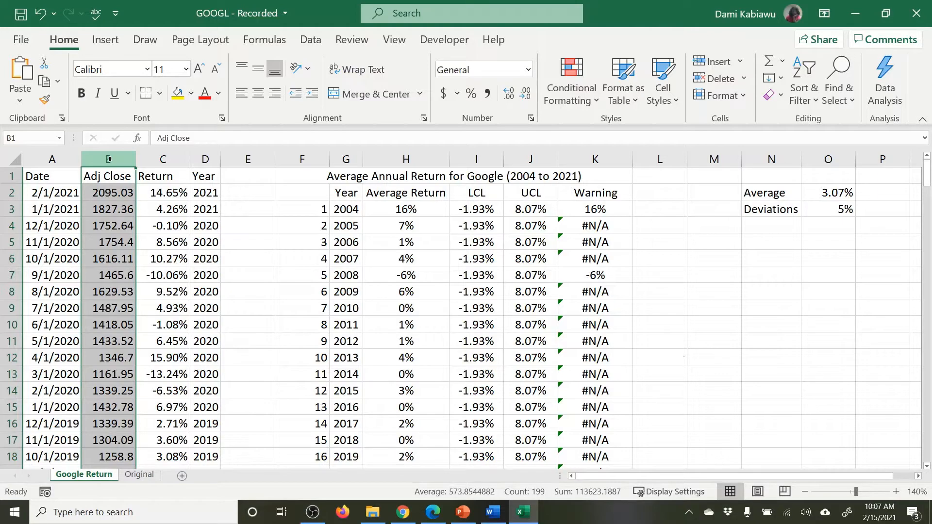
left_click(162, 159)
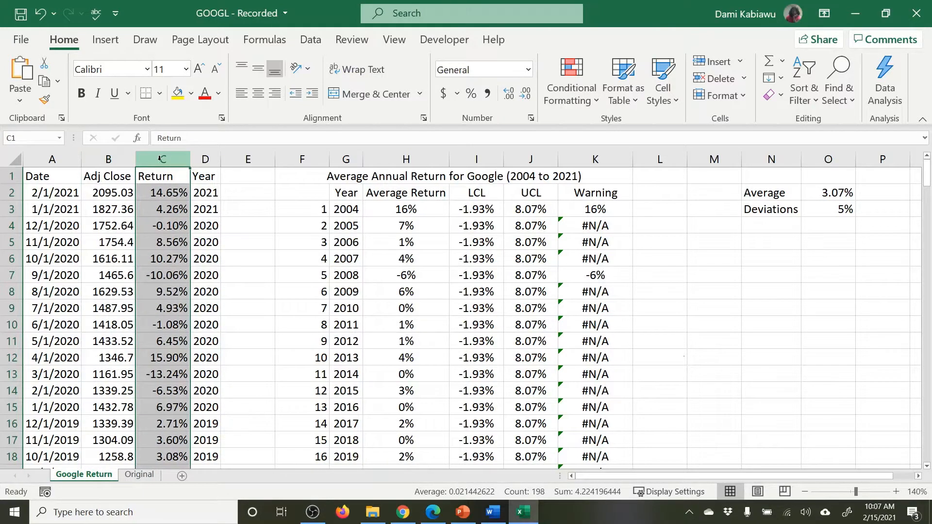
left_click(207, 158)
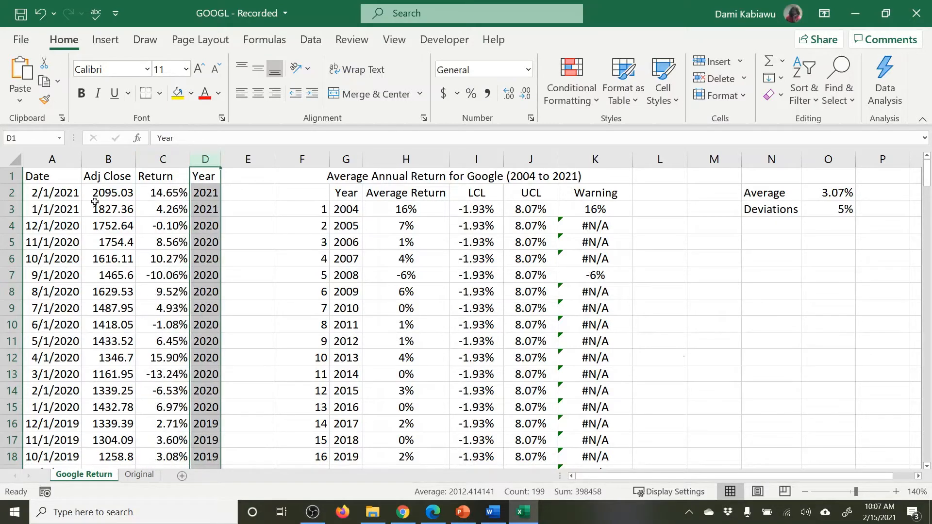
- Examine the first data row's date and adjusted close, and the formulas behind its Return and Year cells
left_click(39, 194)
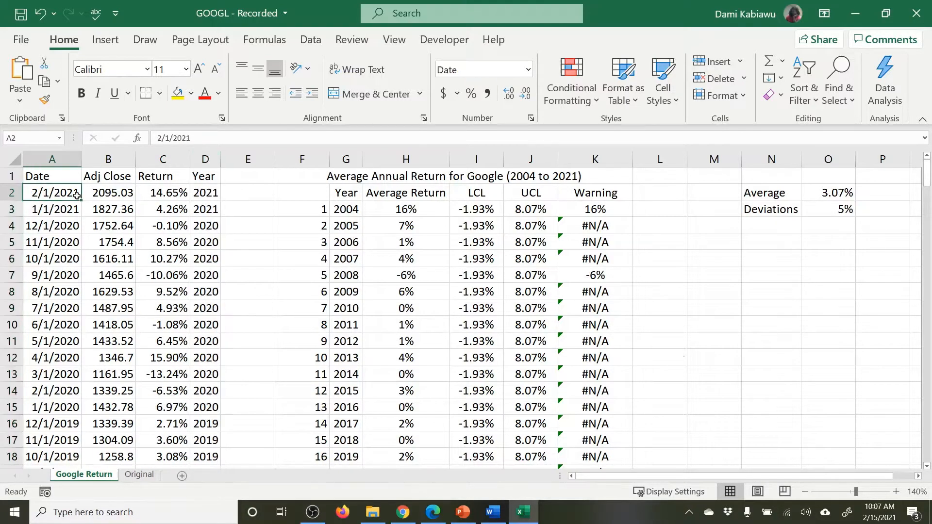
left_click(107, 193)
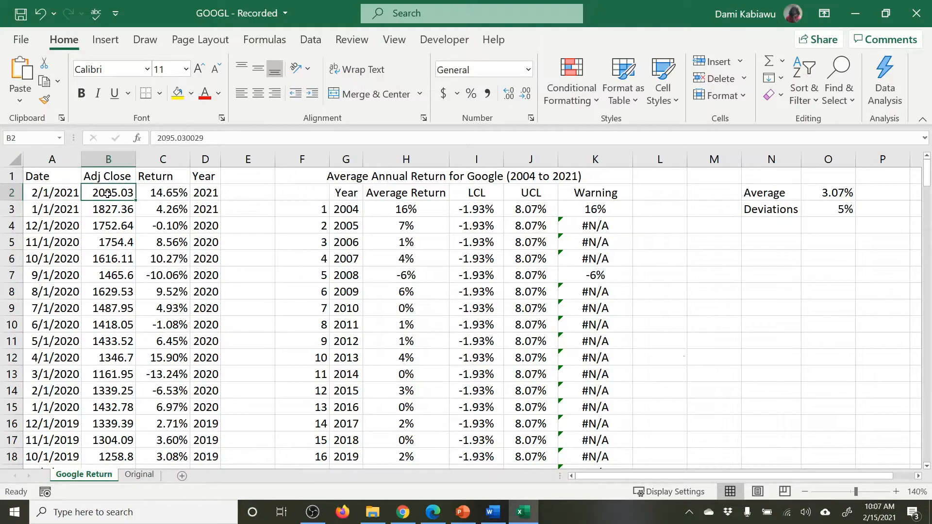
left_click(152, 193)
double_click(152, 193)
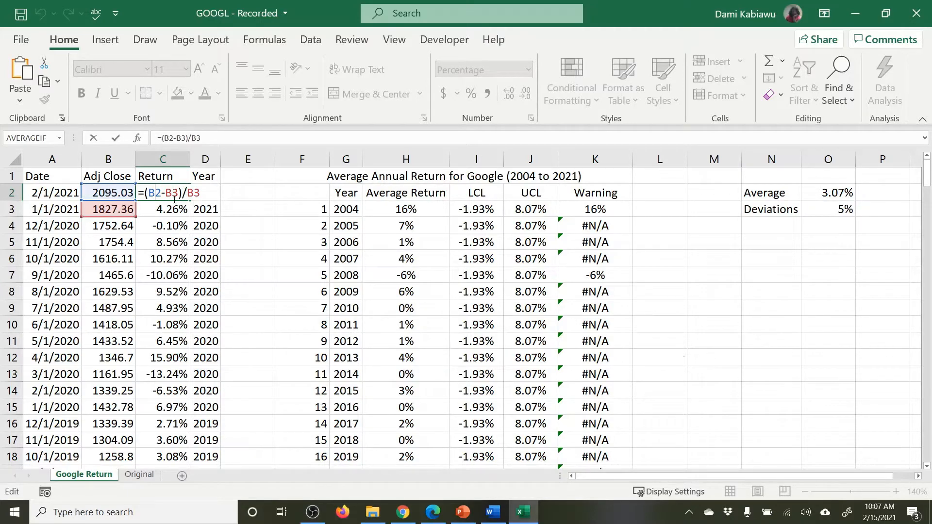
key("Return")
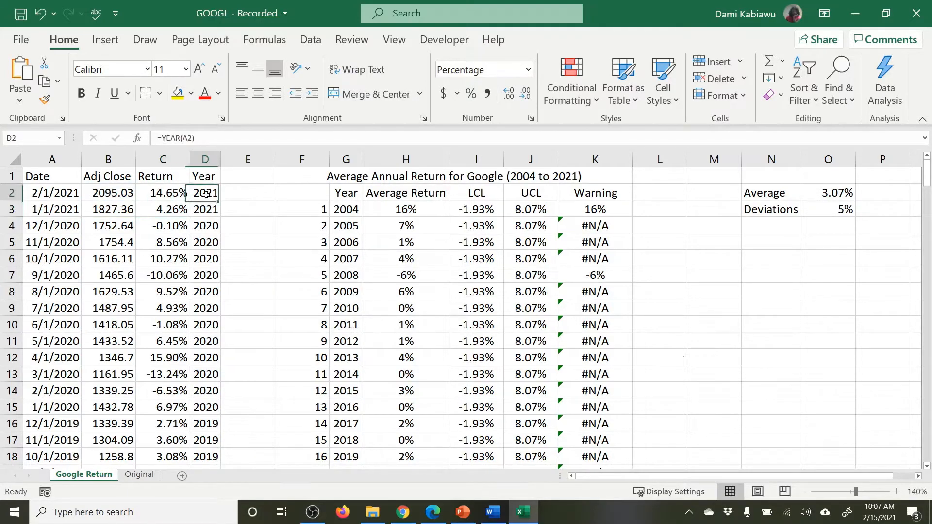
double_click(206, 194)
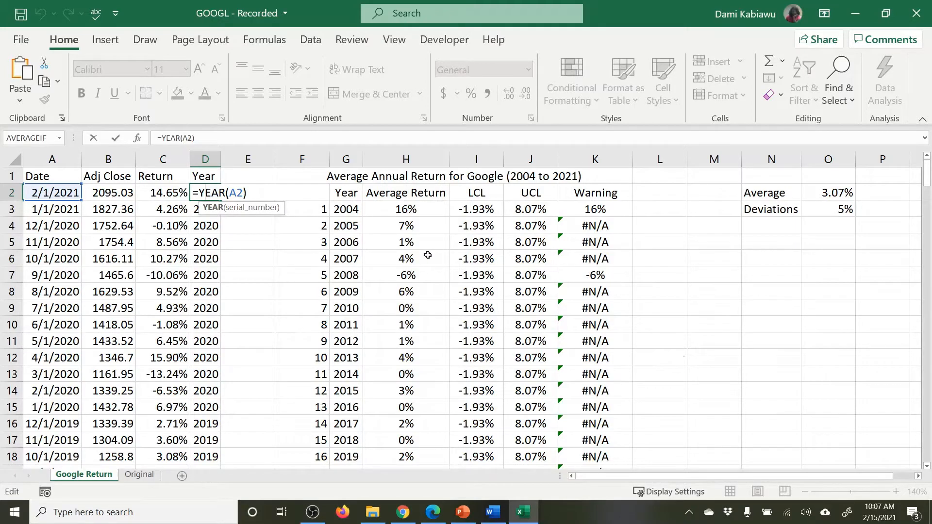
key("Return")
- Inspect the row-number formula in F3 and the Average formula in O2 without changing them
left_click(312, 209)
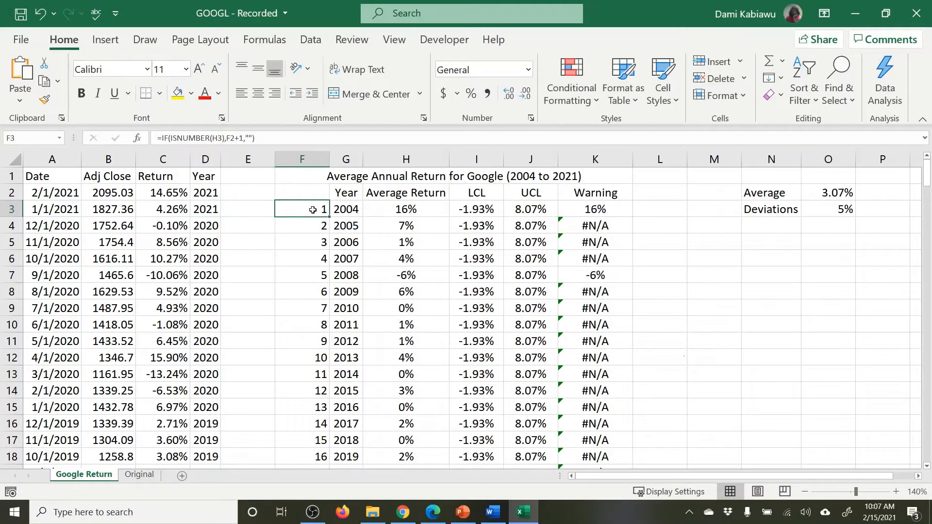
scroll(616, 218, "down", 1)
scroll(616, 242, "up", 1)
left_click(775, 194)
left_click(841, 192)
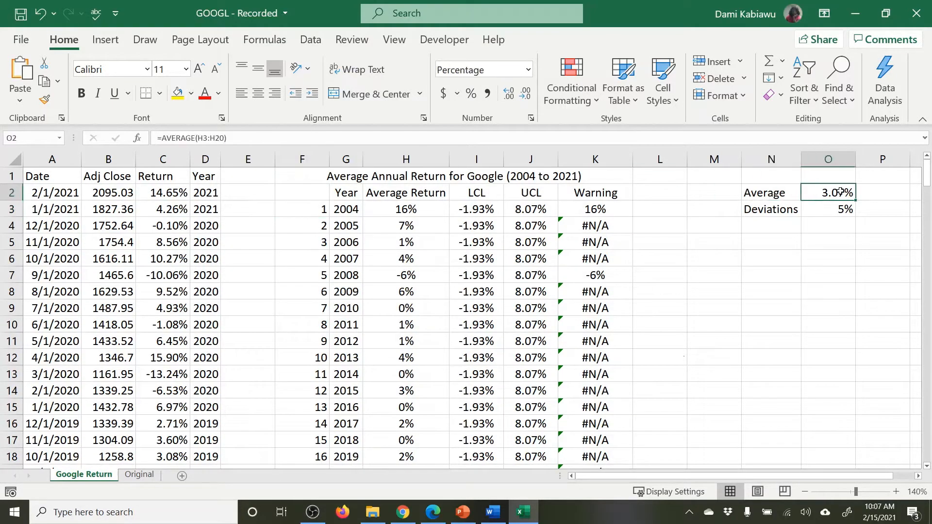
double_click(842, 193)
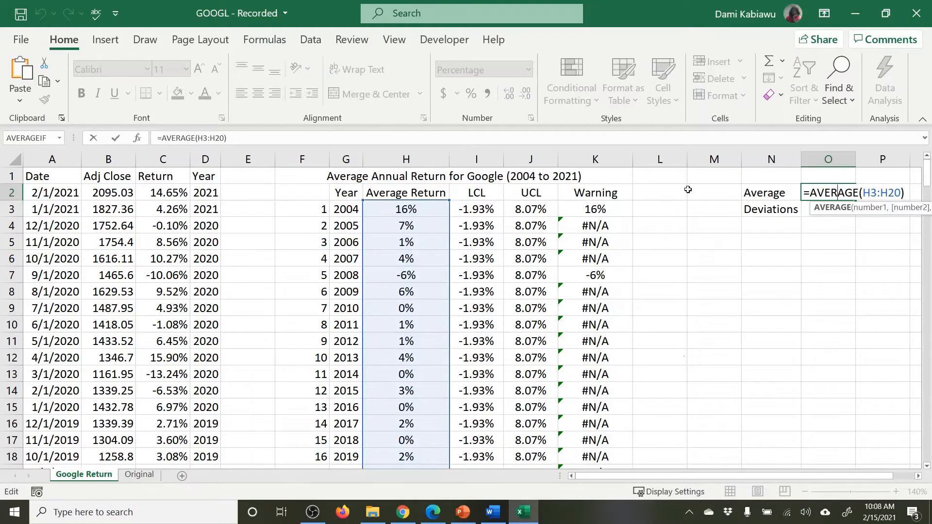
key("Escape")
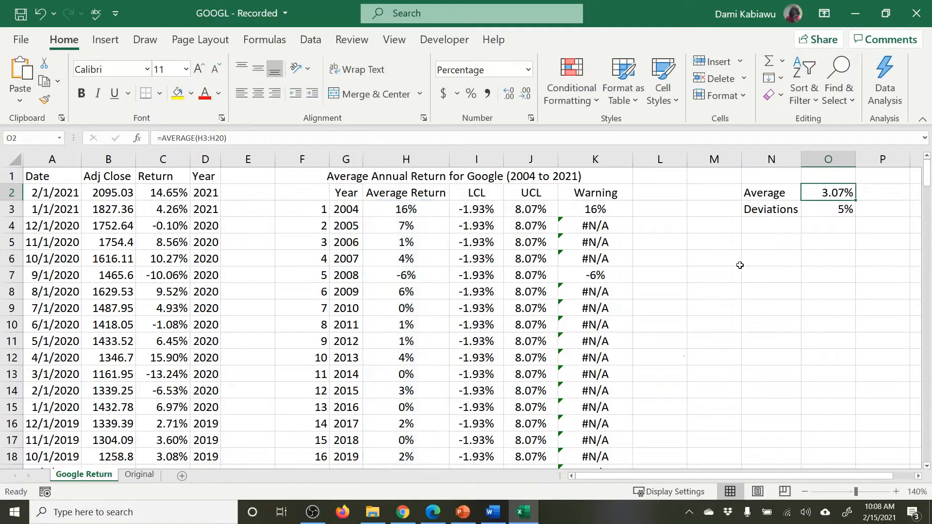
- Review the list of years from 2004 to 2021 in column G of the summary table
left_click(389, 204)
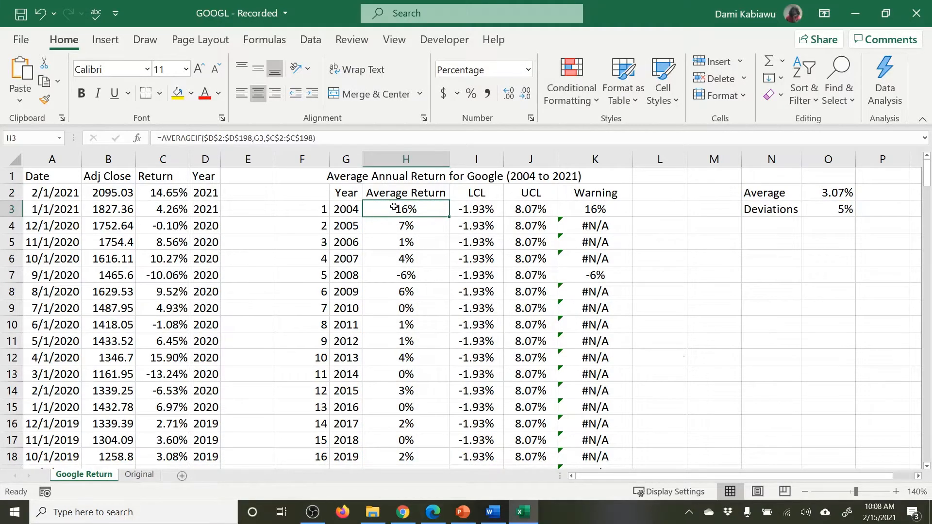
left_click(341, 208)
left_click_drag(341, 208, 347, 479)
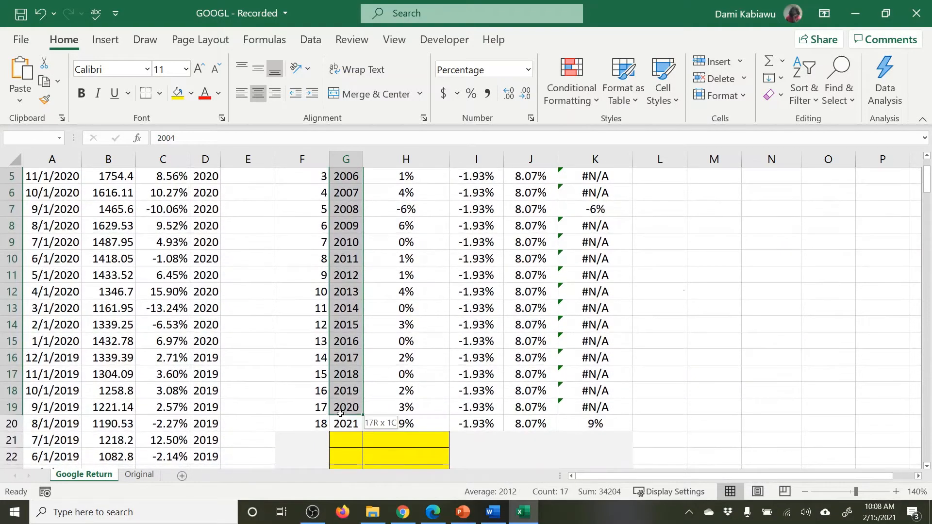
scroll(718, 410, "up", 1)
scroll(719, 407, "down", 3)
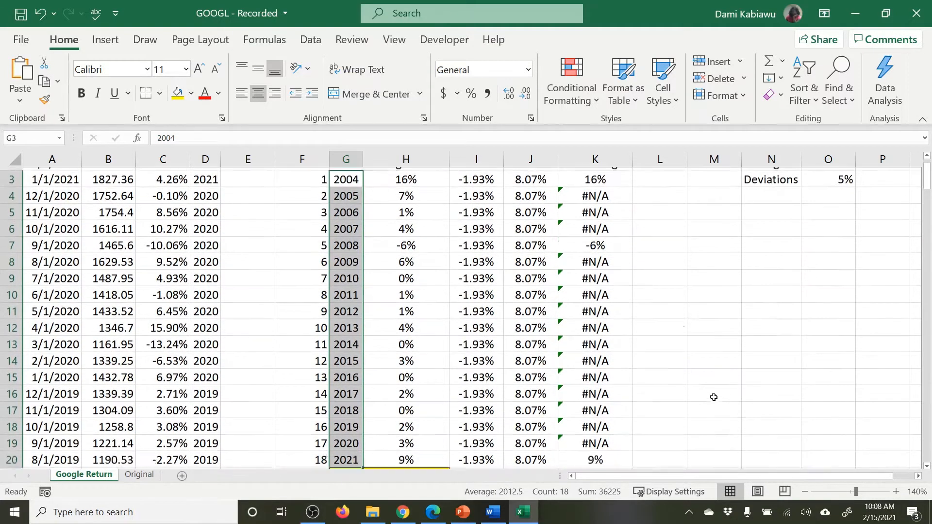
scroll(543, 387, "up", 2)
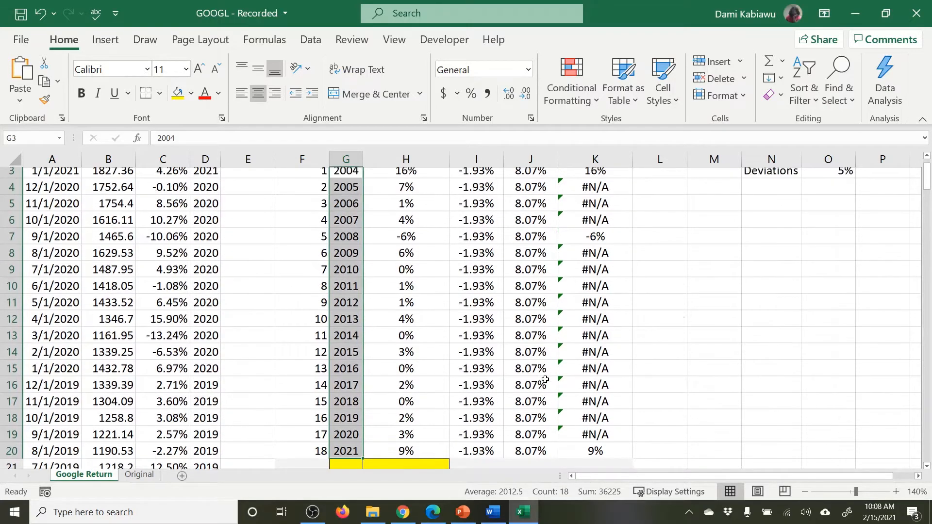
- Examine the Average Return values in H3:H20 and the AVERAGEIF formula in H3
left_click(398, 210)
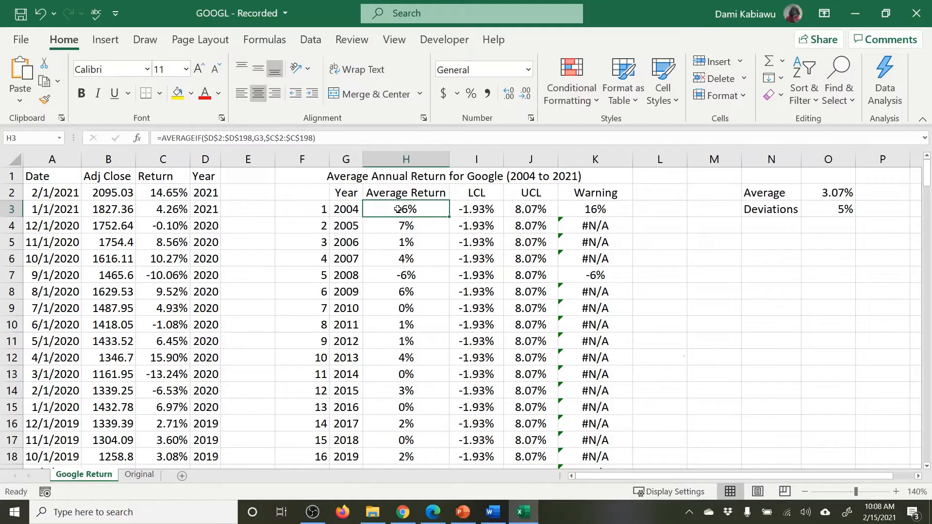
left_click_drag(398, 209, 406, 387)
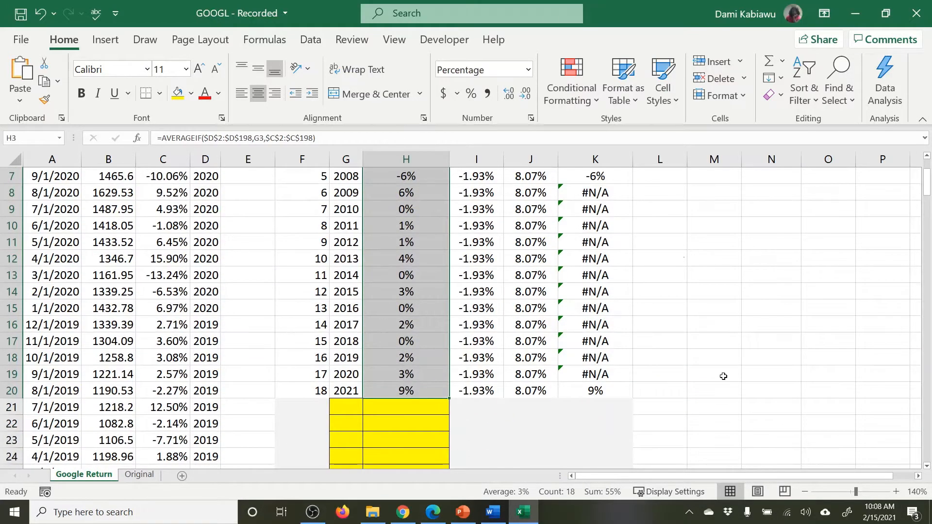
scroll(722, 374, "up", 2)
left_click(412, 210)
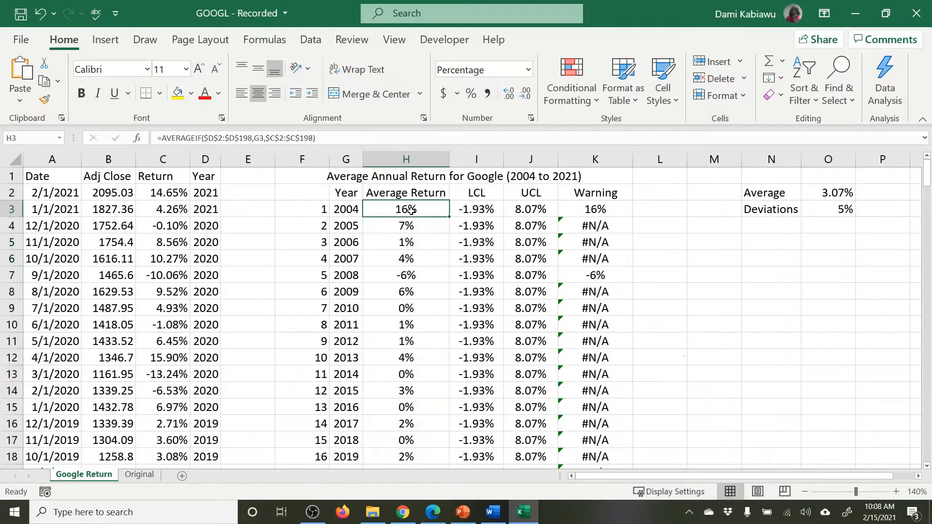
double_click(411, 210)
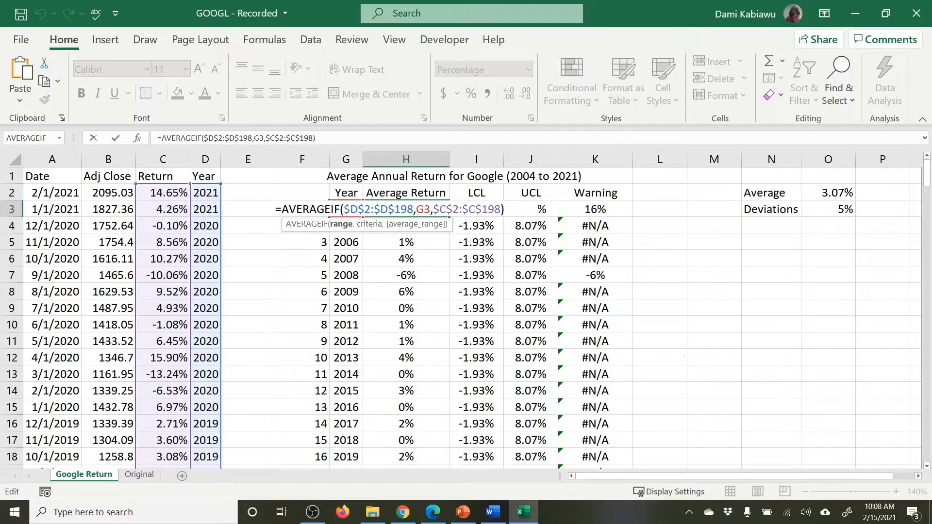
key("Return")
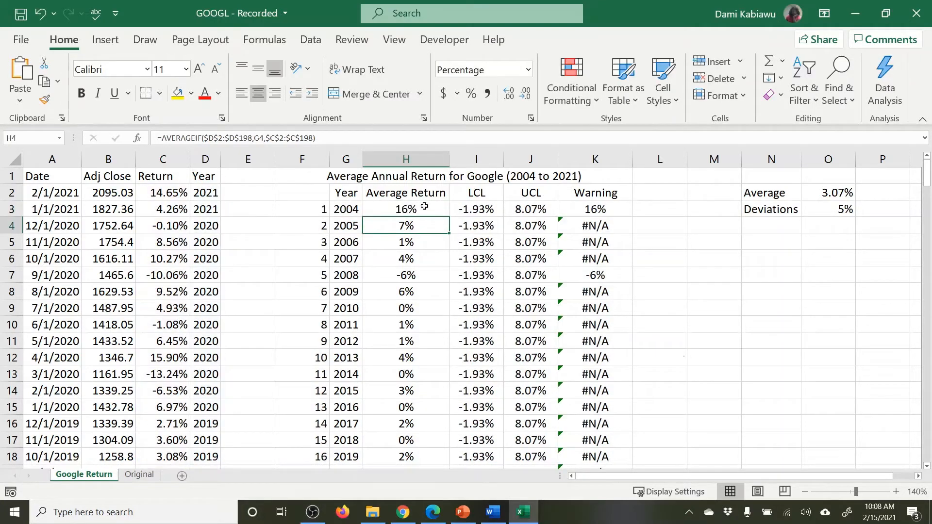
left_click_drag(424, 206, 393, 418)
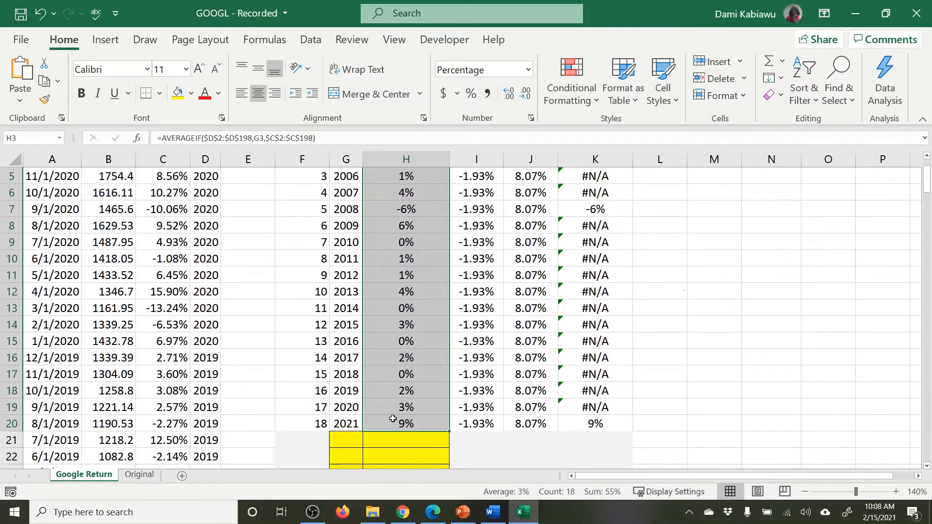
scroll(392, 418, "up", 2)
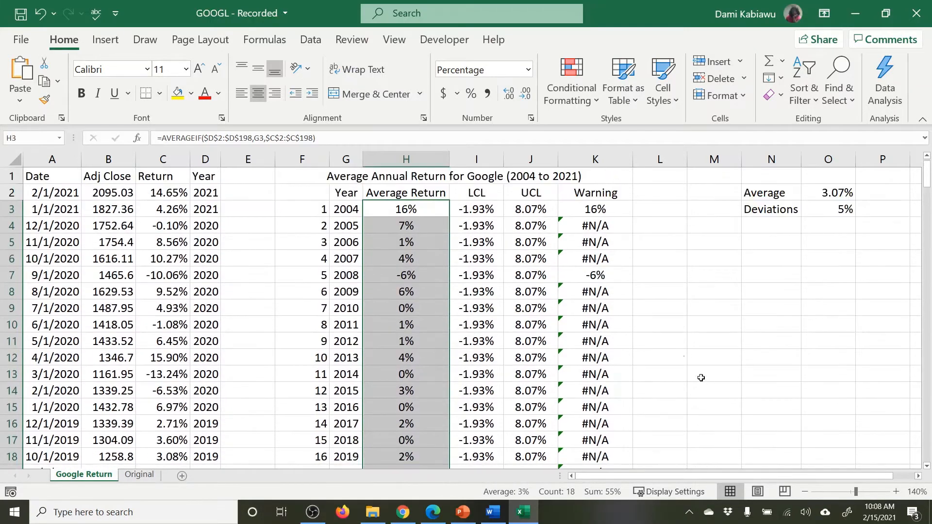
- Inspect the LCL formula in I3 and leave it without editing
left_click(475, 209)
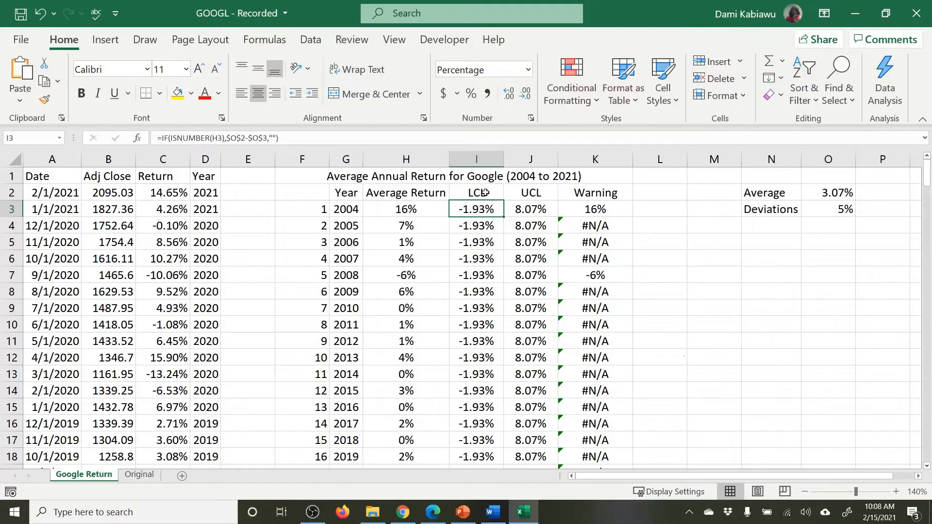
double_click(485, 209)
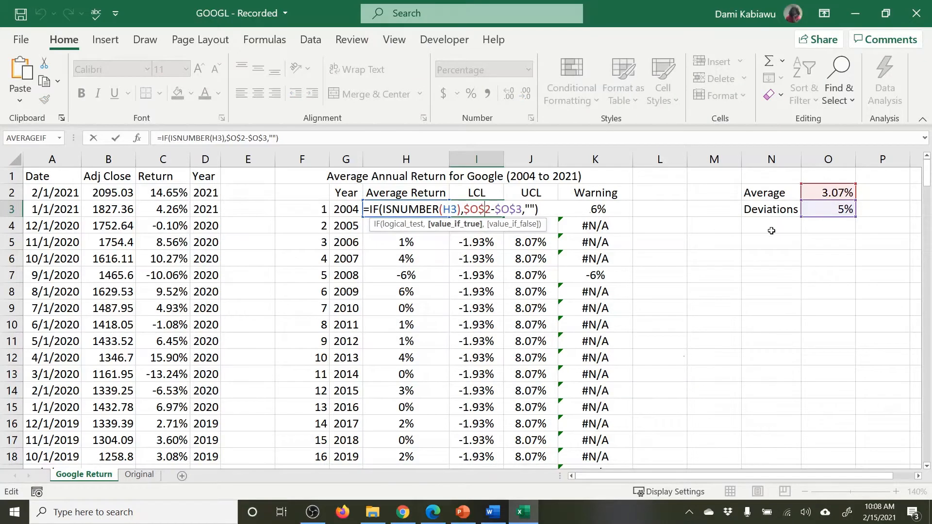
key("Escape")
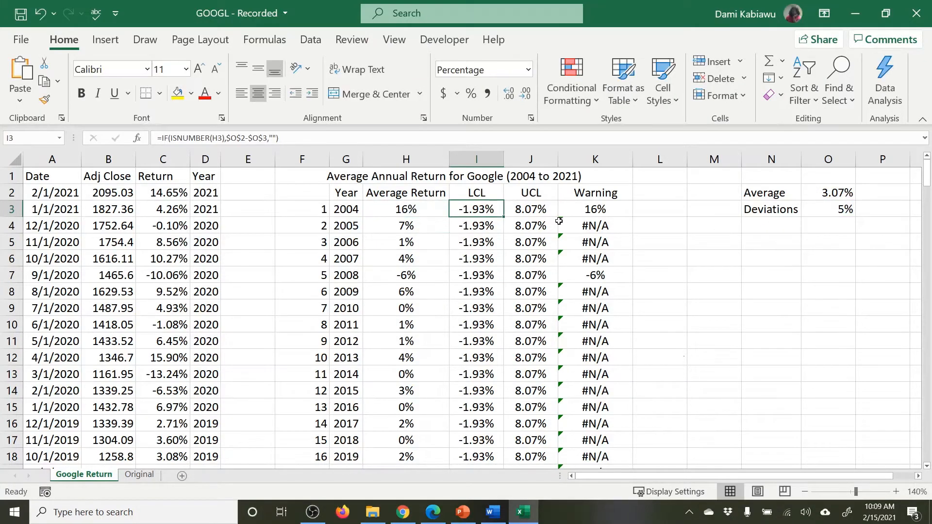
- Clear the cell contents below the LCL, UCL and Warning headers in columns I to K
left_click_drag(487, 213, 603, 367)
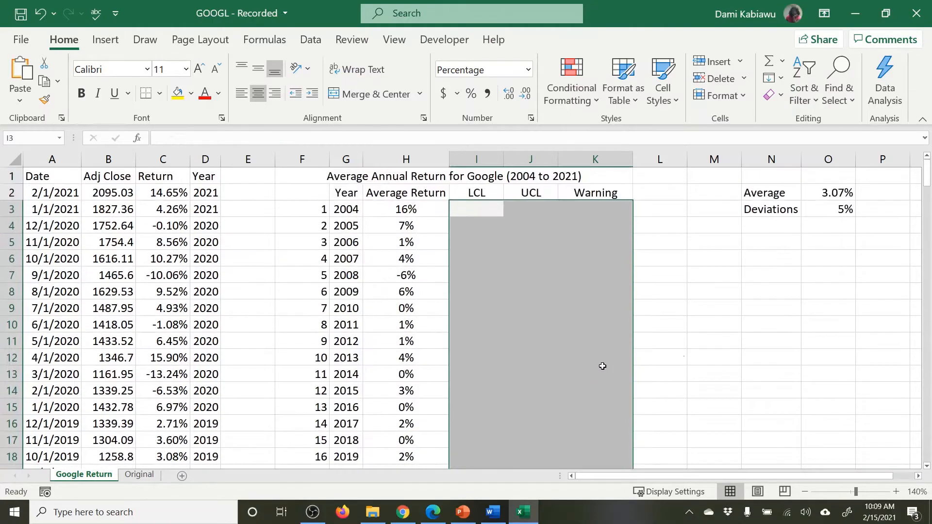
key("Delete")
scroll(699, 350, "down", 7)
left_click(717, 326)
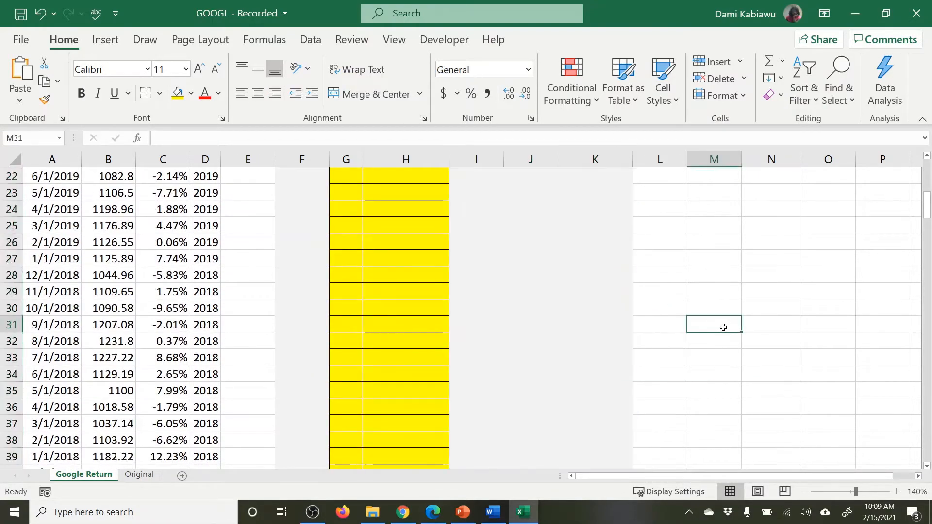
scroll(714, 323, "up", 7)
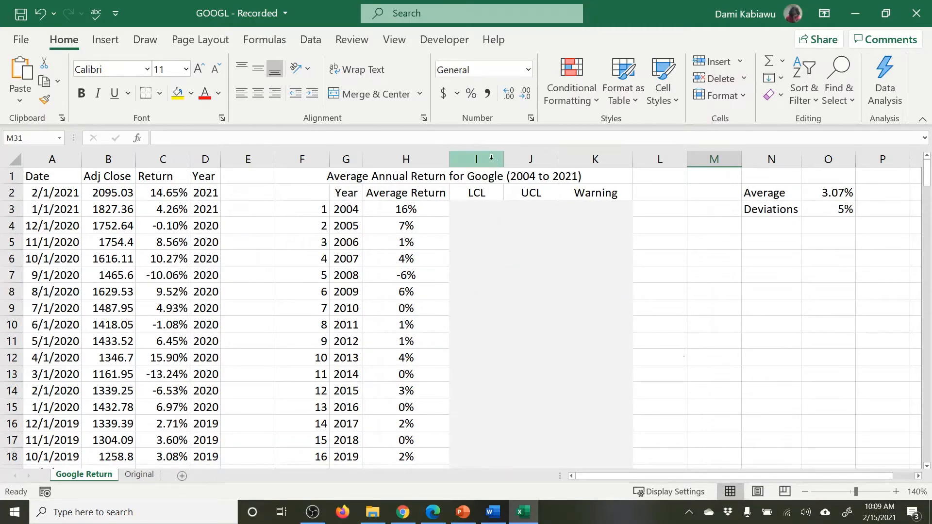
- Examine the conditional formatting rule for blank cells that applies to columns I to K, leaving it unedited
left_click_drag(492, 157, 623, 163)
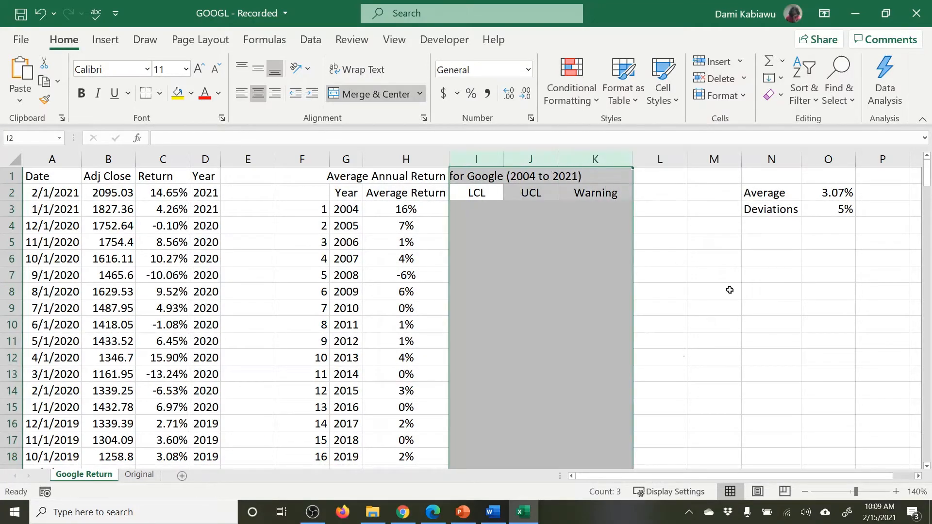
left_click(587, 69)
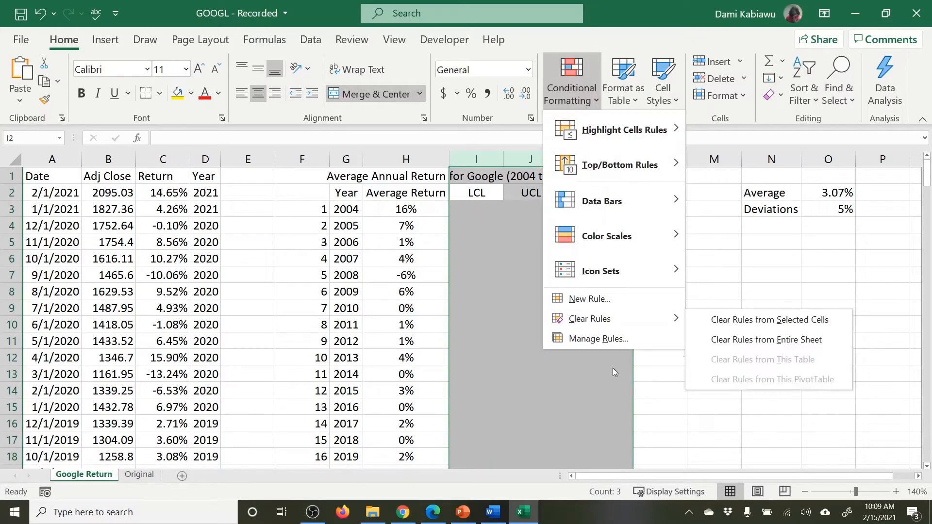
left_click(578, 342)
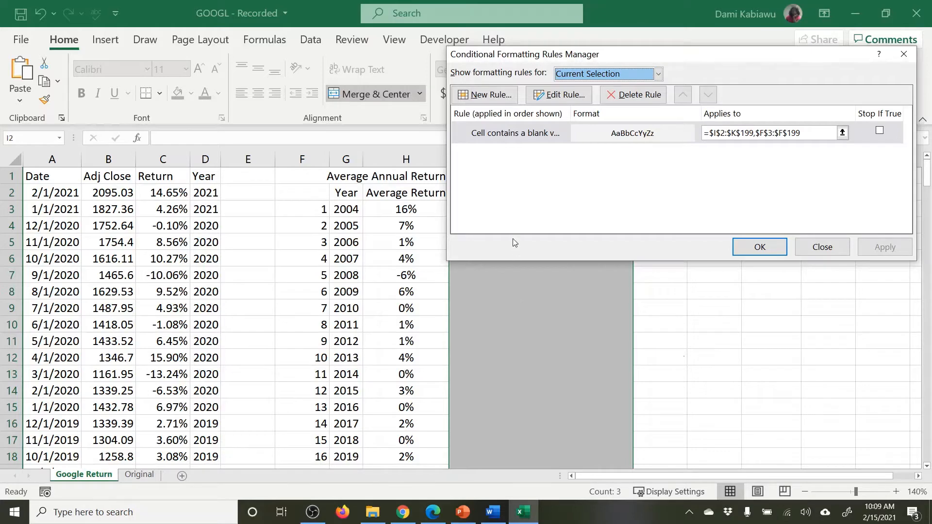
left_click(565, 95)
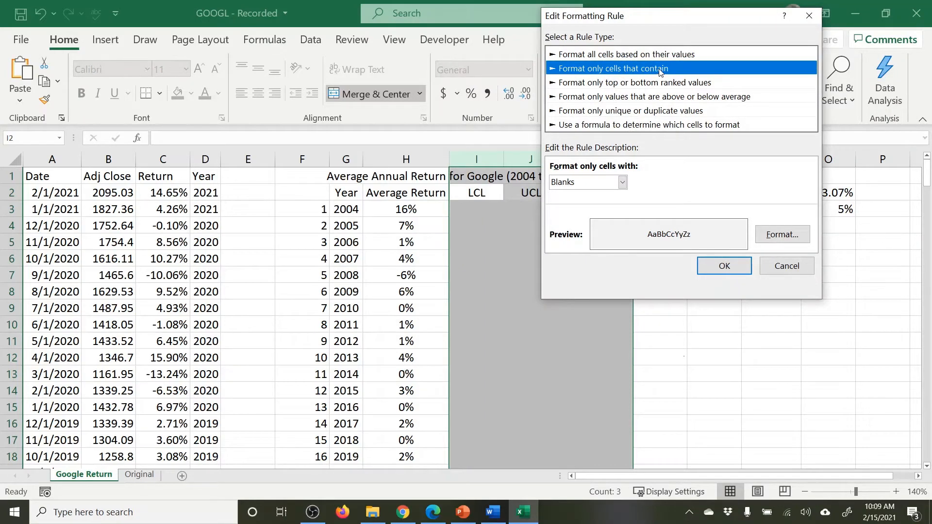
left_click(622, 182)
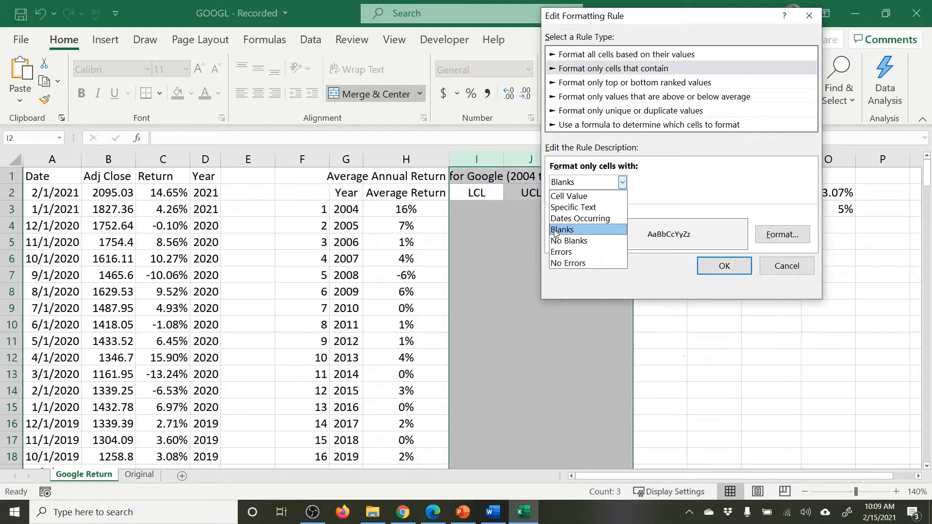
left_click(557, 231)
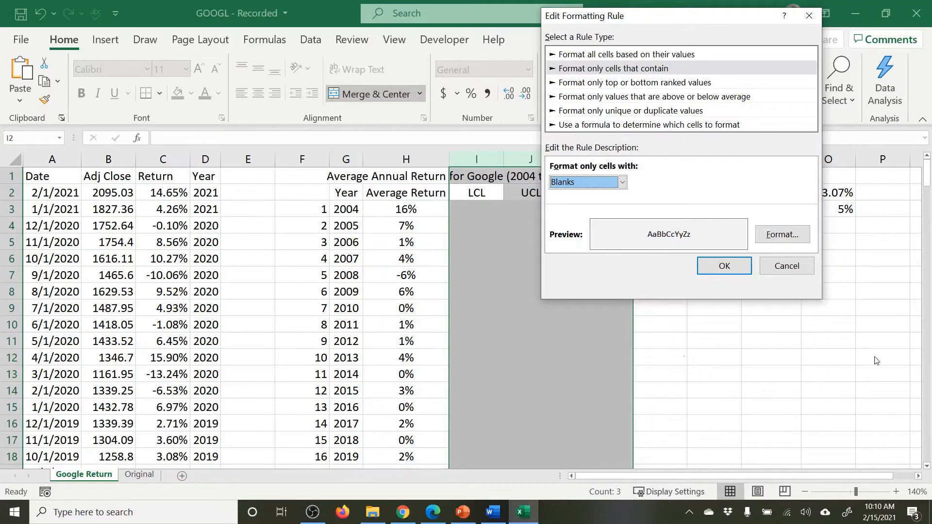
left_click(795, 267)
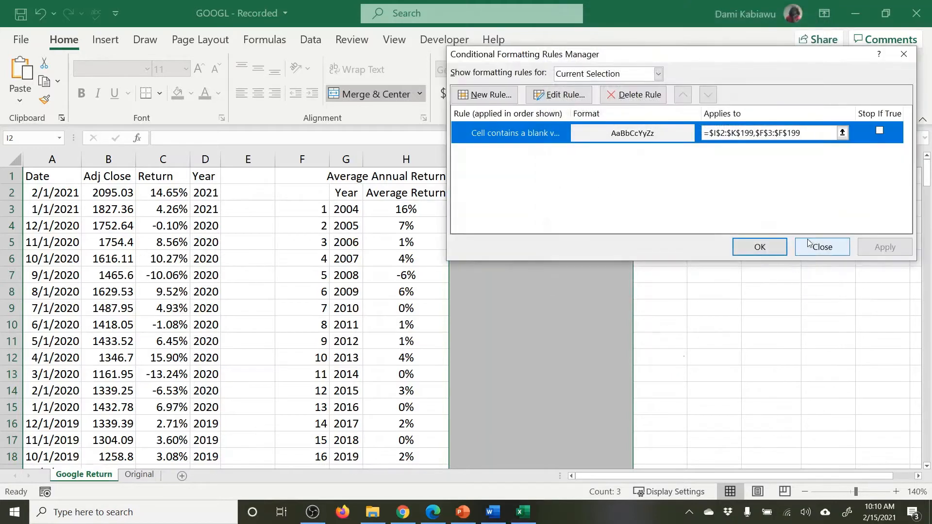
left_click(823, 247)
- Inspect the AVERAGE formula in O2 and the Average Return range it refers to, without editing it
left_click(478, 213)
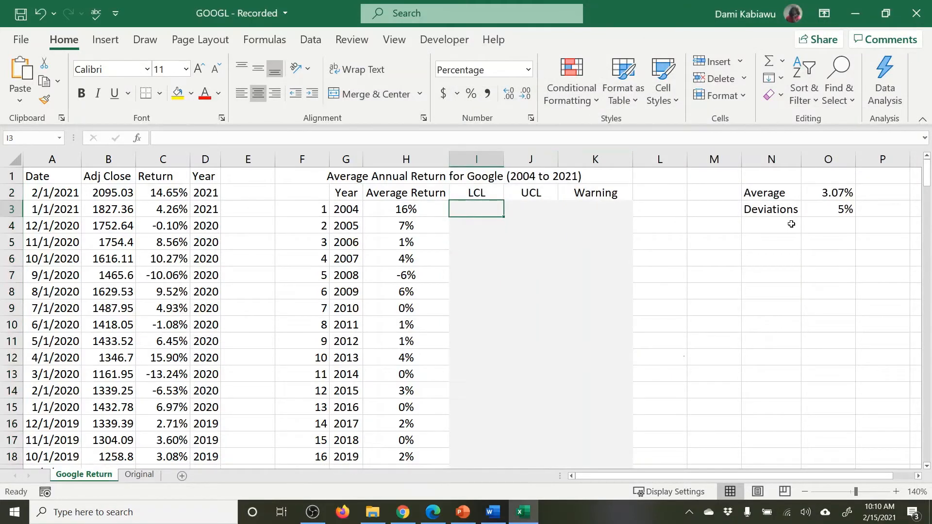
left_click(833, 195)
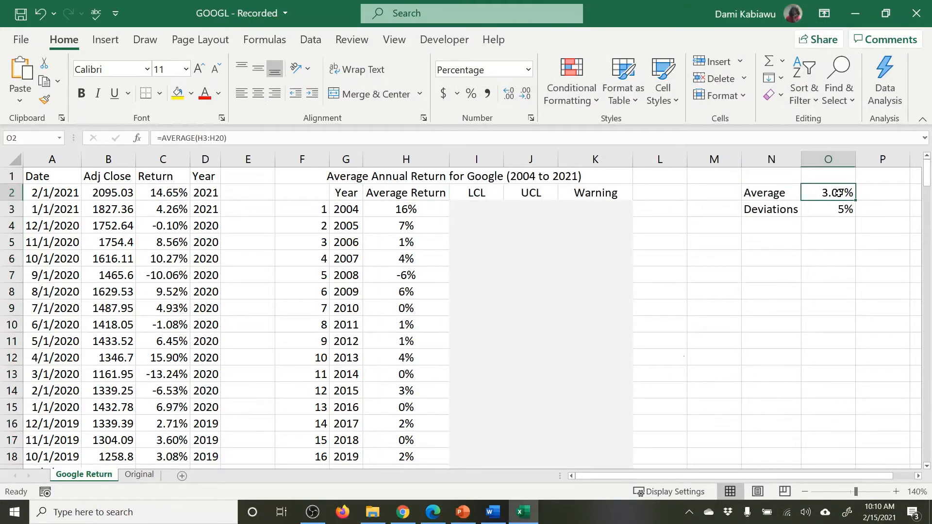
double_click(833, 194)
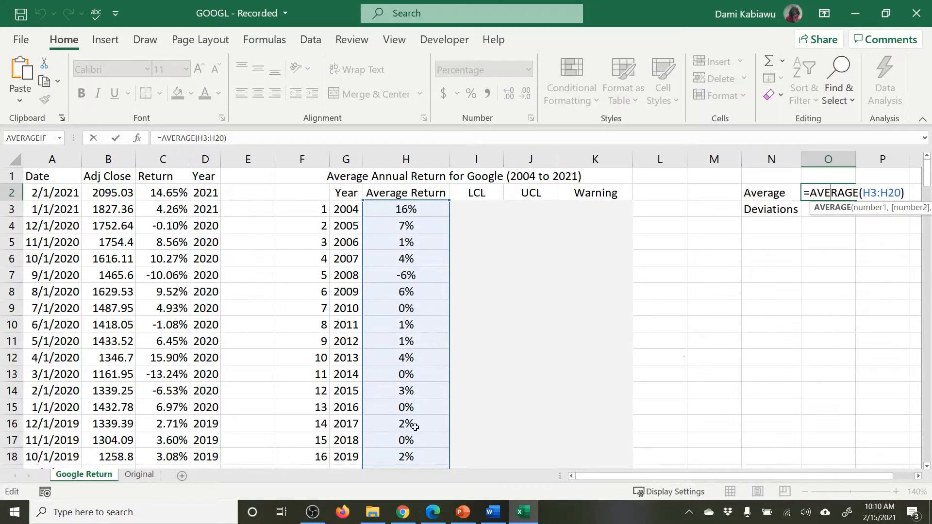
scroll(410, 389, "down", 2)
scroll(414, 416, "up", 1)
scroll(411, 272, "up", 1)
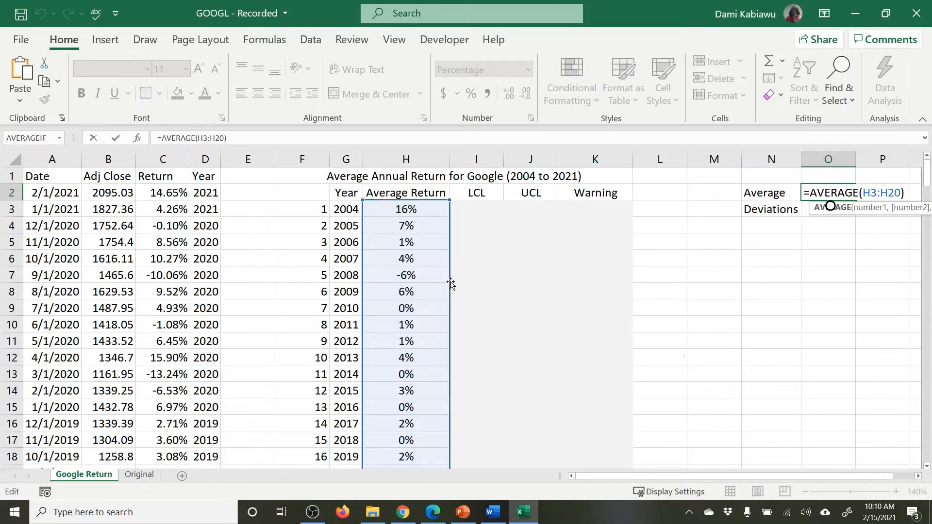
key("Return")
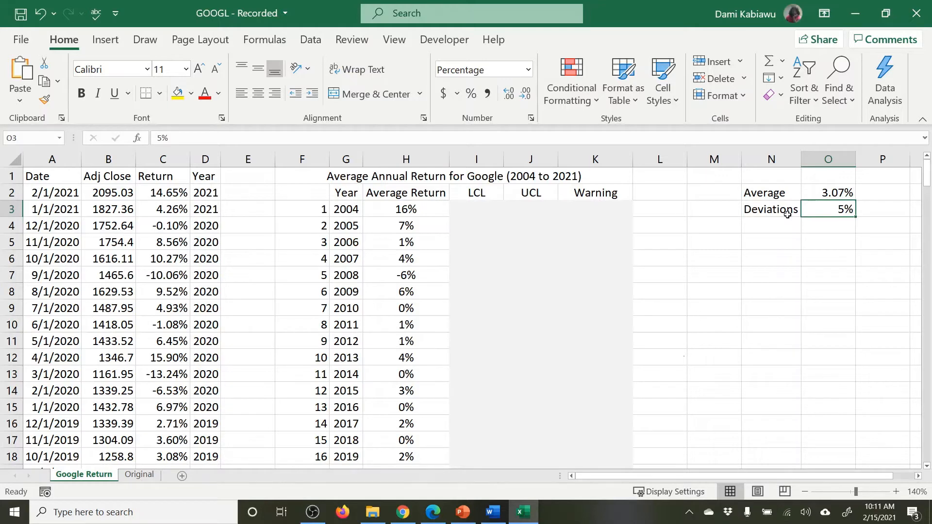
- Enter the lower control limit formula =O2-O3 in I3, subtracting Deviations from Average
left_click(480, 208)
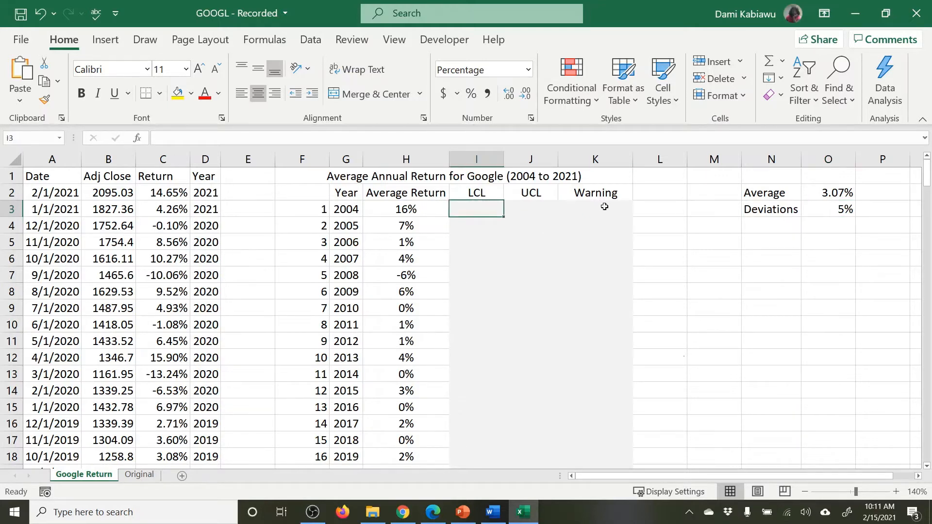
type("=")
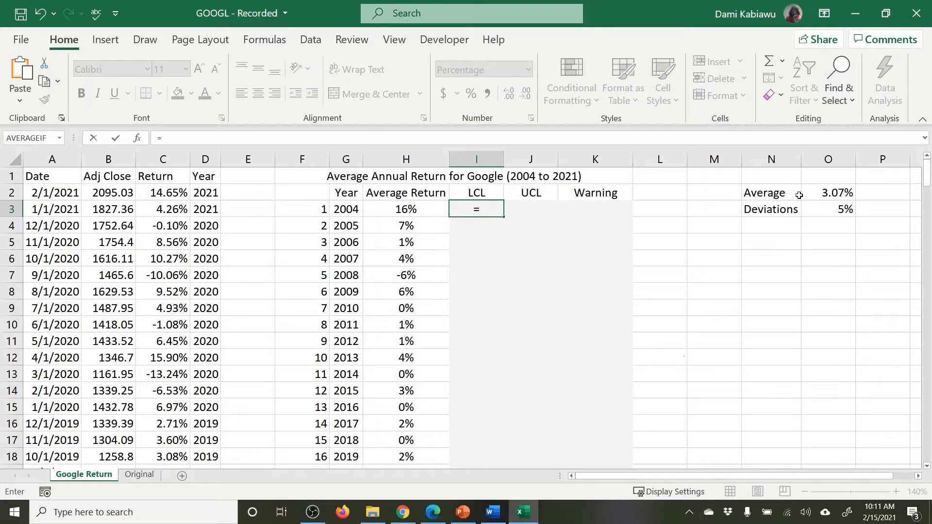
left_click(829, 192)
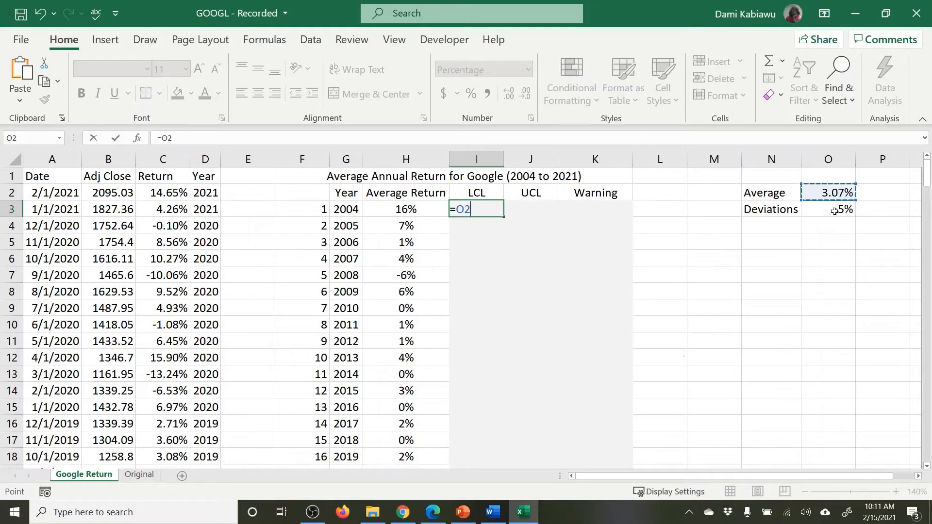
type("-")
left_click(835, 211)
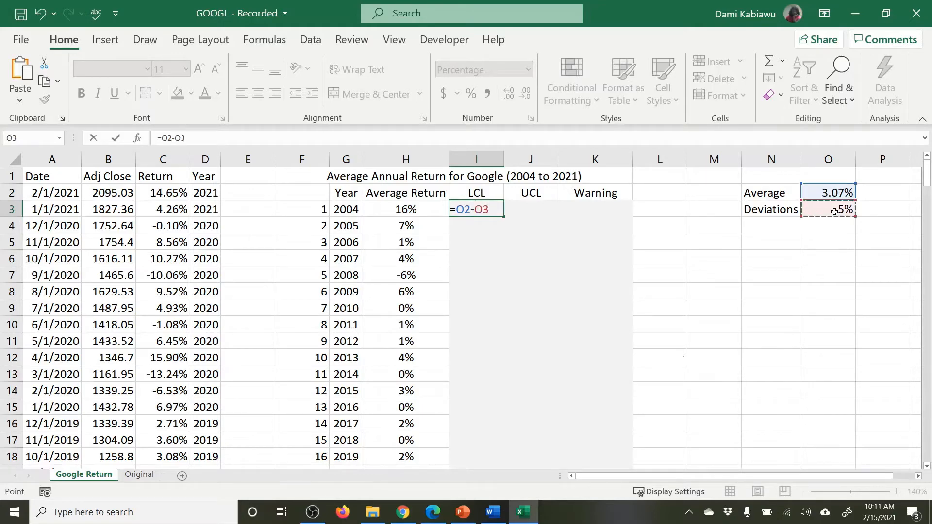
key("Return")
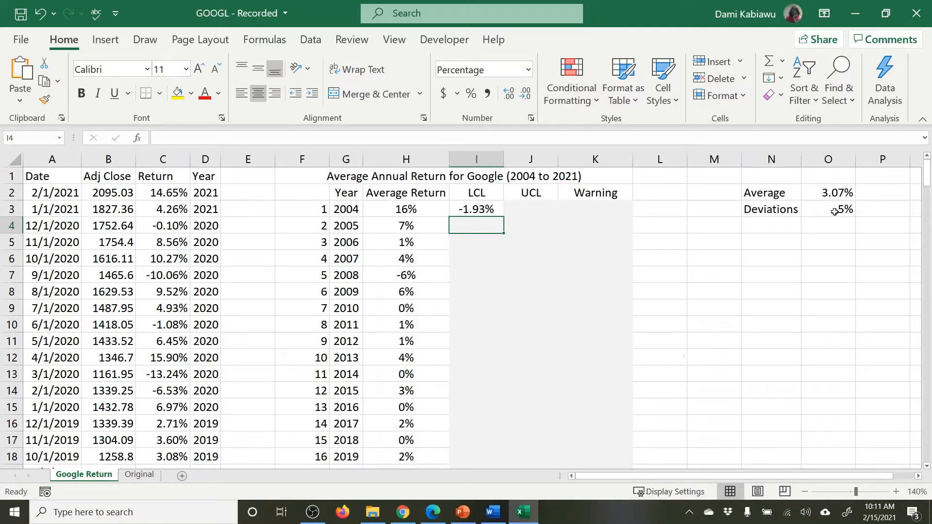
- Try to fill the LCL formula with relative references from I3 down to I20
left_click(499, 213)
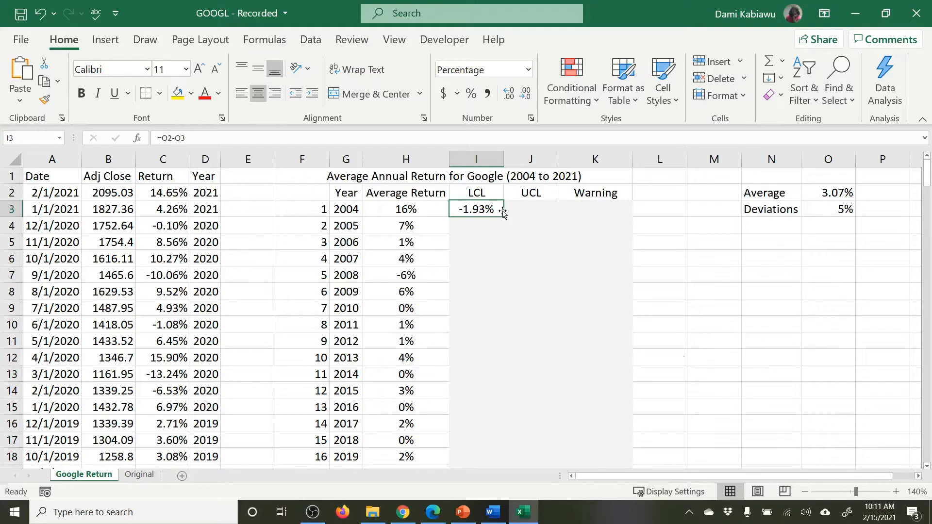
left_click_drag(505, 220, 481, 339)
scroll(649, 354, "down", 1)
scroll(649, 354, "up", 4)
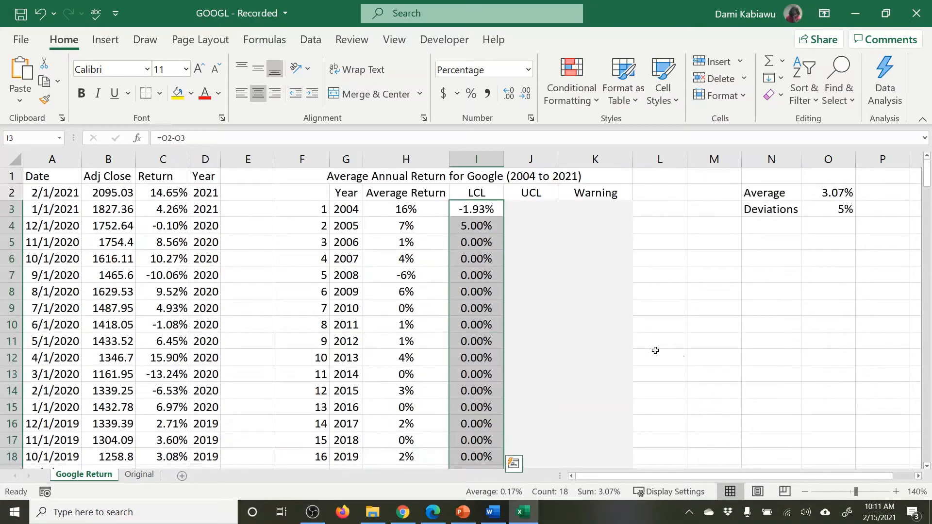
left_click(480, 225)
left_click_drag(480, 224, 485, 457)
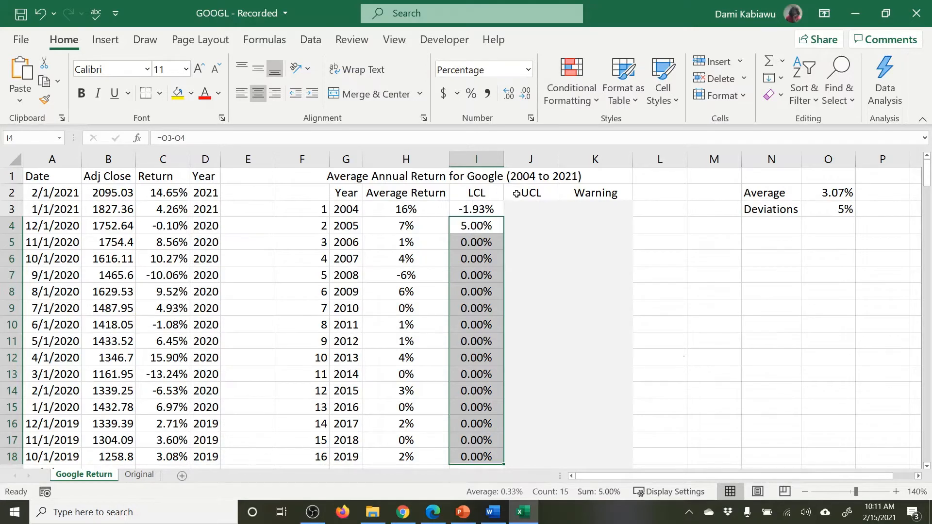
- Make both references in the I3 formula absolute so that it reads =$O$2-$O$3
left_click(482, 209)
key("F2")
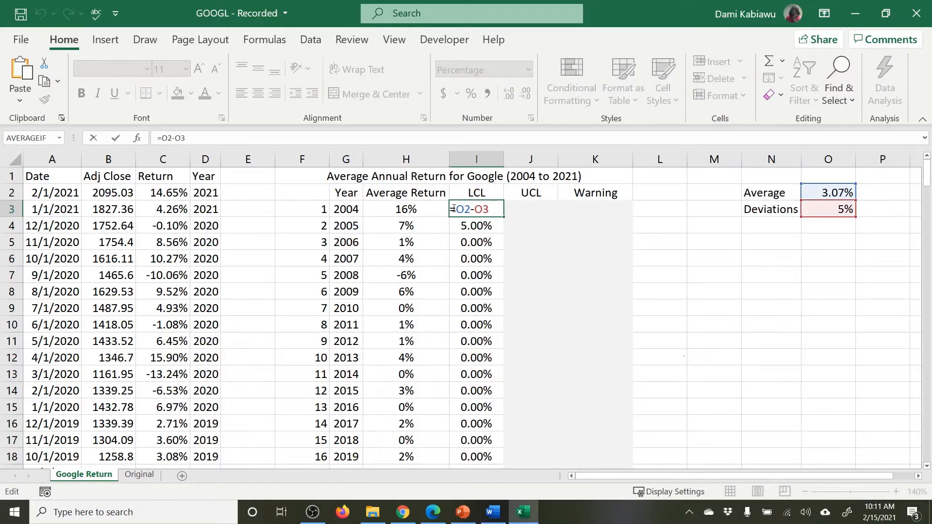
left_click(462, 207)
key("F4")
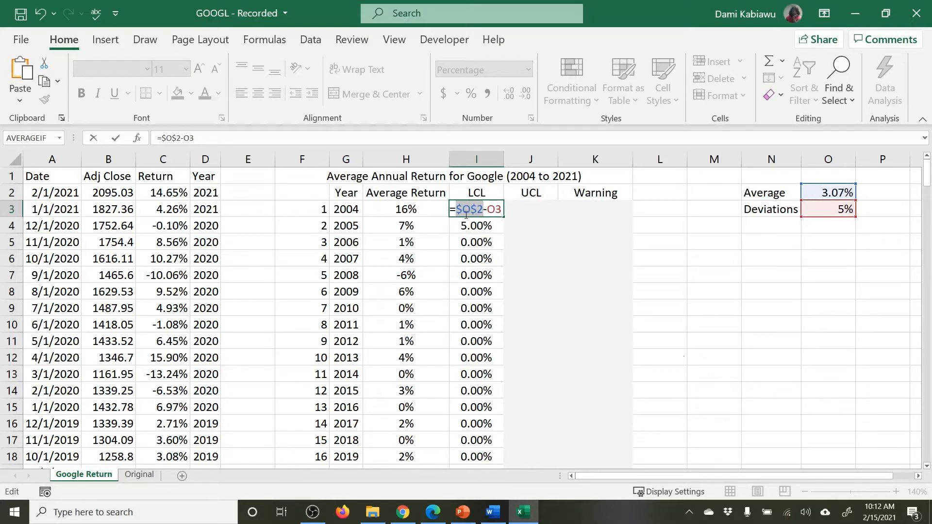
left_click(495, 209)
key("F4")
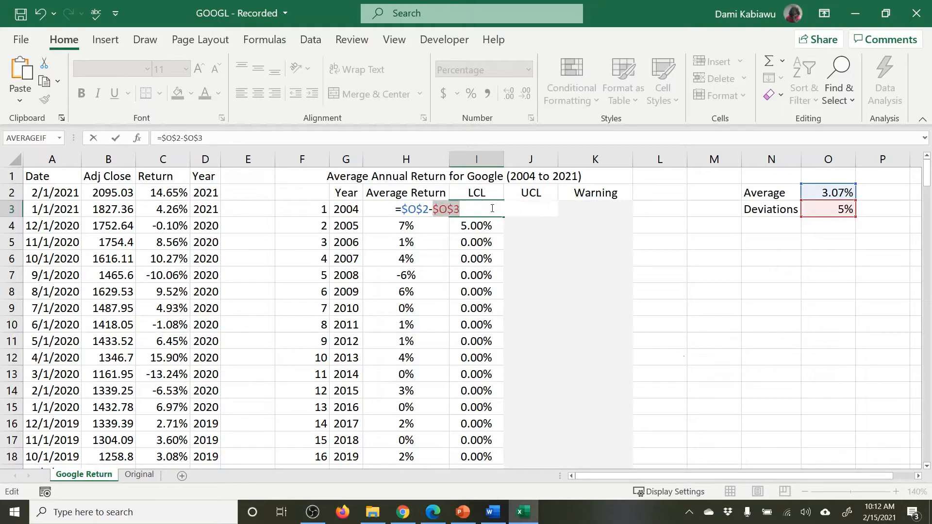
key("Return")
- Fill the LCL formula from I3 down to I20 and check the copied formula in I4
left_click(496, 208)
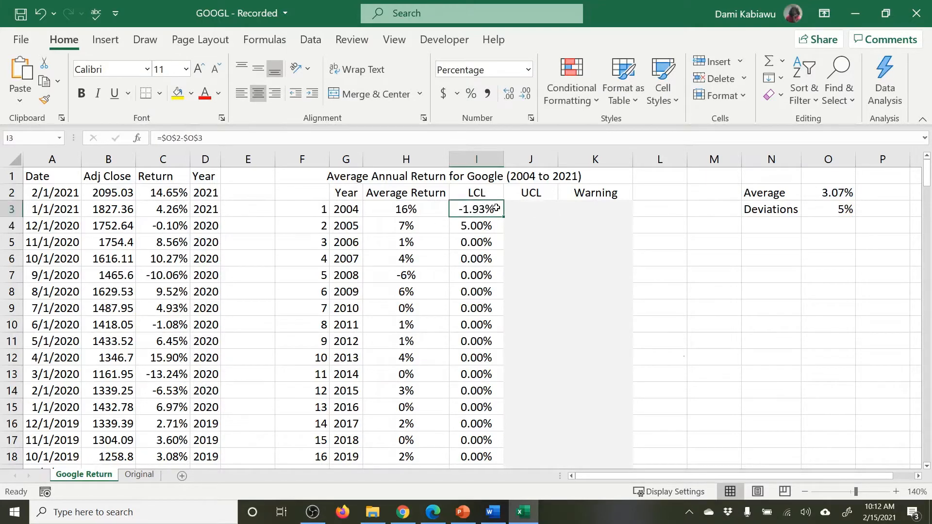
left_click_drag(504, 217, 474, 440)
scroll(488, 289, "up", 1)
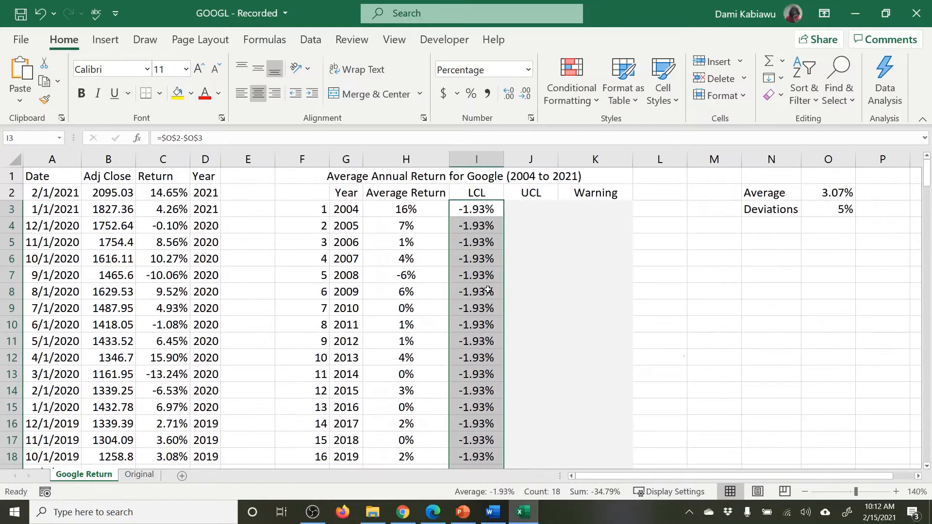
double_click(479, 229)
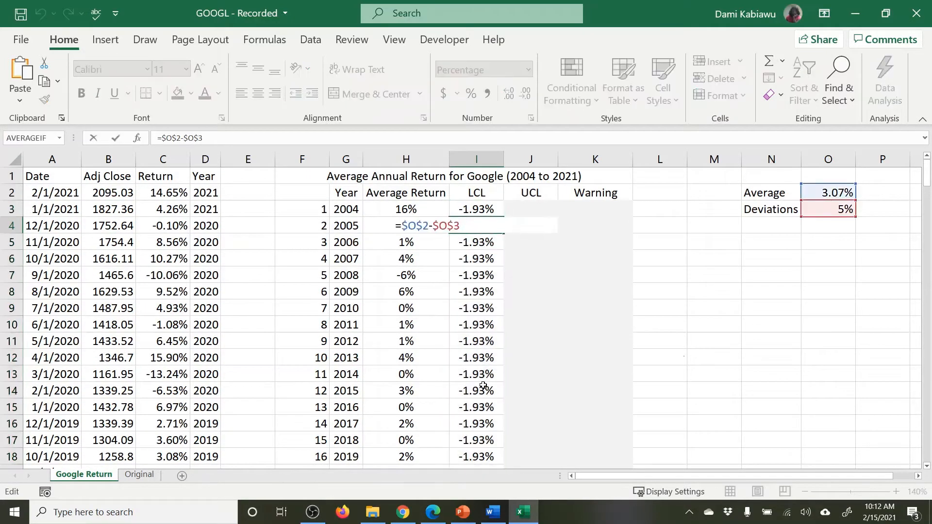
key("Return")
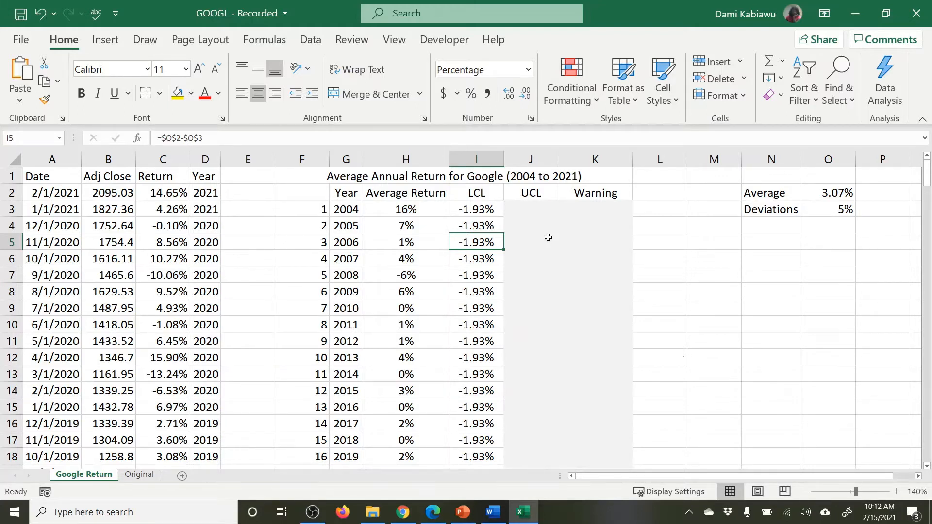
- Extend the LCL formula in column I down to row 199, past the last listed year
left_click(467, 209)
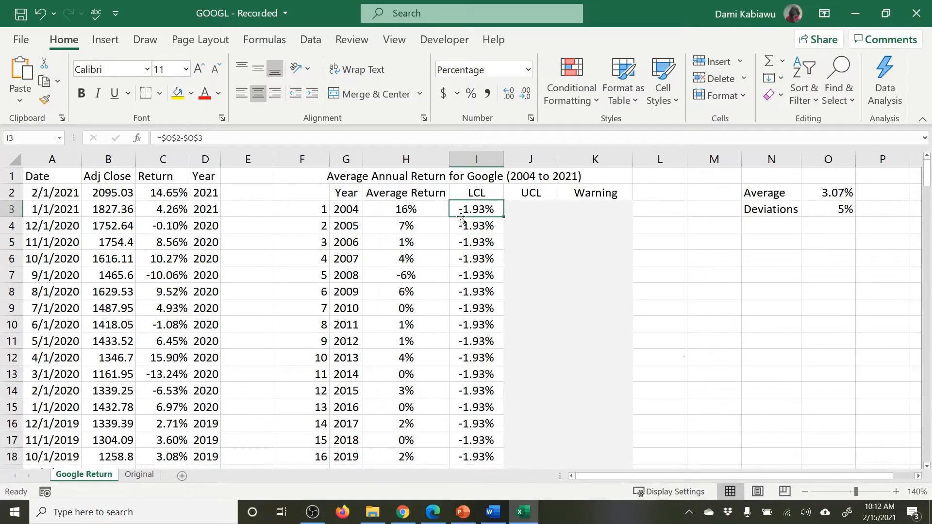
double_click(505, 216)
scroll(520, 339, "down", 6)
scroll(520, 339, "up", 2)
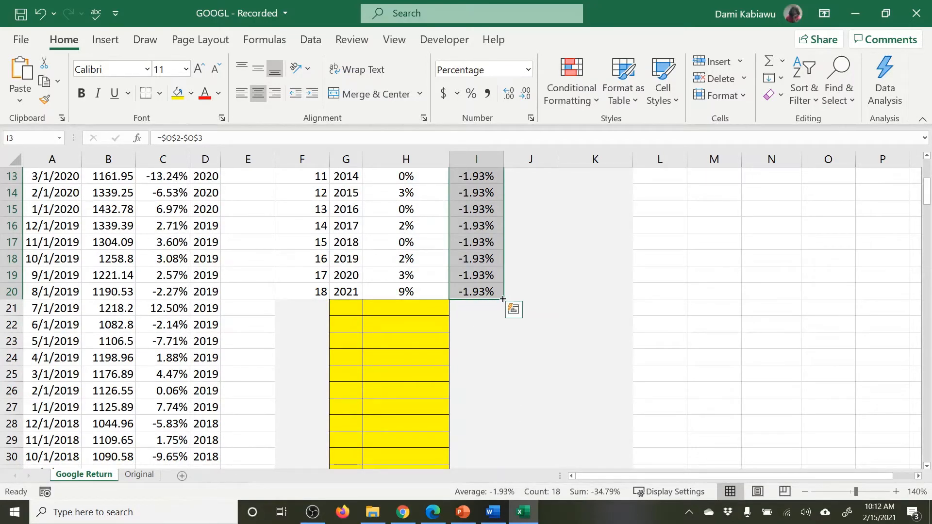
left_click_drag(503, 300, 478, 430)
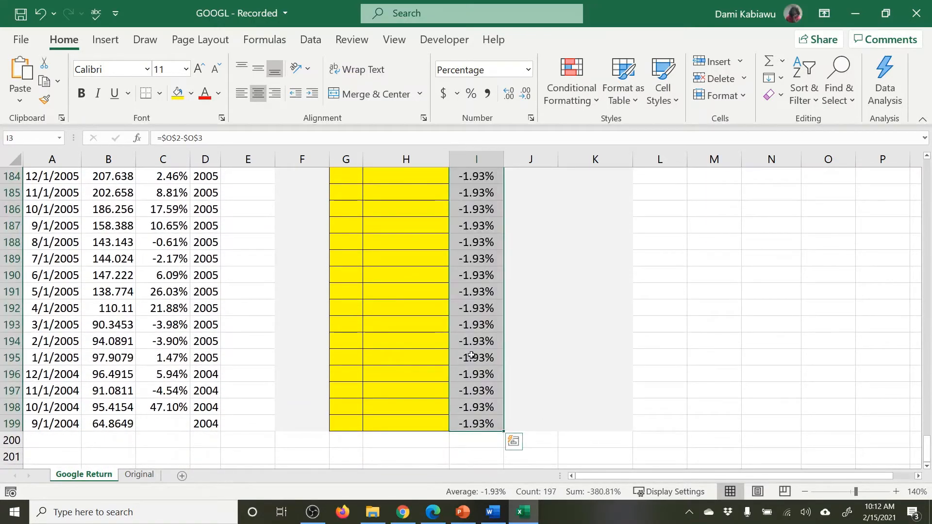
scroll(473, 368, "up", 11)
scroll(485, 329, "up", 20)
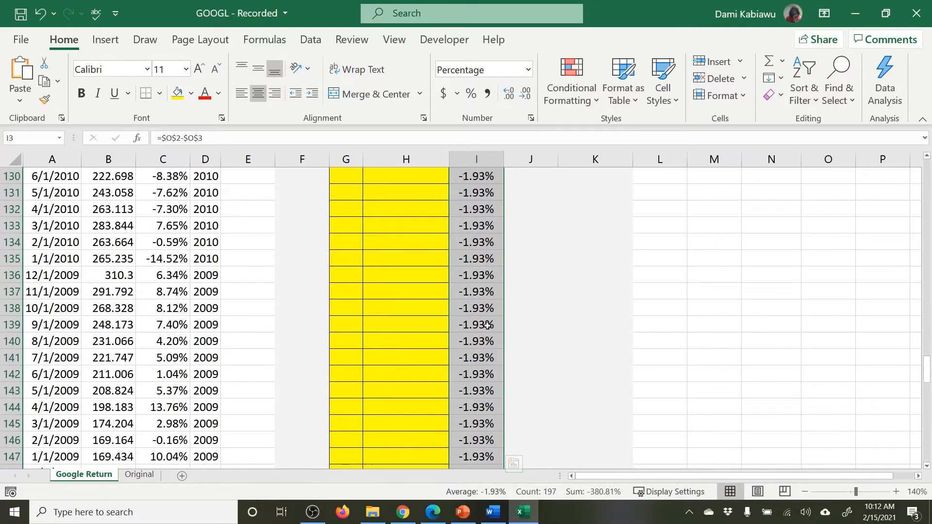
scroll(480, 295, "up", 18)
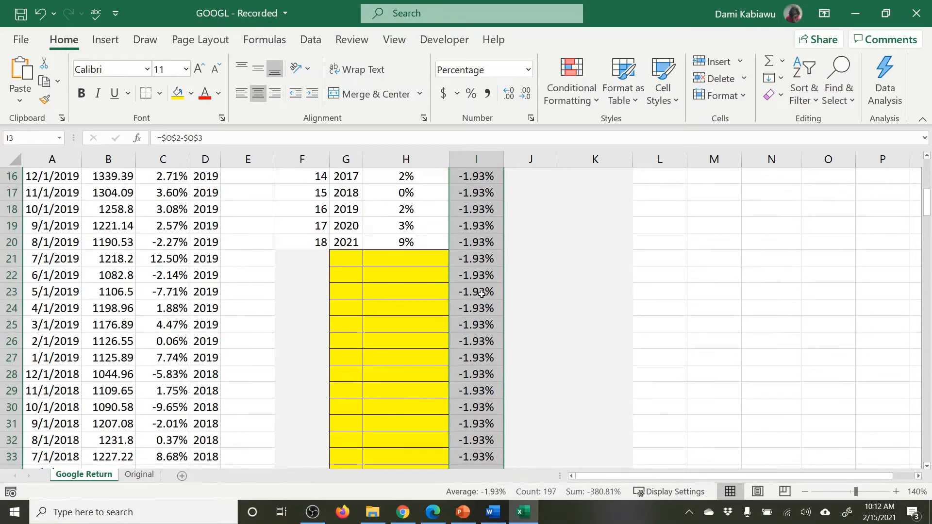
scroll(481, 294, "down", 1)
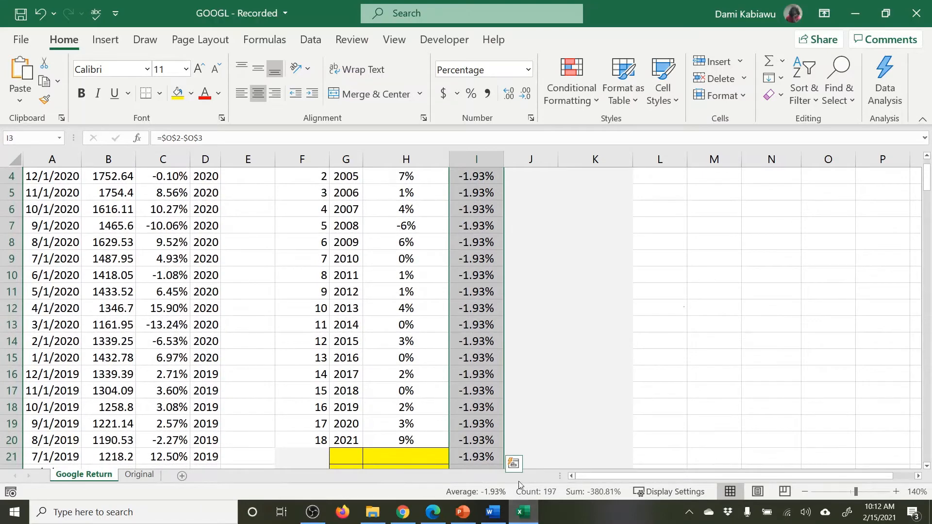
left_click(483, 454)
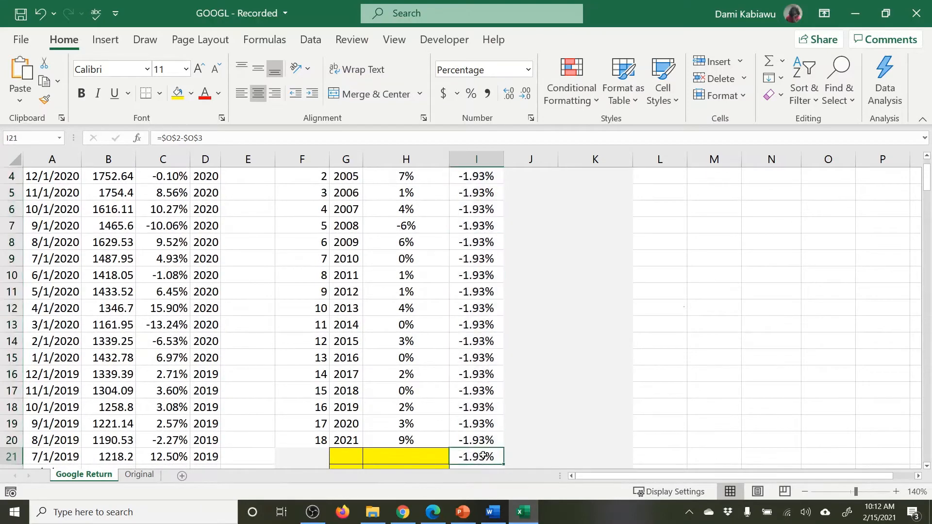
left_click(435, 443)
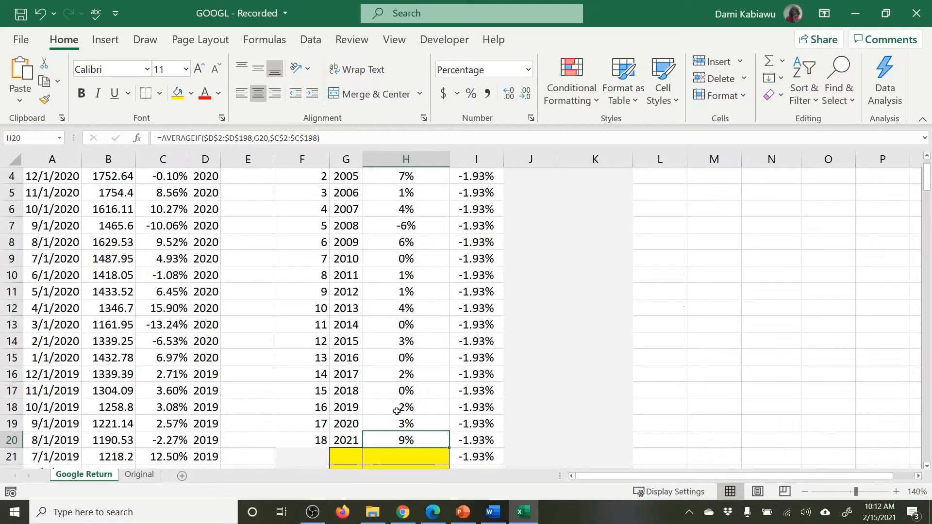
- Review the 2021 average return in row 20 and the newest monthly price and return rows it is based on
left_click_drag(348, 440, 404, 440)
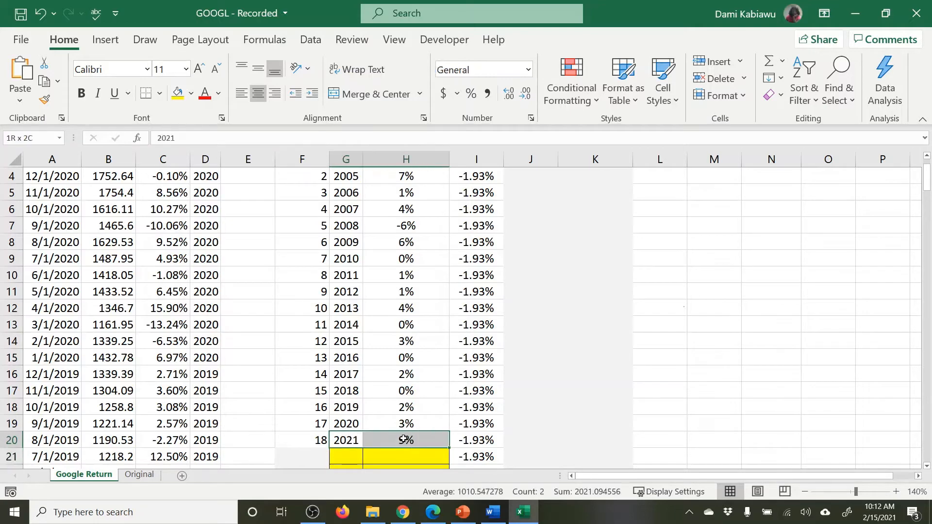
left_click(404, 439)
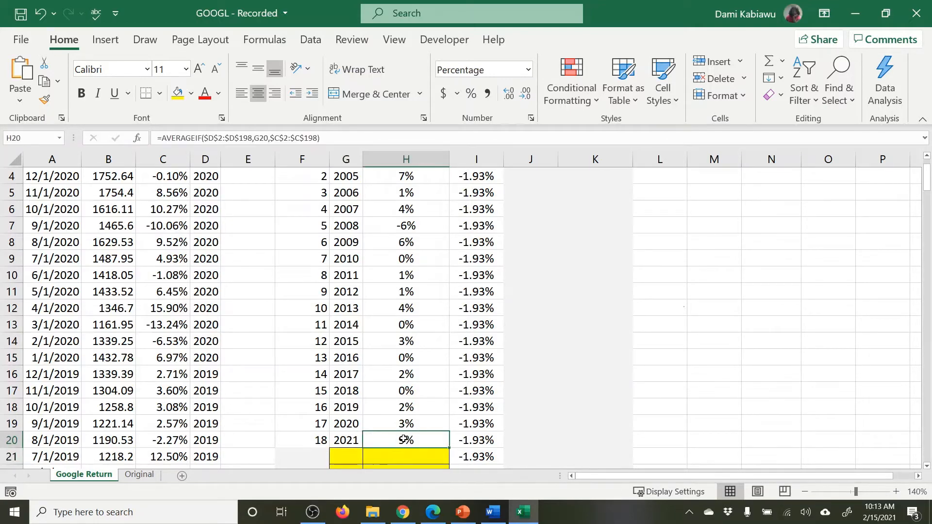
scroll(169, 277, "up", 1)
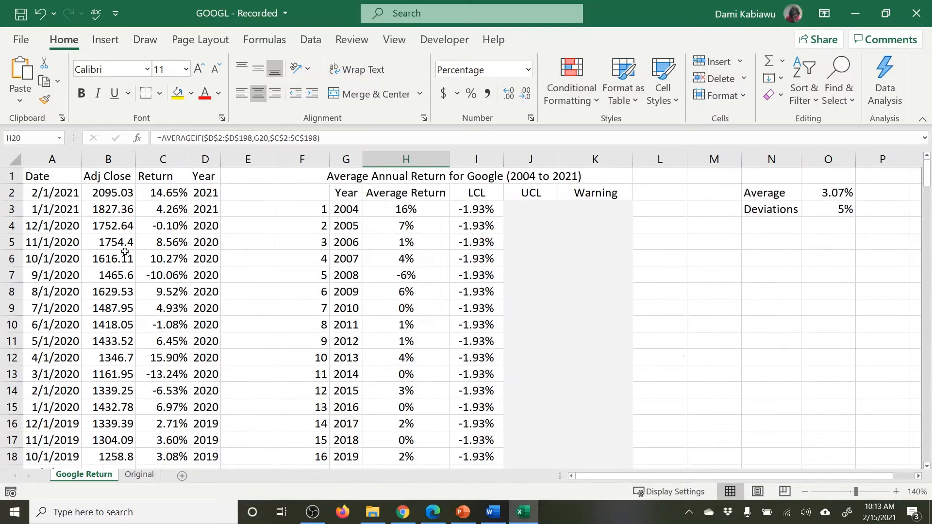
left_click_drag(39, 190, 163, 228)
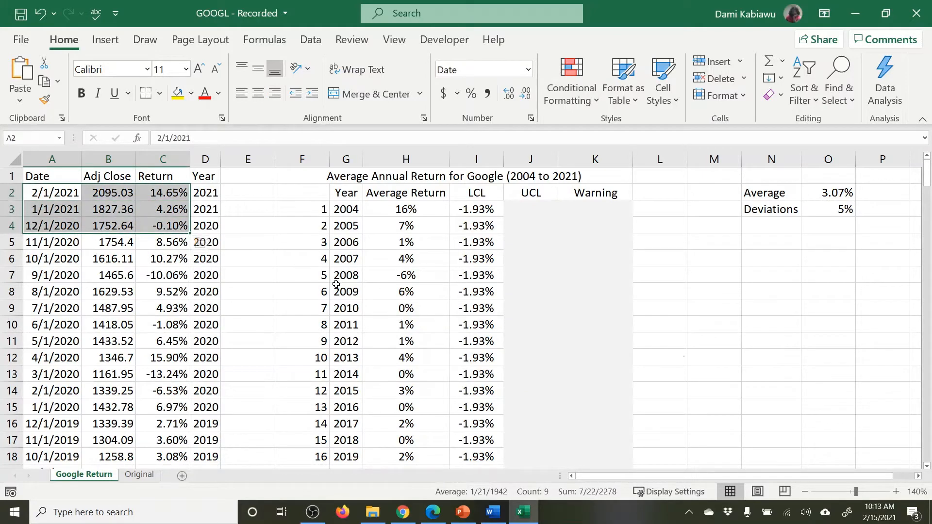
left_click(408, 324)
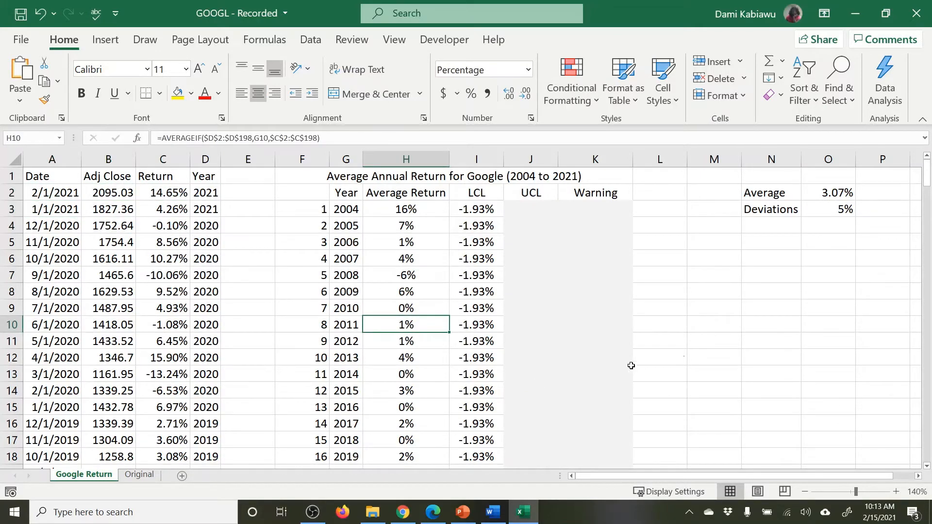
- Examine the yellow Year and Average Return cells below the 2021 row, from G21 to H24
scroll(626, 370, "down", 1)
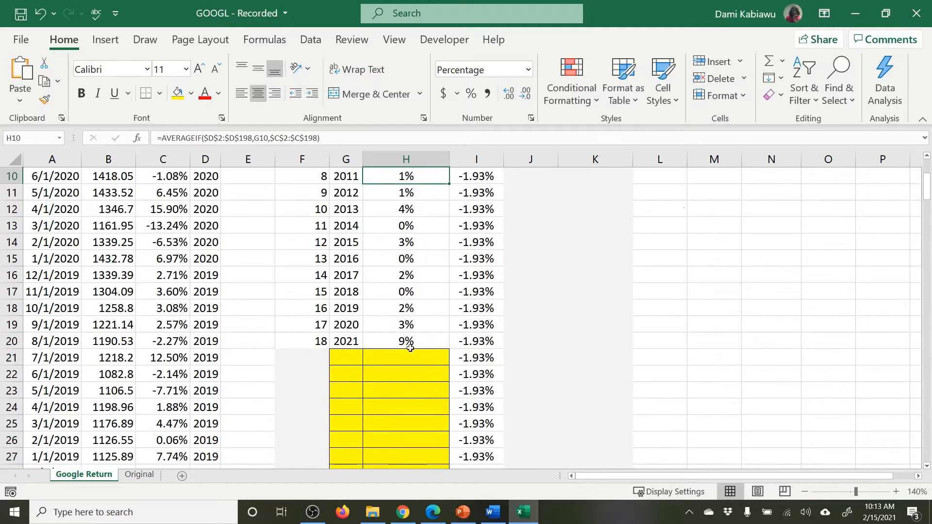
left_click_drag(341, 357, 388, 457)
left_click(348, 356)
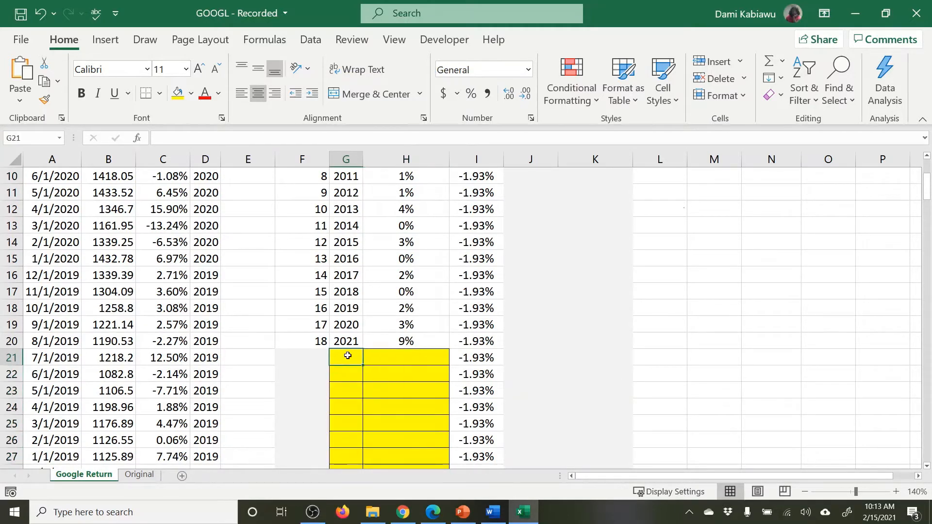
left_click(368, 357)
left_click(340, 375)
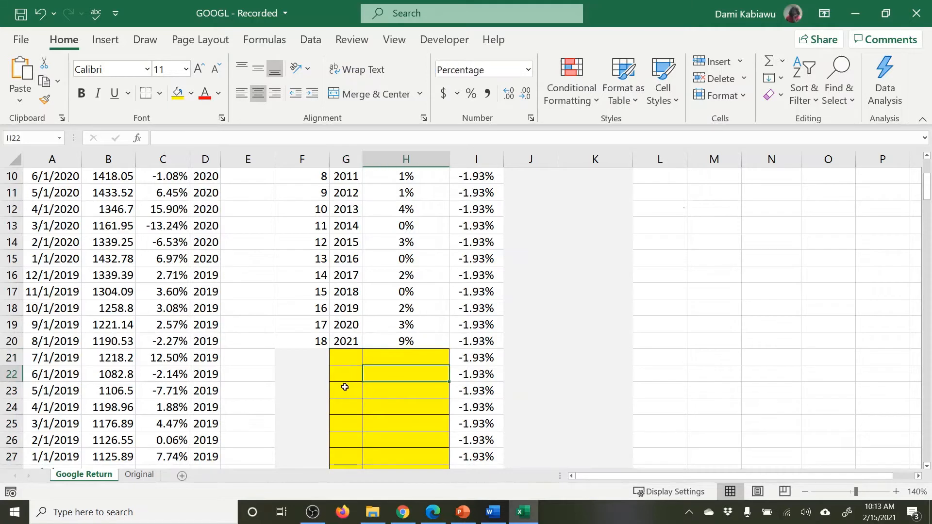
left_click(387, 363)
left_click(356, 383)
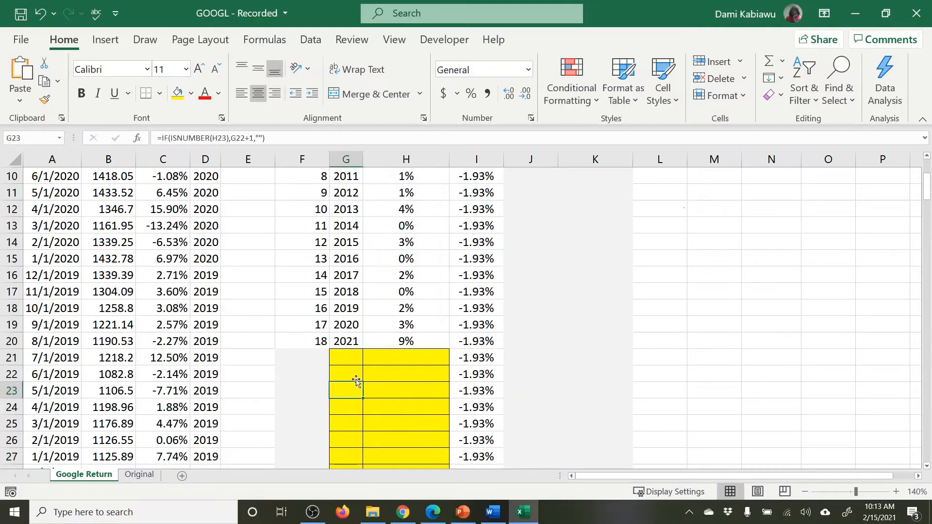
left_click(356, 376)
left_click(402, 378)
left_click(360, 389)
left_click(387, 405)
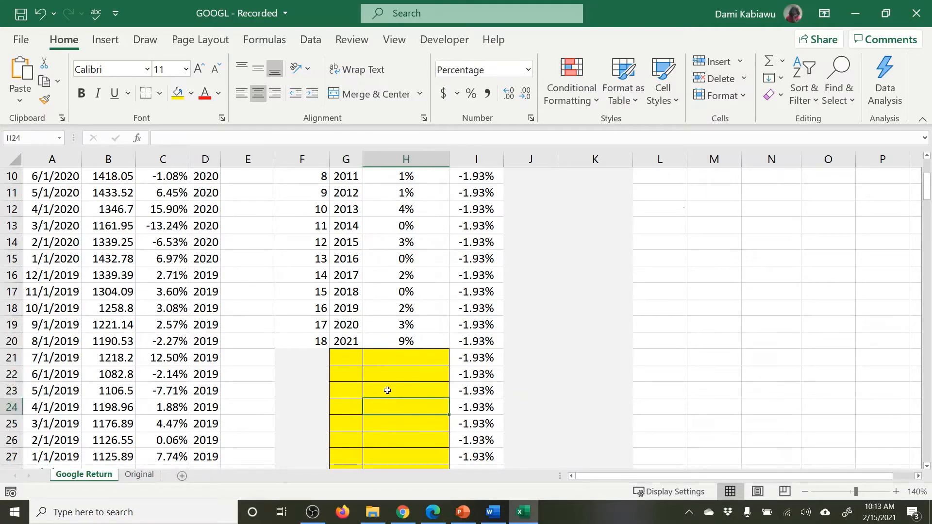
scroll(750, 330, "up", 3)
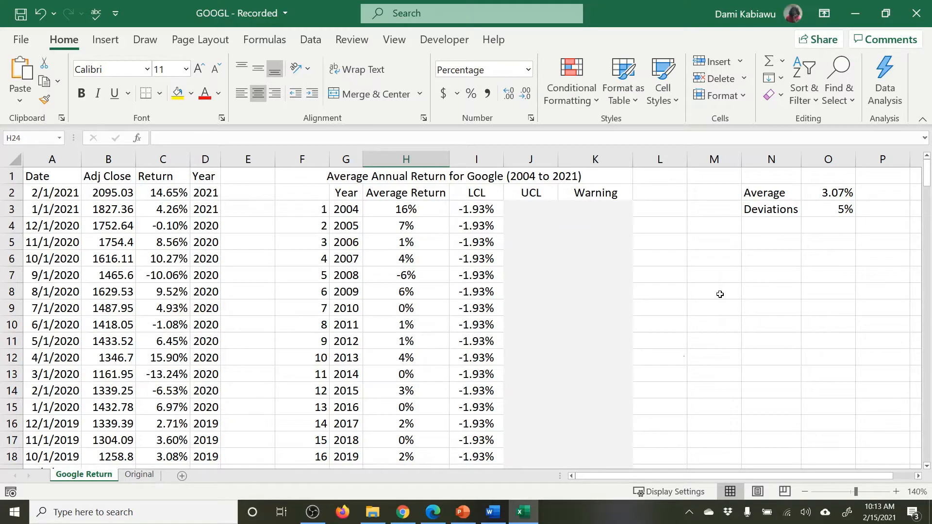
- Begin wrapping the LCL formula in I3 in an IF with an ISNUMBER test on the average return in H3
left_click(479, 209)
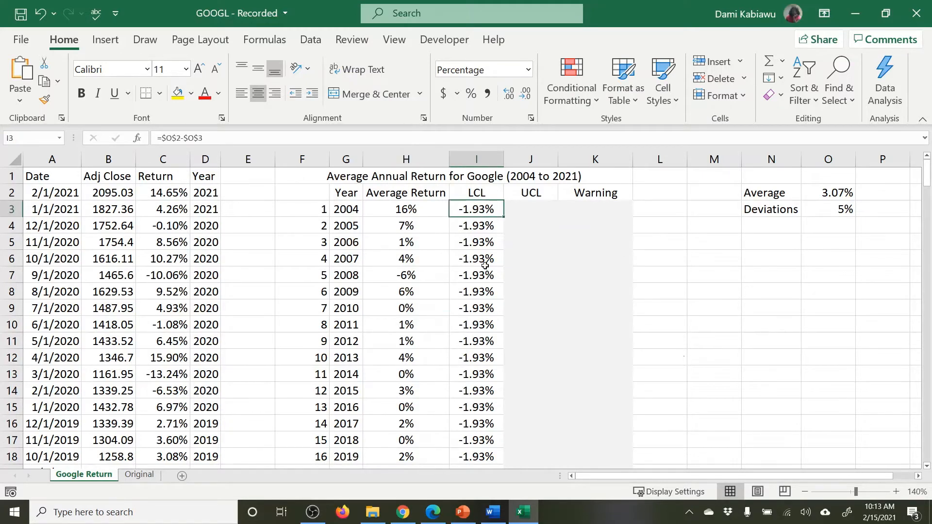
left_click(419, 215)
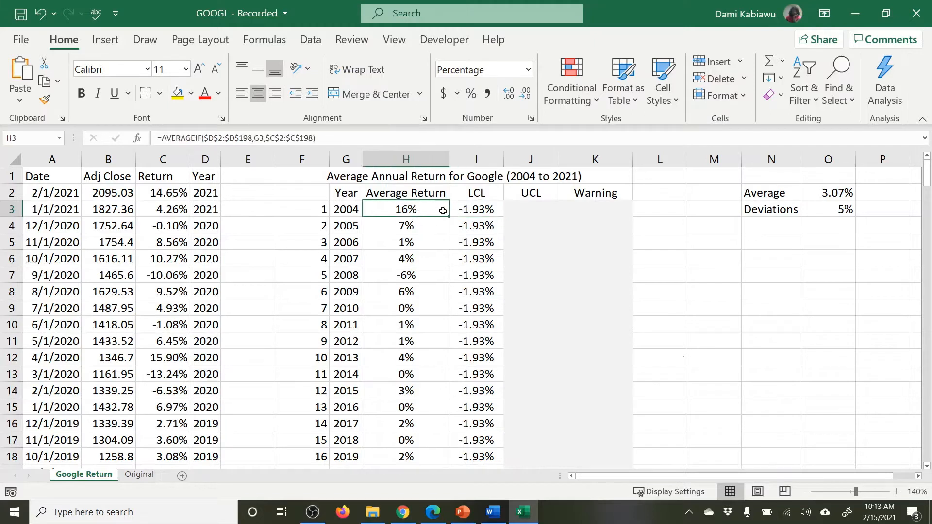
left_click(466, 208)
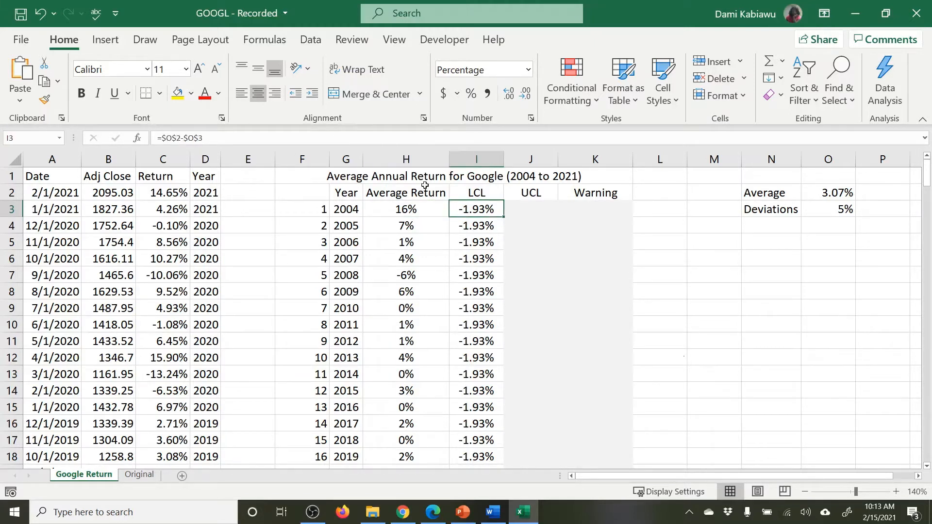
left_click(163, 138)
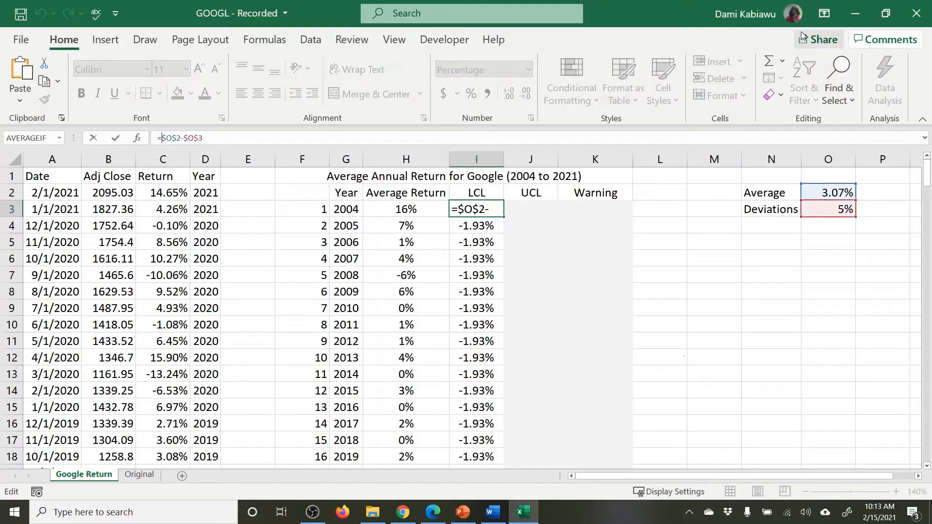
type("if")
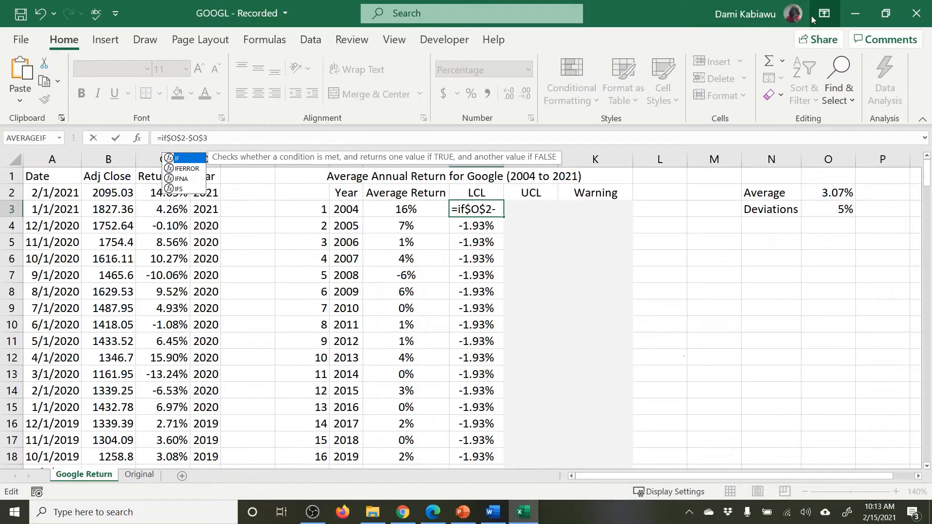
type("(")
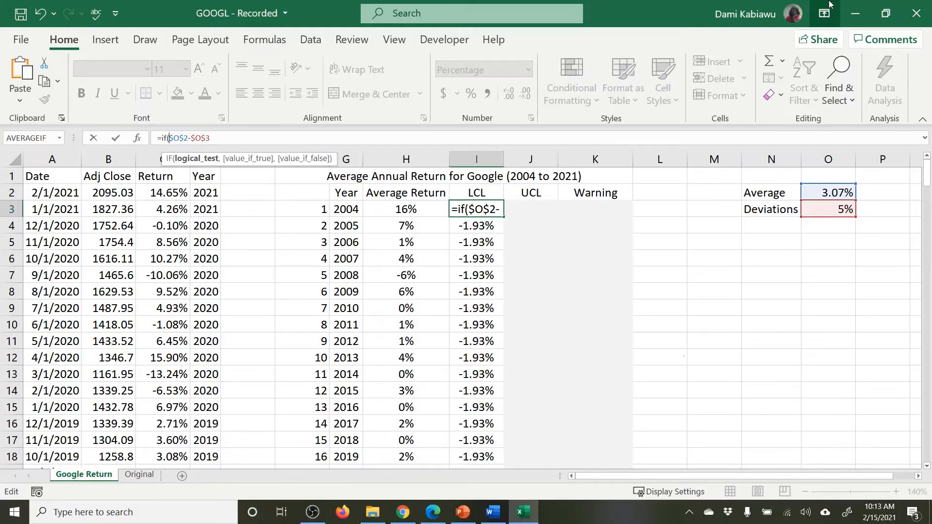
type("isnumb")
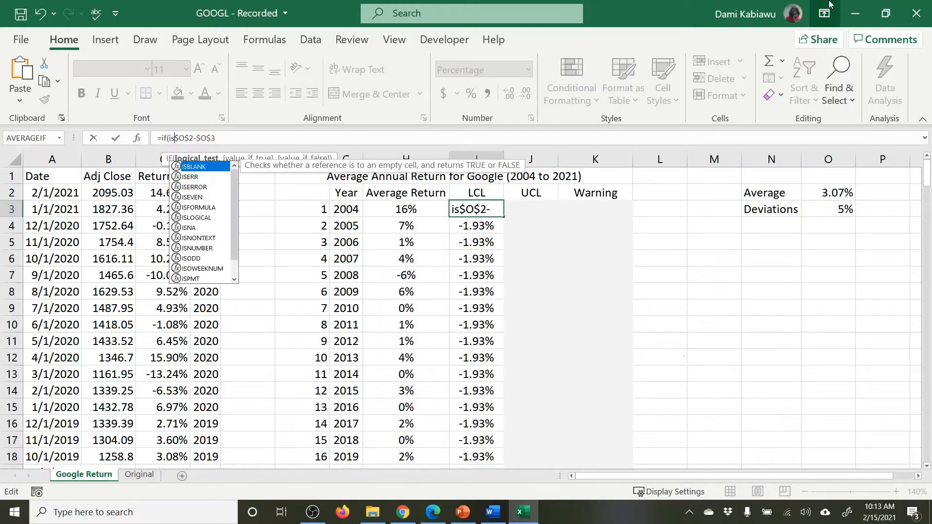
type("er")
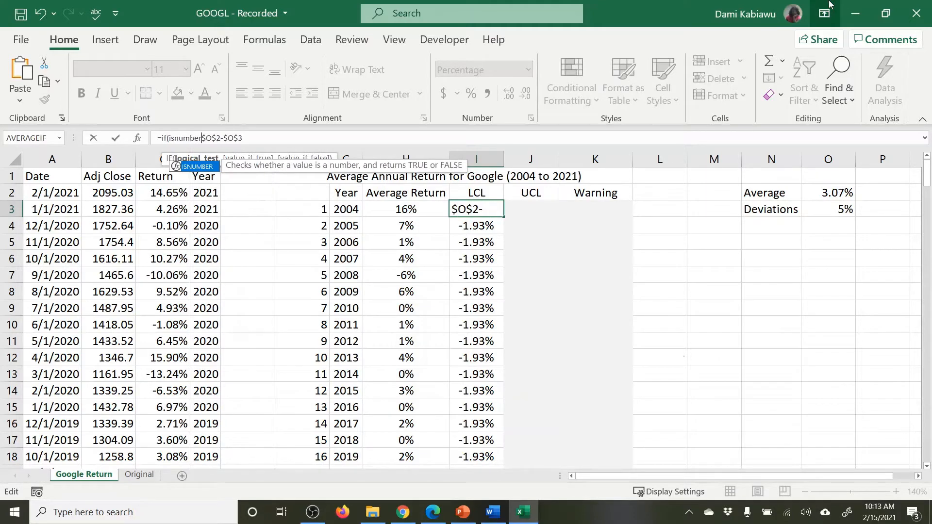
type("(")
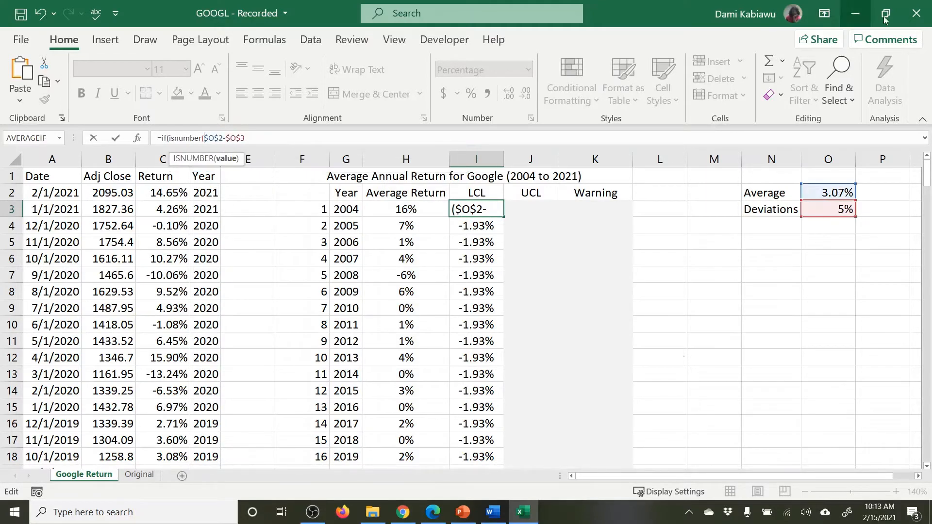
left_click(410, 208)
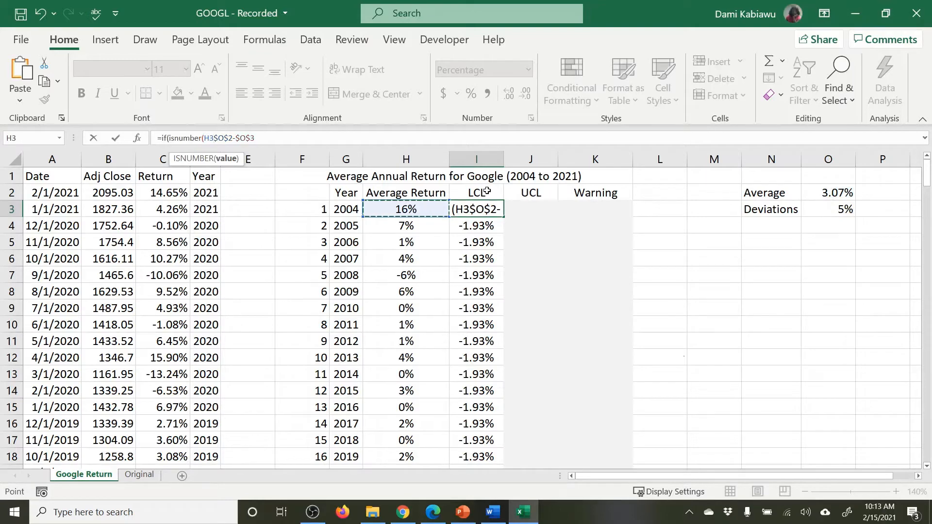
type(",")
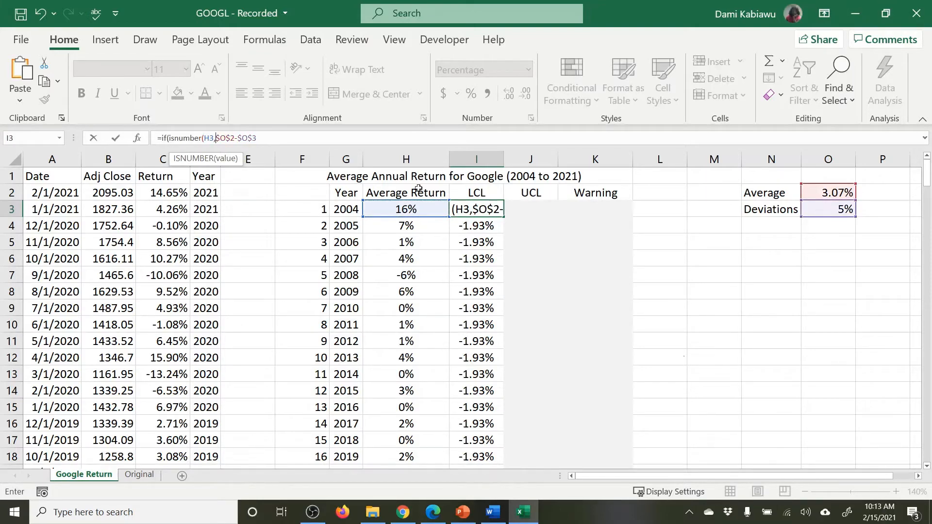
- Complete the I3 formula with empty text as the false result so that it reads =IF(ISNUMBER(H3),$O$2-$O$3,"")
left_click(375, 143)
type(",0")
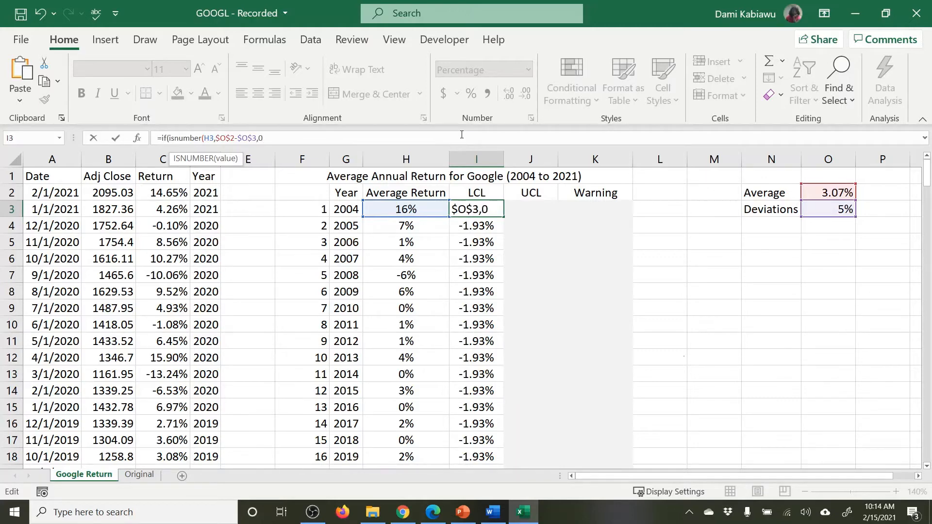
key("BackSpace")
type("\"\")")
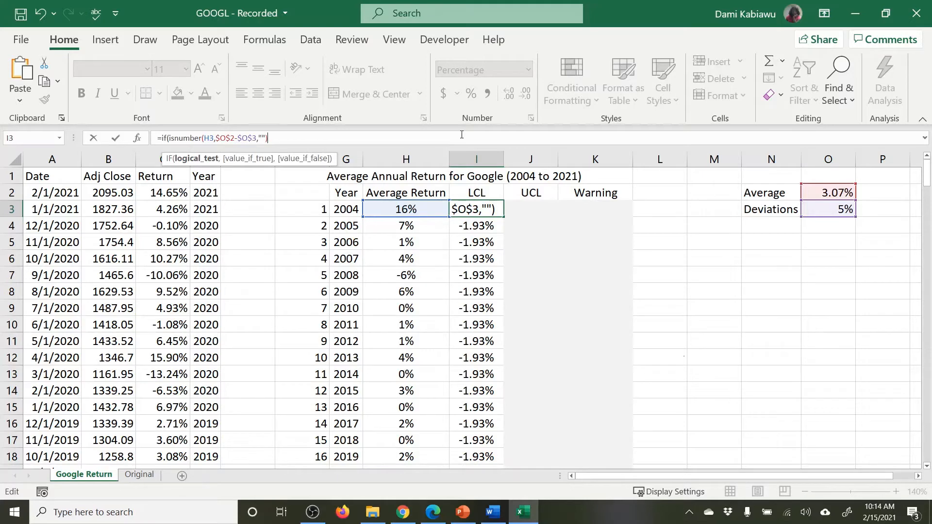
left_click(214, 138)
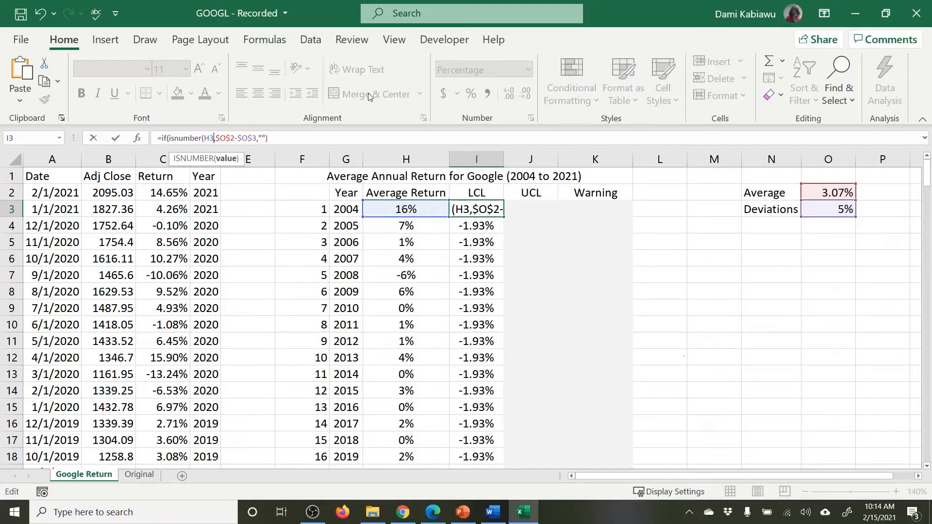
type(")")
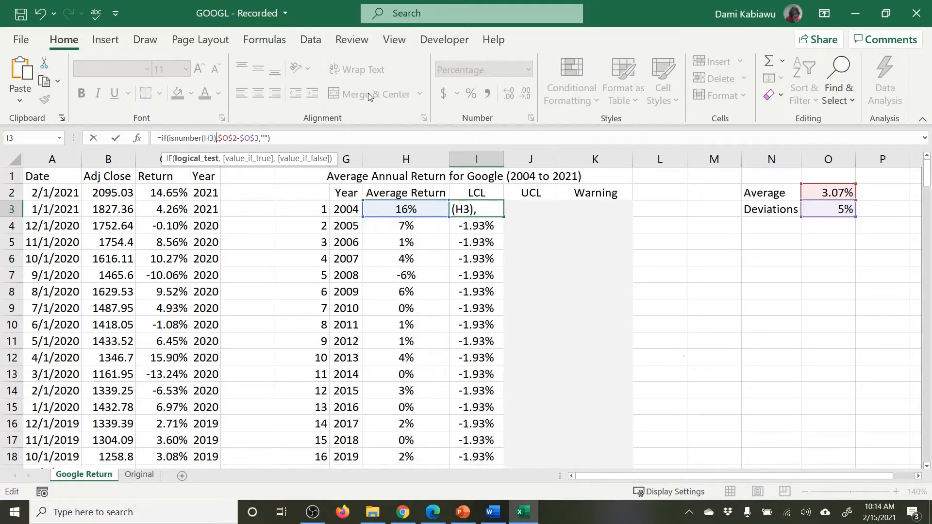
key("Return")
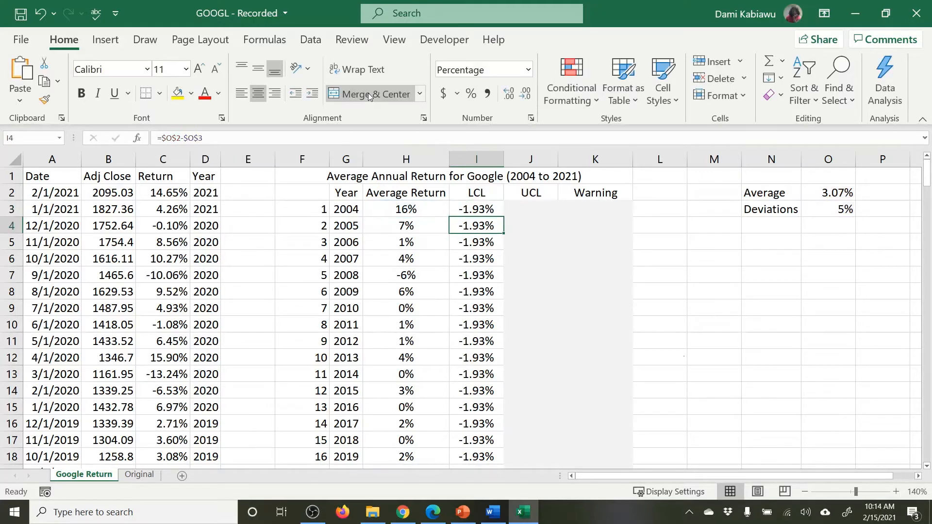
- Fill the conditional LCL formula from I3 down column I to row 199
left_click(455, 214)
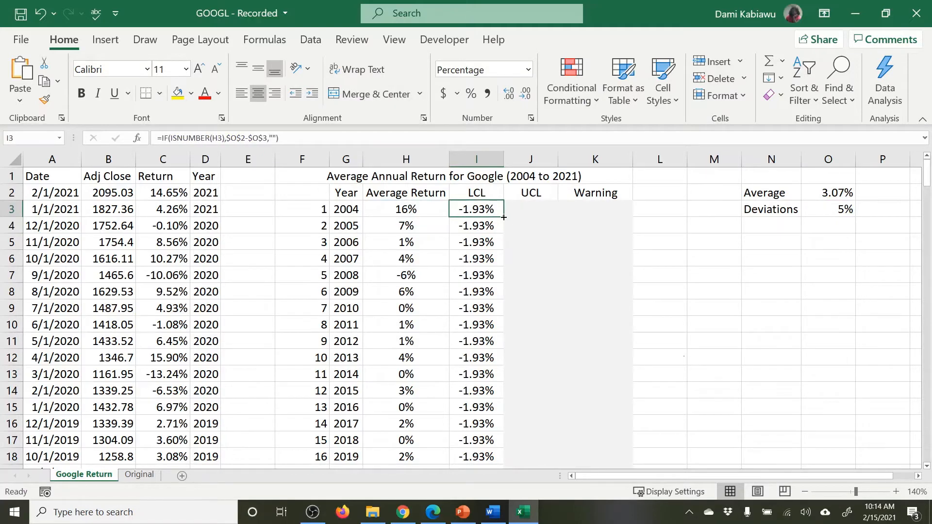
double_click(504, 218)
scroll(601, 279, "down", 6)
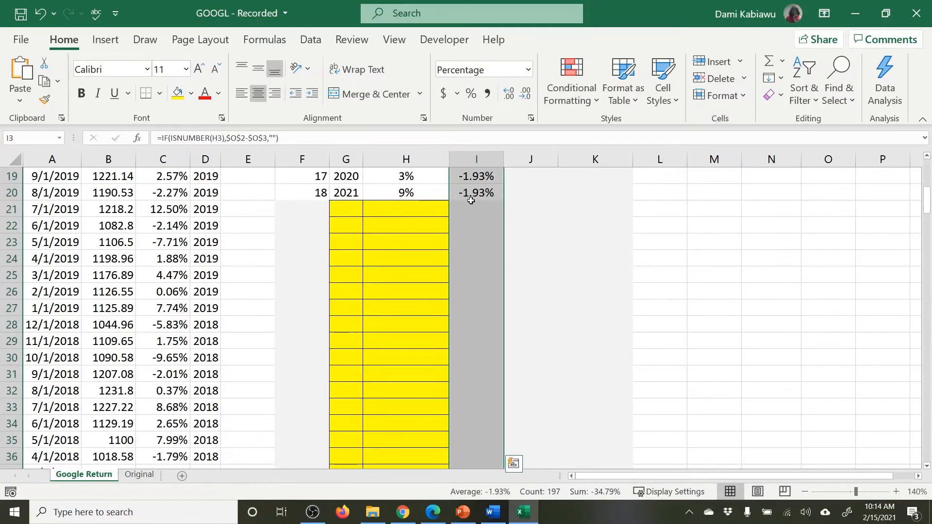
- Check the LCL cells from I21 downward, beside the yellow rows without an average return
left_click(478, 203)
left_click_drag(481, 208, 490, 461)
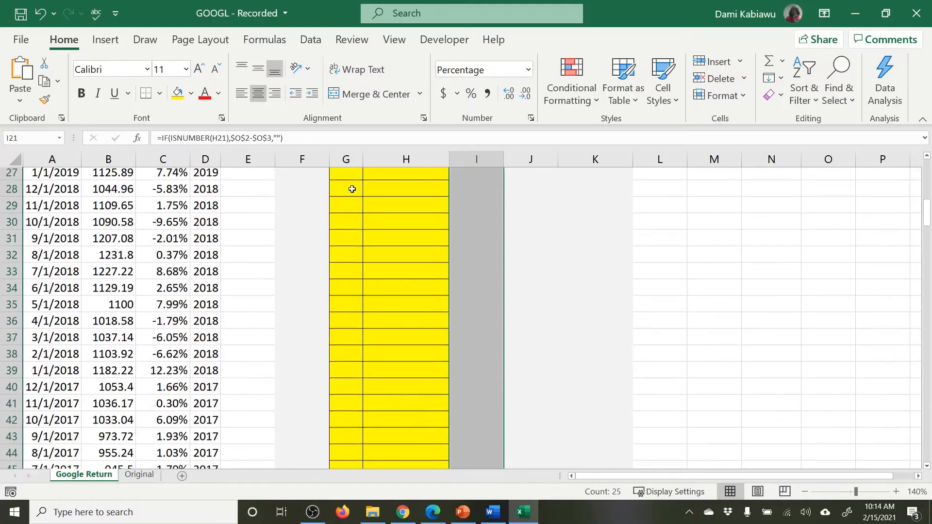
scroll(412, 216, "up", 6)
left_click_drag(394, 387, 502, 437)
left_click(475, 340)
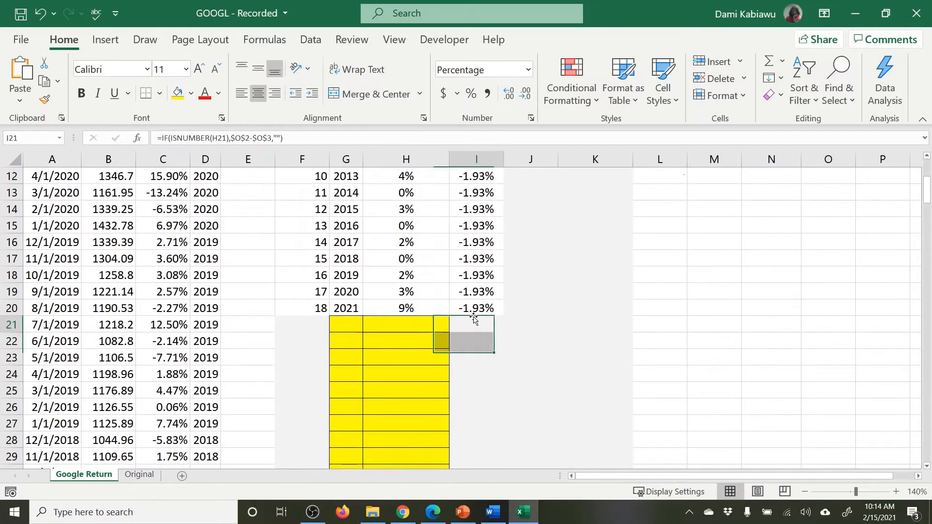
key("Down")
key("Down")
key("Down")
key("Down")
key("Down")
key("Down")
scroll(568, 308, "up", 4)
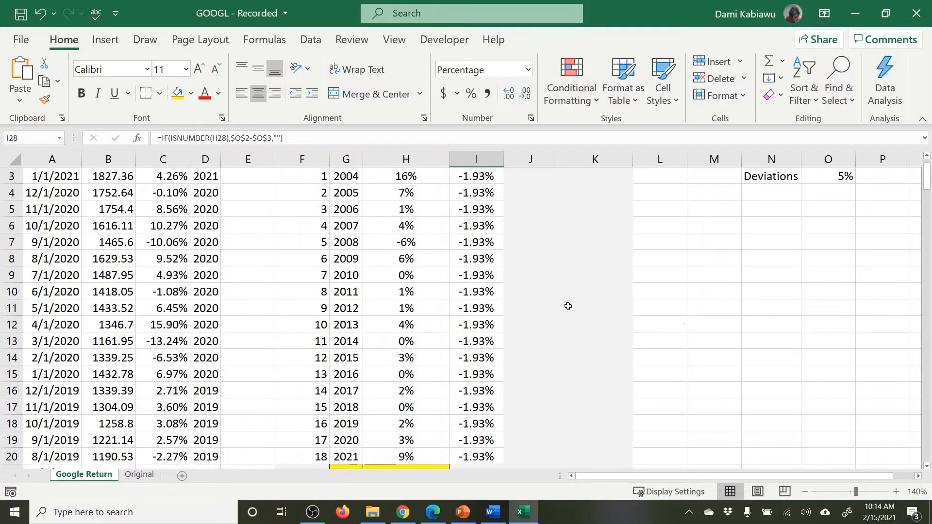
- Copy the conditional LCL formula from I3 across into the first UCL cell, J3
left_click(523, 208)
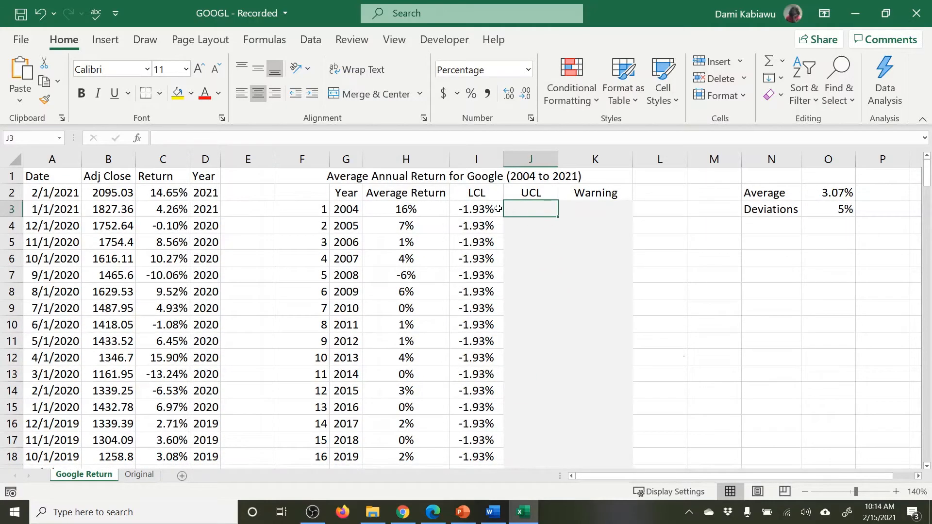
left_click(487, 210)
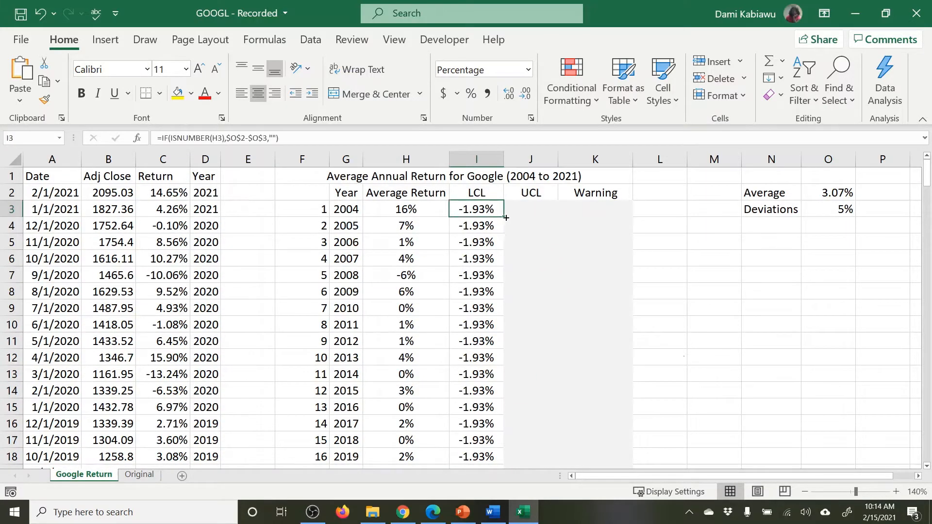
left_click_drag(505, 217, 543, 217)
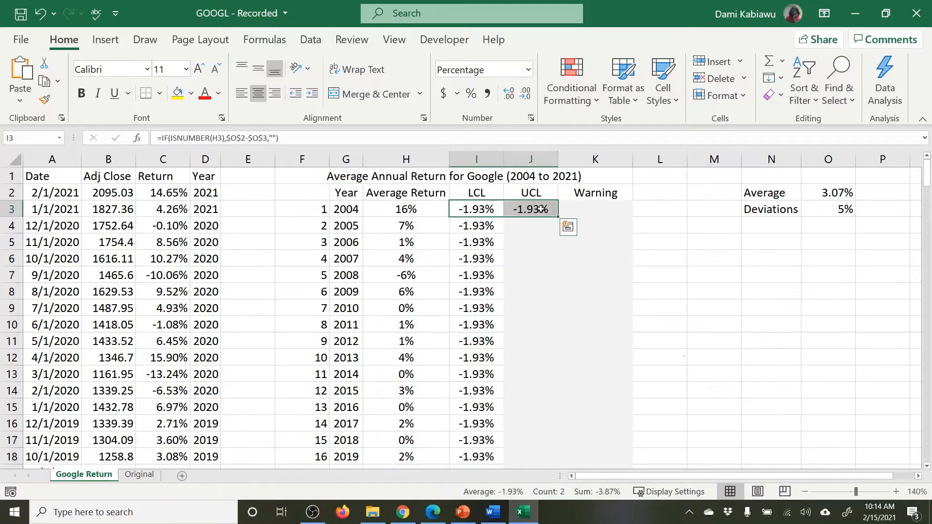
- Edit the UCL formula in J3 to test H3 and add the deviation, reading =IF(ISNUMBER(H3),$O$2+$O$3,"")
double_click(540, 209)
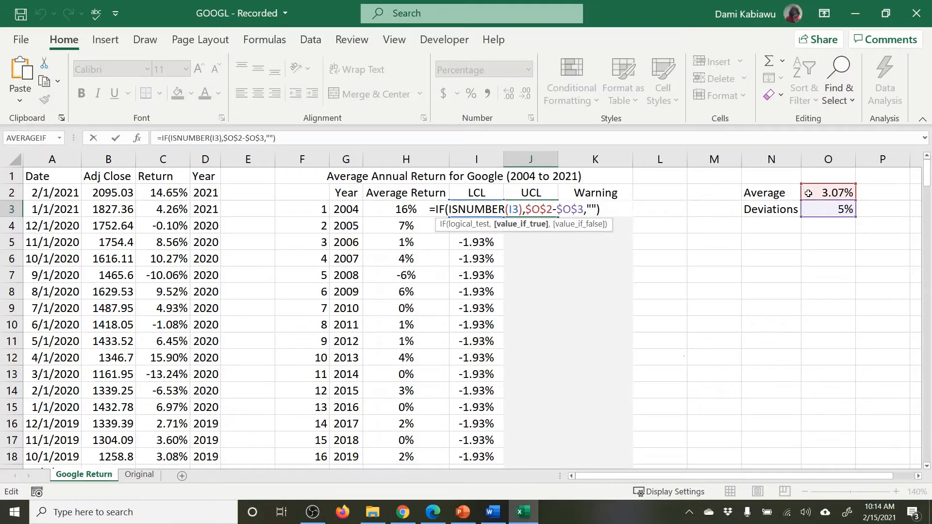
left_click(556, 208)
left_click_drag(513, 209, 510, 209)
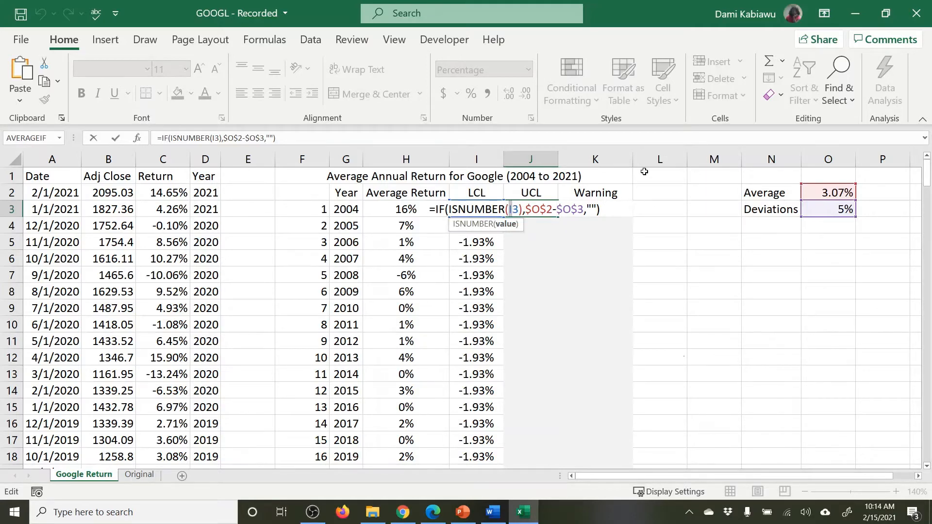
type("h")
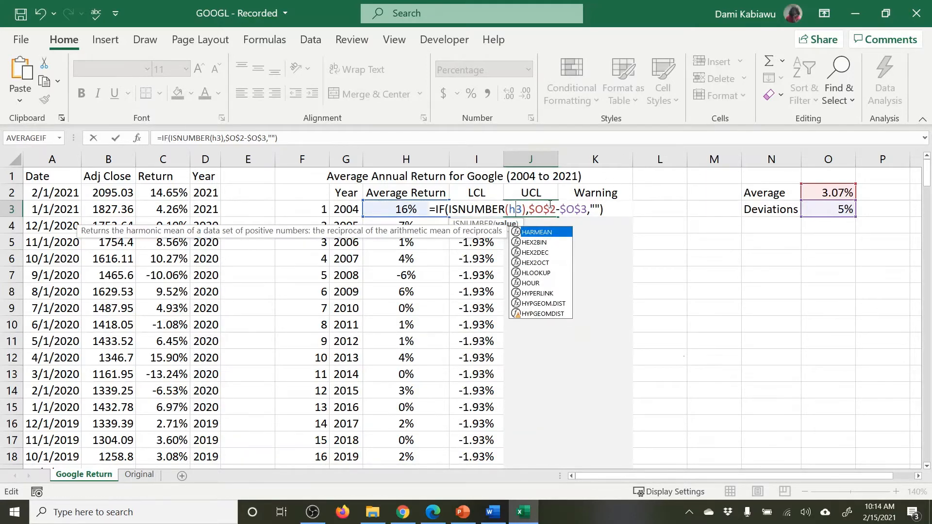
left_click(556, 209)
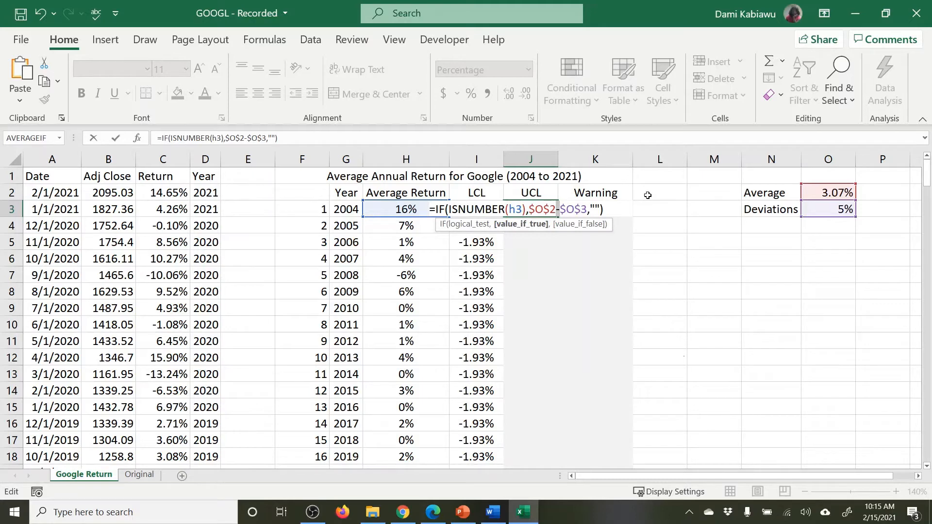
key("BackSpace")
type("=")
key("BackSpace")
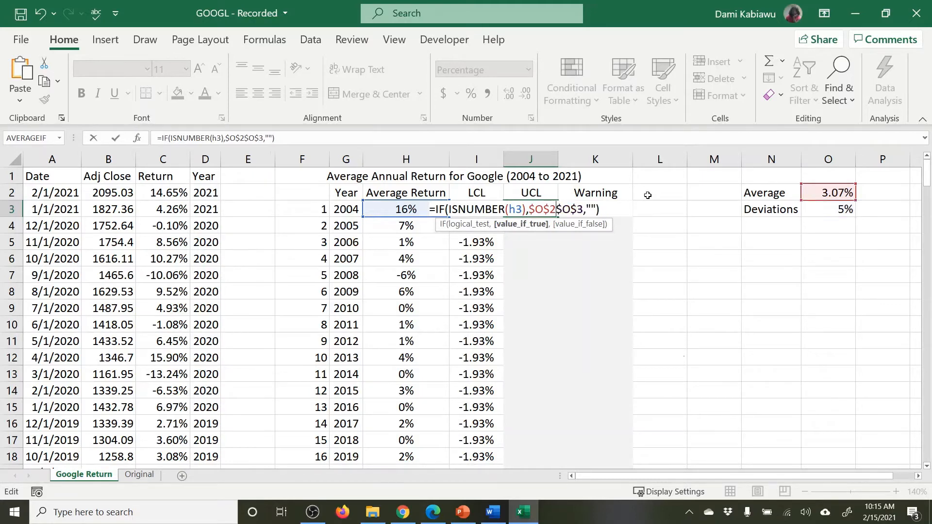
type("+")
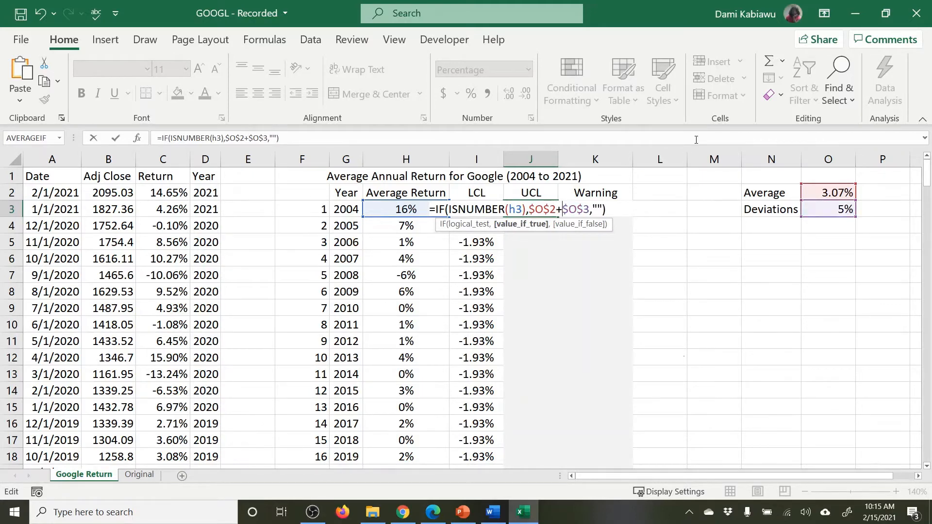
key("Return")
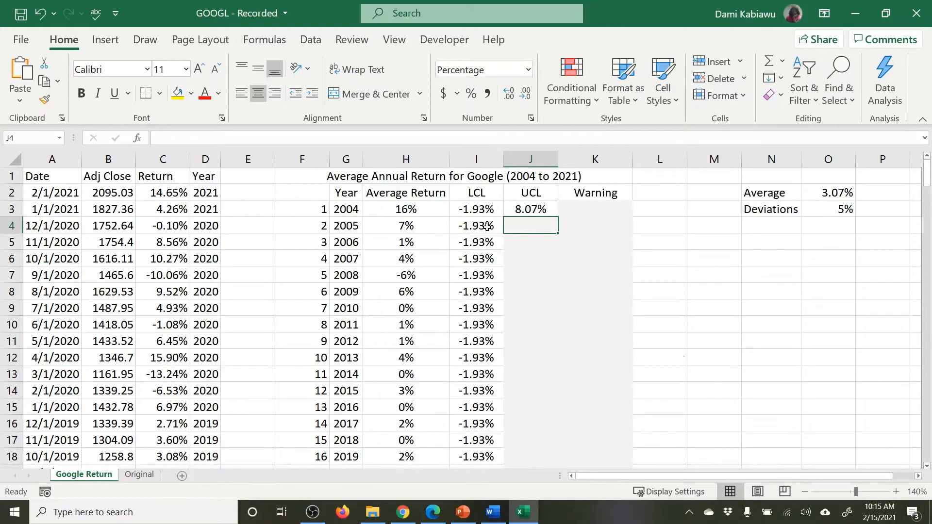
- Fill the conditional UCL formula from J3 down column J to row 199
left_click(522, 210)
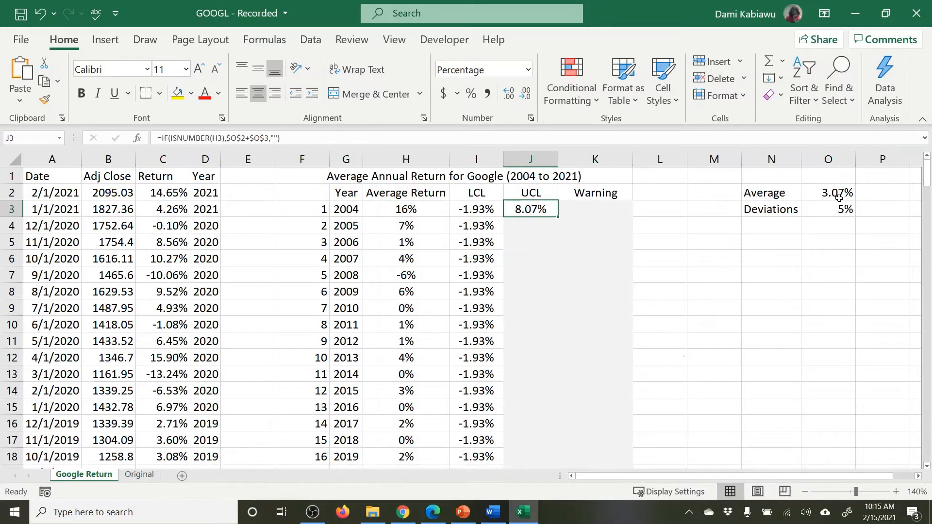
double_click(562, 217)
scroll(679, 327, "down", 6)
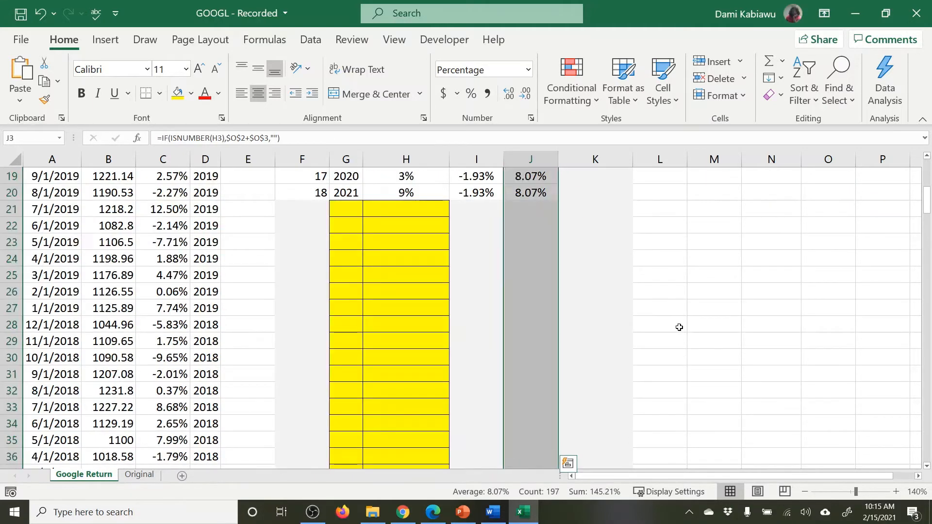
- Check the UCL cells in column J beside the yellow rows without an average return
scroll(548, 320, "down", 4)
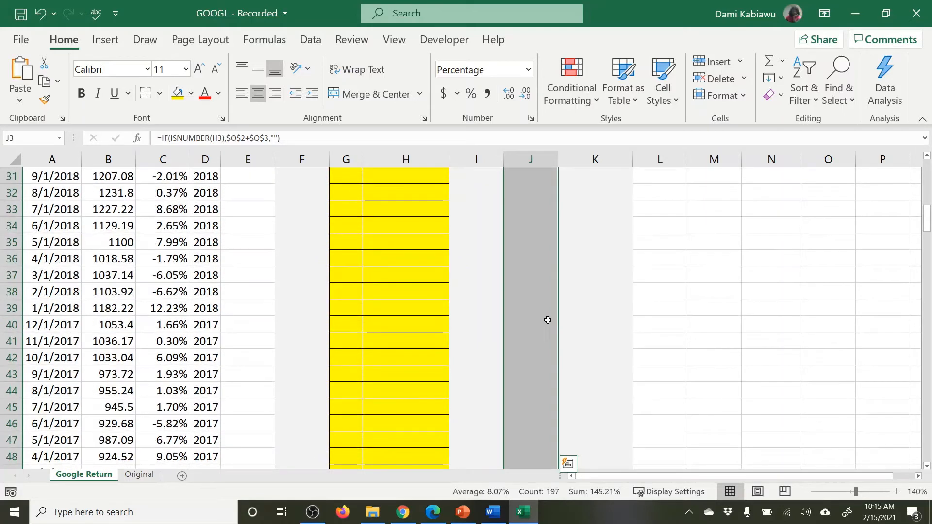
left_click(548, 319)
left_click(537, 427)
left_click(538, 378)
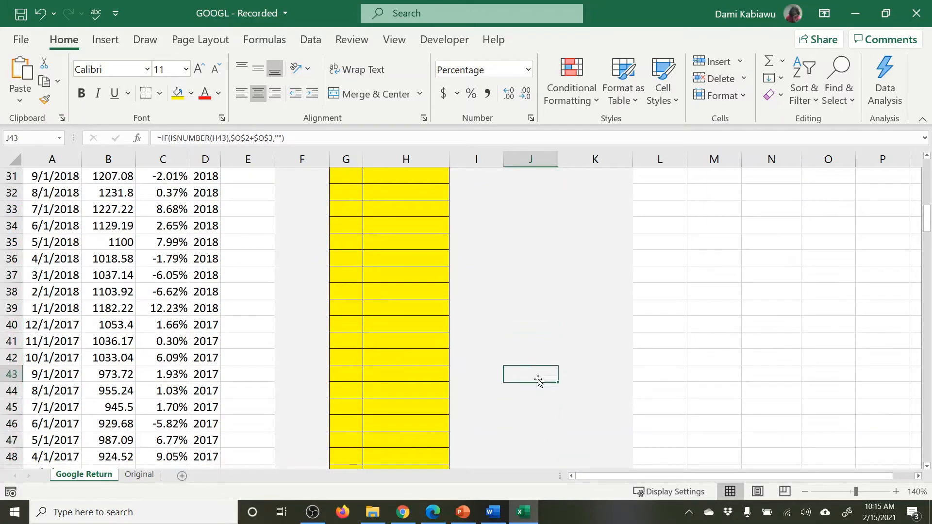
left_click(537, 322)
scroll(433, 254, "up", 3)
left_click(397, 210)
left_click(400, 274)
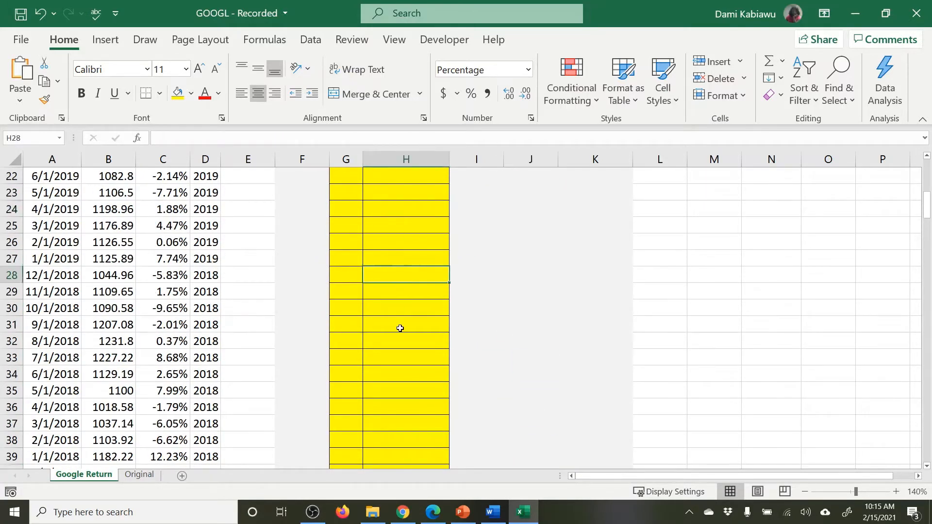
left_click(401, 340)
scroll(656, 348, "up", 7)
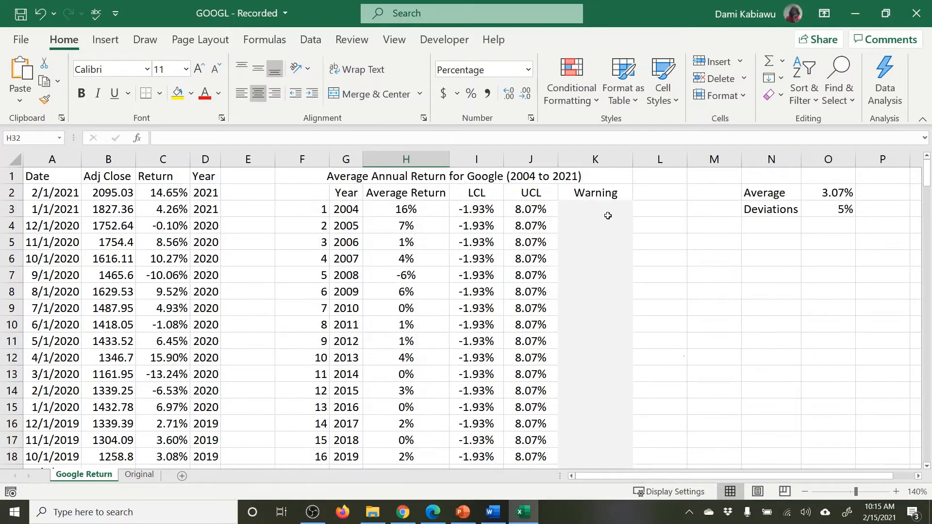
- Enter =AND(H3>I3,H3<J3) in the first Warning cell, K3, to test the average return against both control limits
left_click(614, 208)
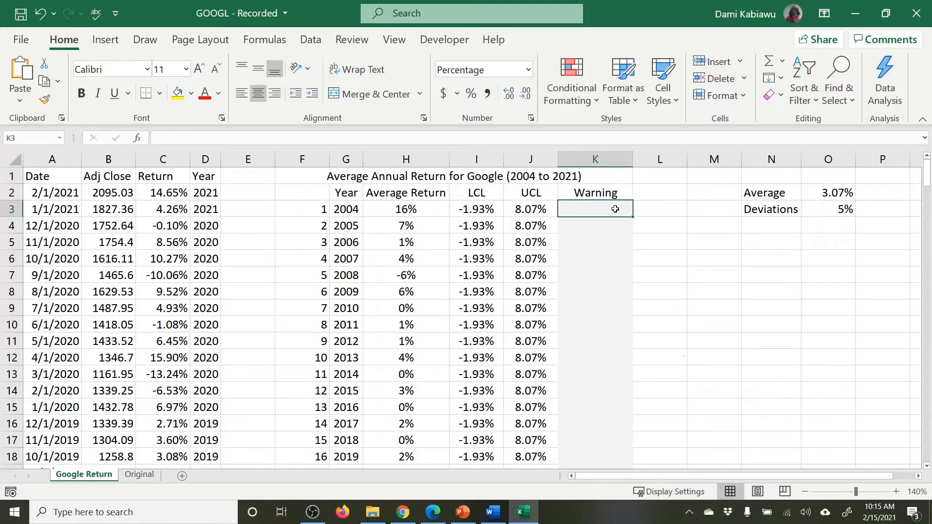
type("=")
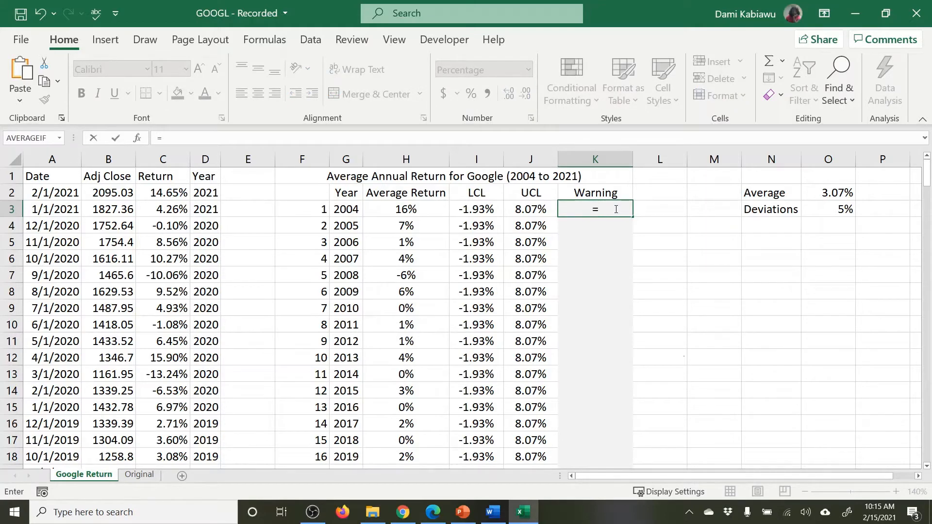
type("and(")
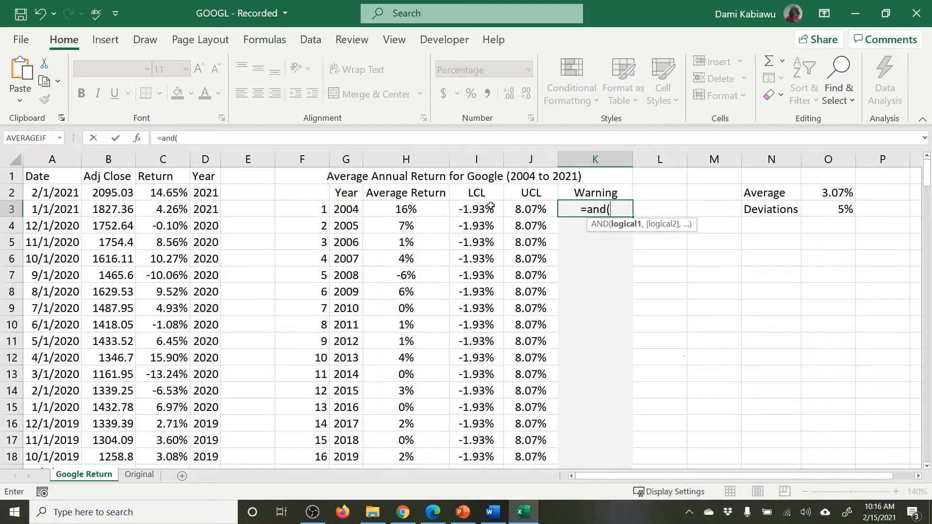
left_click(417, 210)
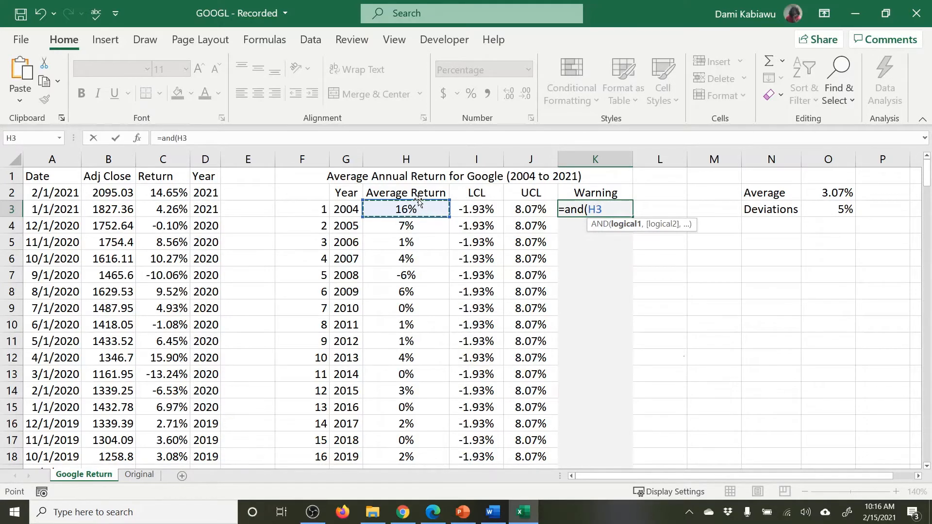
type(">")
left_click(464, 209)
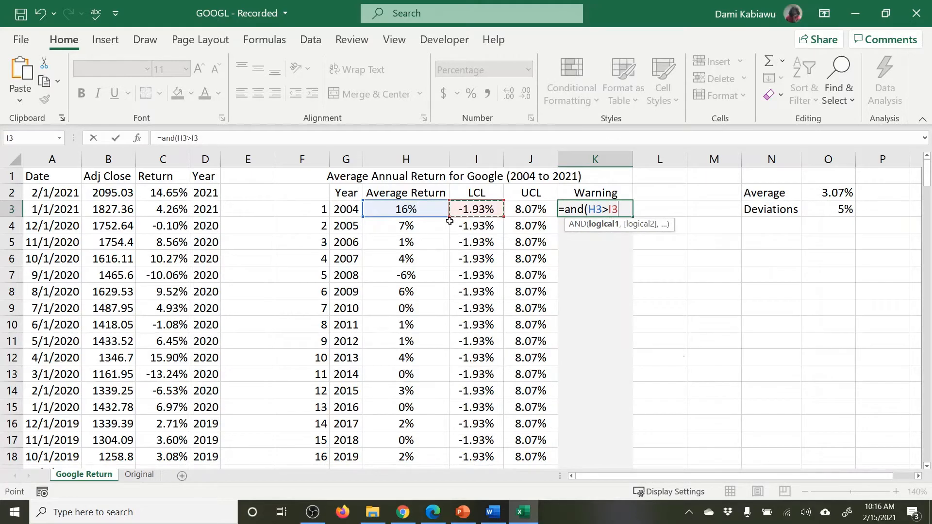
type(",")
left_click(409, 209)
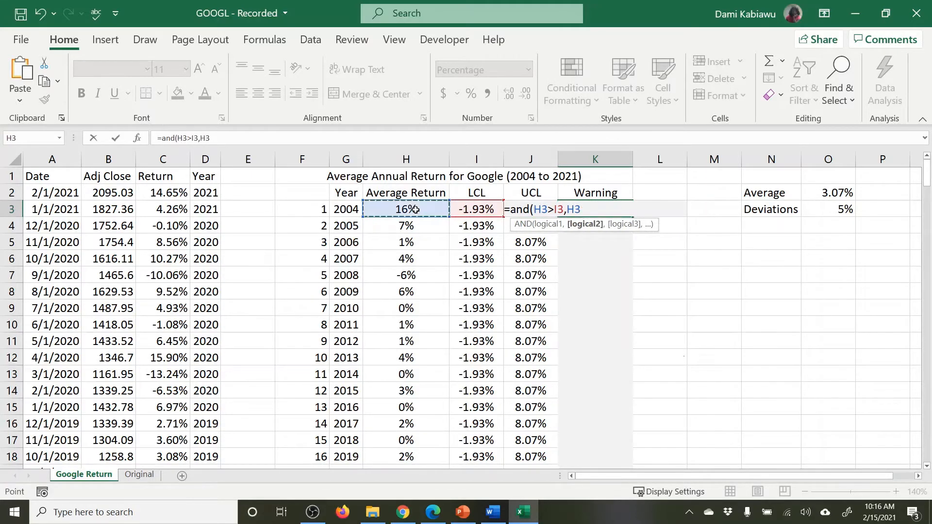
type("<")
type("j3")
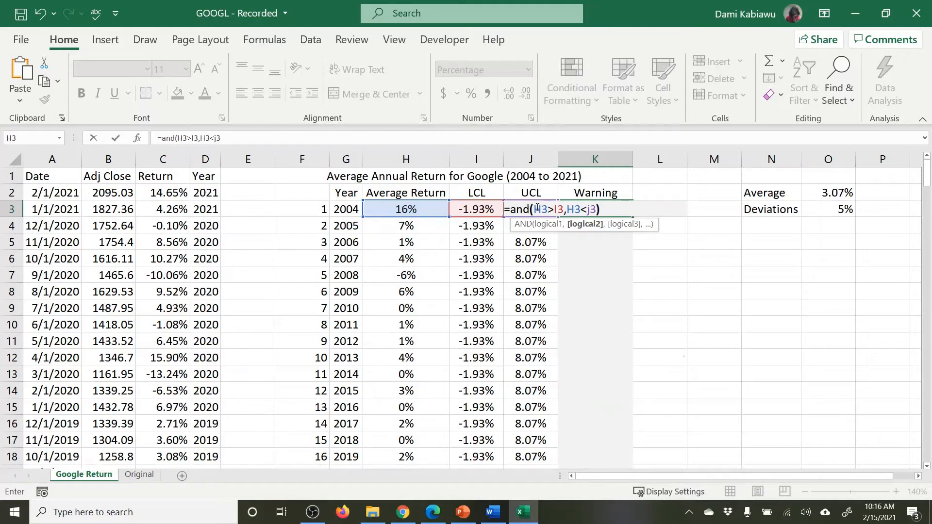
type(")")
key("Return")
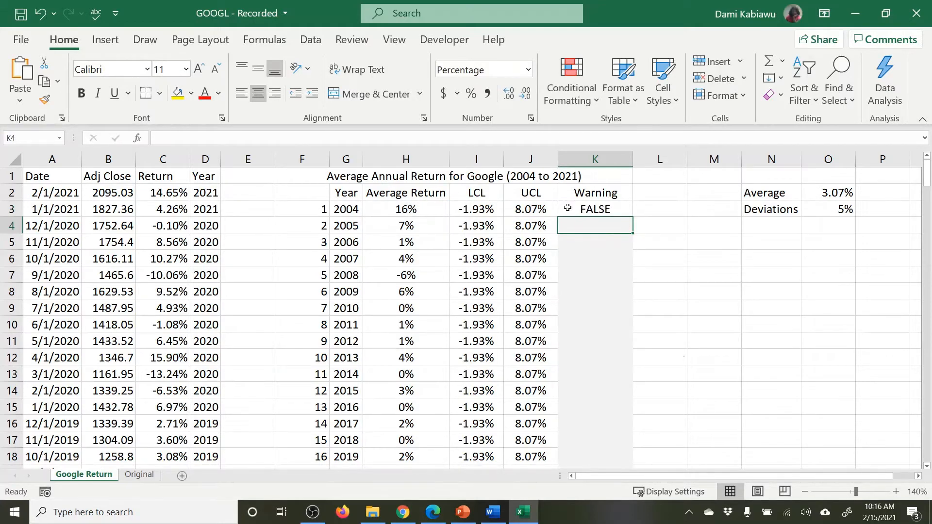
- Fill the AND formula from K3 down the Warning column to row 199 and check the filled cells
left_click(613, 210)
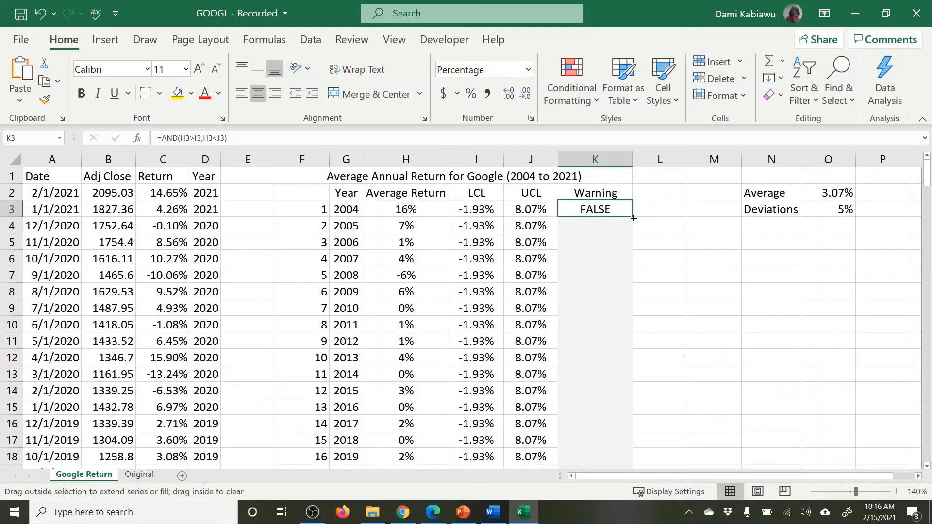
double_click(636, 218)
scroll(644, 357, "down", 6)
scroll(644, 357, "down", 20)
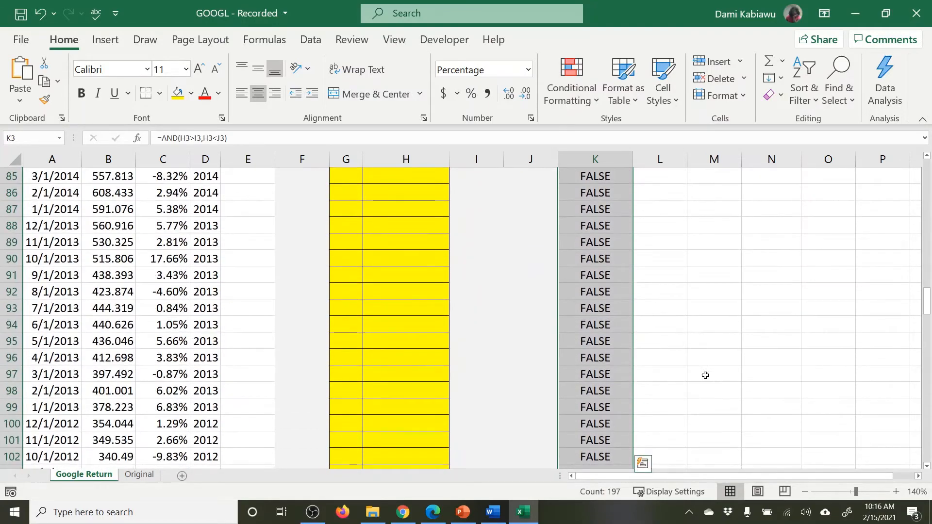
scroll(683, 340, "up", 20)
scroll(694, 315, "up", 2)
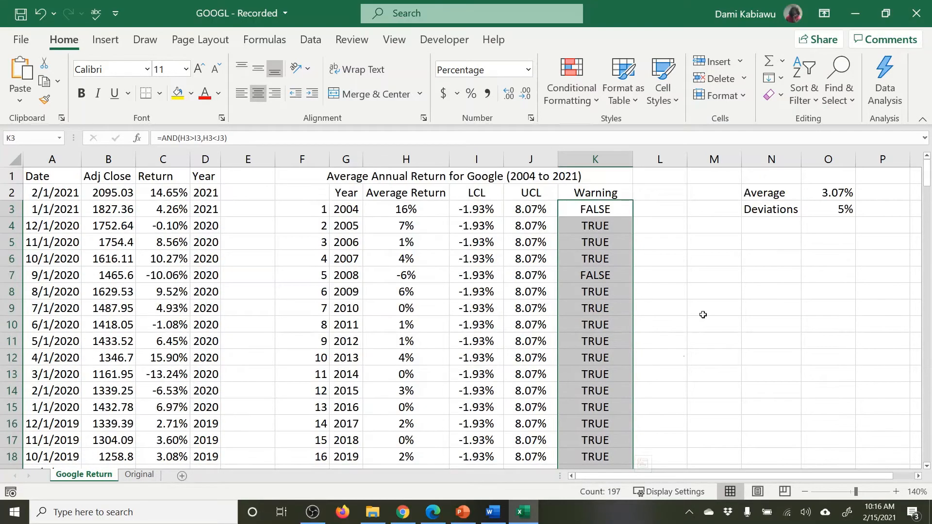
left_click(578, 211)
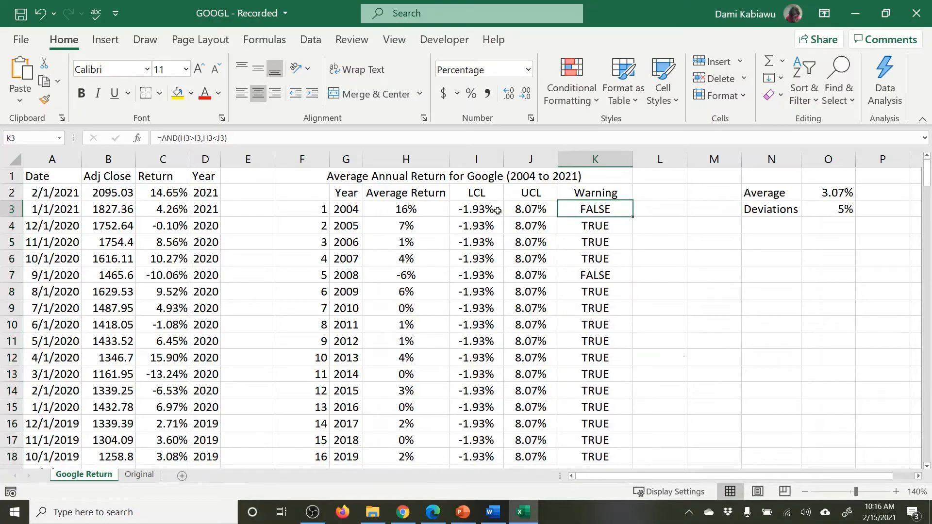
left_click(586, 226)
left_click(598, 243)
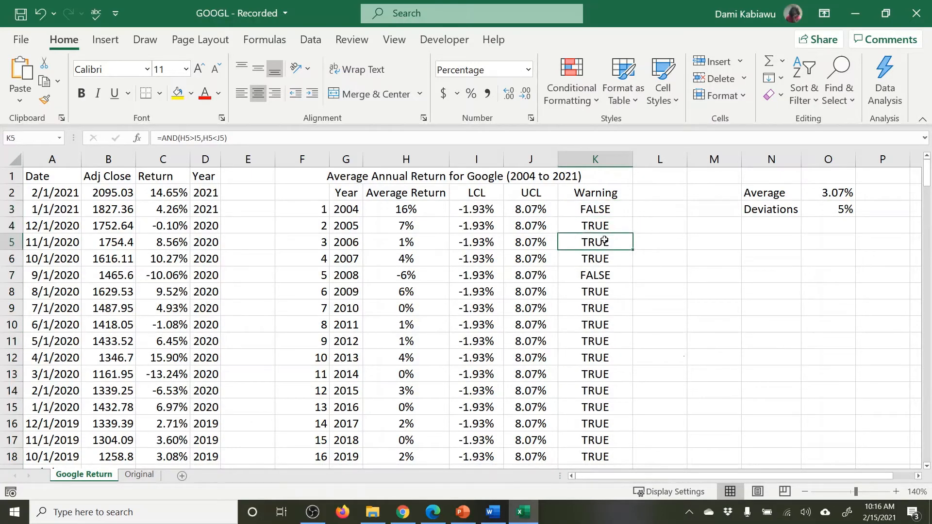
- Wrap the K3 Warning test in an IF so that it reads =IF(AND(H3>I3,H3<J3),"",H3)
left_click(604, 208)
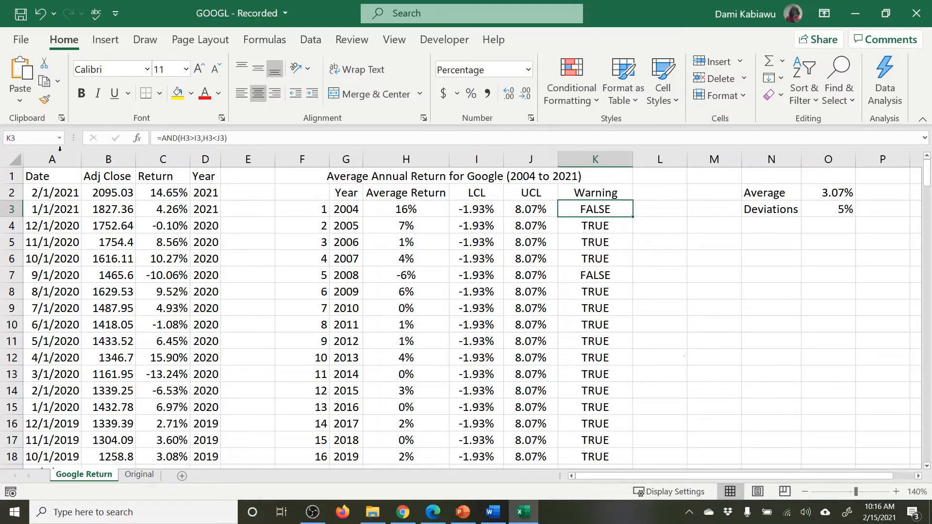
left_click(164, 138)
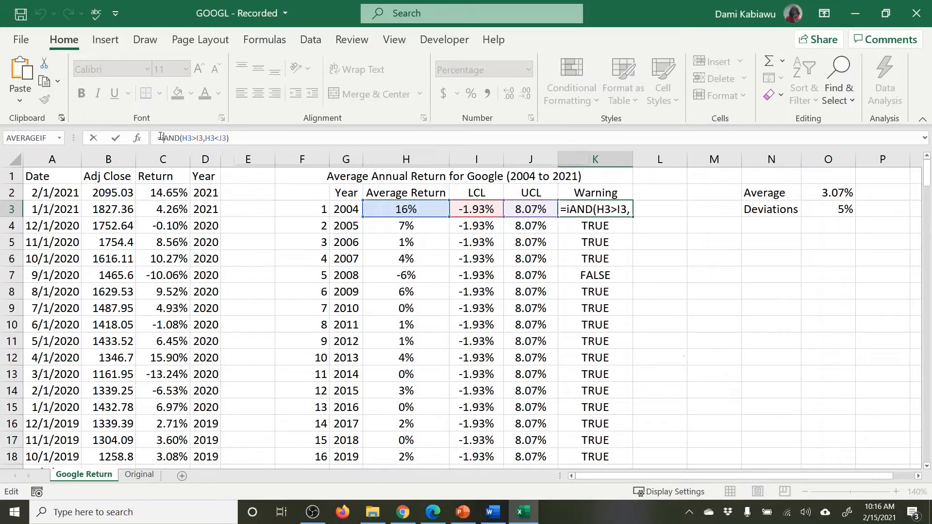
type("if(")
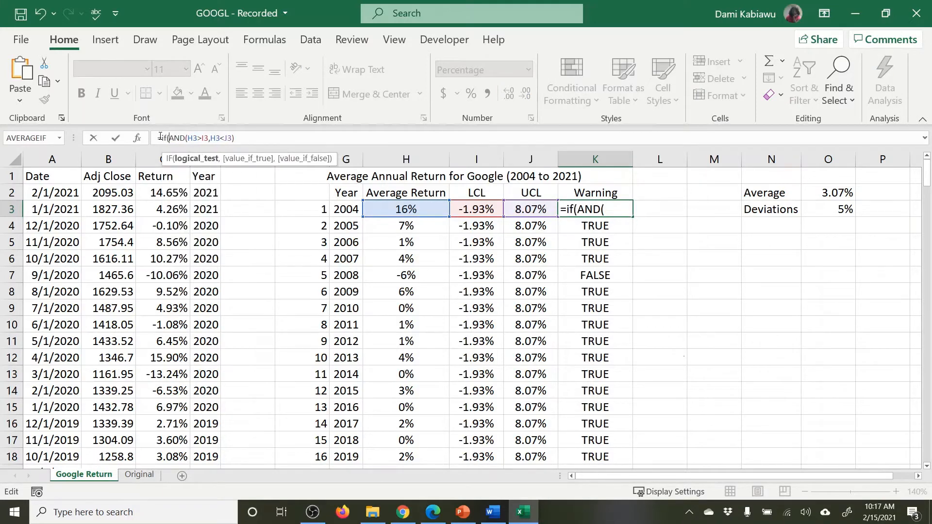
left_click(234, 133)
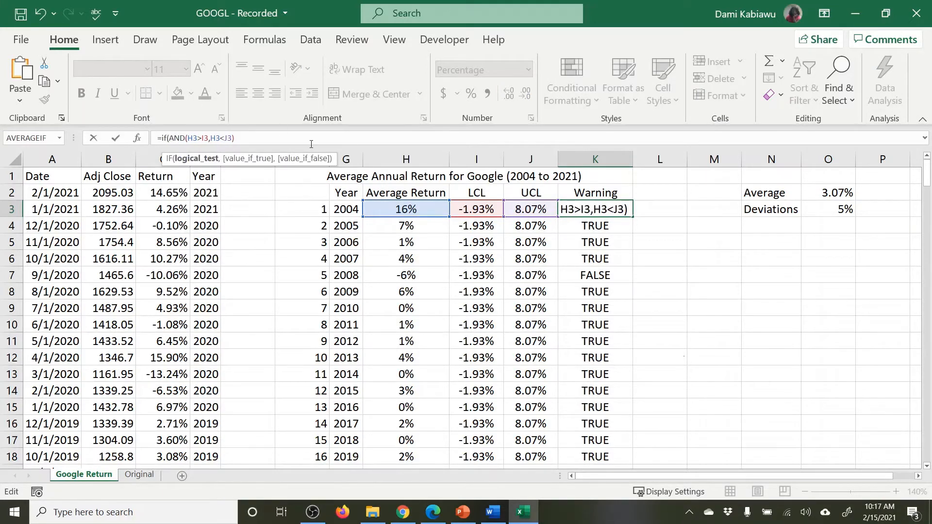
type(",")
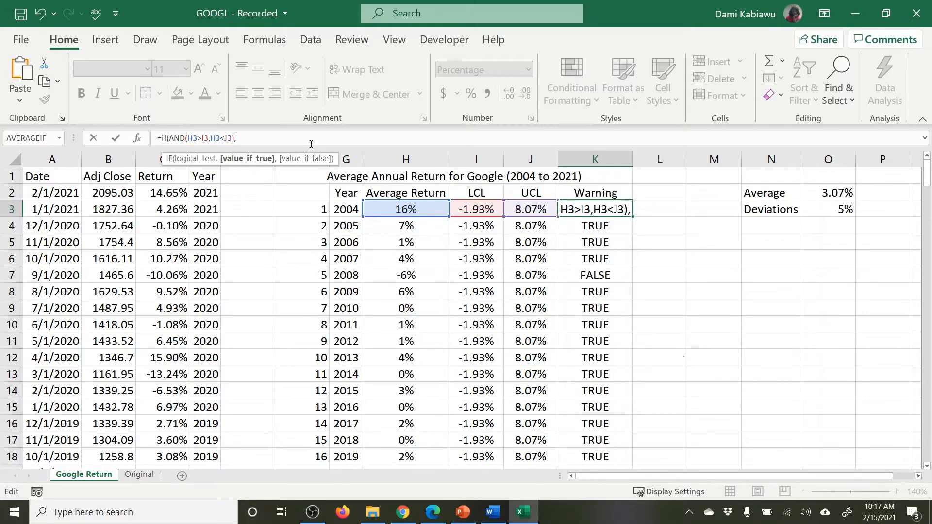
type("\"\",")
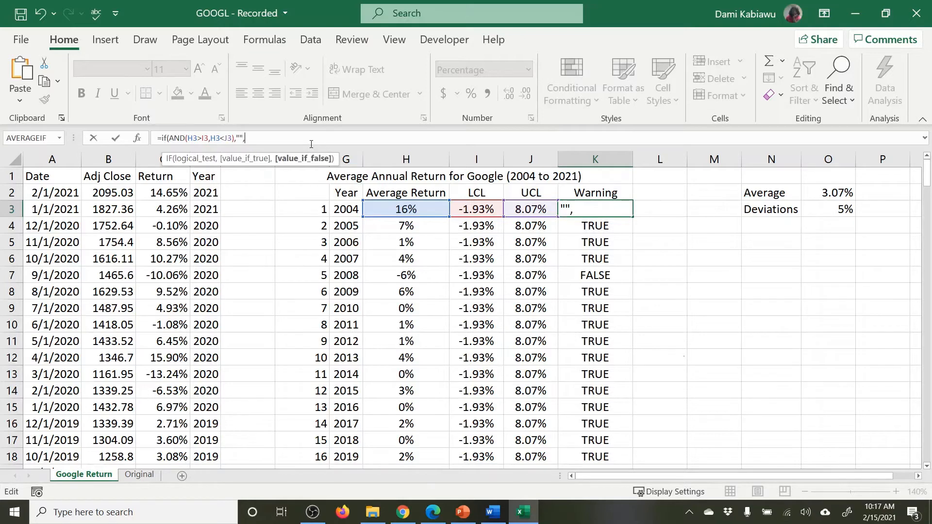
left_click(409, 209)
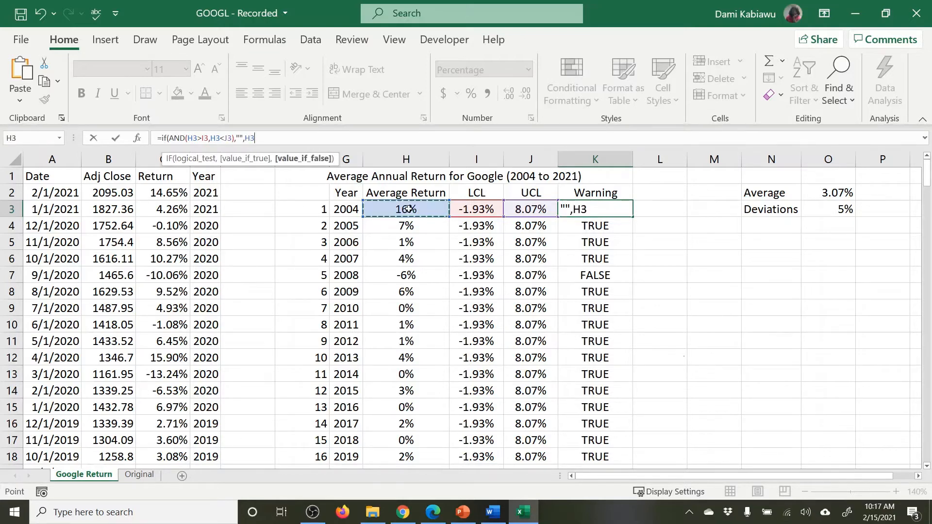
type(")")
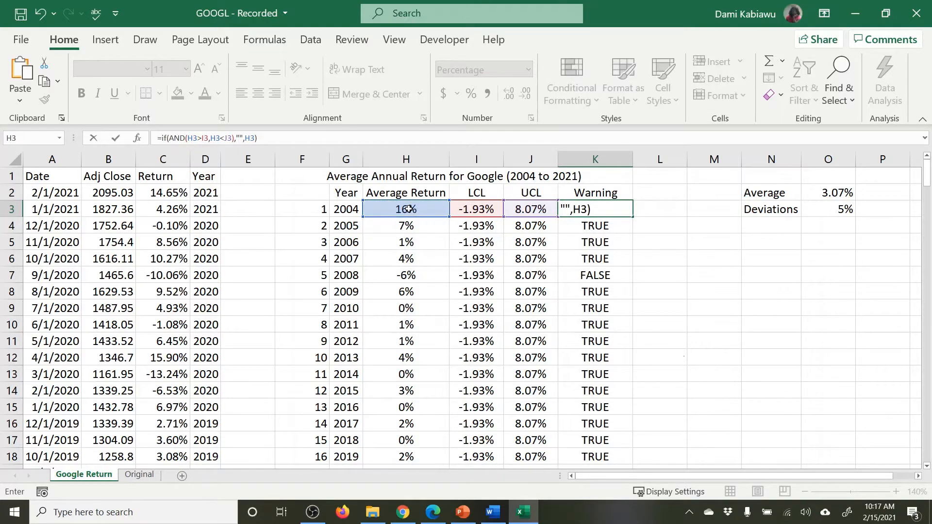
key("Return")
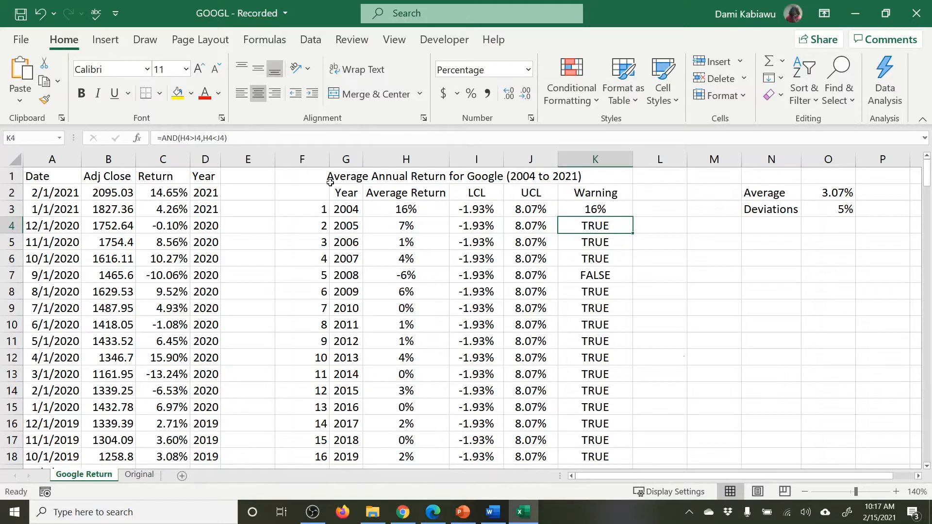
- Fill the IF(AND()) formula from K3 down the Warning column and check the cells beside the yellow rows
left_click(578, 210)
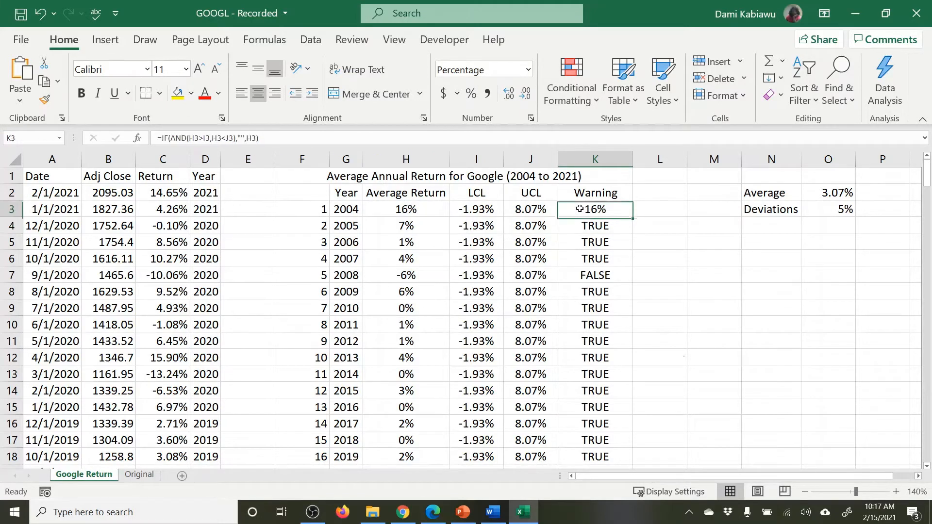
double_click(633, 218)
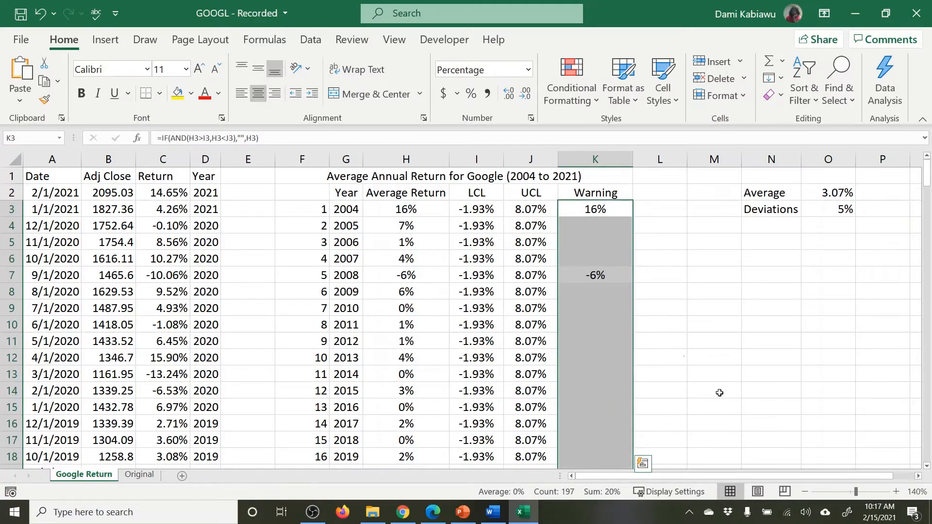
scroll(715, 382, "down", 1)
scroll(714, 382, "down", 13)
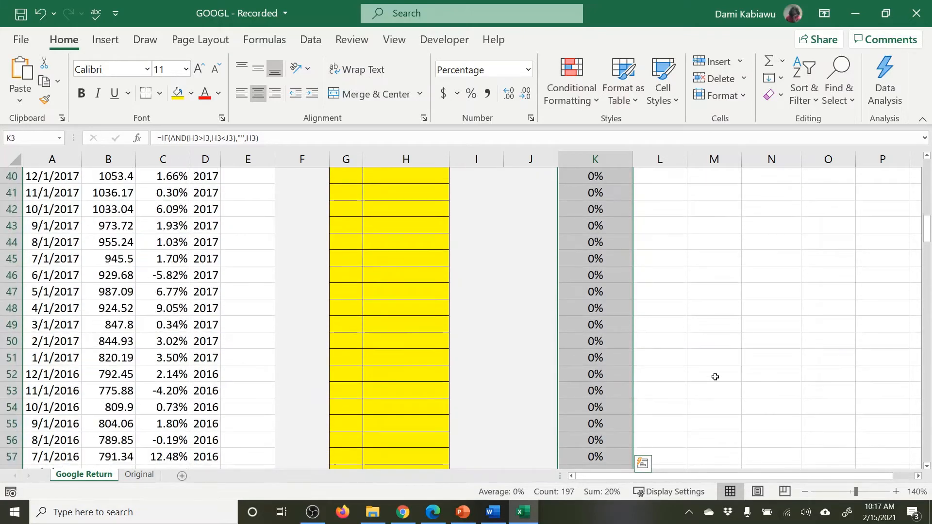
scroll(715, 377, "down", 5)
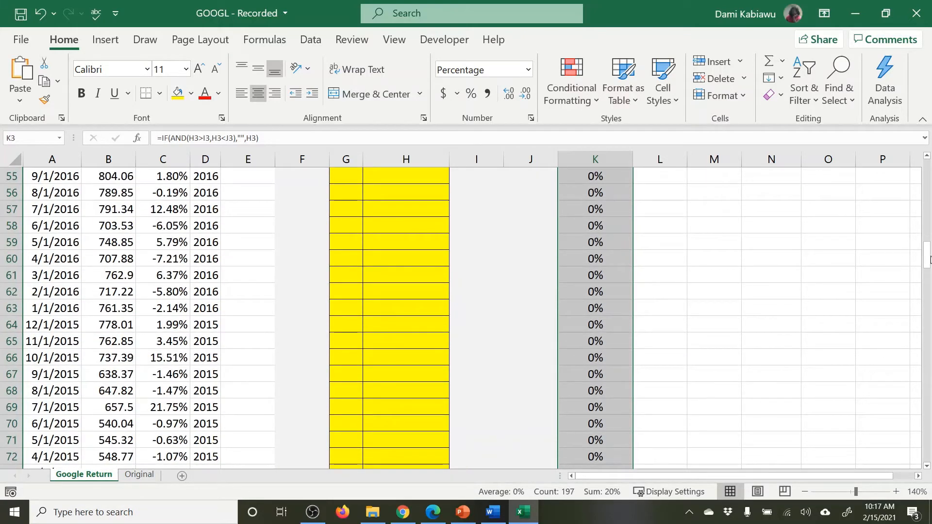
left_click_drag(928, 258, 928, 159)
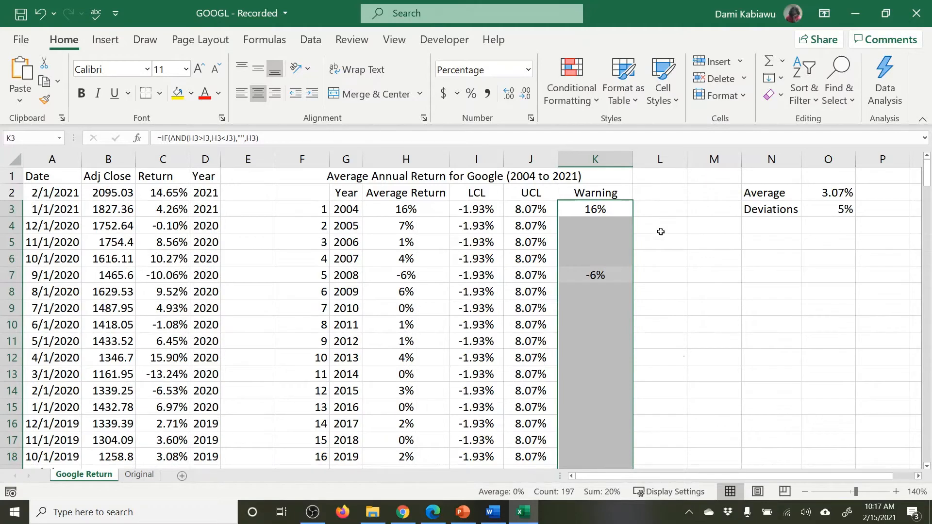
- Wrap the K3 Warning formula in an ISNUMBER check so that it reads =IF(ISNUMBER(H3),IF(AND(H3>I3,H3<J3),"",H3),"")
left_click(621, 208)
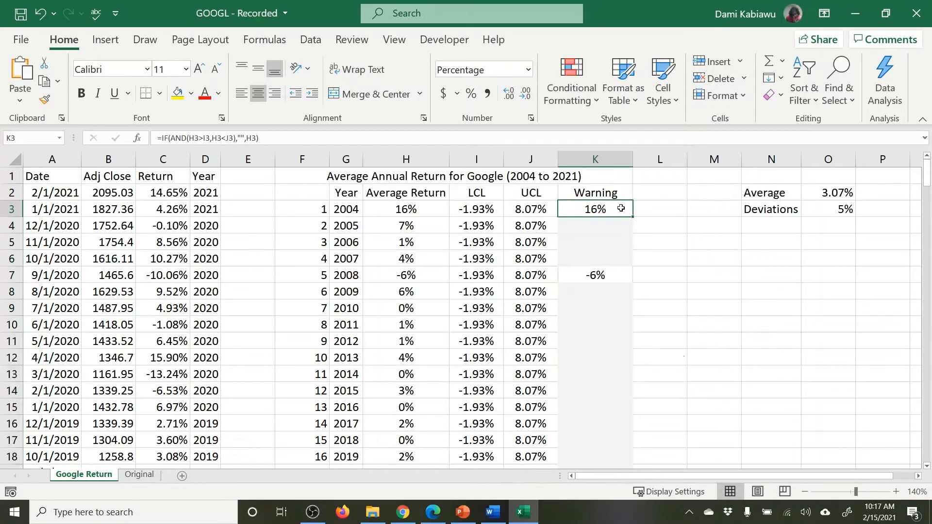
left_click(163, 137)
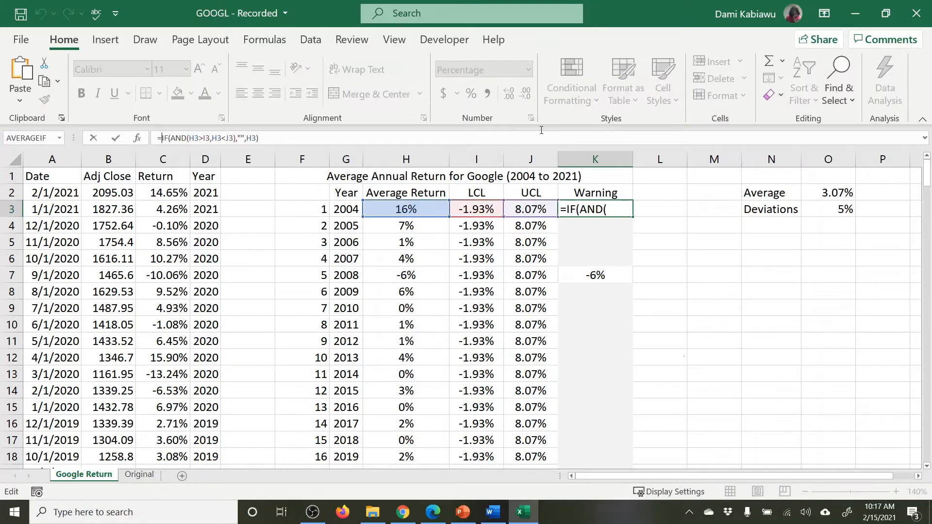
type("if(")
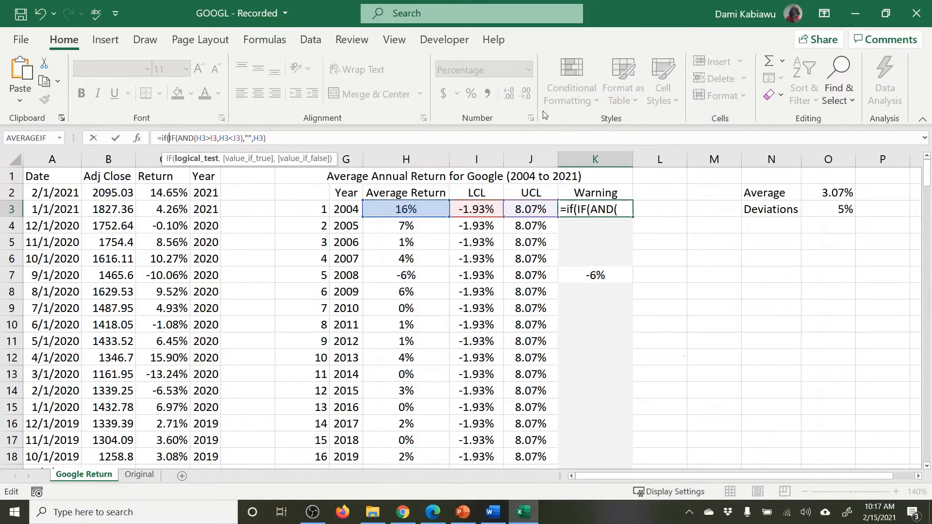
type("isnumb")
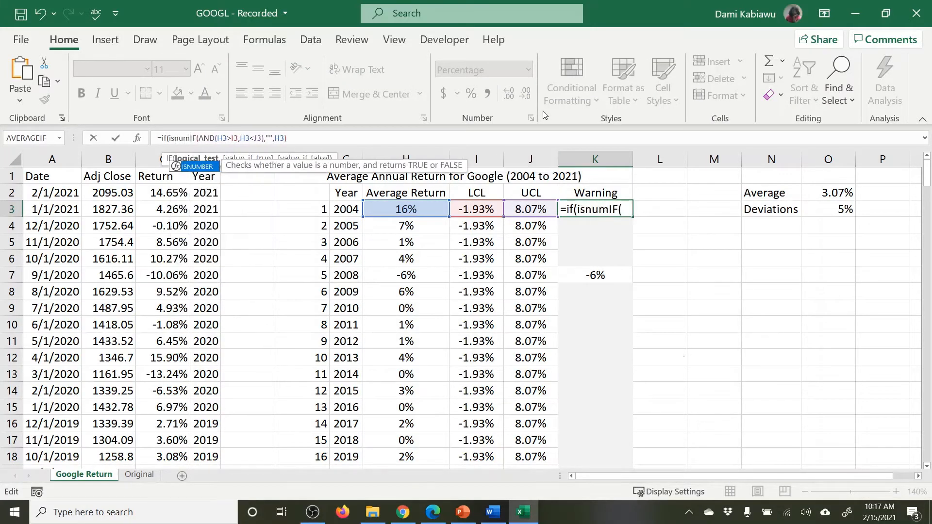
type("er")
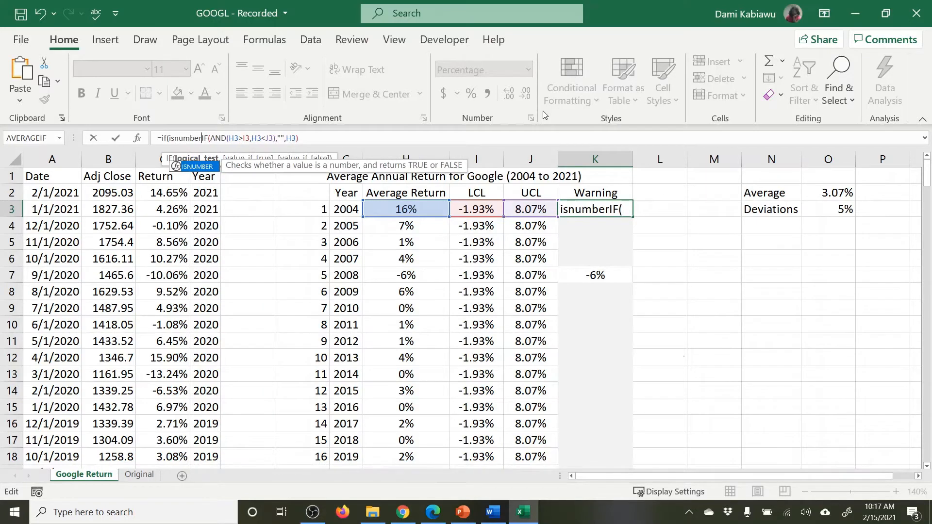
type("(")
left_click(411, 211)
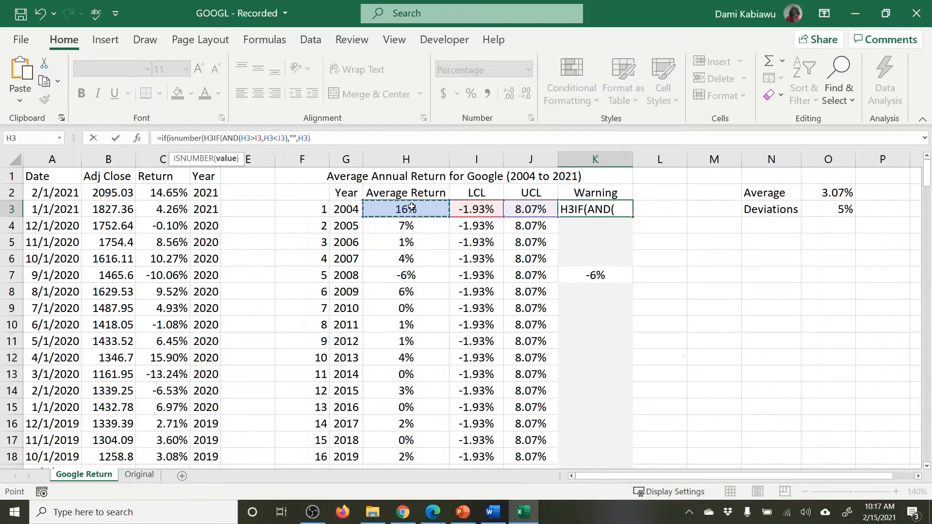
type("),")
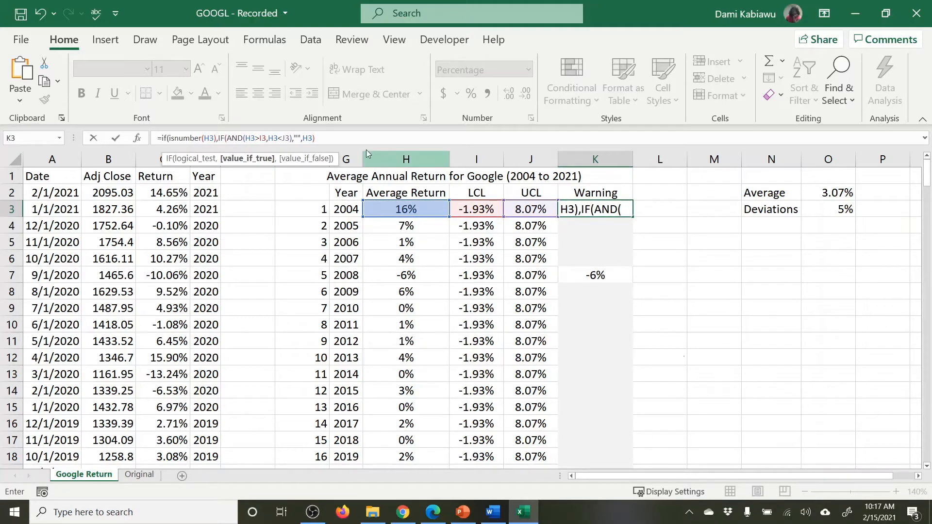
left_click(346, 141)
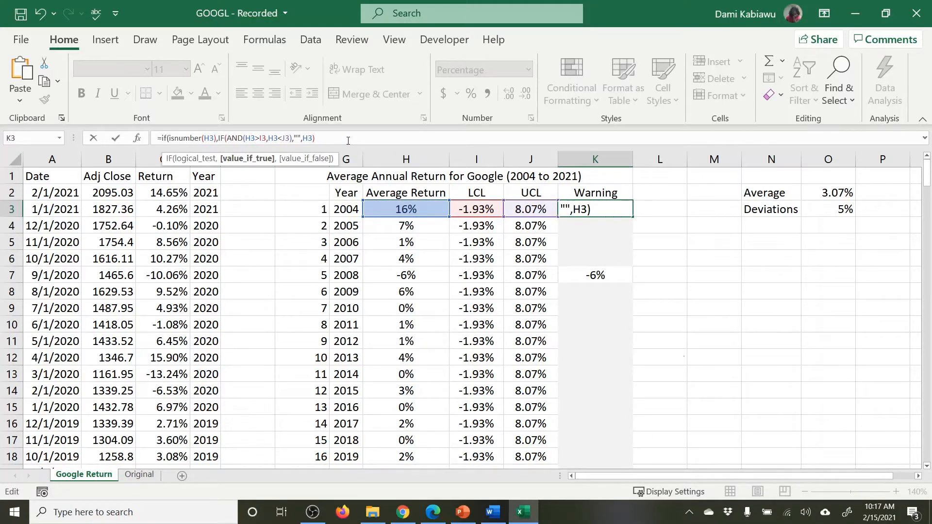
type(",\"\")")
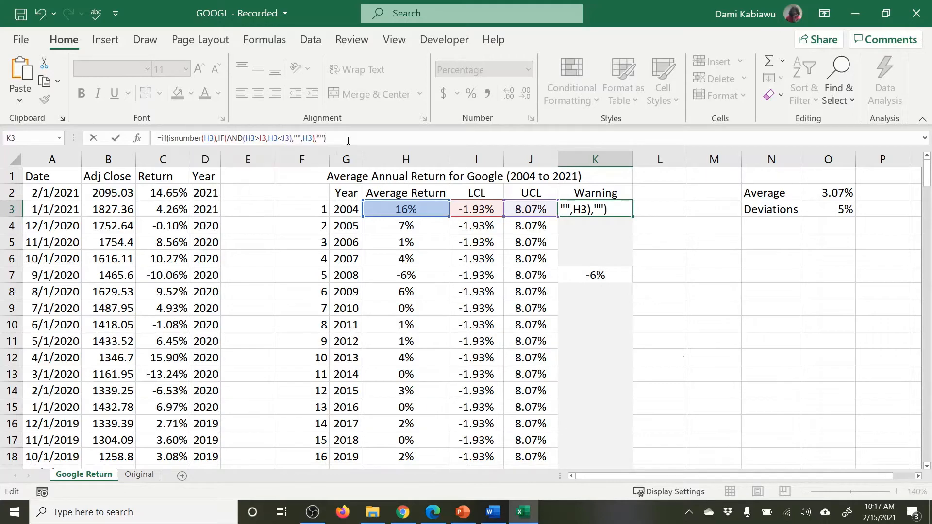
key("Return")
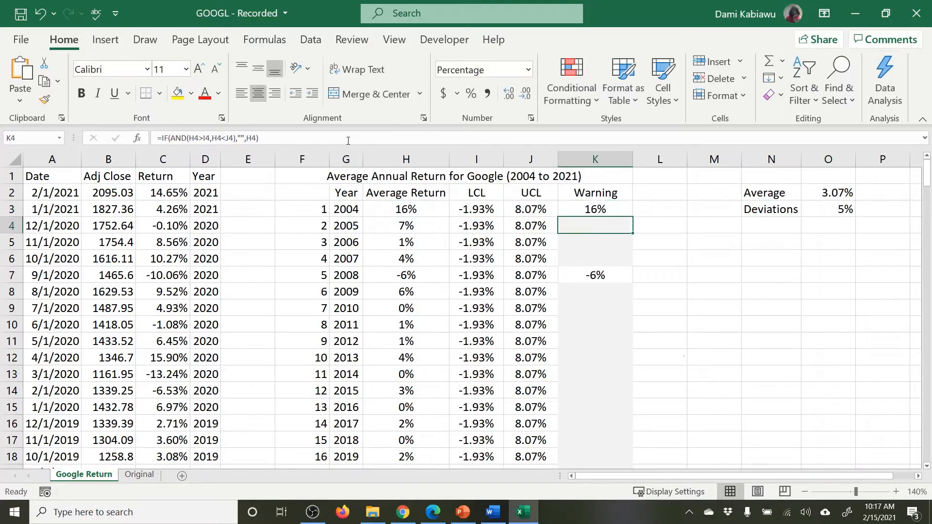
- Fill the ISNUMBER-based formula from K3 down the whole Warning column
left_click(608, 210)
double_click(633, 215)
scroll(665, 320, "down", 6)
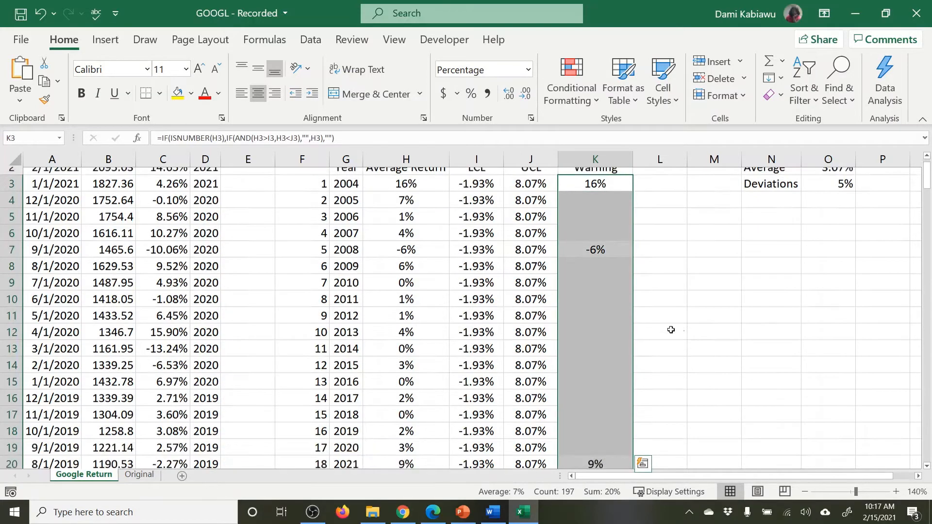
- Check the Warning cells in column K beside the yellow rows without an average return
left_click(554, 215)
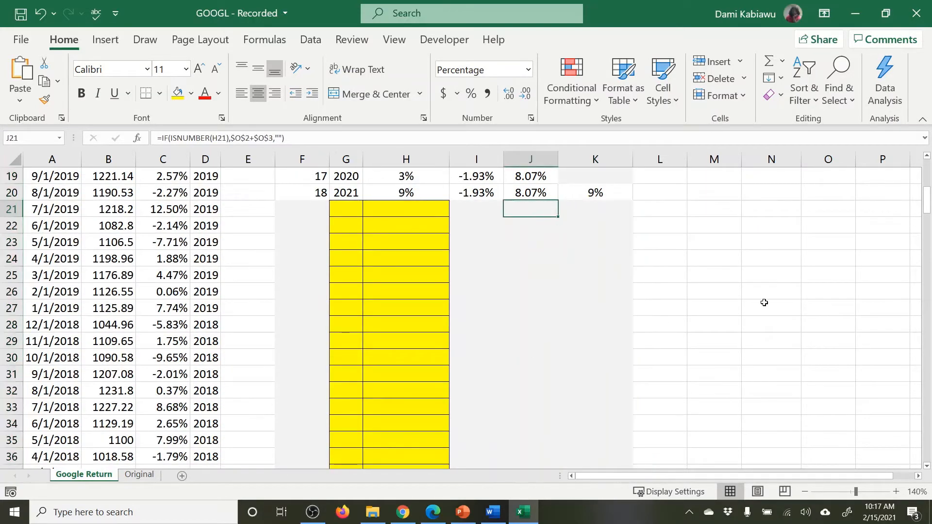
scroll(764, 302, "down", 2)
left_click(575, 224)
left_click(601, 278)
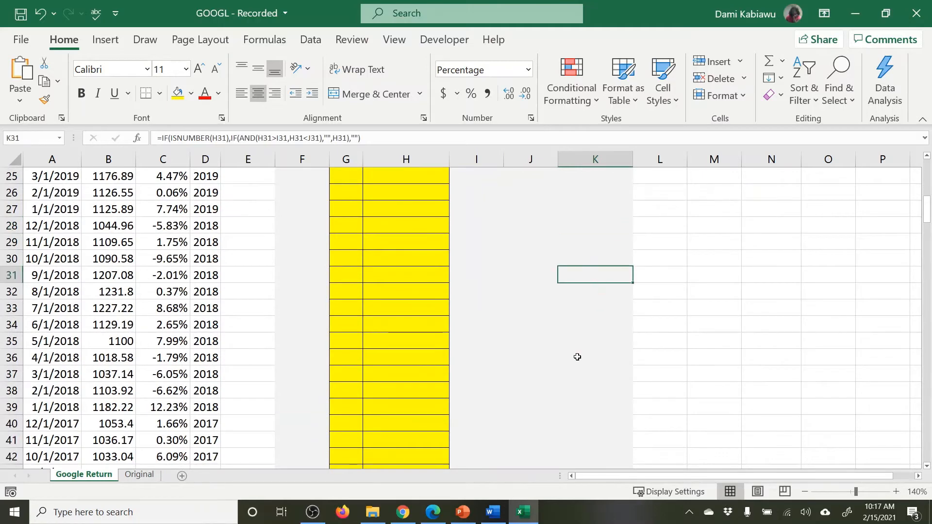
left_click(577, 357)
left_click(588, 392)
left_click(589, 405)
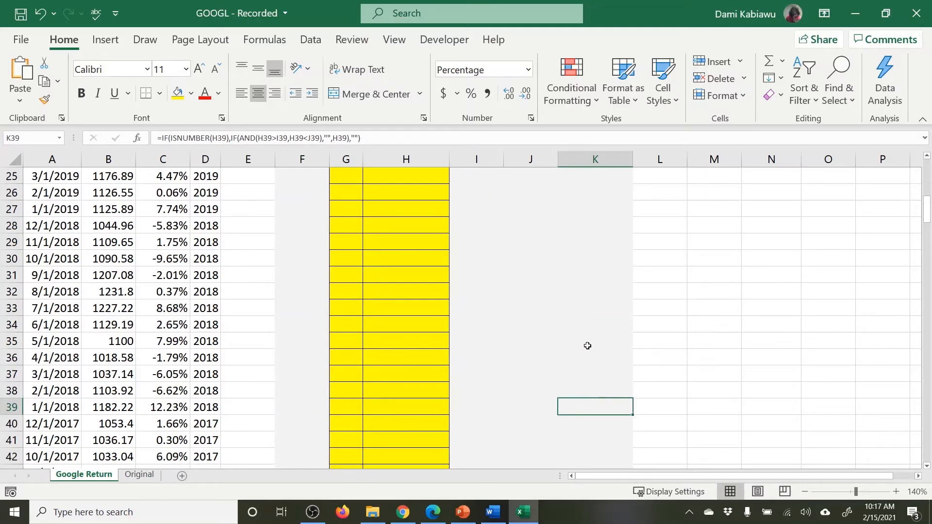
left_click(595, 303)
left_click(590, 275)
left_click(595, 259)
scroll(658, 304, "up", 8)
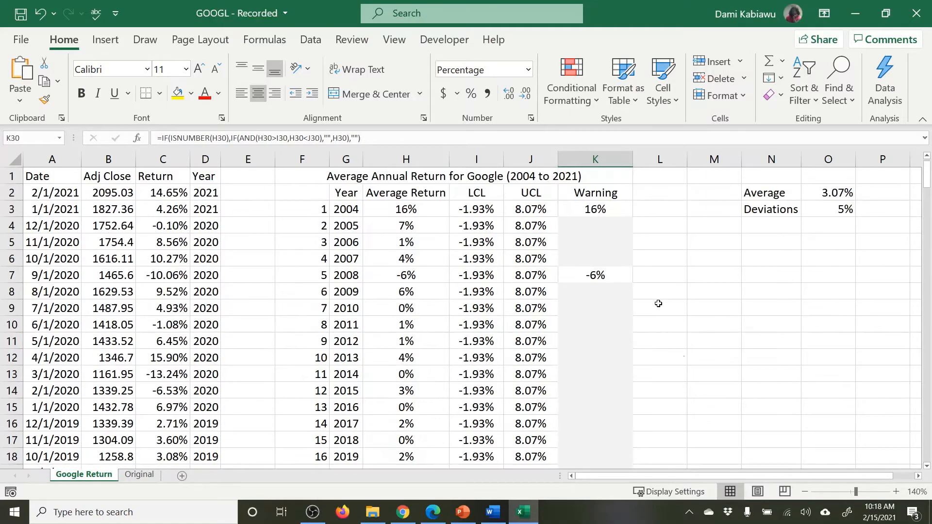
- Review the Warning formulas in K3 to K6 and the Average Return, LCL and UCL columns
left_click(596, 209)
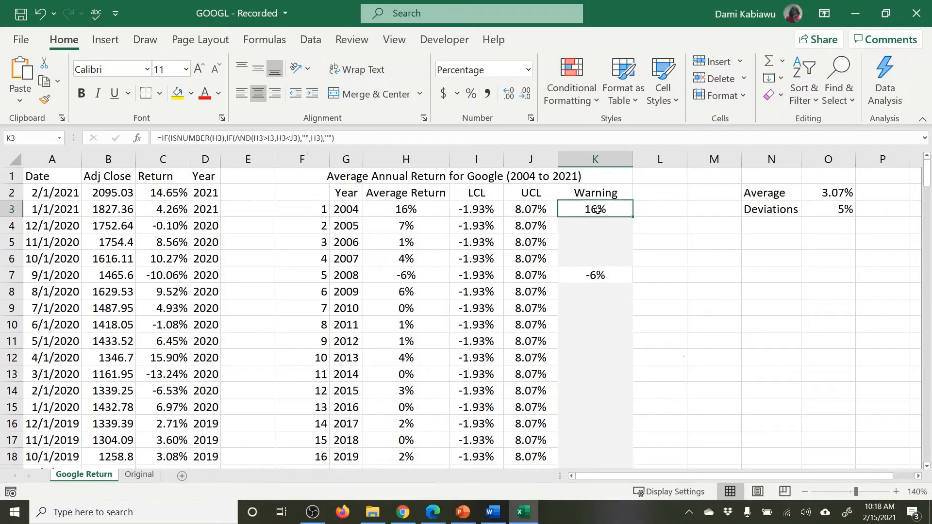
left_click(575, 224)
left_click(579, 240)
left_click(578, 259)
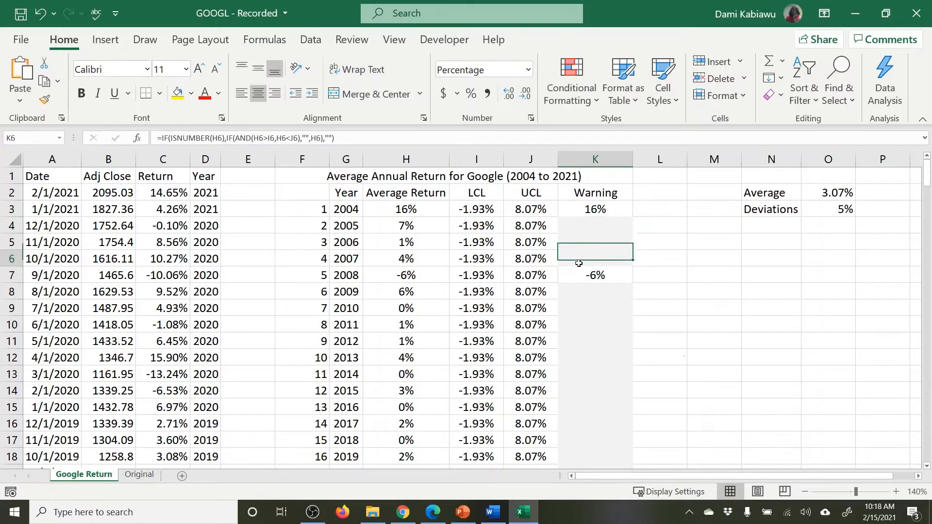
left_click(694, 289)
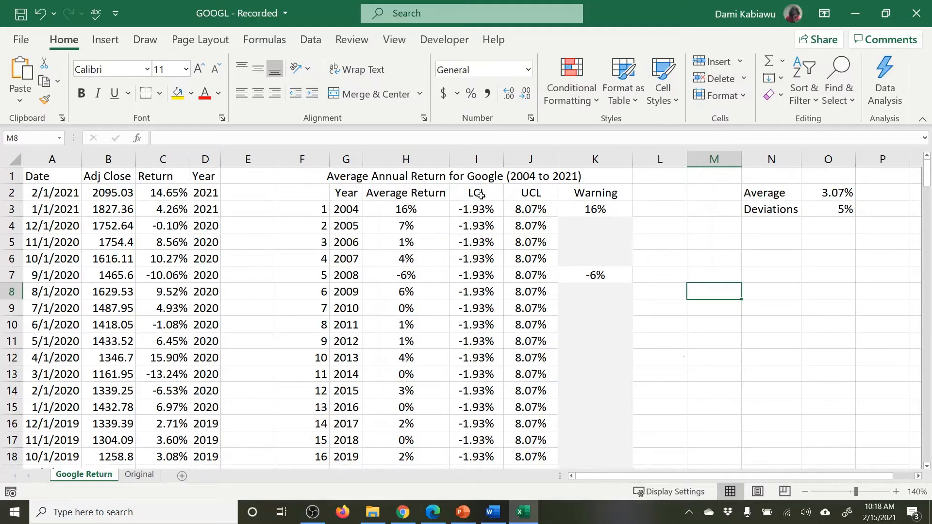
left_click_drag(385, 199, 444, 411)
left_click_drag(474, 192, 475, 394)
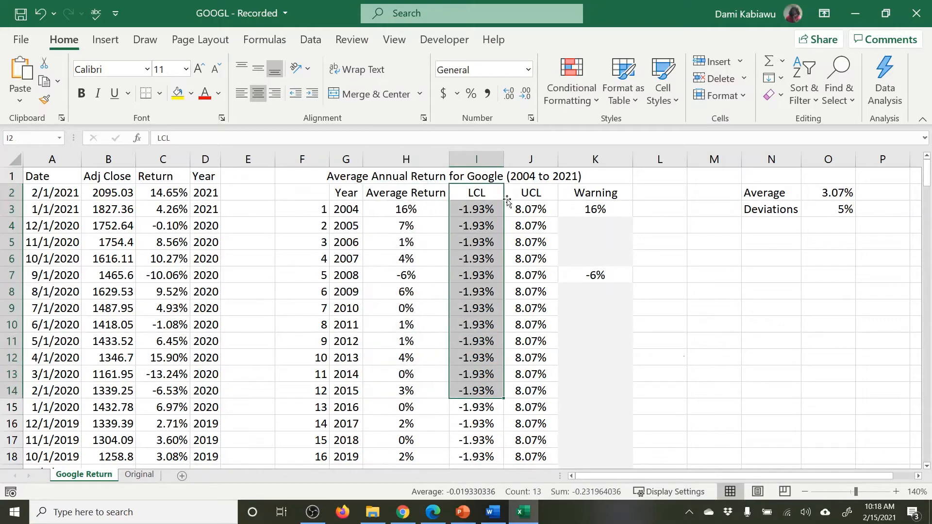
left_click_drag(508, 194, 476, 340)
left_click(586, 192)
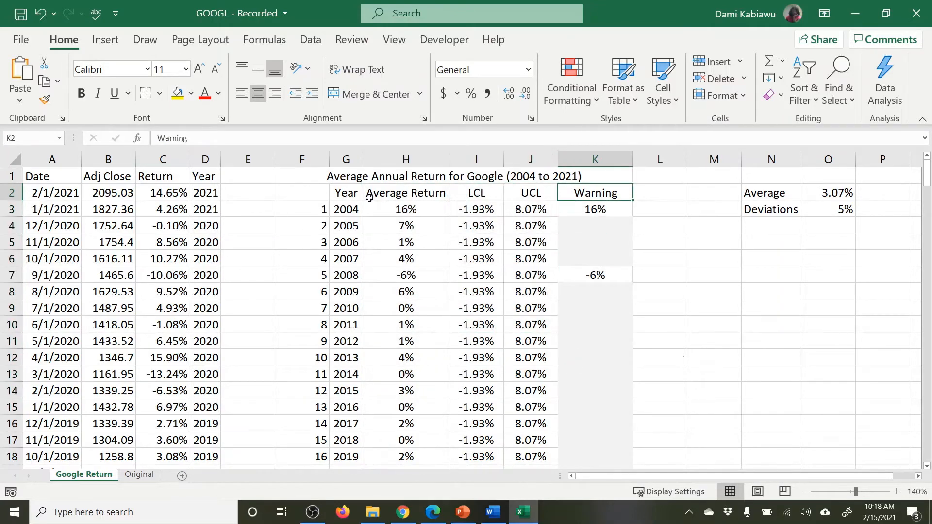
- Select the table from the Year header to the 2021 row, G2:K20, and open the recommended charts for it
left_click(340, 192)
left_click_drag(374, 196, 623, 359)
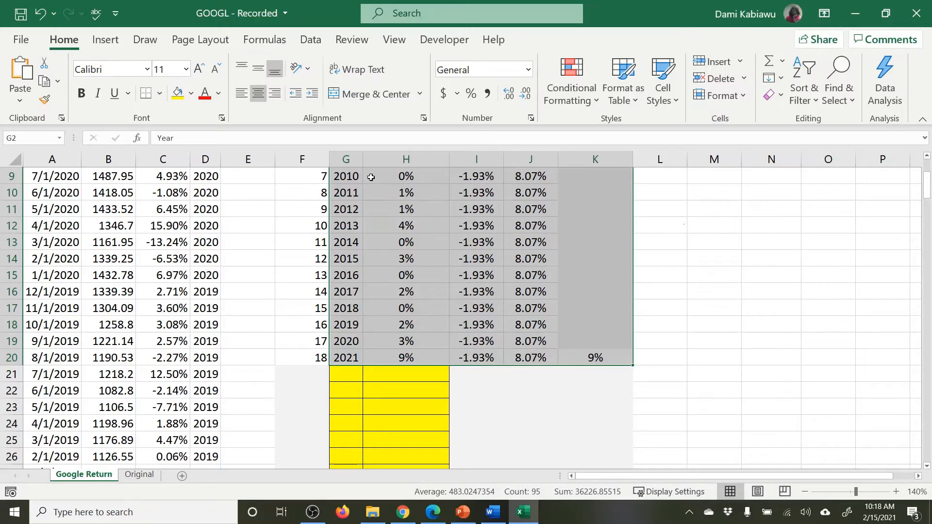
scroll(539, 224, "up", 3)
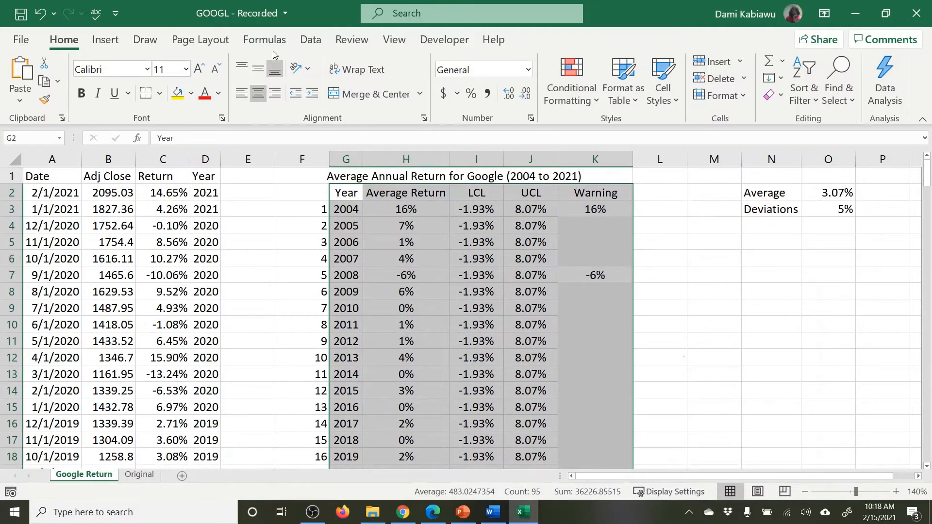
left_click(95, 43)
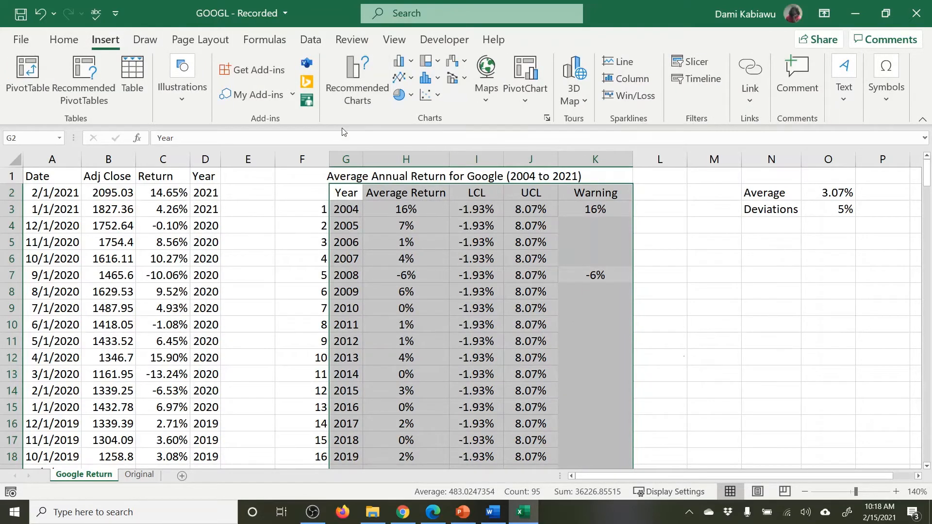
left_click(346, 73)
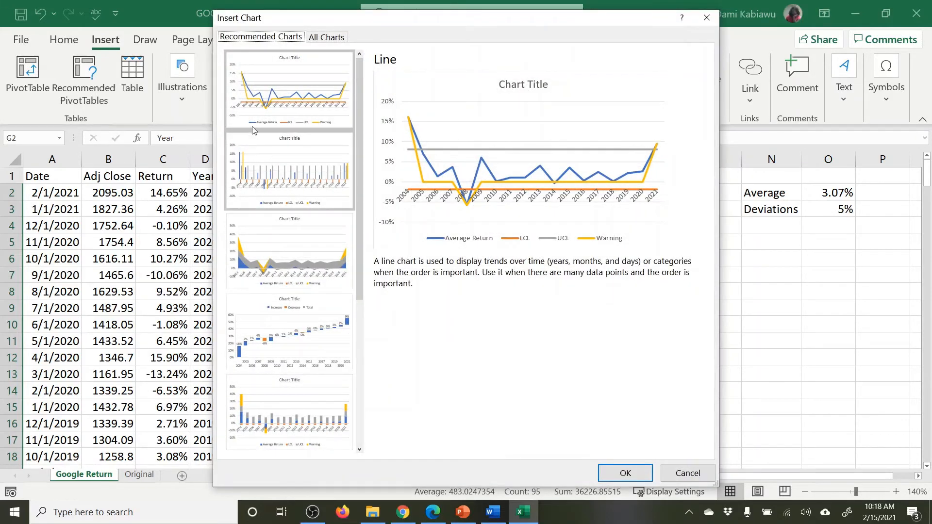
- Preview the recommended chart types for the table, including clustered column, stacked column and scatter
left_click(278, 199)
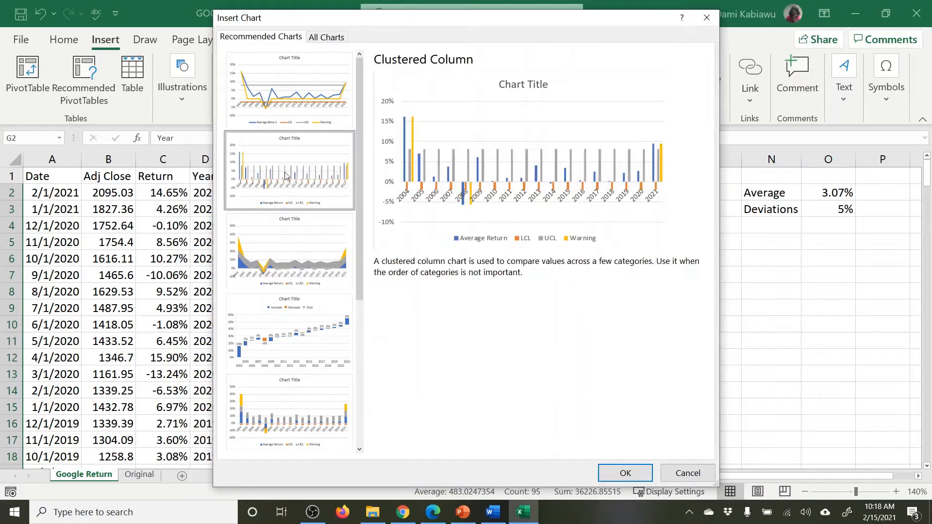
left_click(287, 248)
left_click(281, 340)
left_click(305, 384)
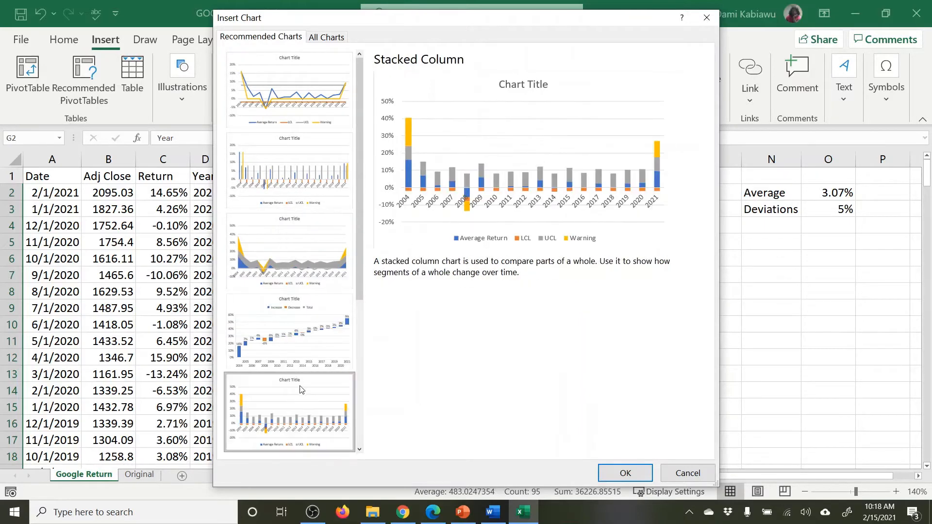
scroll(306, 383, "down", 1)
left_click(303, 274)
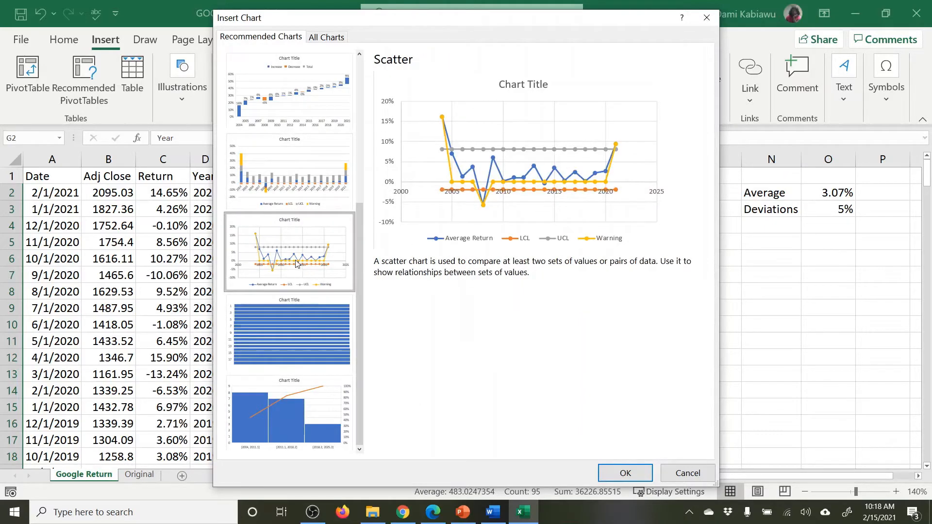
scroll(296, 262, "up", 3)
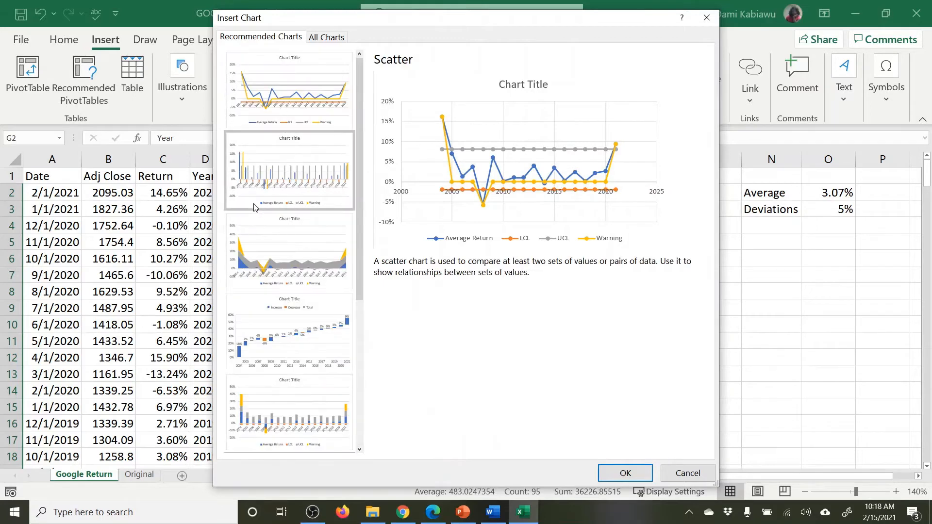
- Preview the Scatter with Smooth Lines and Markers chart that plots all four series against the years
left_click(314, 39)
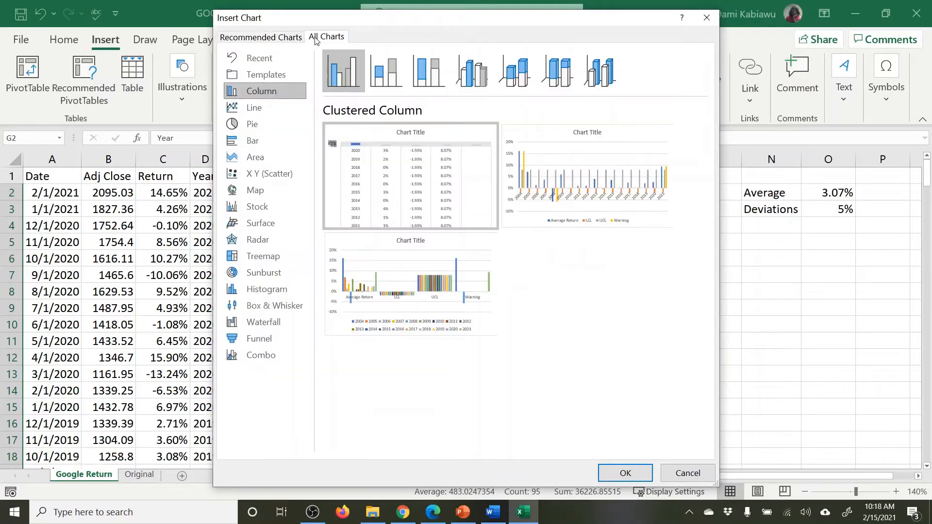
left_click(287, 173)
mouse_move(438, 204)
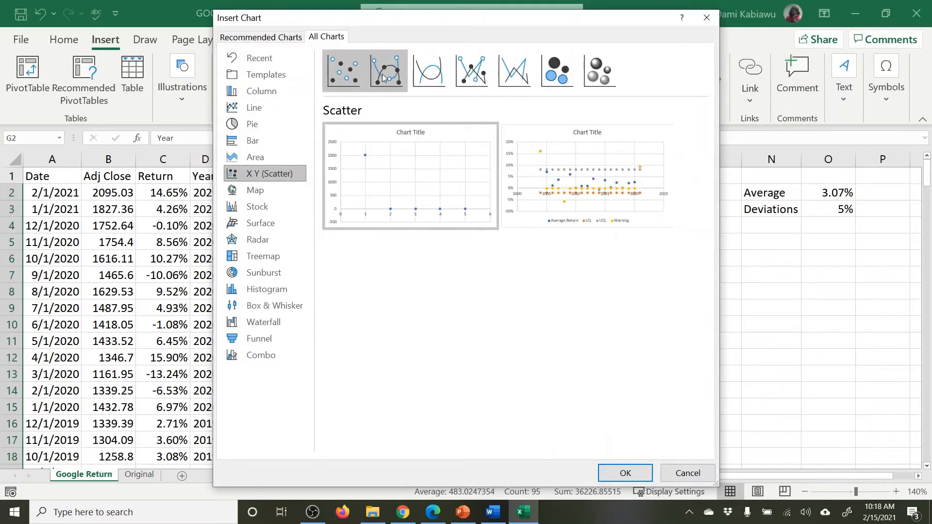
left_click(382, 74)
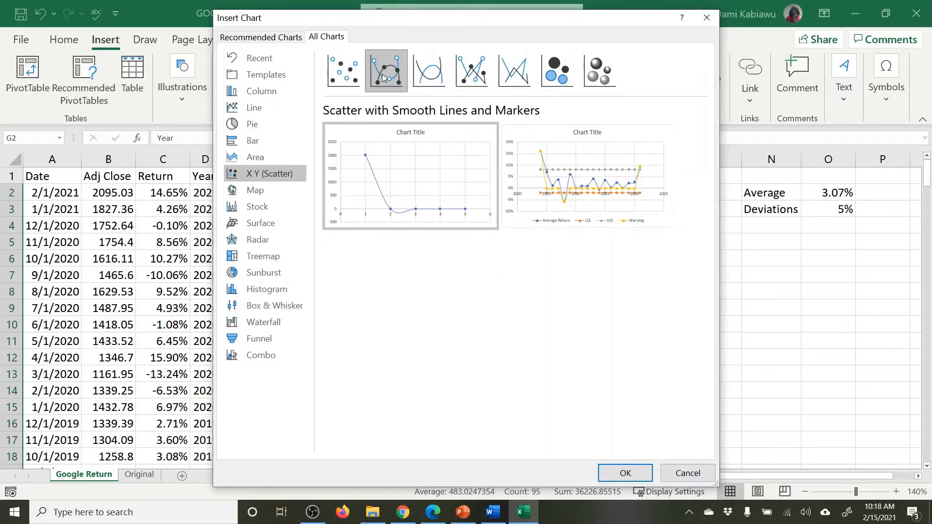
mouse_move(619, 179)
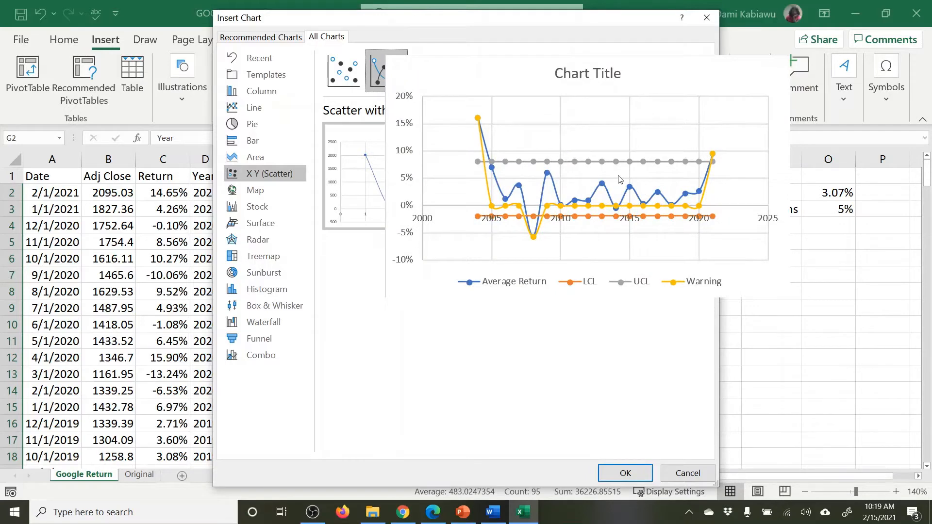
- Insert the recommended scatter chart with straight lines and markers, and place it over the table just below the Average Annual Return heading
left_click(272, 38)
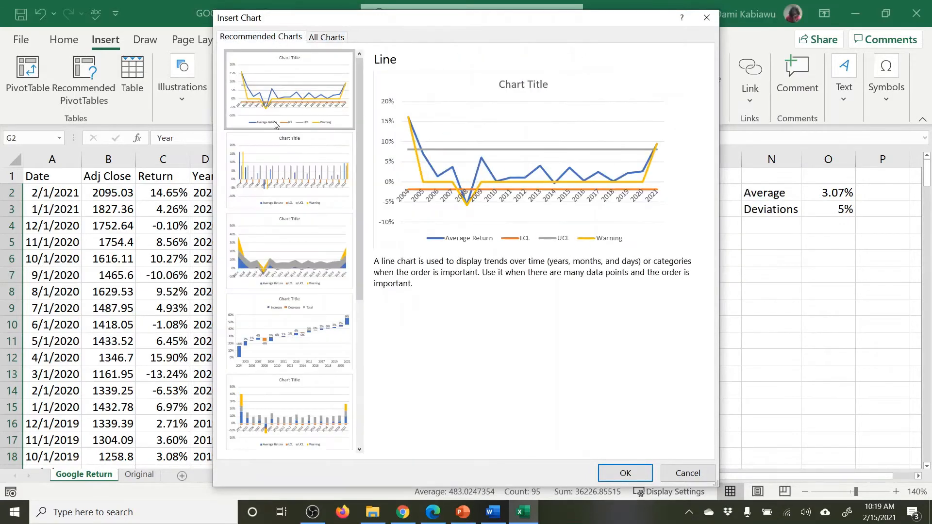
scroll(297, 275, "down", 3)
left_click(301, 260)
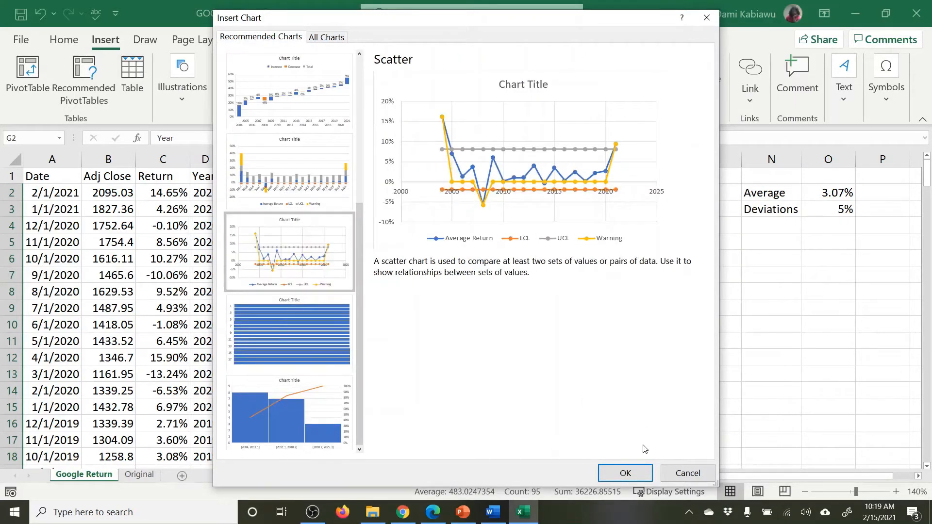
left_click(634, 473)
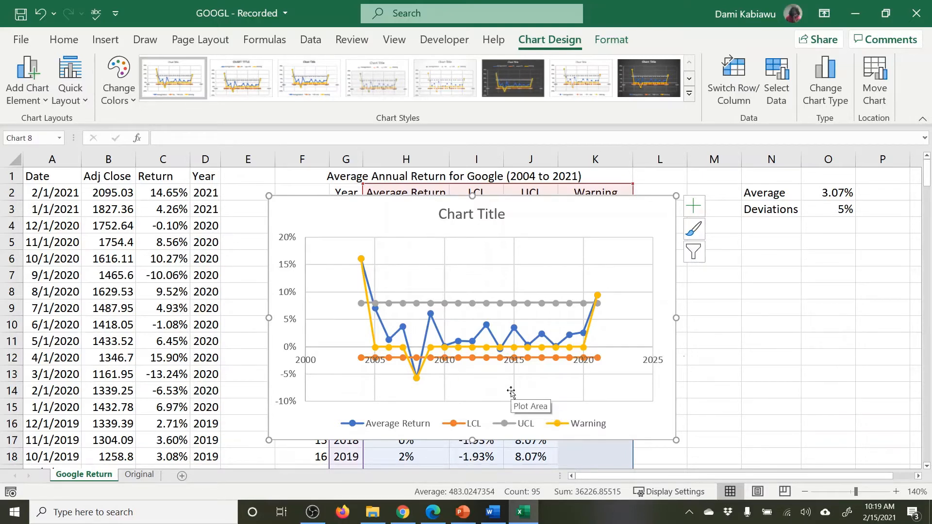
left_click_drag(405, 214, 508, 187)
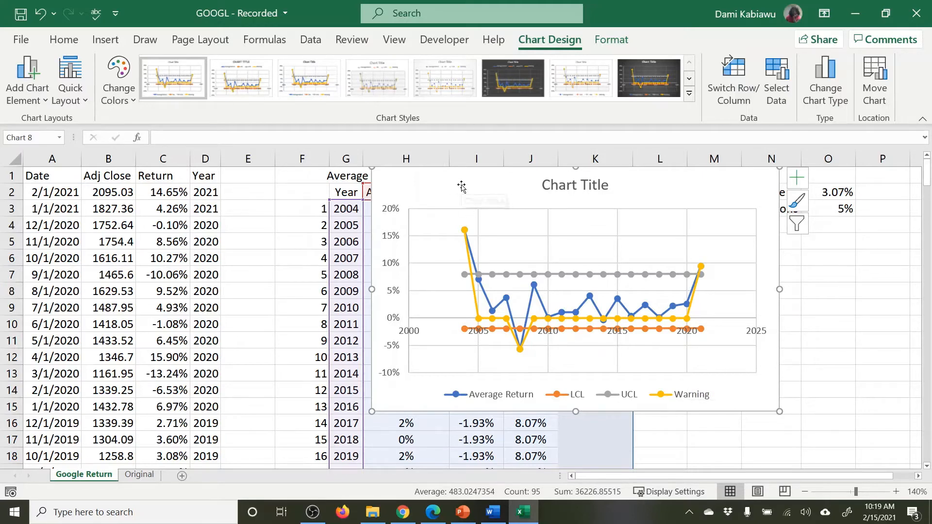
left_click_drag(394, 175, 336, 190)
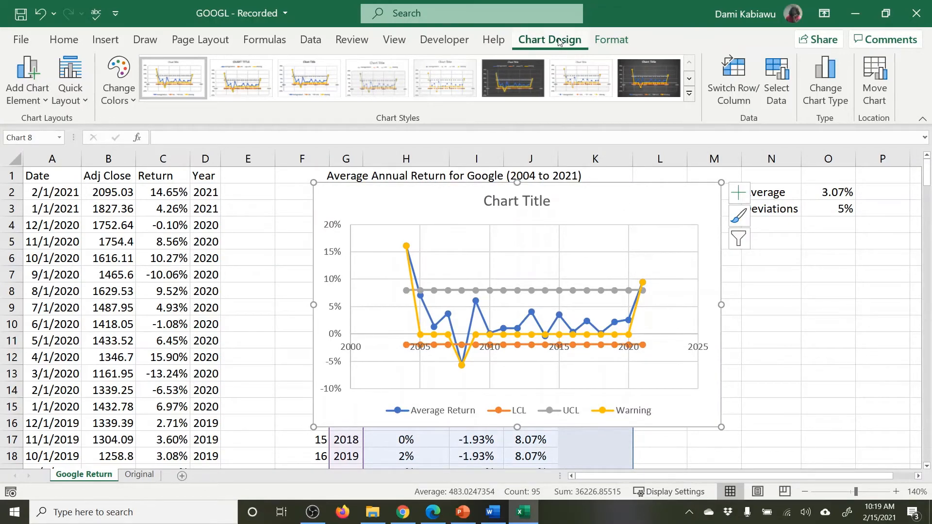
left_click(607, 39)
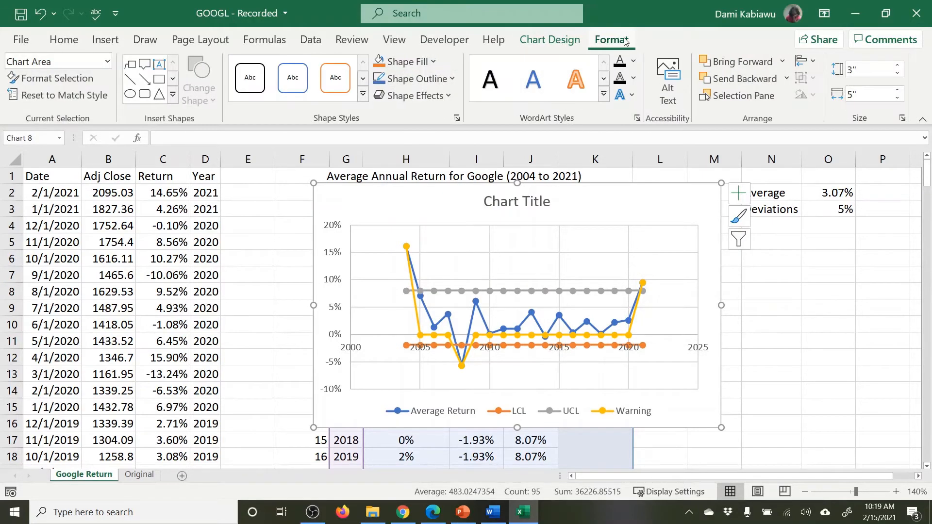
left_click(568, 41)
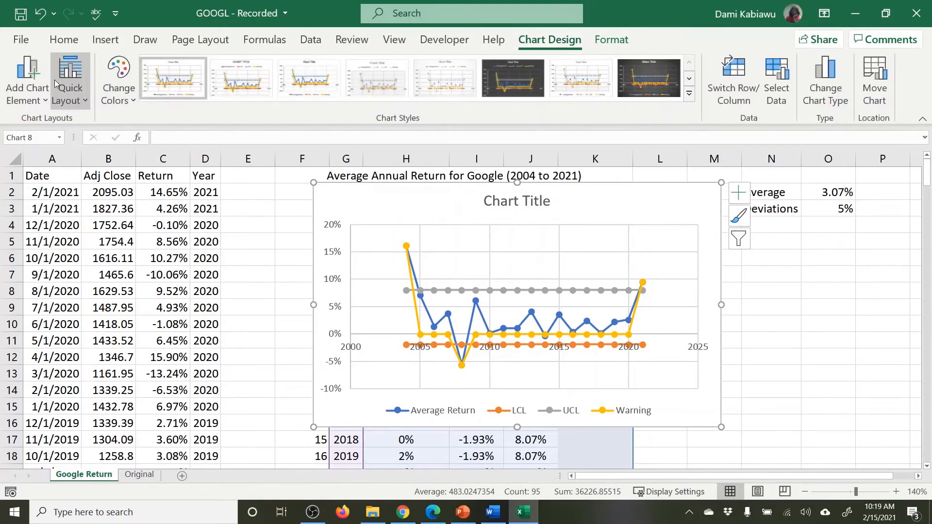
left_click(43, 100)
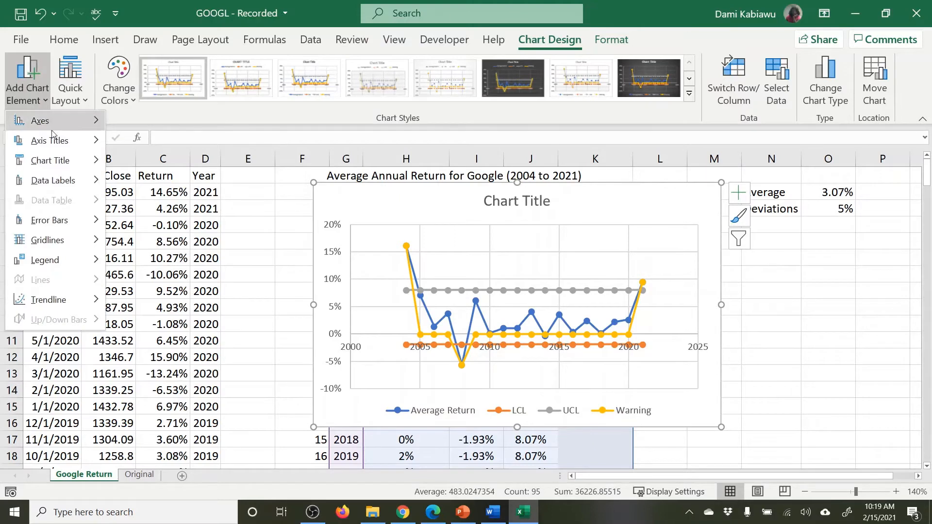
left_click(77, 67)
left_click(124, 68)
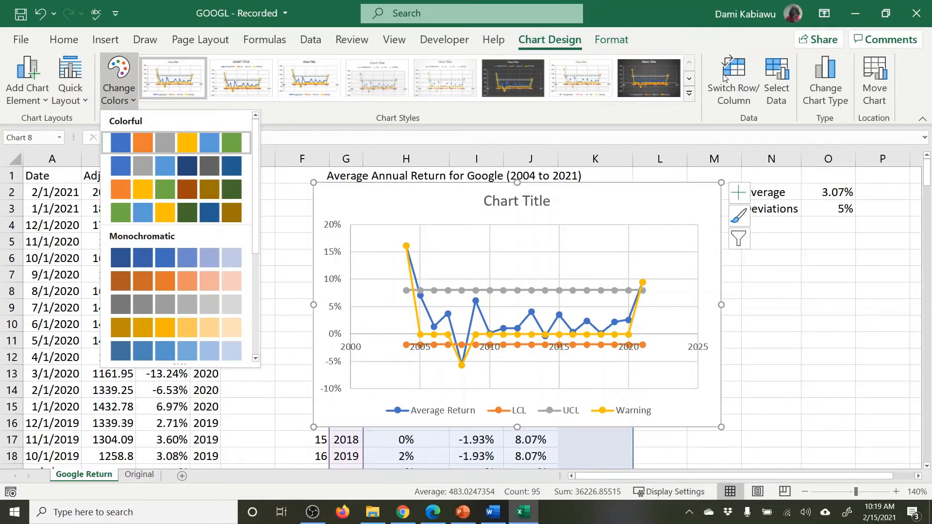
left_click(728, 41)
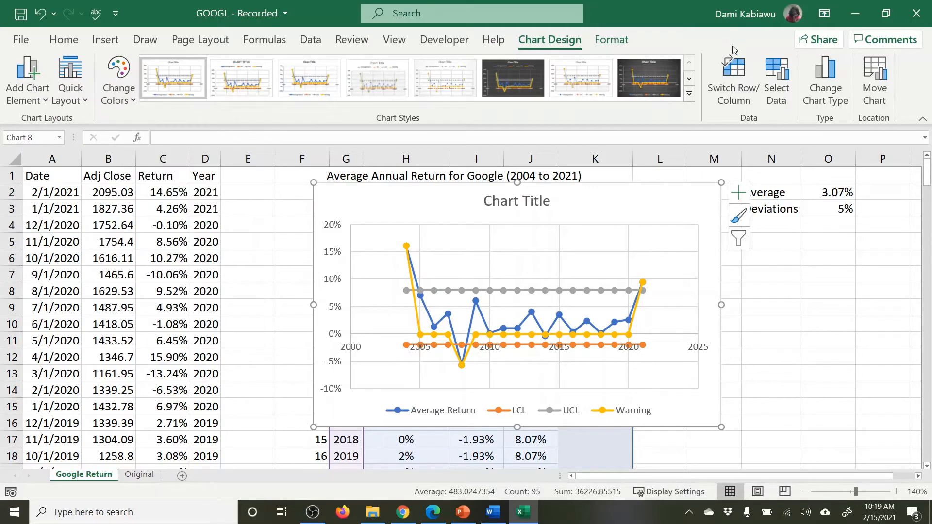
- Try switching the rows and columns of the chart's data, and undo both switches
left_click(725, 75)
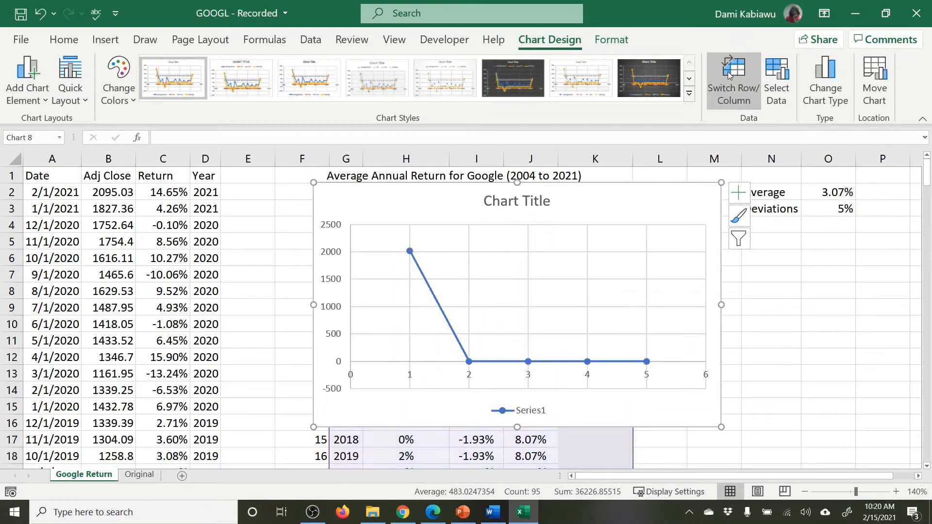
left_click(729, 73)
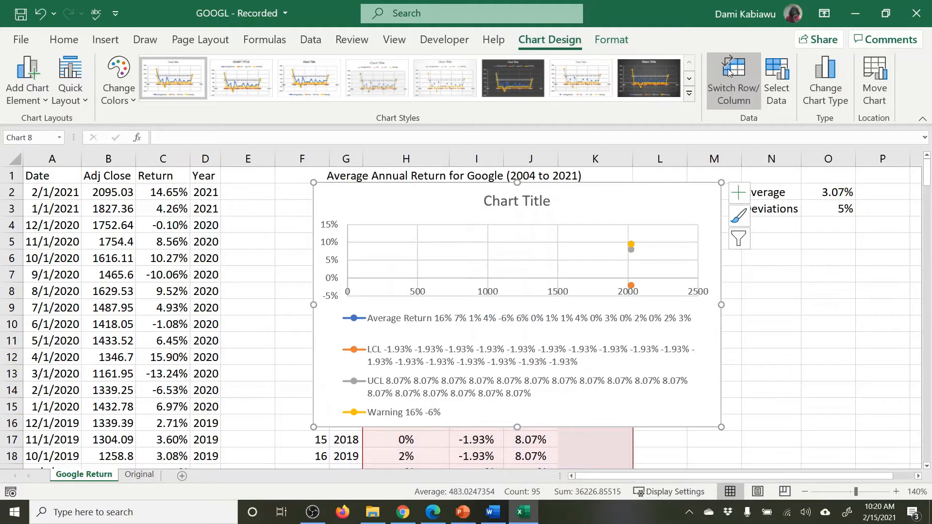
left_click(44, 16)
left_click(44, 15)
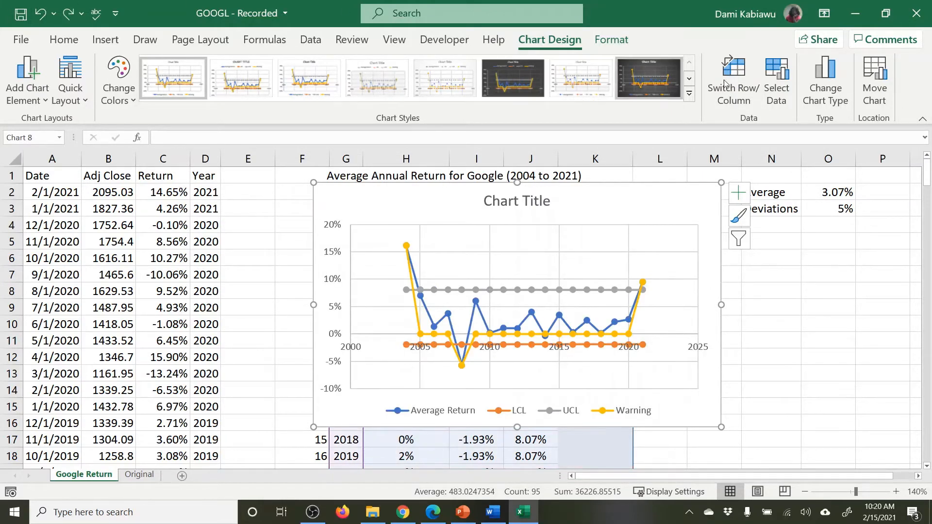
- Examine the chart's data source, chart type and sheet placement settings, cancelling each dialog
left_click(775, 71)
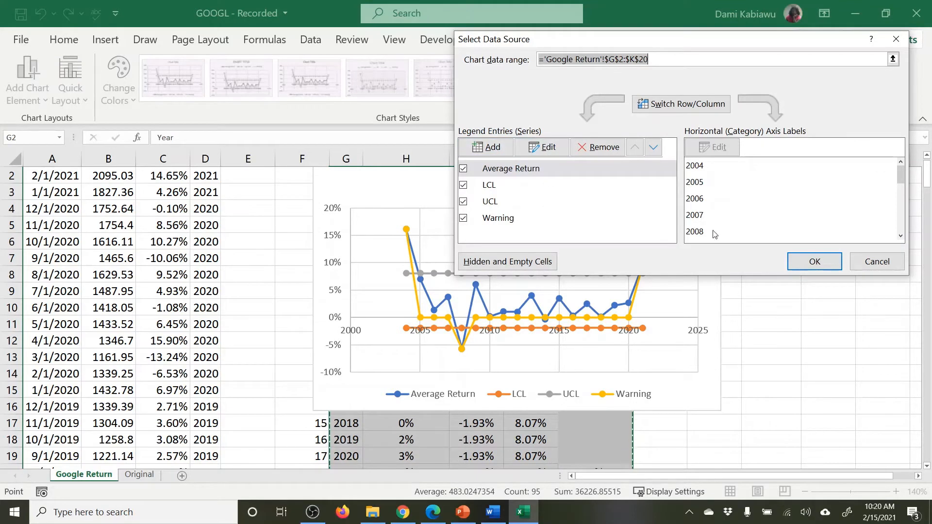
left_click(891, 262)
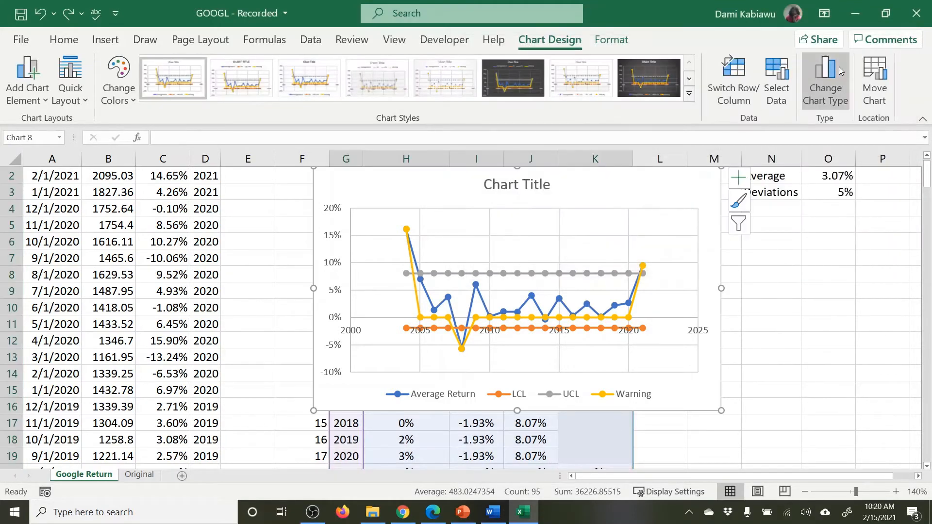
left_click(834, 68)
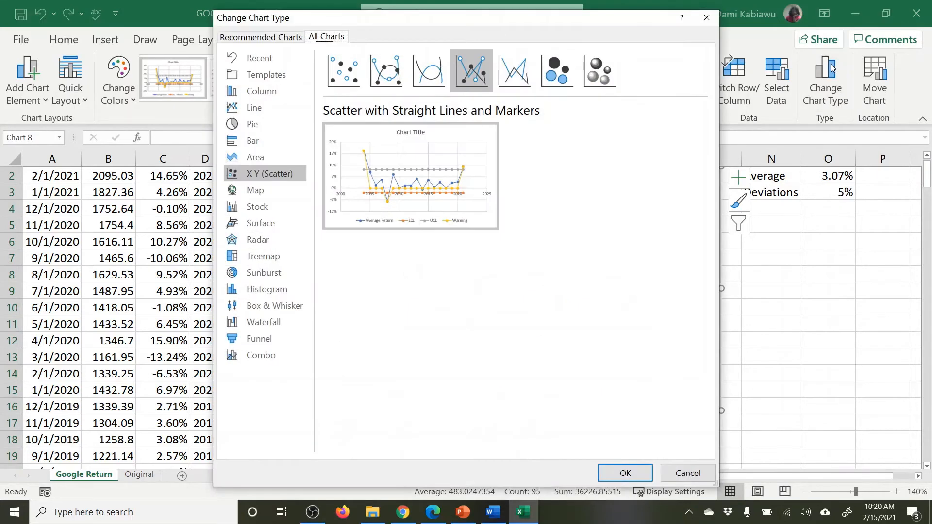
left_click(670, 479)
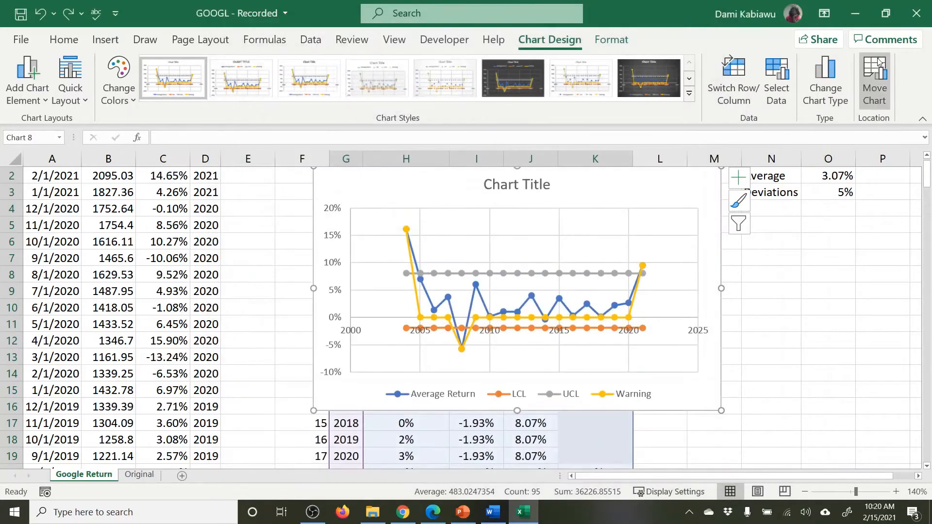
left_click(874, 80)
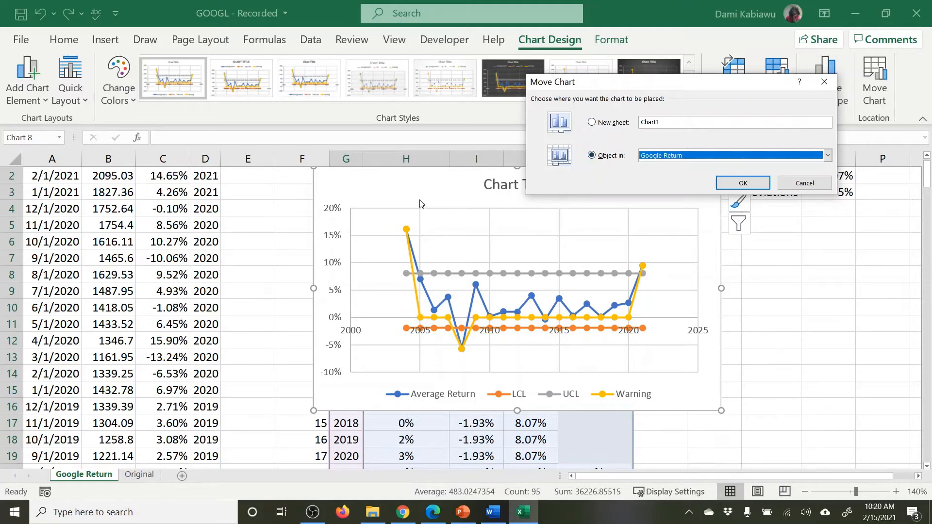
left_click(822, 184)
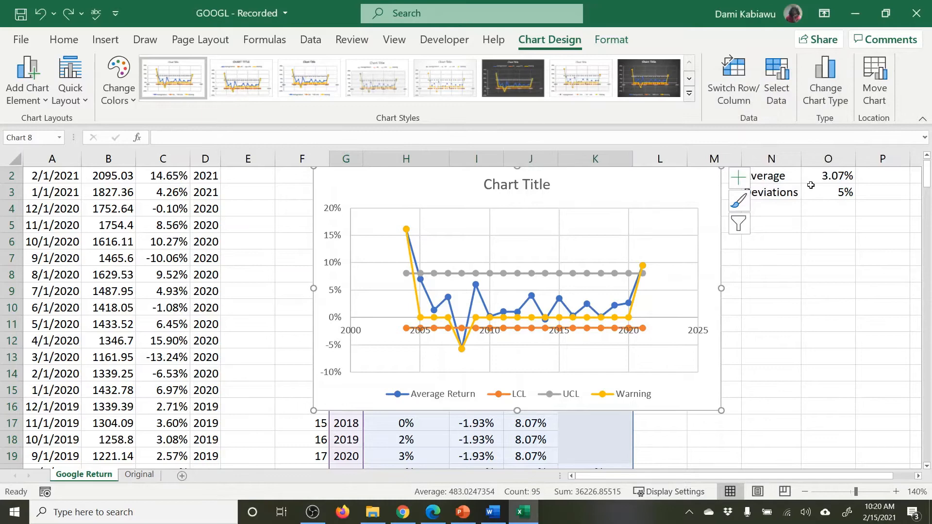
- Look over the formatting options for the chart area, the plot area and the UCL series
double_click(669, 189)
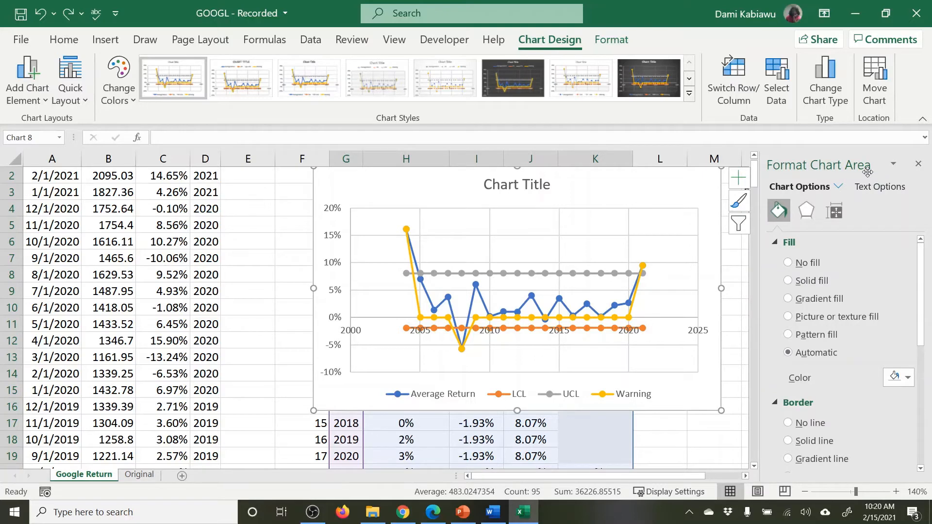
left_click(682, 241)
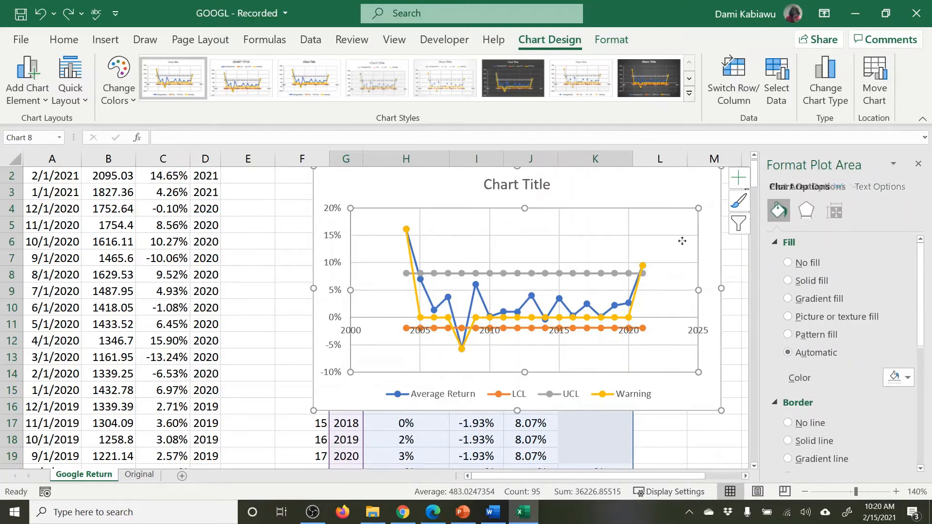
left_click(619, 273)
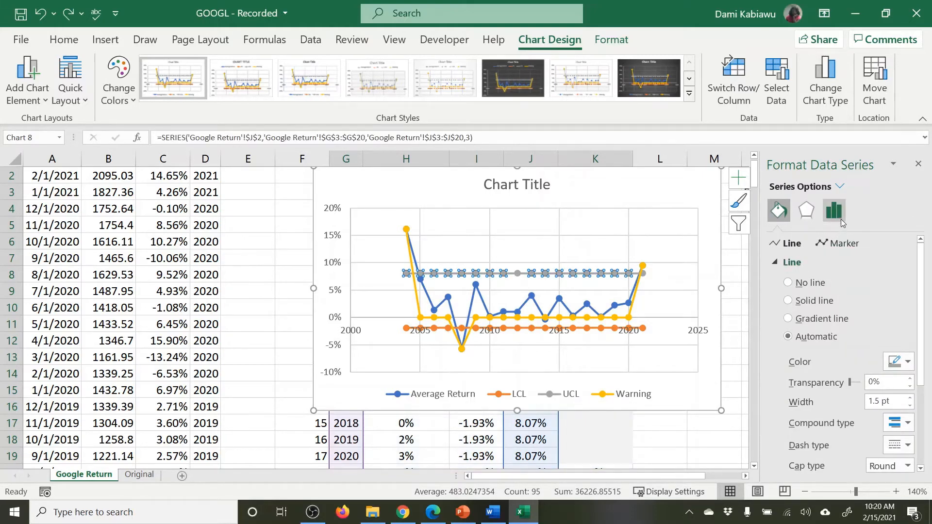
left_click(919, 164)
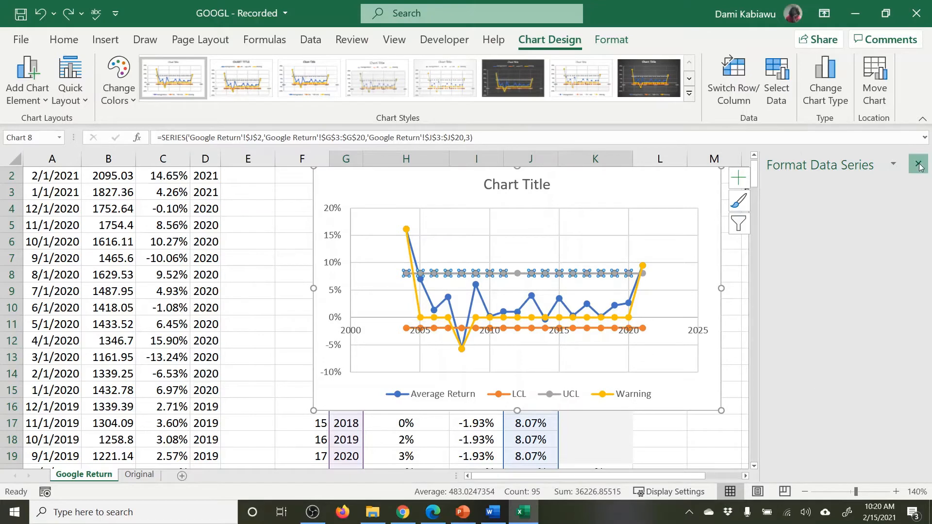
- Add axis titles to the chart and hide its gridlines and legend, keeping the axes displayed
left_click(739, 180)
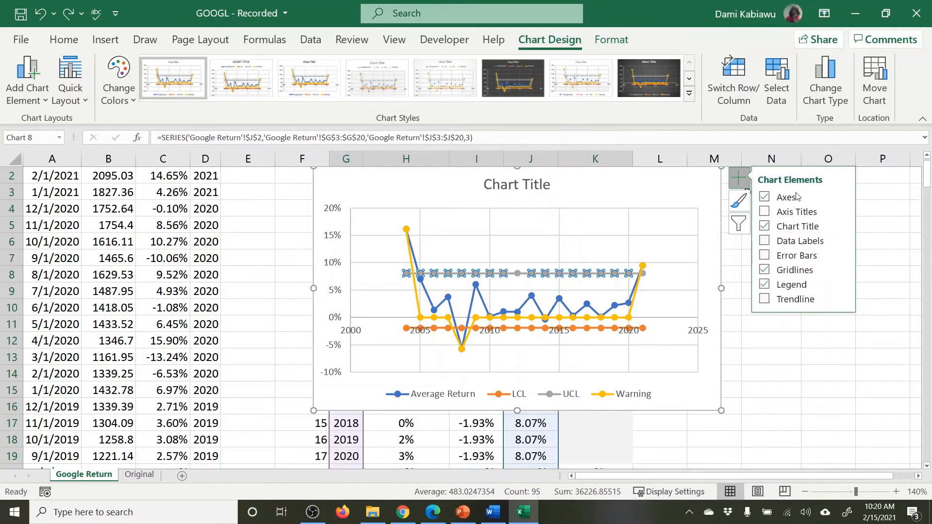
left_click(765, 211)
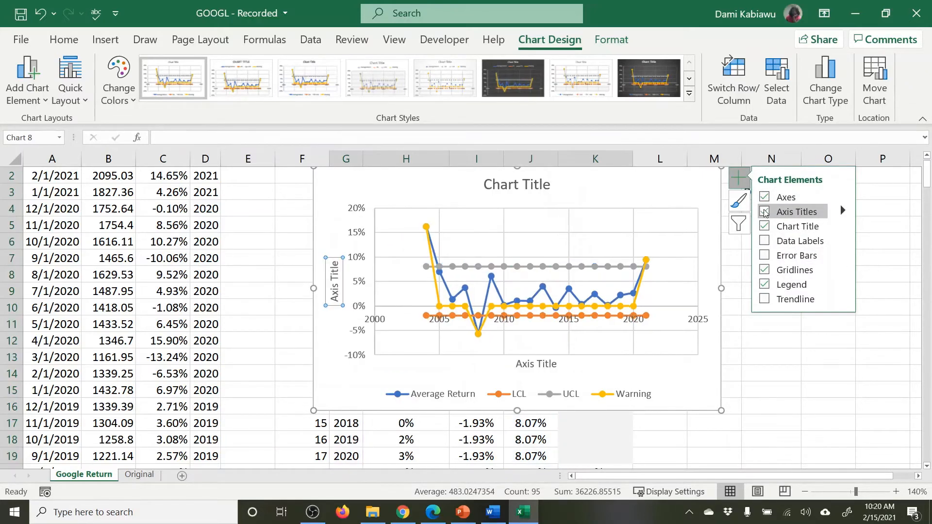
left_click(765, 272)
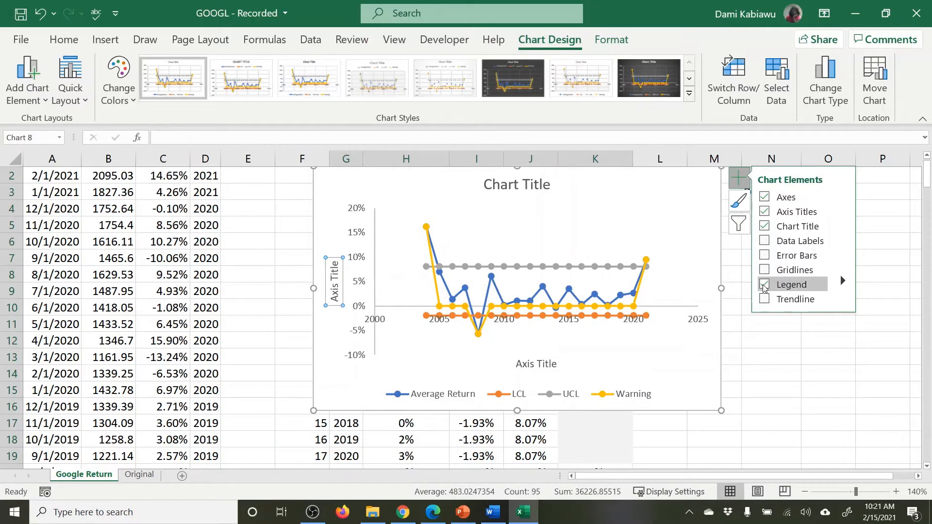
left_click(764, 286)
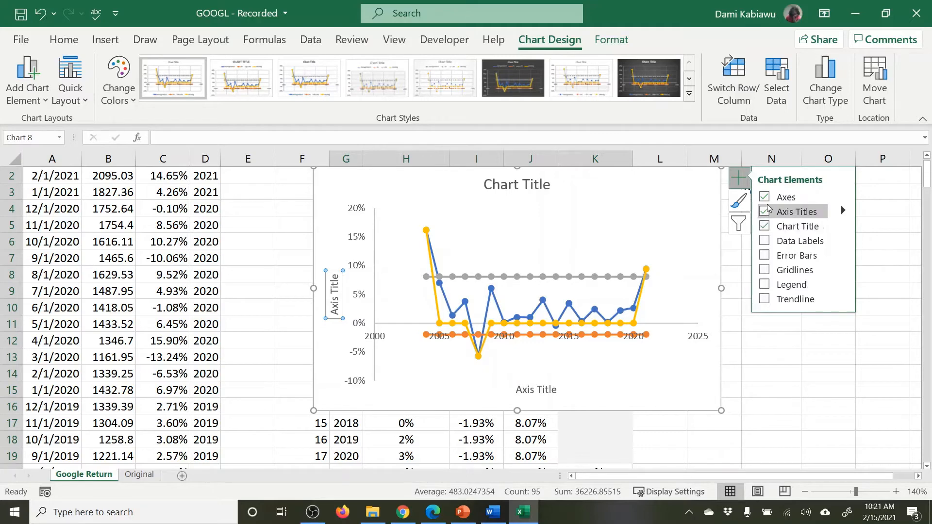
left_click(766, 199)
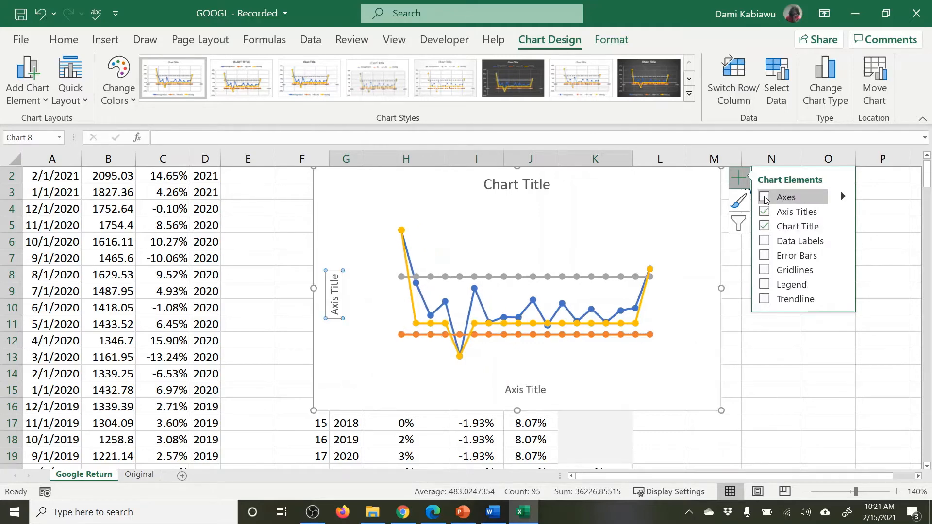
left_click(768, 198)
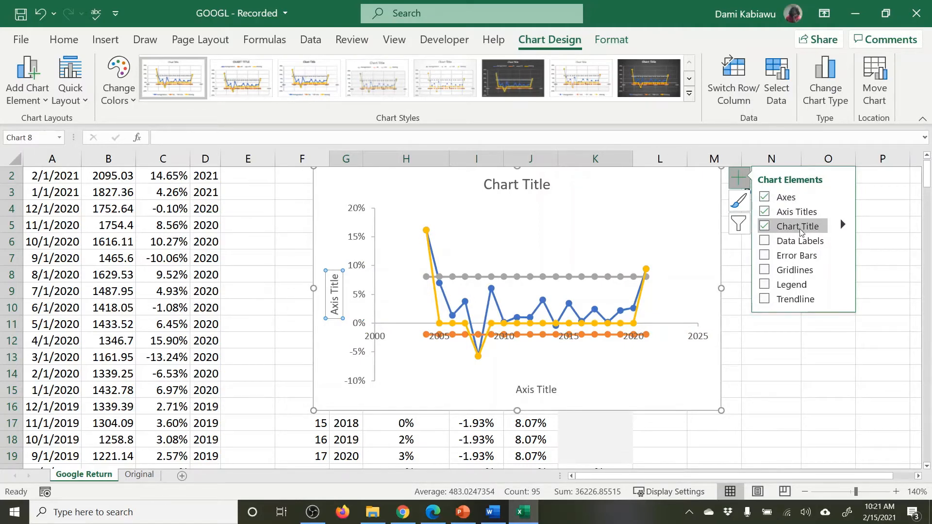
left_click(787, 354)
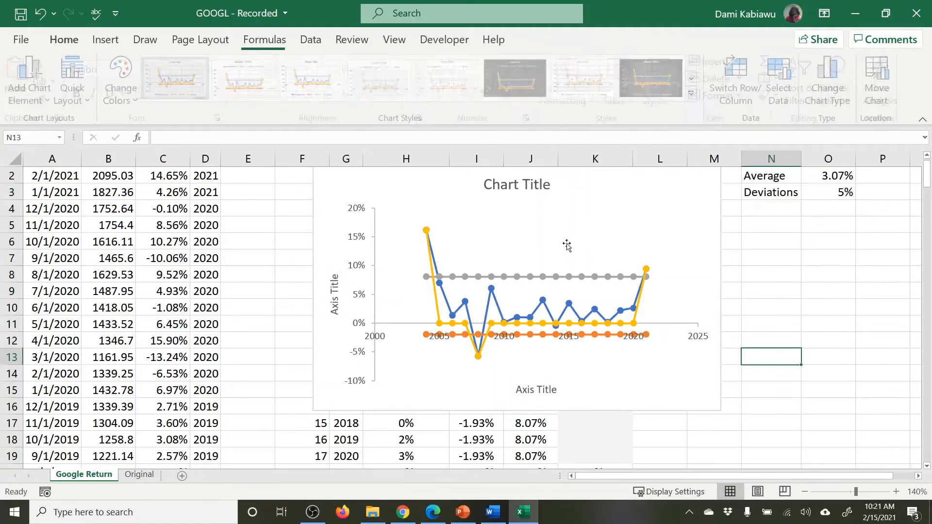
- Change the chart's title to "Control Chart"
left_click(546, 191)
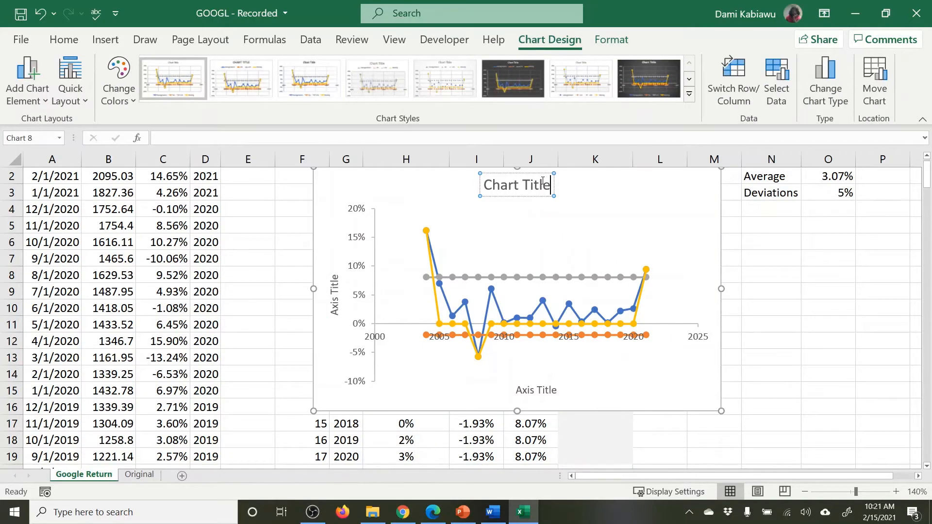
left_click(591, 235)
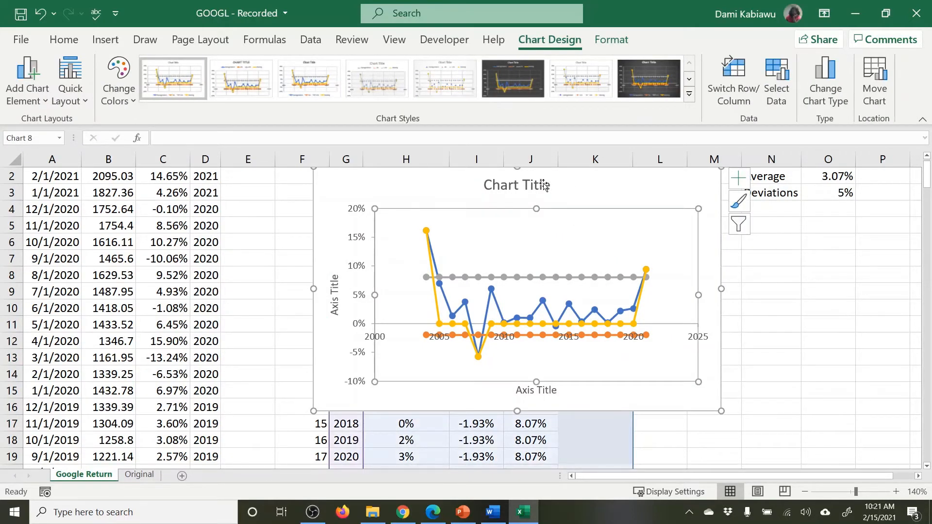
left_click(507, 183)
scroll(507, 183, "up", 1)
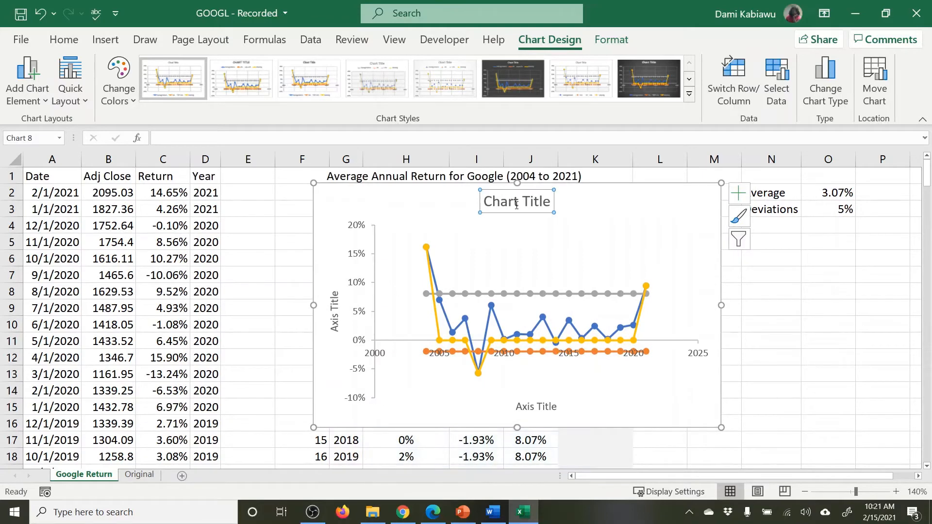
left_click(316, 137)
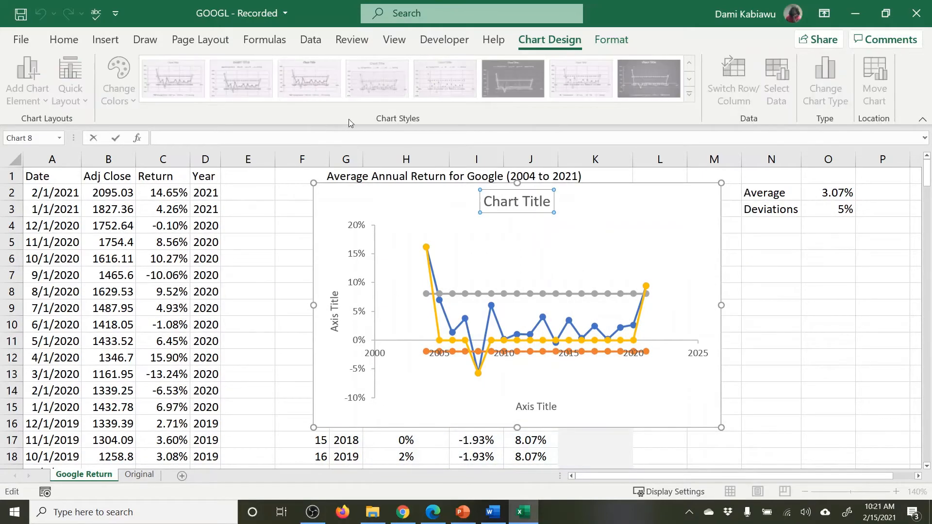
type("Control Chart")
key("Return")
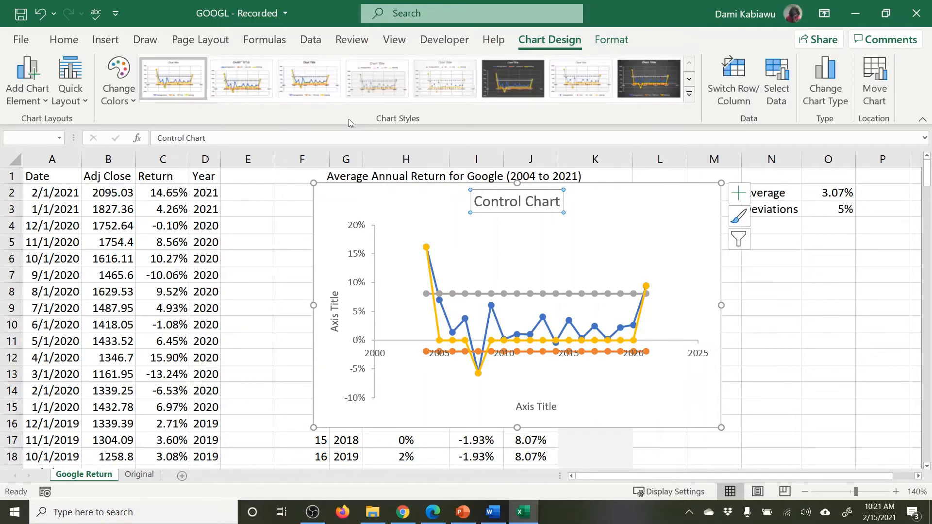
- Set the vertical axis title to "Return" and delete the horizontal axis title from the chart
left_click(334, 322)
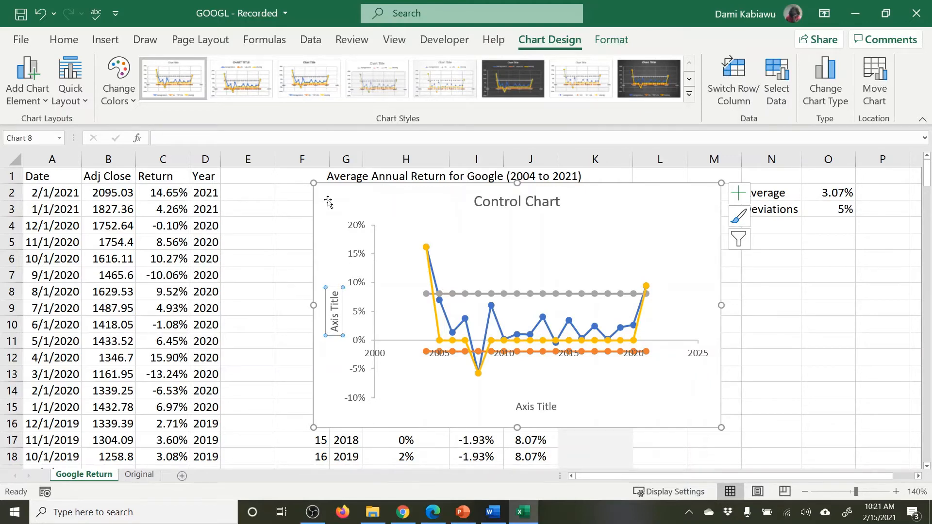
left_click(229, 137)
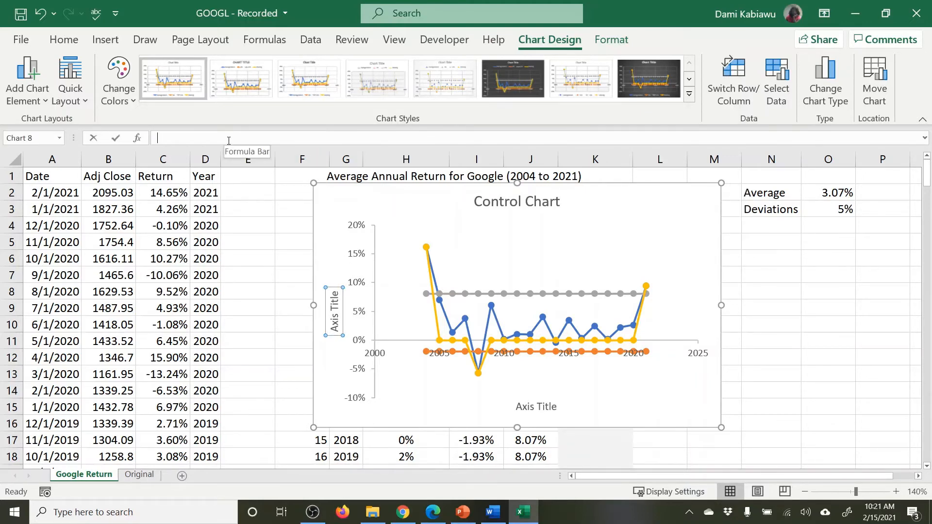
type("R")
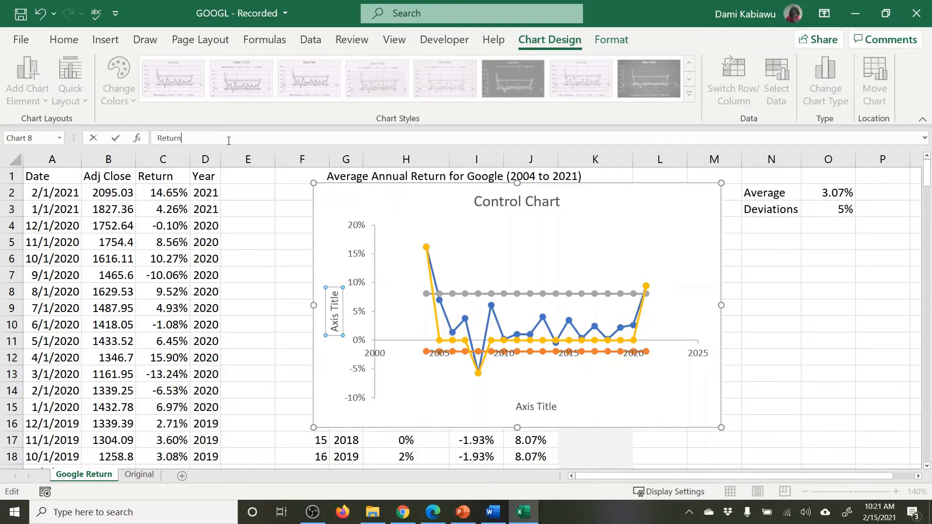
type("eturn")
key("Return")
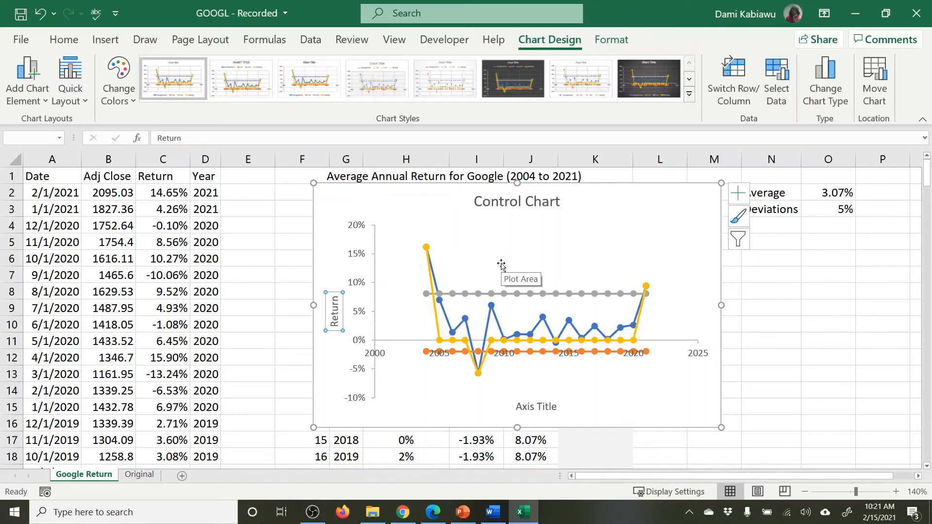
left_click(527, 405)
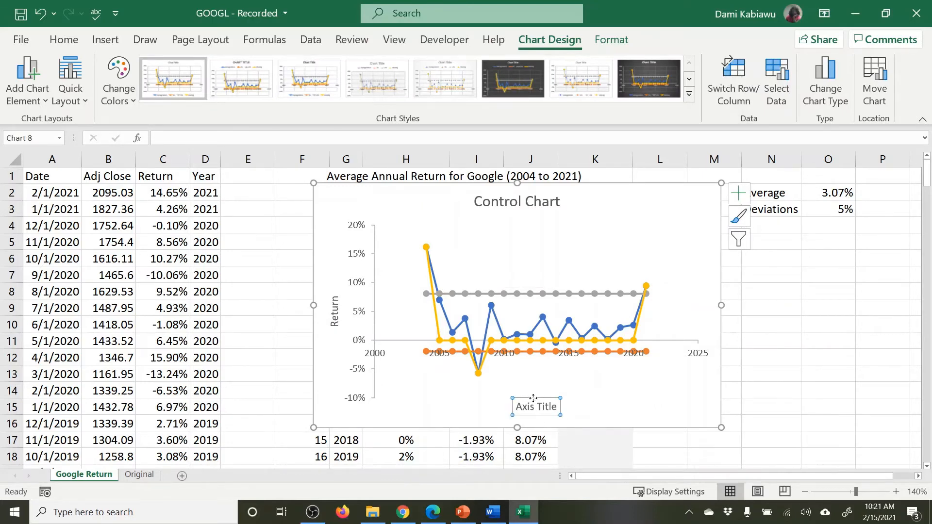
key("Delete")
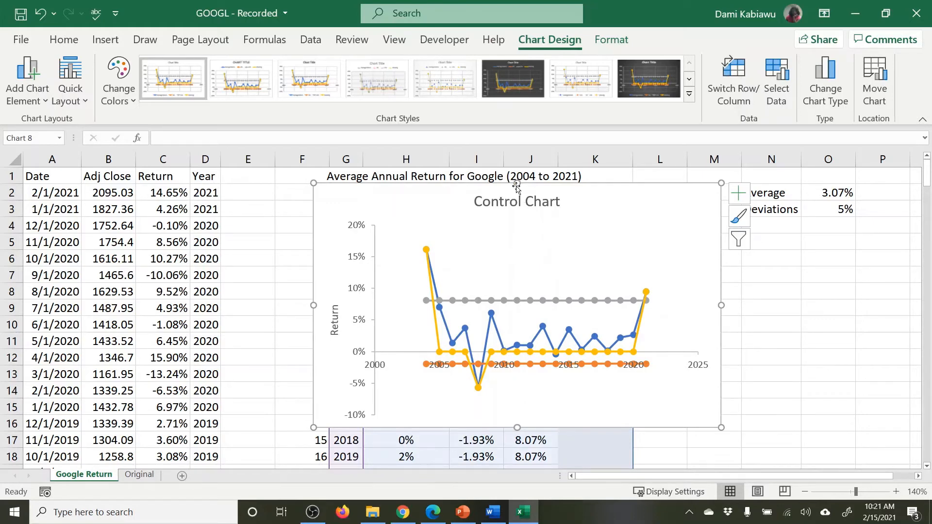
- Move the control chart down and to the right to uncover the return table's heading and column labels
left_click_drag(483, 184, 511, 232)
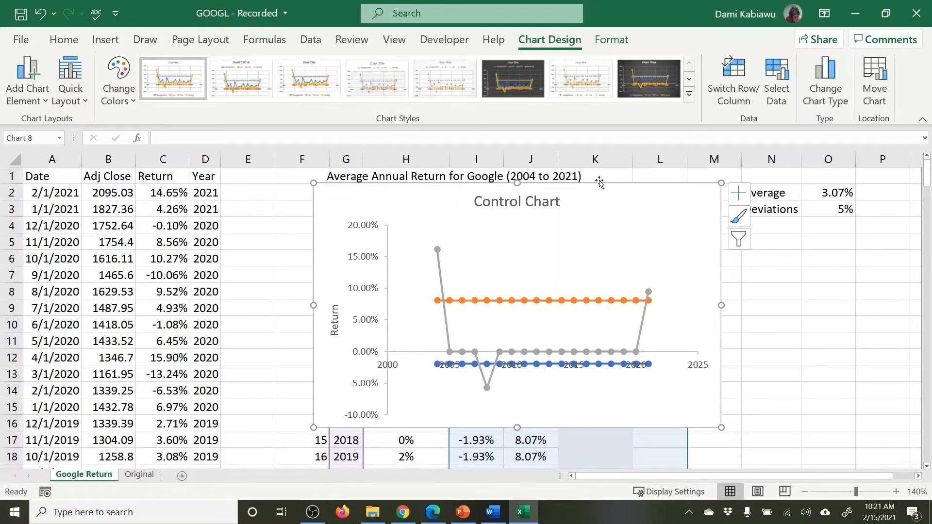
left_click_drag(366, 183, 491, 244)
left_click(695, 220)
- Examine the heading formula in F1, going through its text string and the MIN and MAX functions on the Year column
left_click(485, 176)
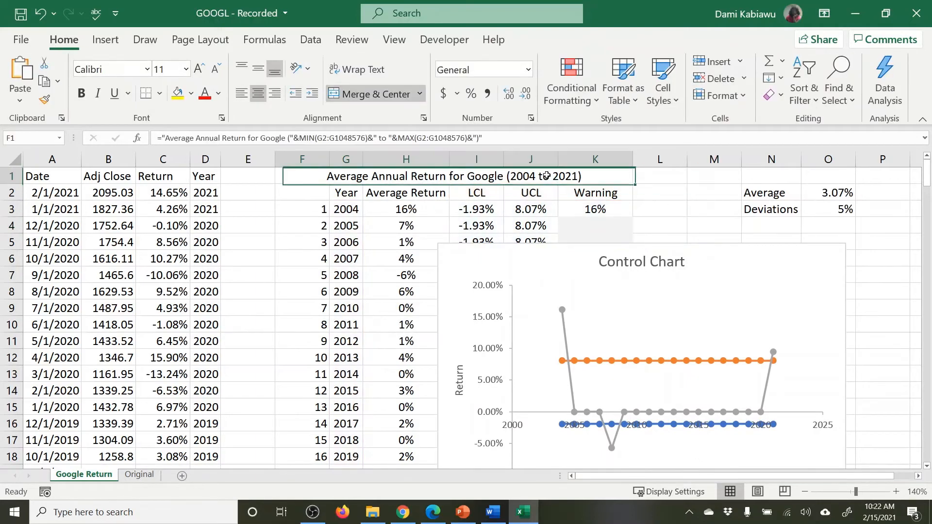
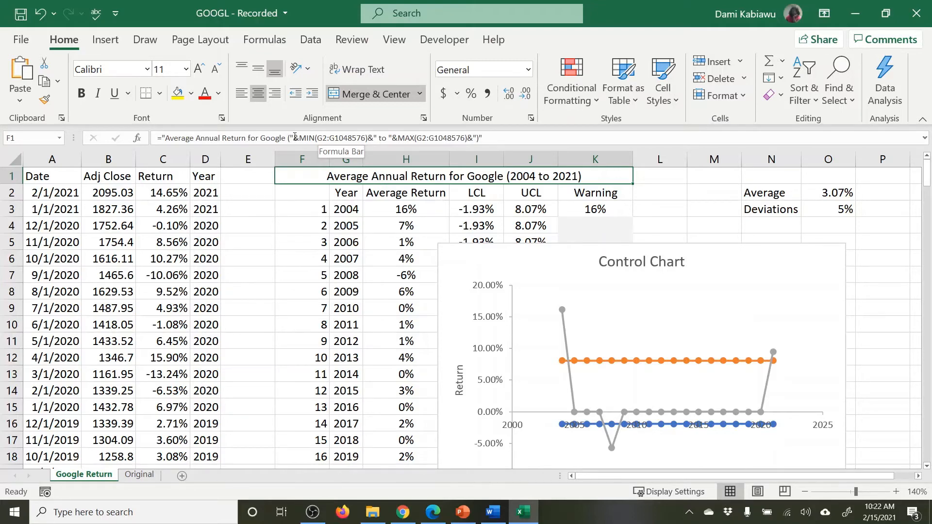
left_click(294, 137)
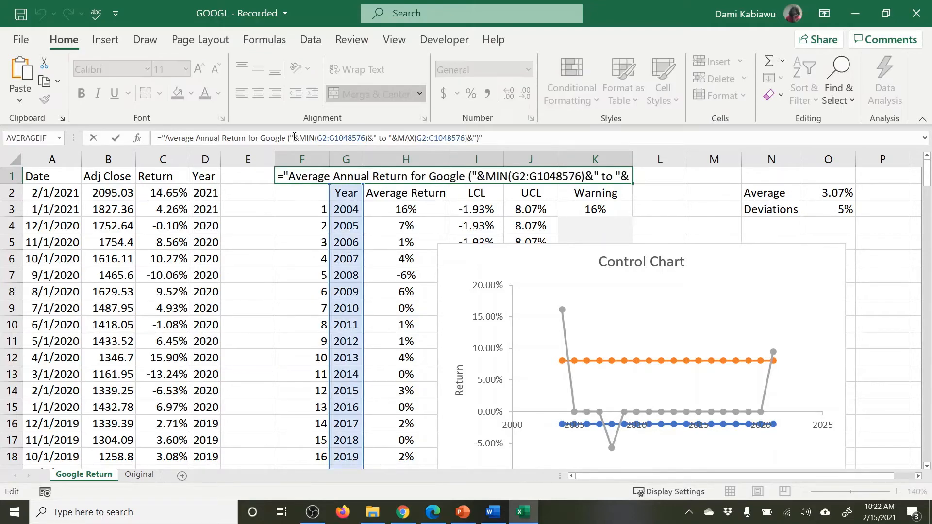
left_click_drag(294, 138, 165, 137)
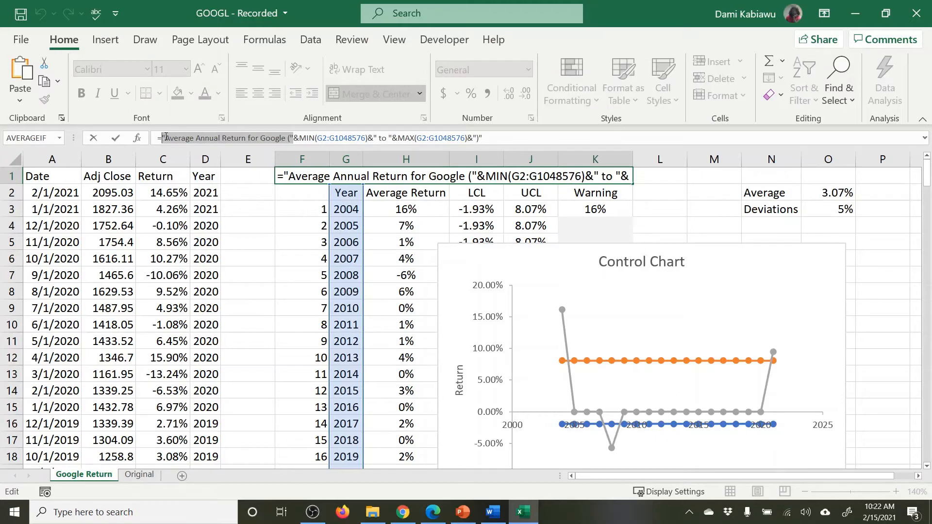
left_click(294, 137)
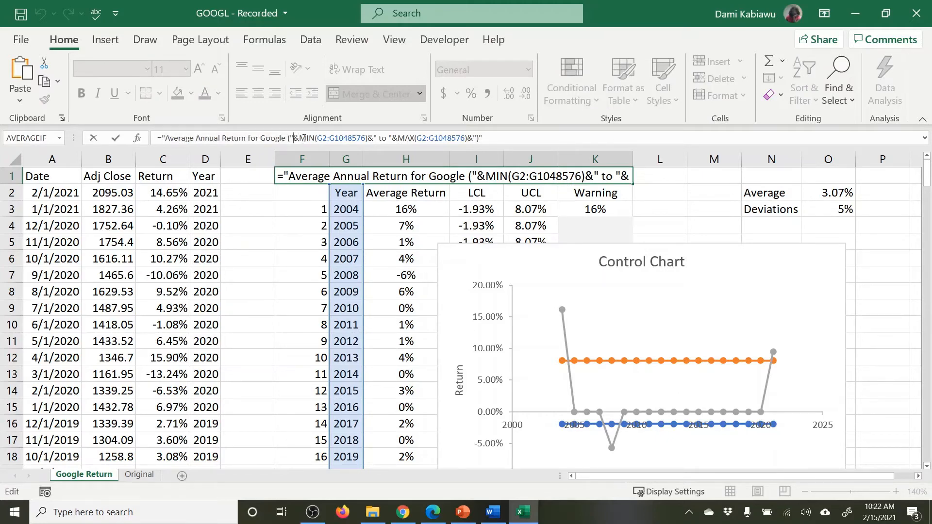
left_click_drag(300, 138, 369, 138)
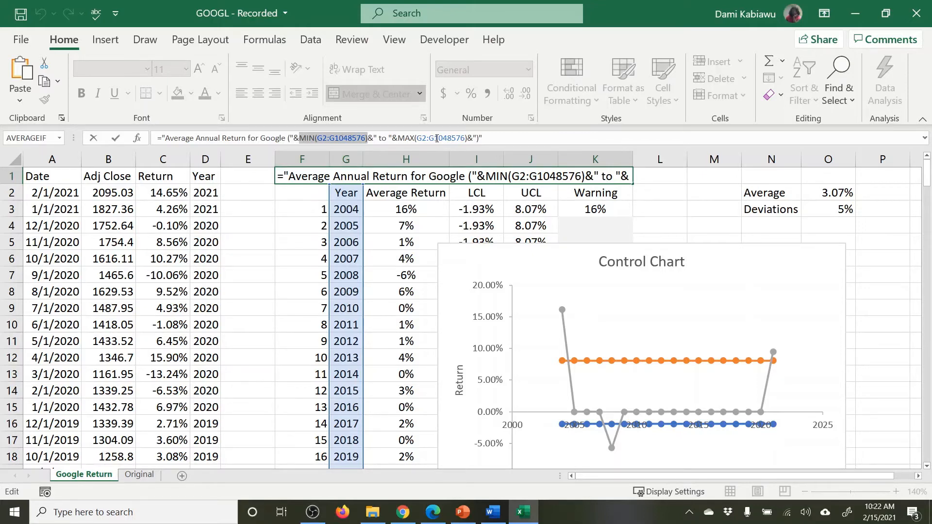
left_click(392, 138)
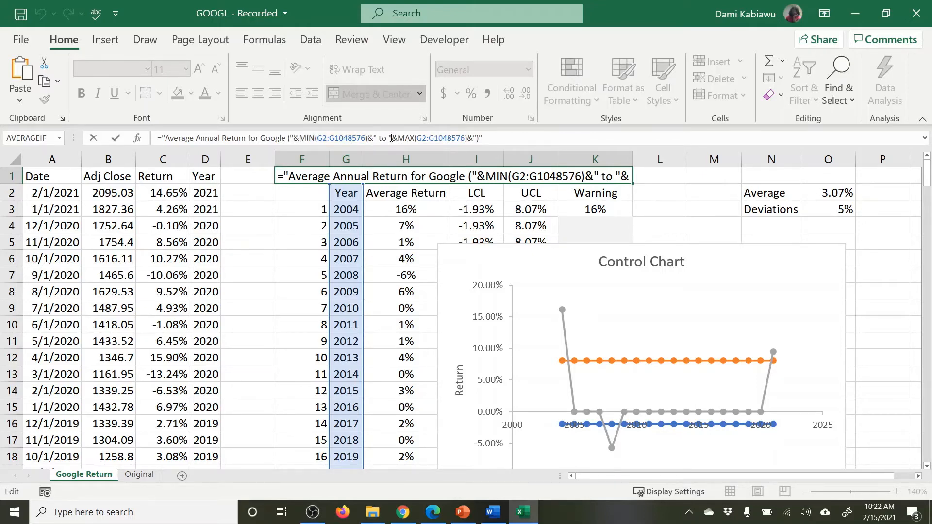
left_click_drag(391, 138, 474, 139)
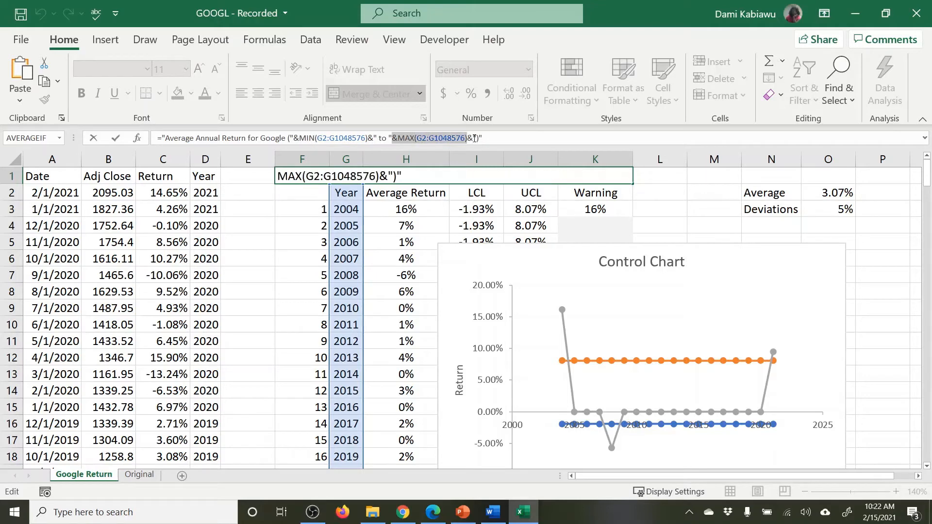
key("Return")
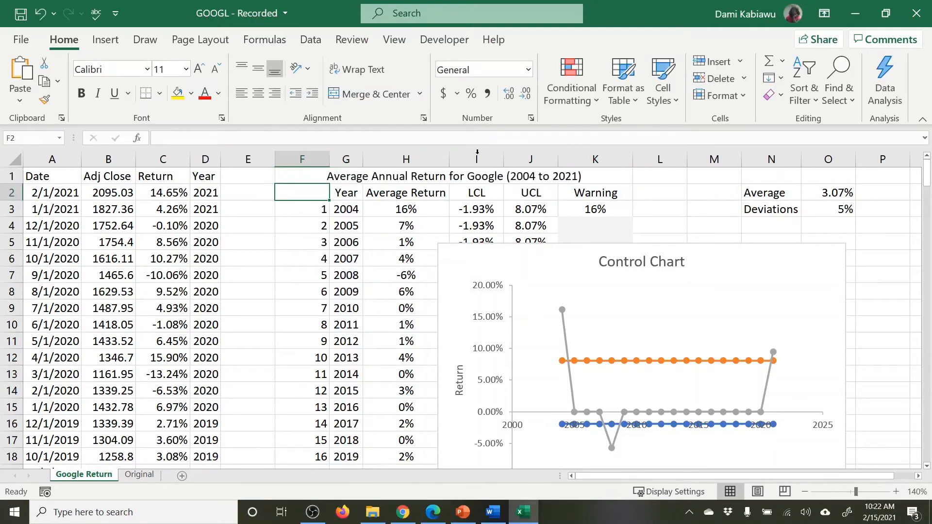
left_click(445, 179)
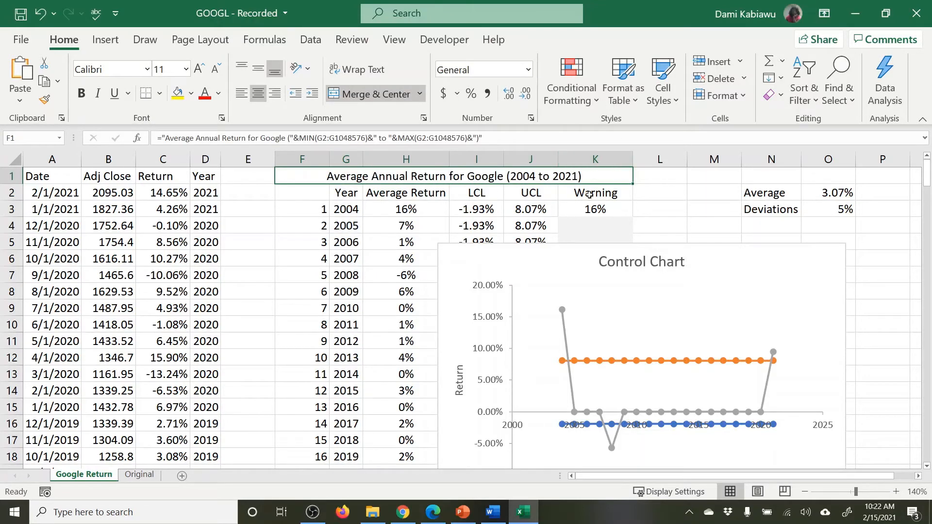
- Test the dynamic heading by adding the year 2022 in G21, leaving G22 blank, and check the heading in F1
scroll(517, 202, "down", 4)
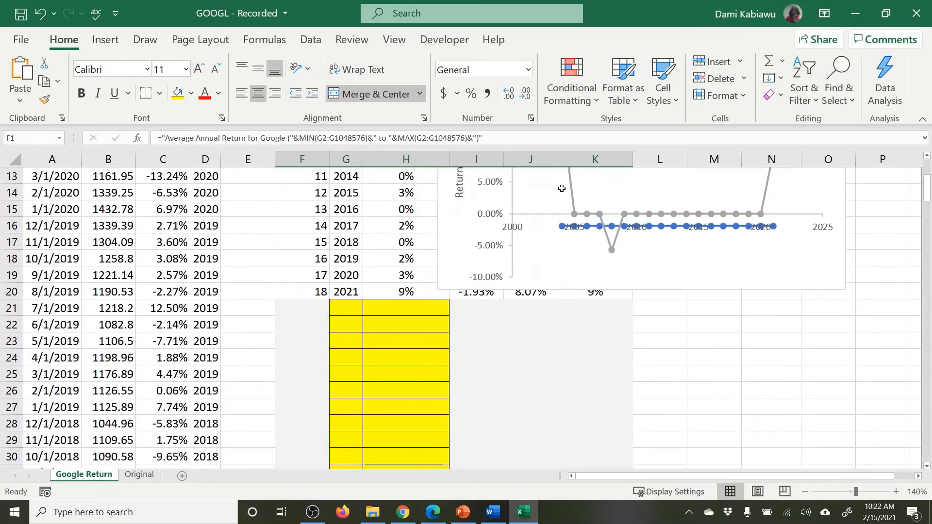
left_click(342, 306)
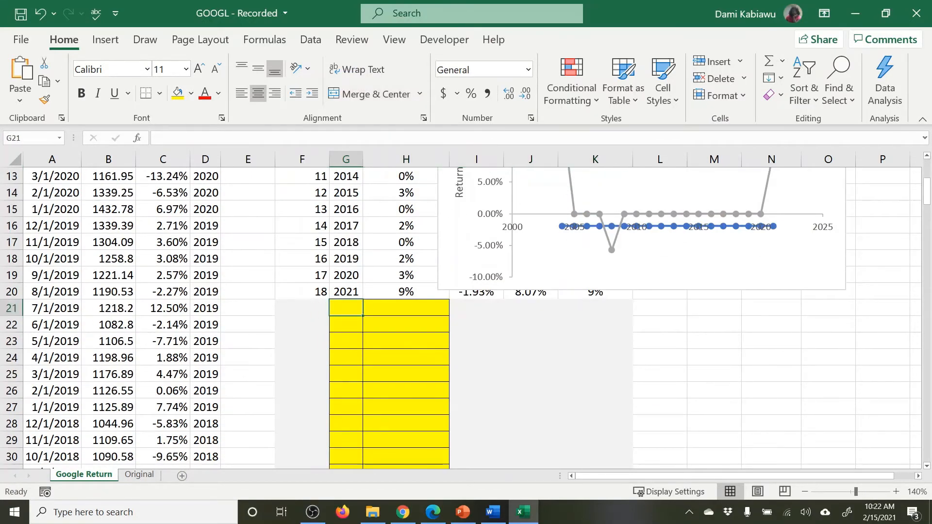
type("2022")
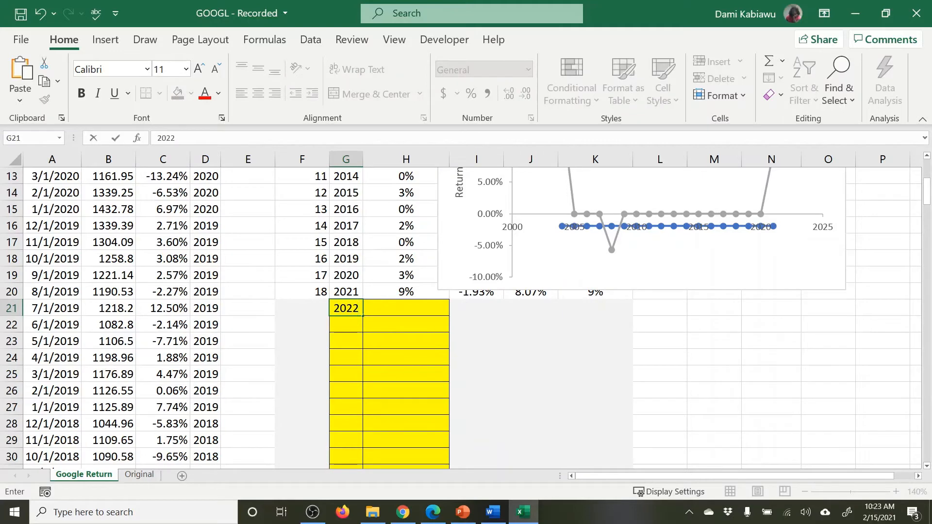
key("Return")
type(".")
scroll(631, 284, "up", 4)
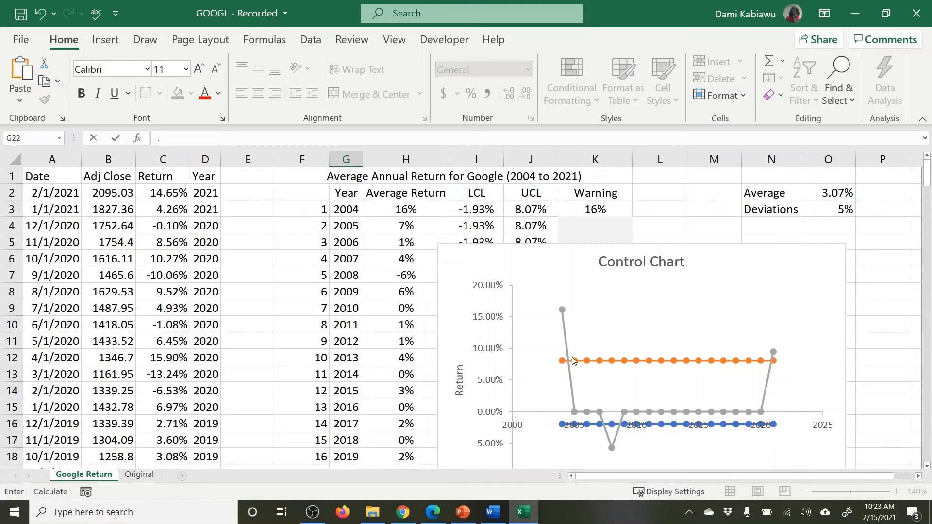
scroll(347, 335, "down", 4)
key("BackSpace")
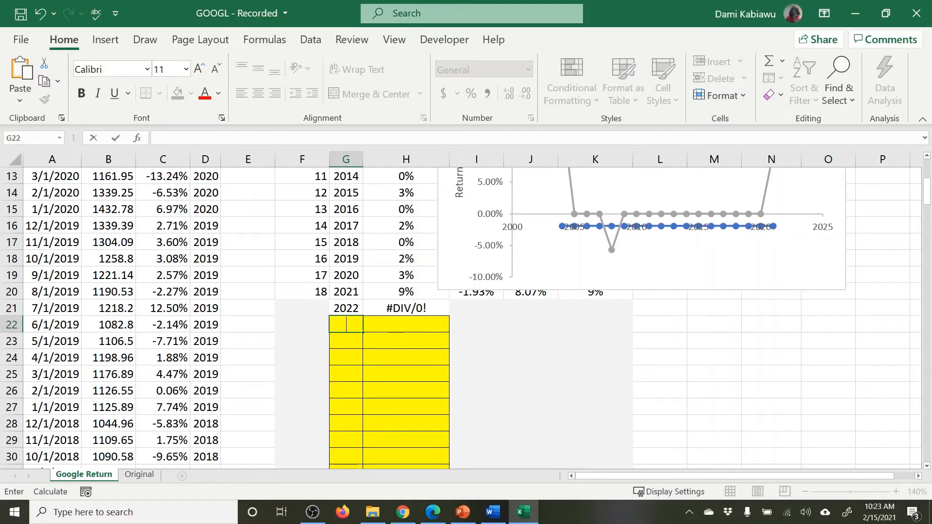
key("Return")
scroll(491, 278, "up", 2)
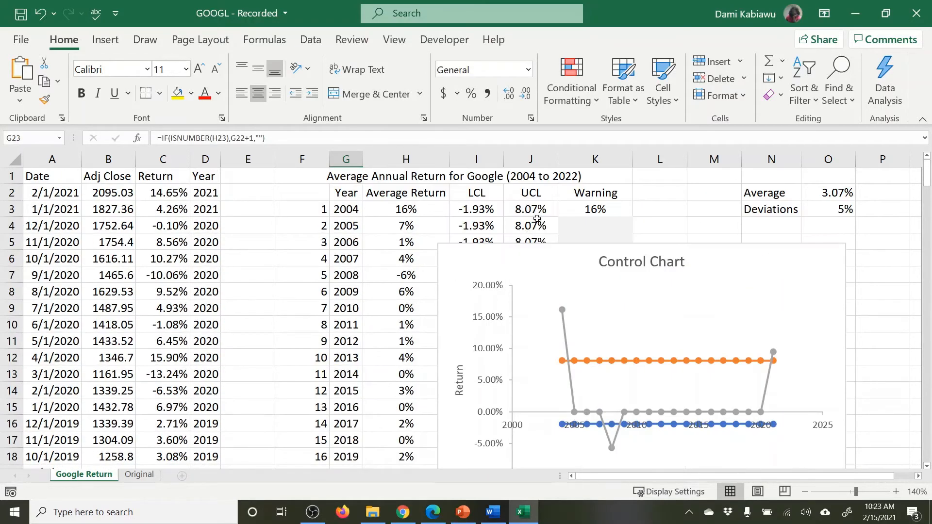
left_click(534, 175)
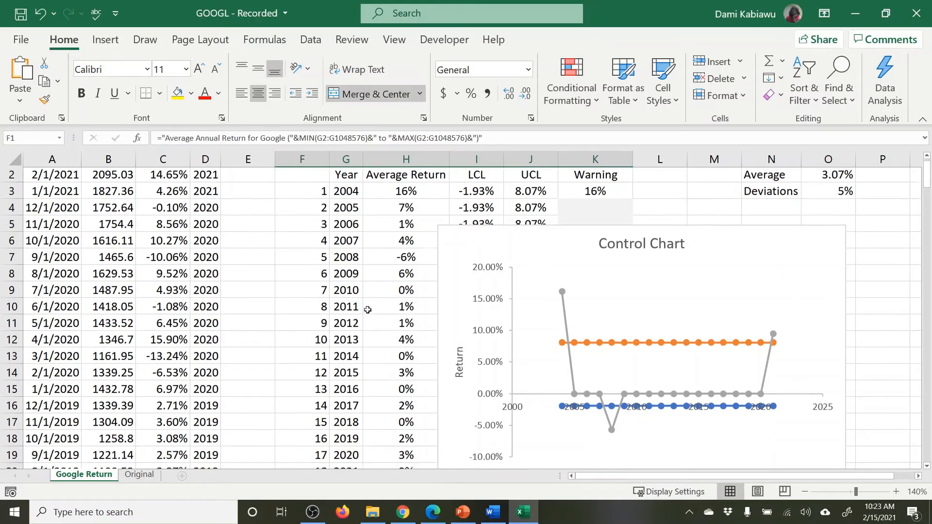
- Clear the test year from G21 and the average return formula from H21, and check the heading in F1
scroll(539, 279, "down", 4)
left_click(346, 308)
key("Delete")
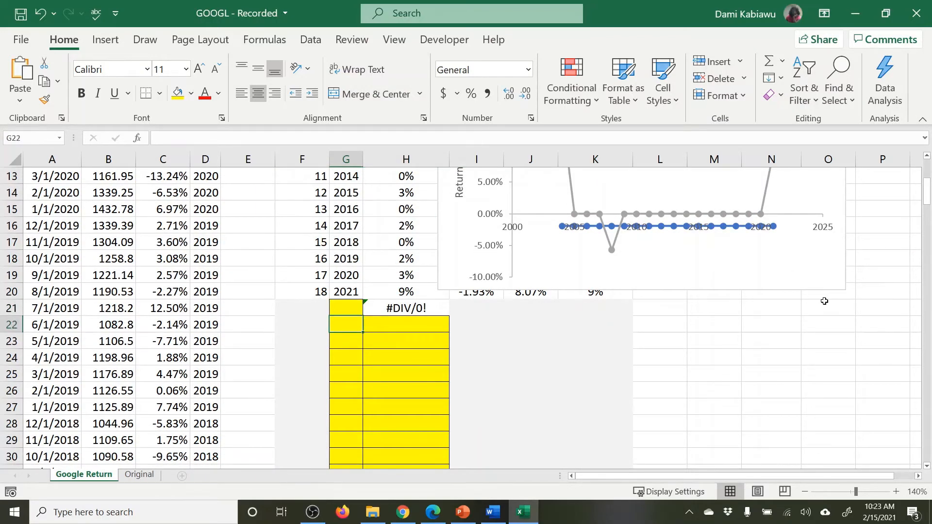
left_click(714, 372)
left_click(406, 308)
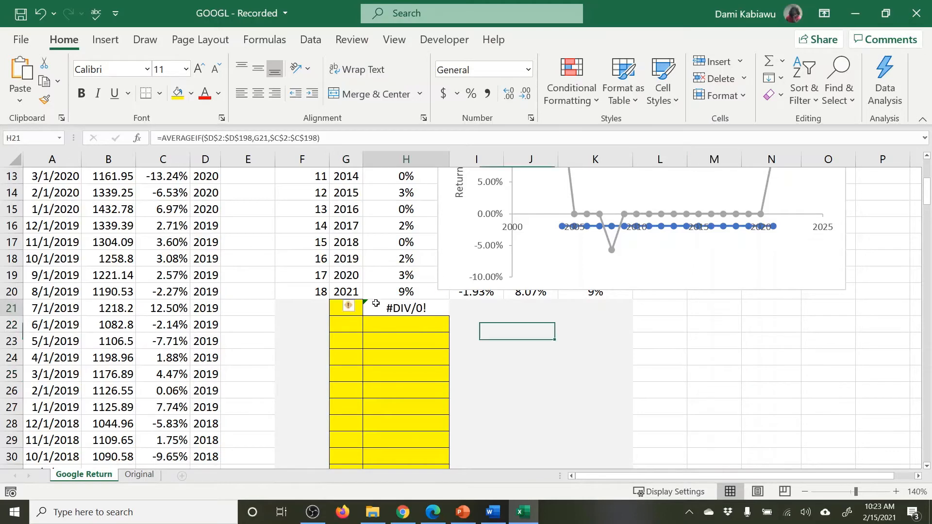
key("Delete")
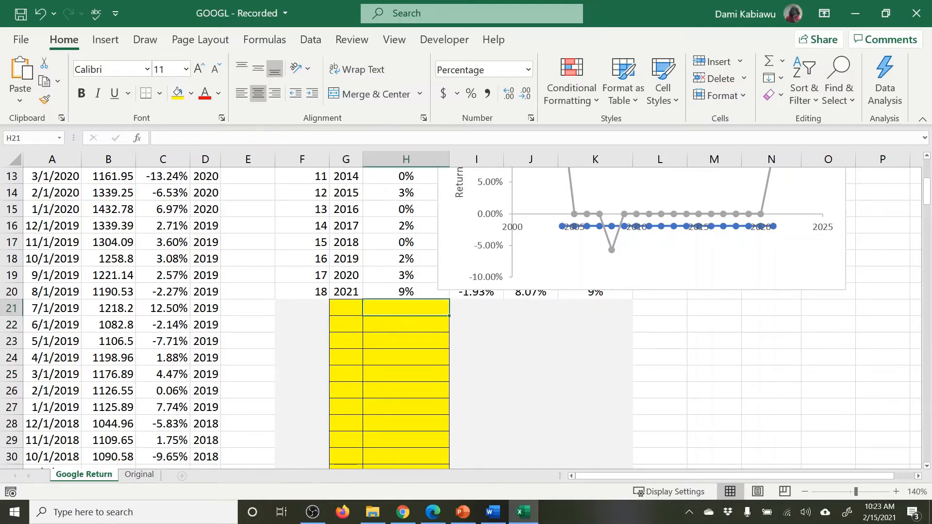
left_click(767, 410)
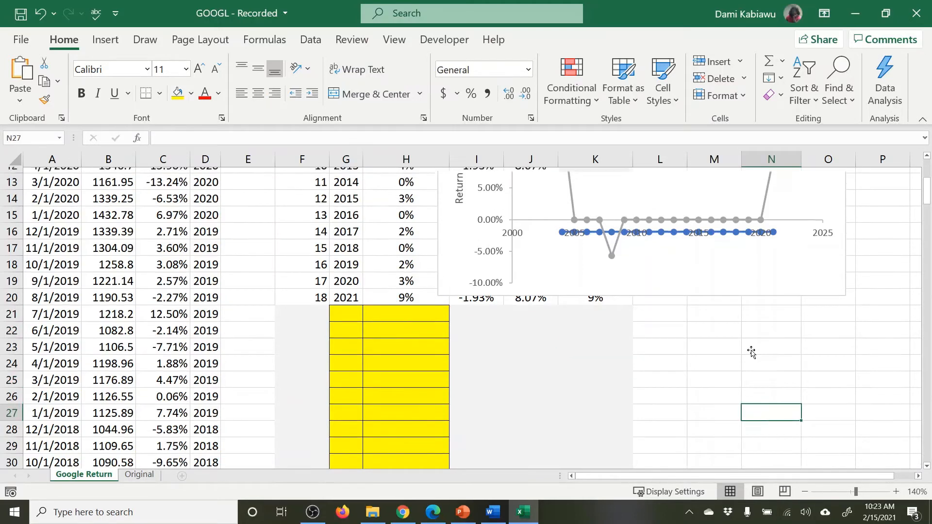
scroll(430, 298, "up", 4)
left_click(519, 174)
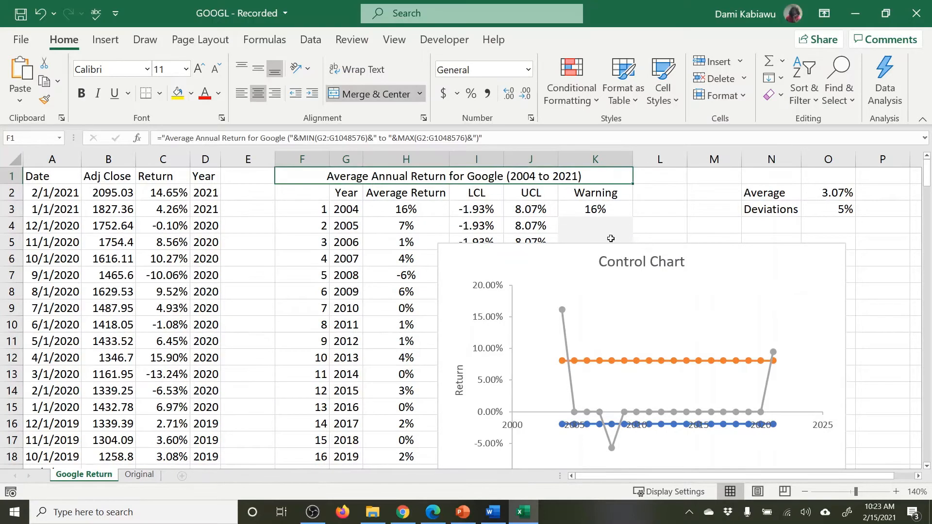
- Link the chart title to the merged heading cell F1:K1 and move the chart up just below the column labels
left_click(641, 263)
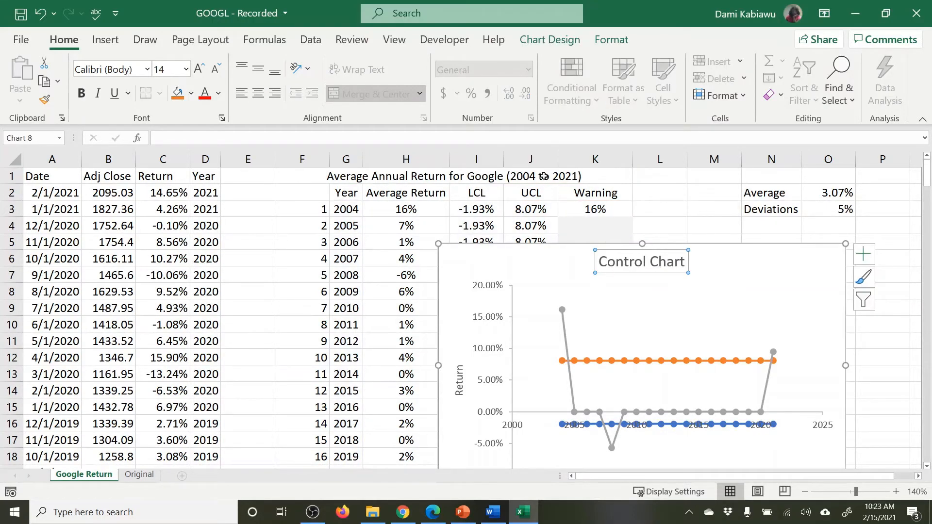
left_click(449, 141)
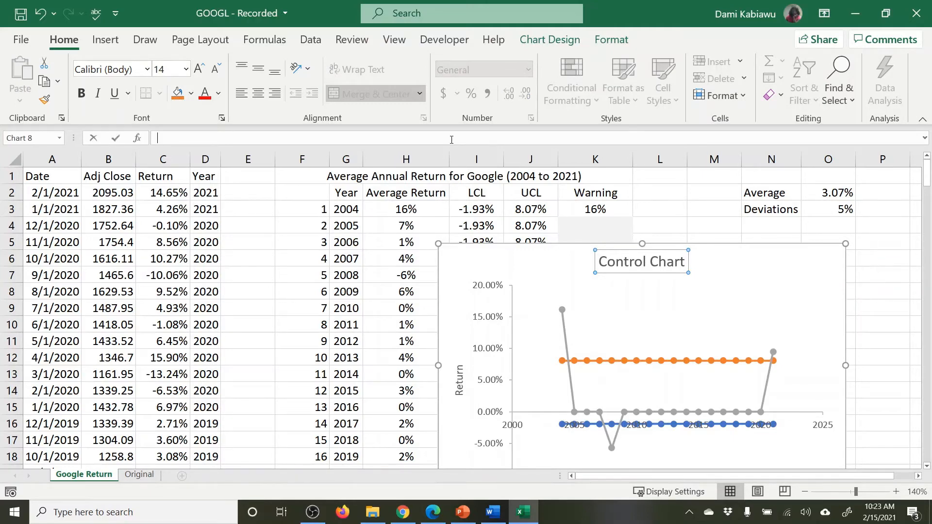
type("=")
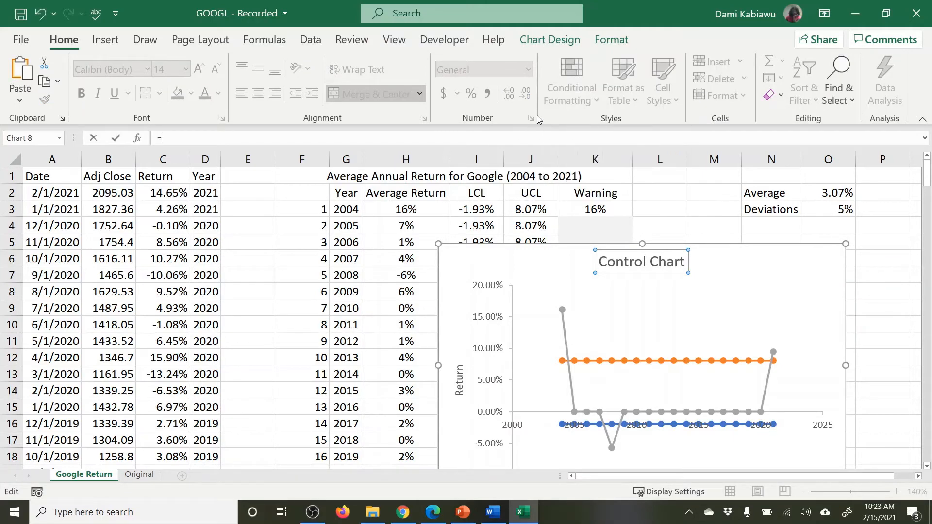
left_click(474, 176)
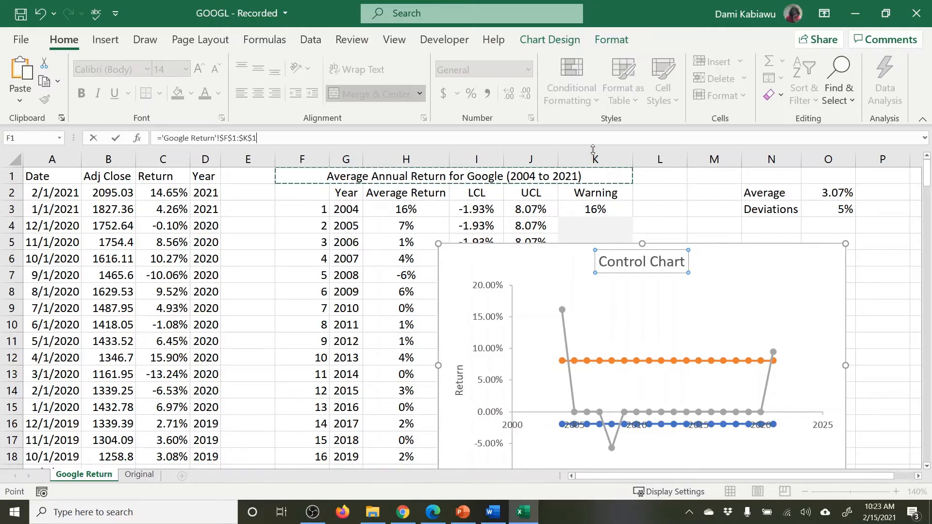
key("Return")
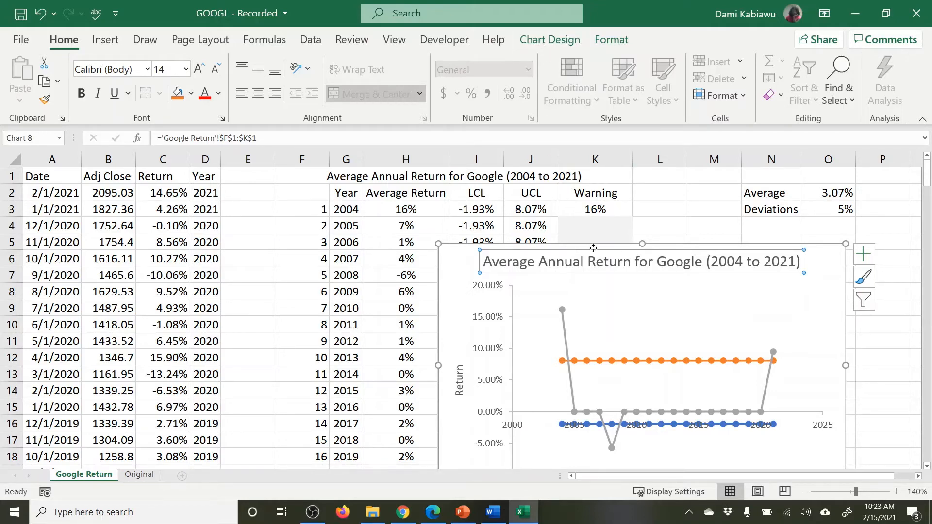
left_click_drag(468, 245, 462, 205)
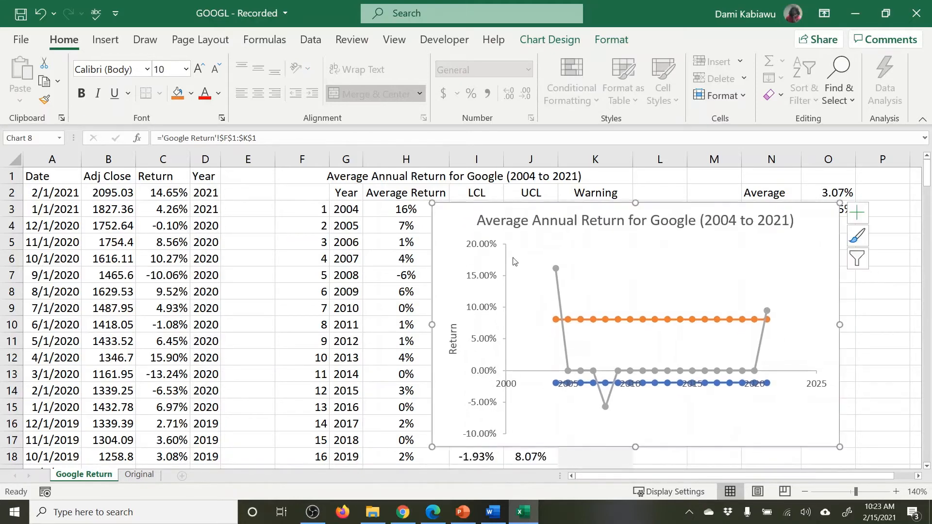
- Select the whole UCL series in the chart and change its line to a dotted dash type
left_click(557, 282)
left_click(570, 320)
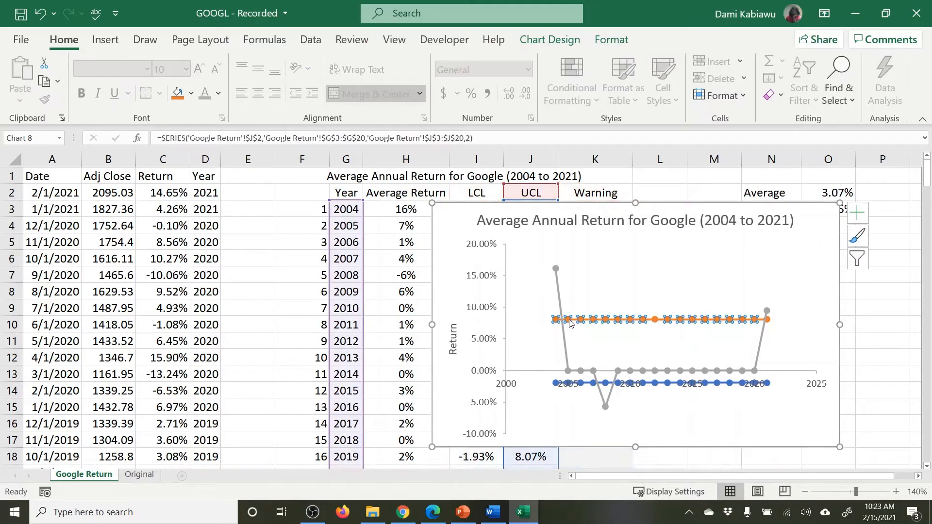
double_click(570, 320)
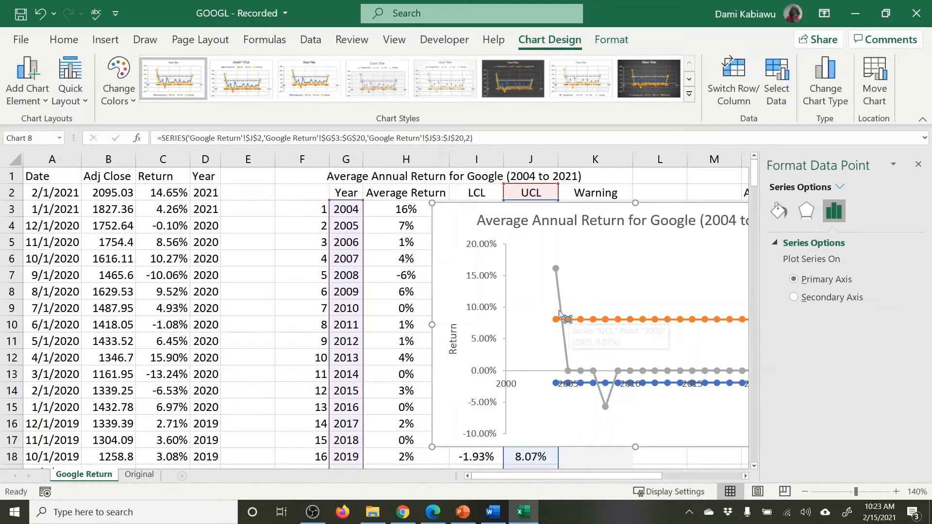
left_click(390, 307)
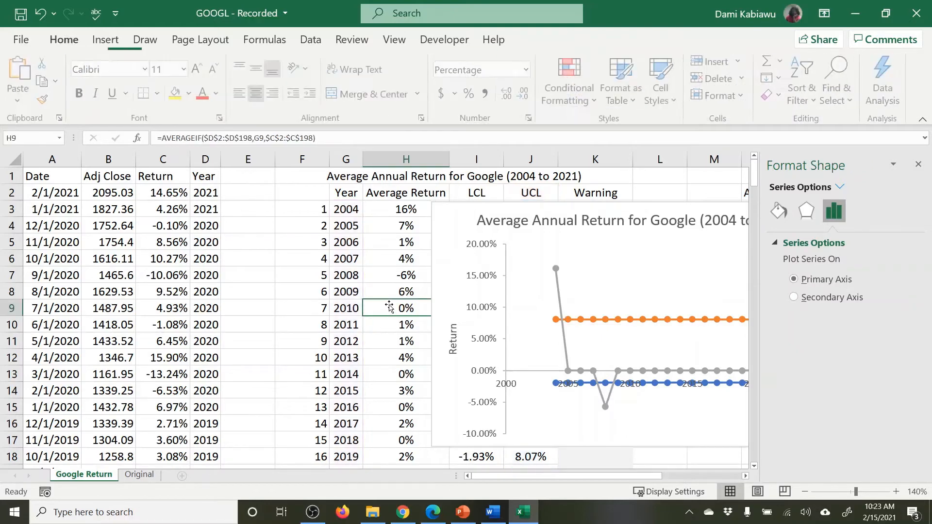
left_click(597, 324)
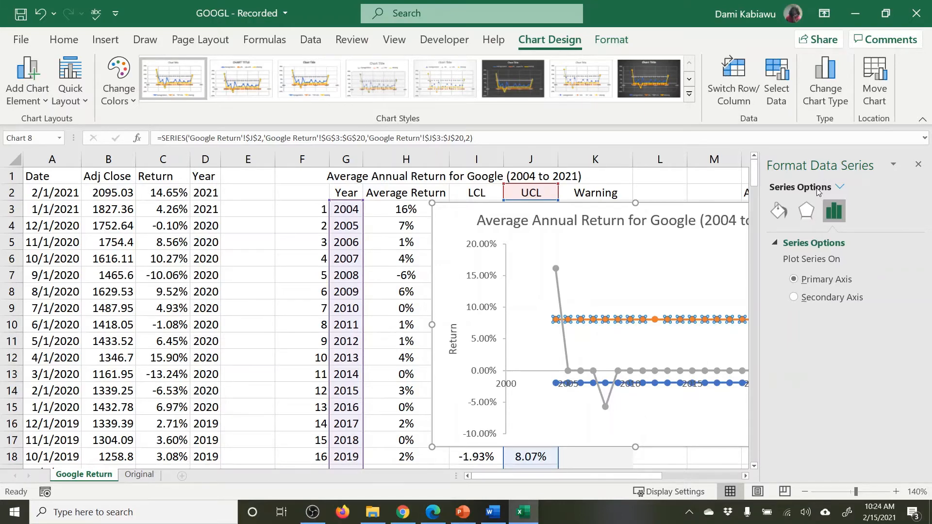
left_click(779, 211)
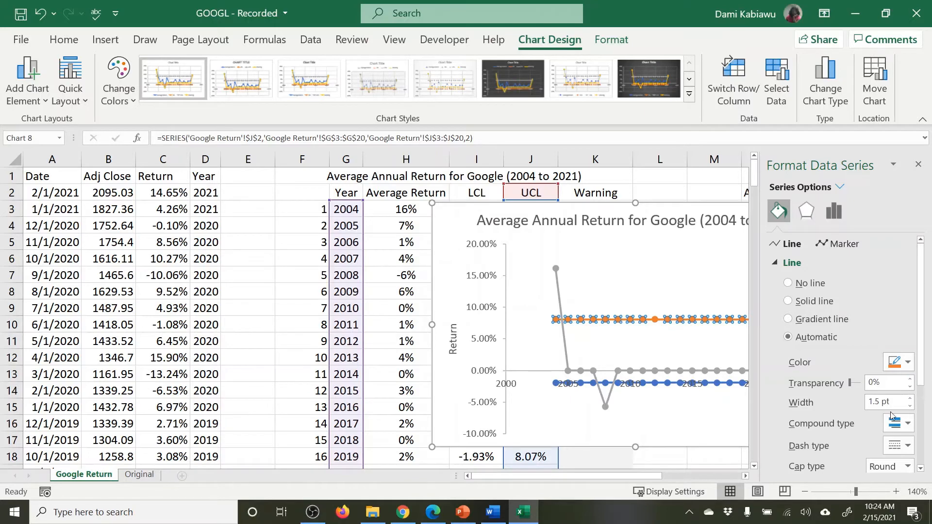
left_click(902, 446)
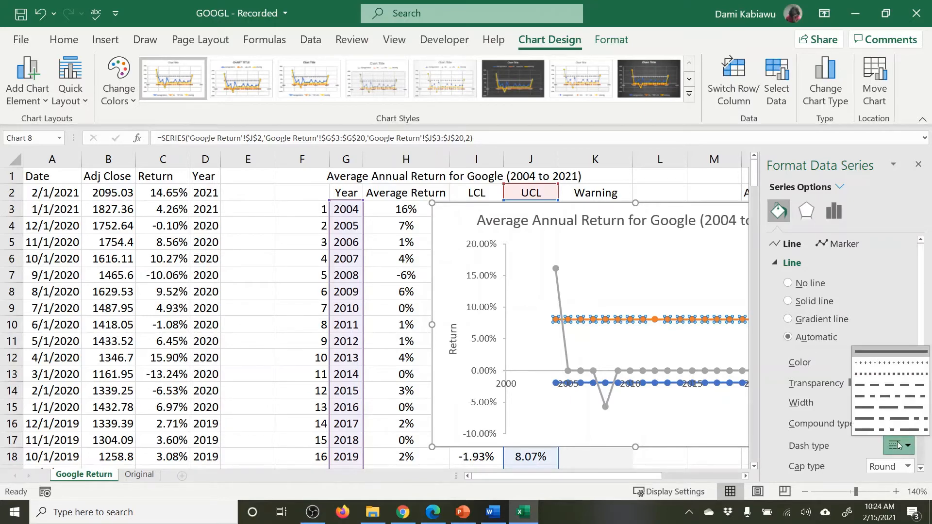
left_click(901, 368)
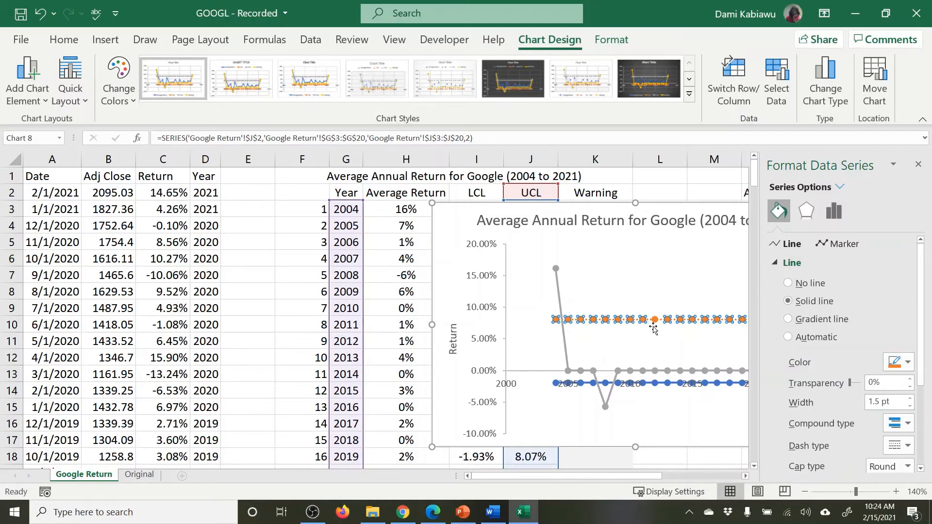
- Set the UCL series' marker option to None and close the formatting pane
left_click(835, 244)
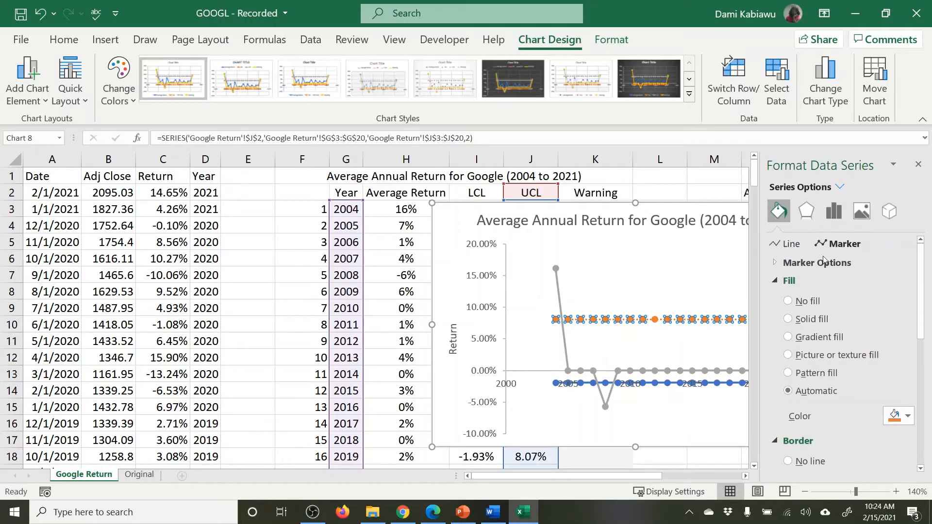
left_click(783, 276)
left_click(788, 300)
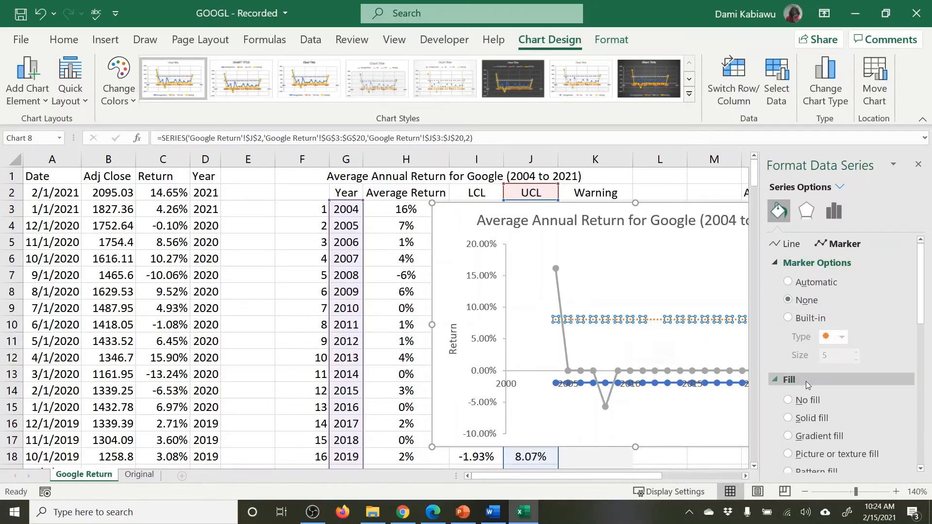
left_click(918, 165)
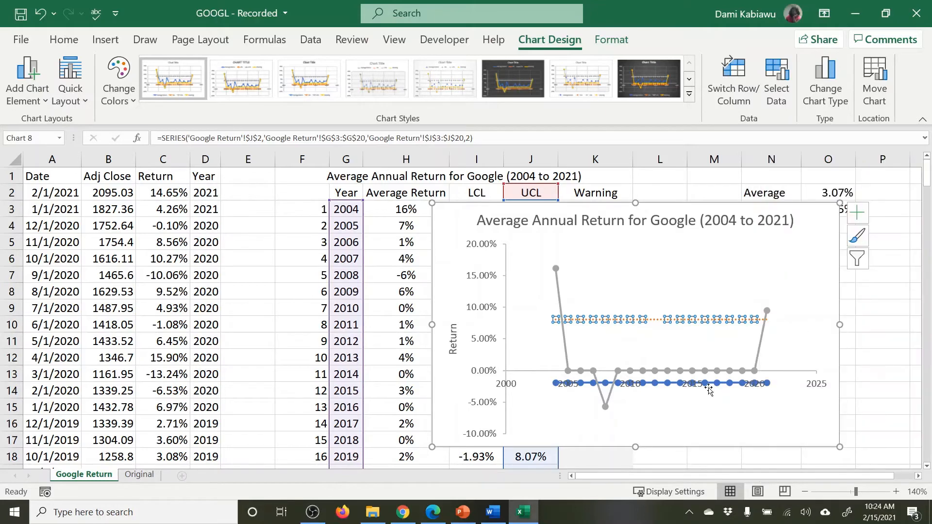
- Select the whole LCL series in the chart and change its line to a dotted dash type
left_click(668, 386)
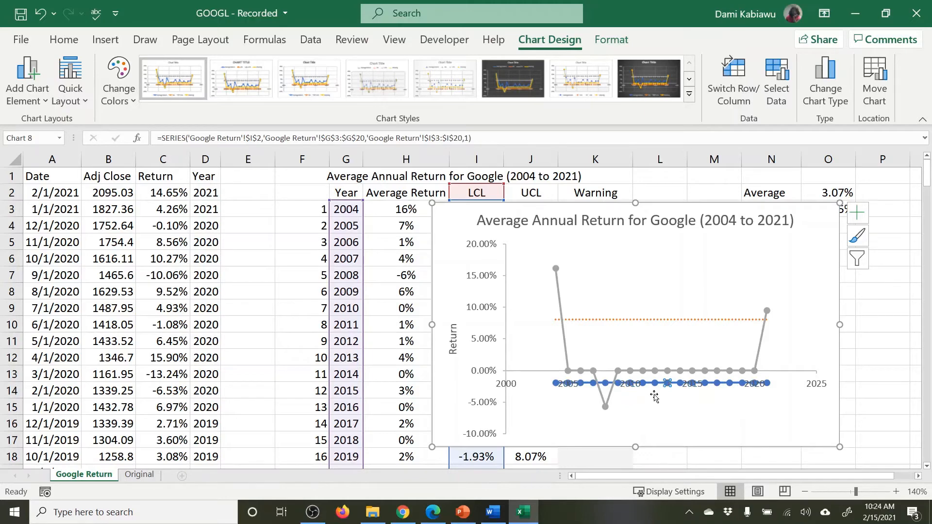
double_click(646, 406)
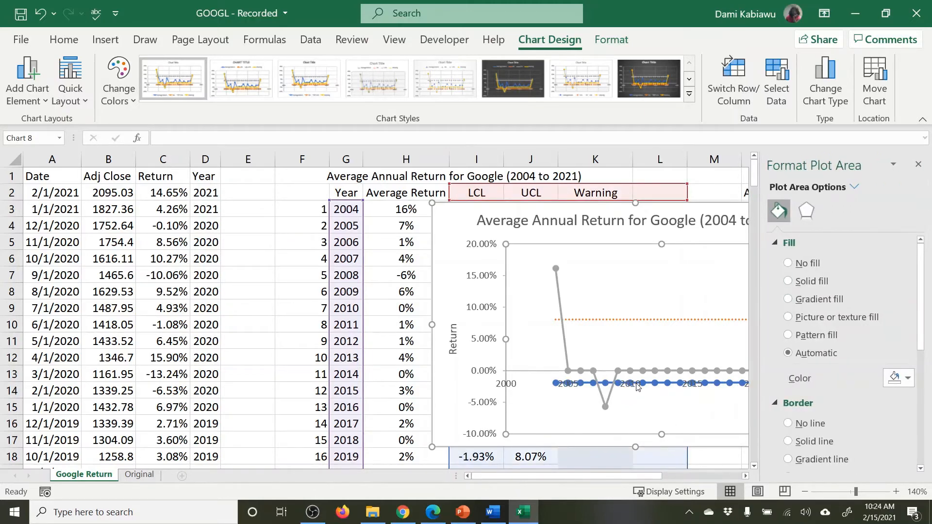
left_click(642, 383)
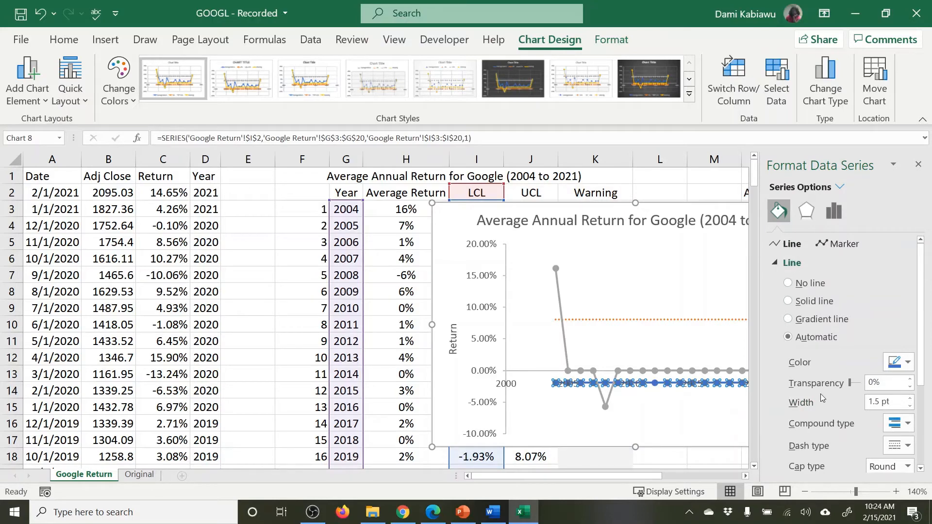
left_click(899, 445)
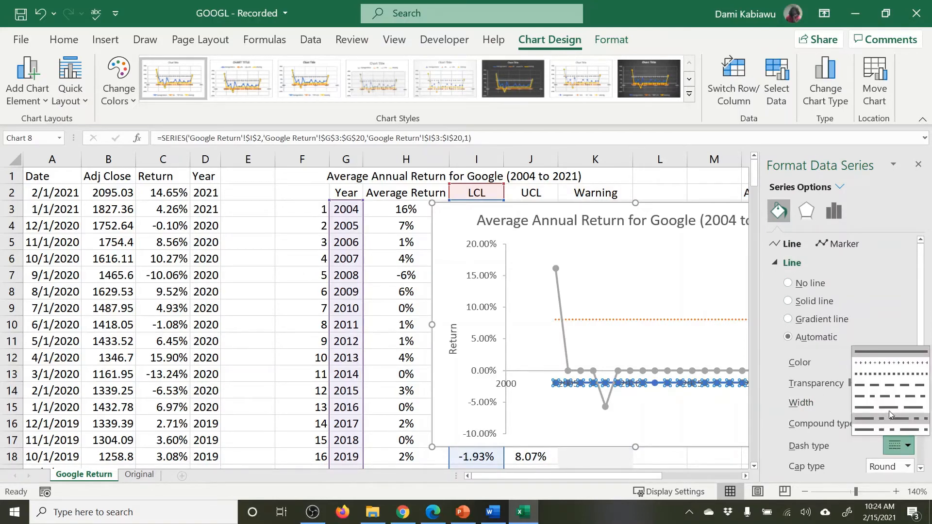
left_click(896, 362)
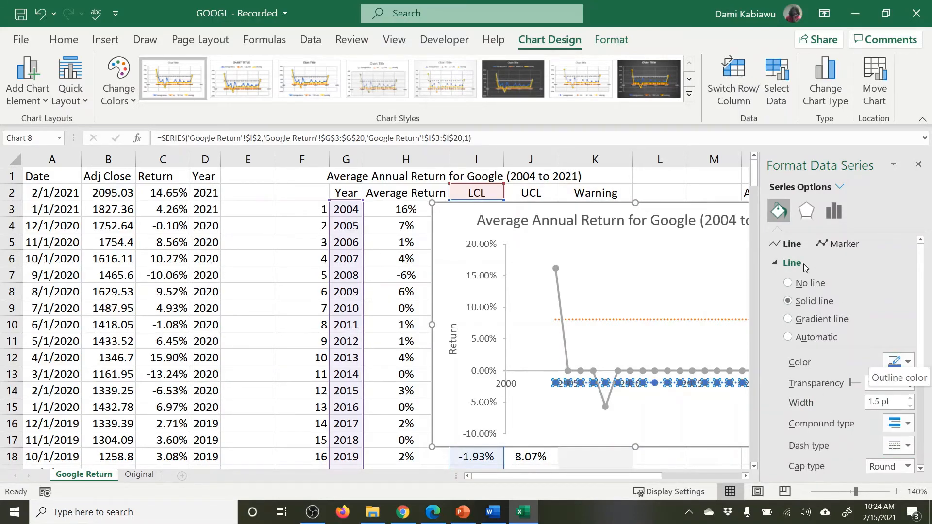
- Set the LCL series' marker option to None
left_click(829, 244)
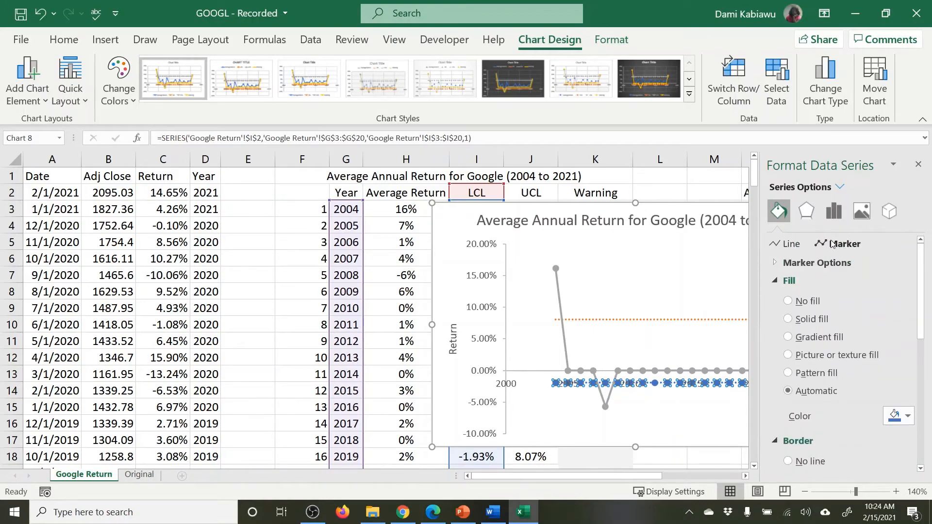
left_click(801, 263)
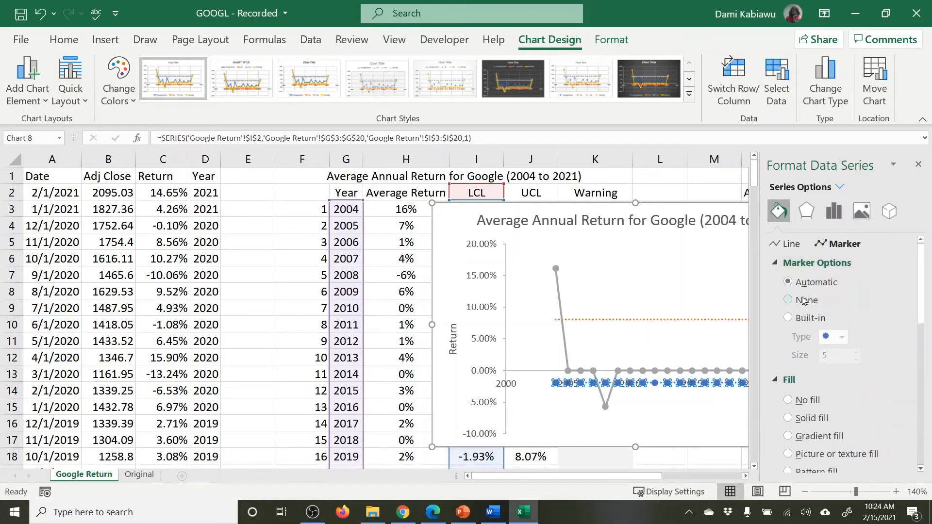
left_click(802, 302)
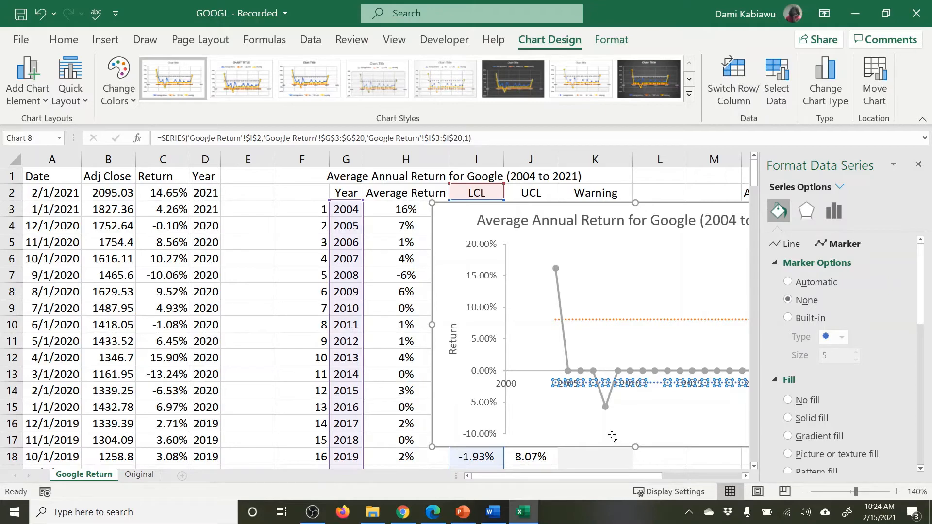
- Move the chart left so it sits clear of the Warning column, and set its horizontal axis minimum to 2004
left_click(592, 251)
left_click_drag(569, 208, 279, 201)
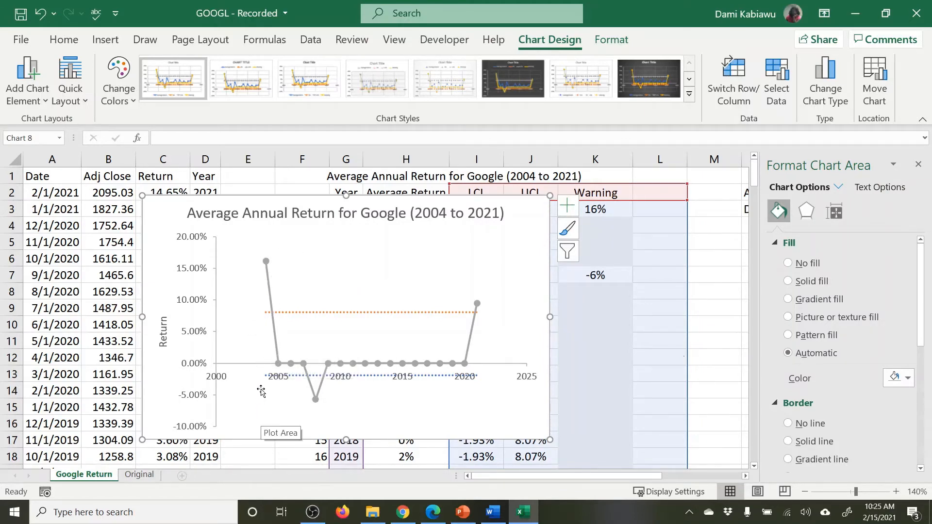
left_click(220, 381)
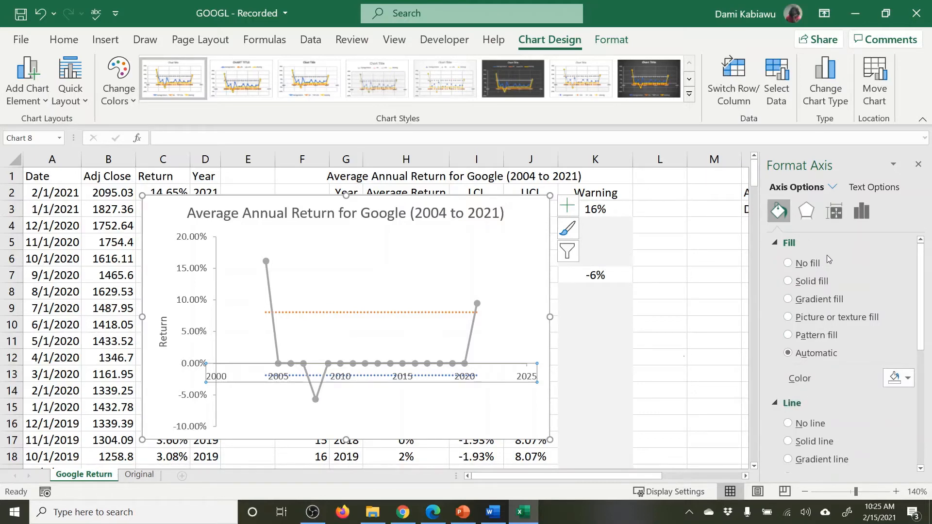
left_click(513, 381)
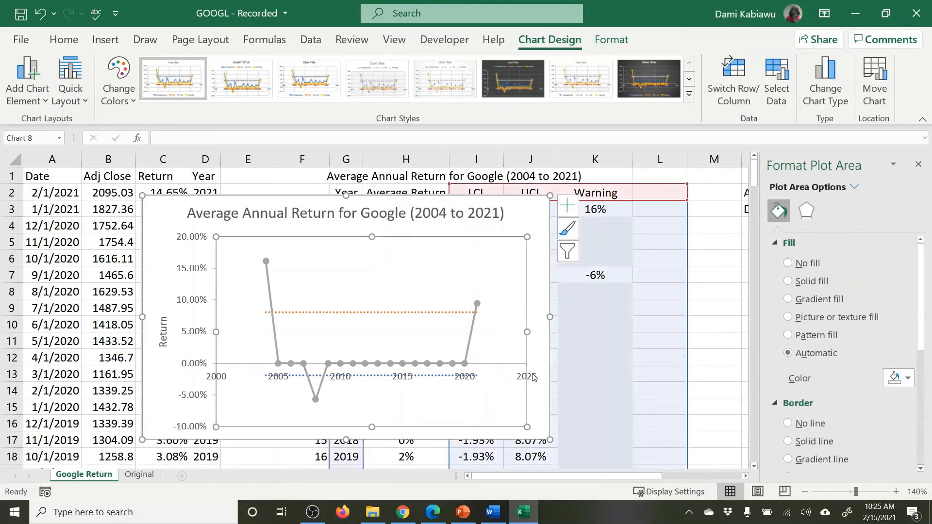
left_click(533, 378)
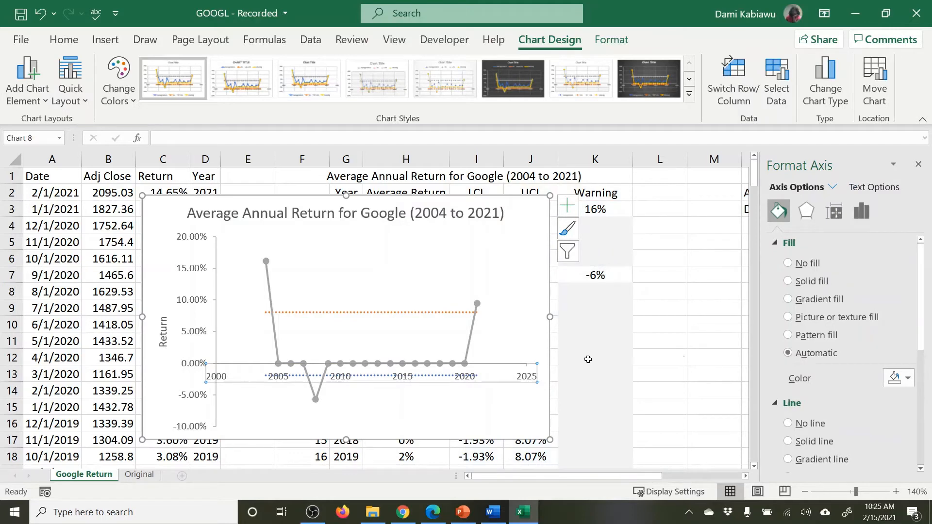
left_click(858, 210)
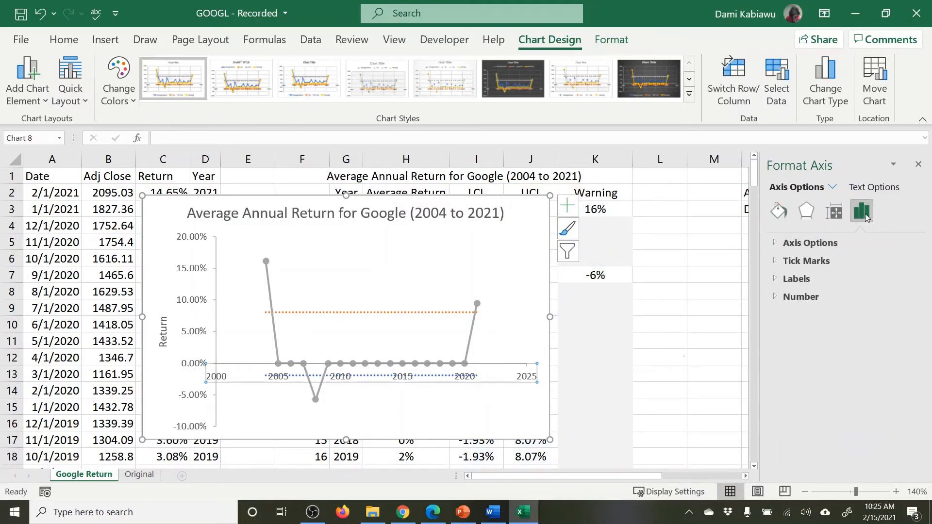
left_click(778, 245)
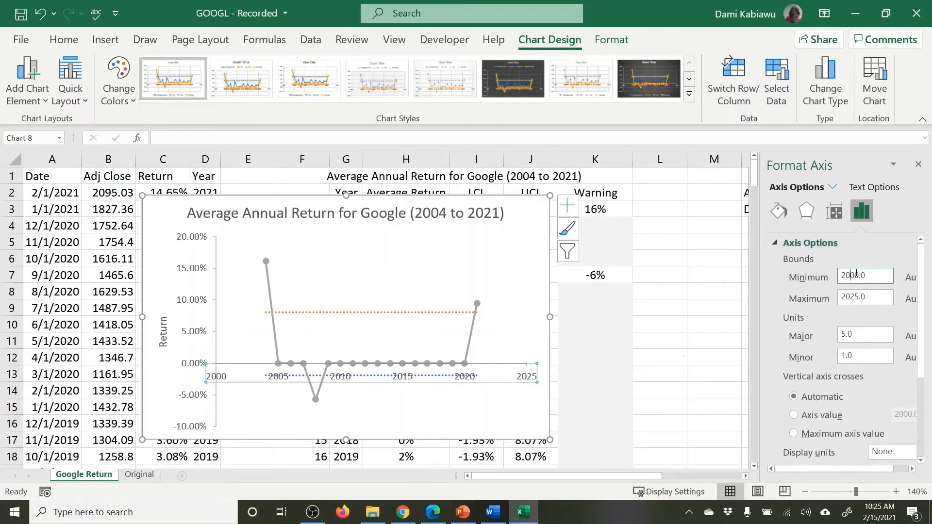
left_click_drag(855, 275, 860, 273)
type("4")
key("Return")
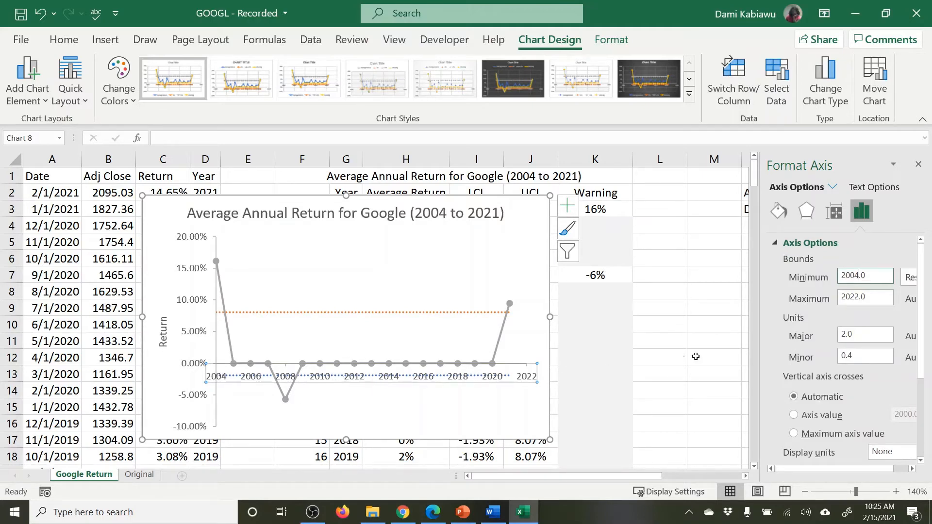
- Set the horizontal axis label position to Low and deselect the chart
scroll(777, 316, "down", 5)
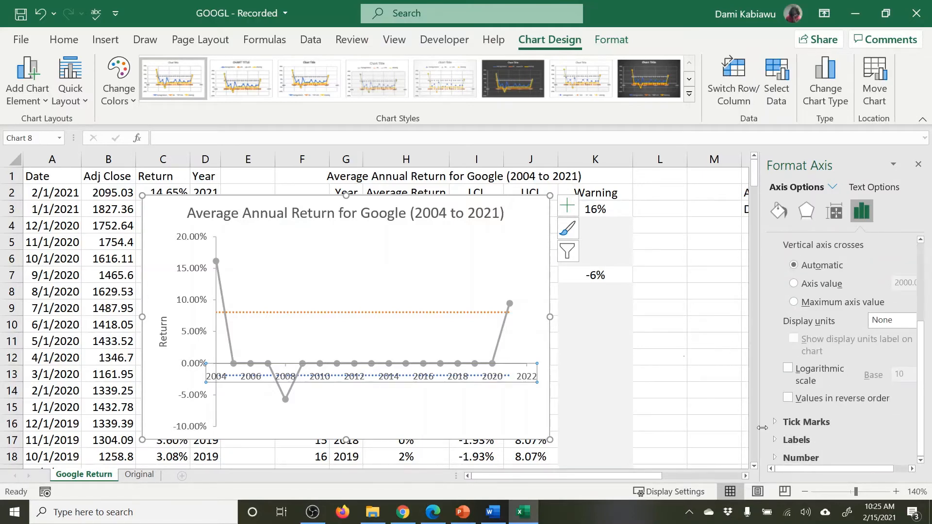
left_click(789, 441)
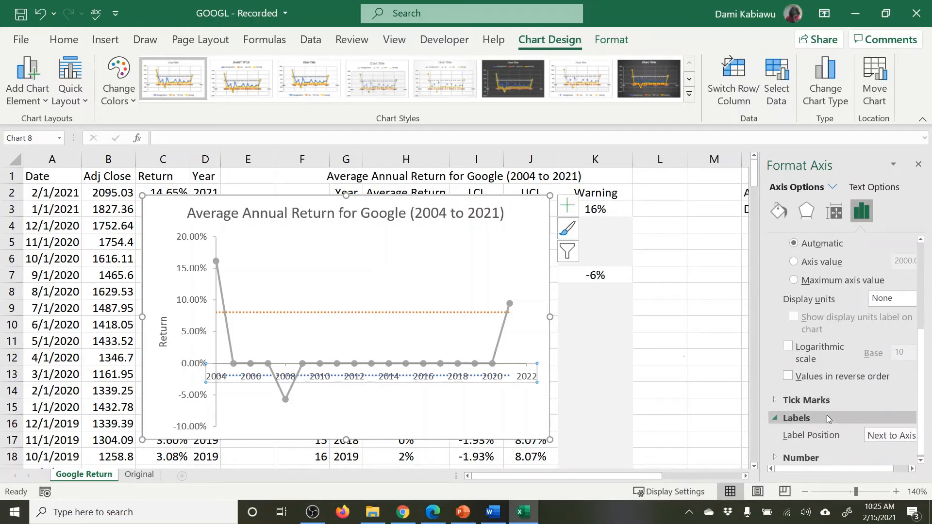
left_click_drag(857, 469, 875, 468)
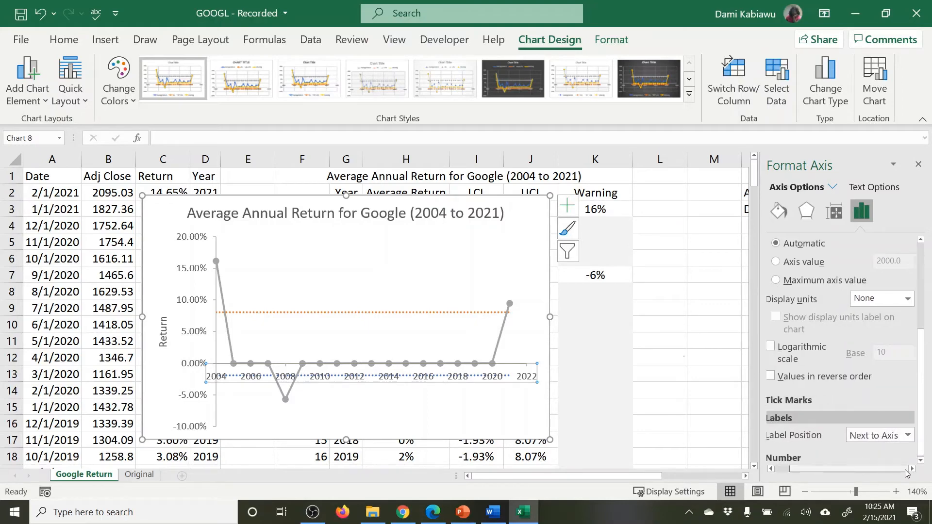
left_click(909, 437)
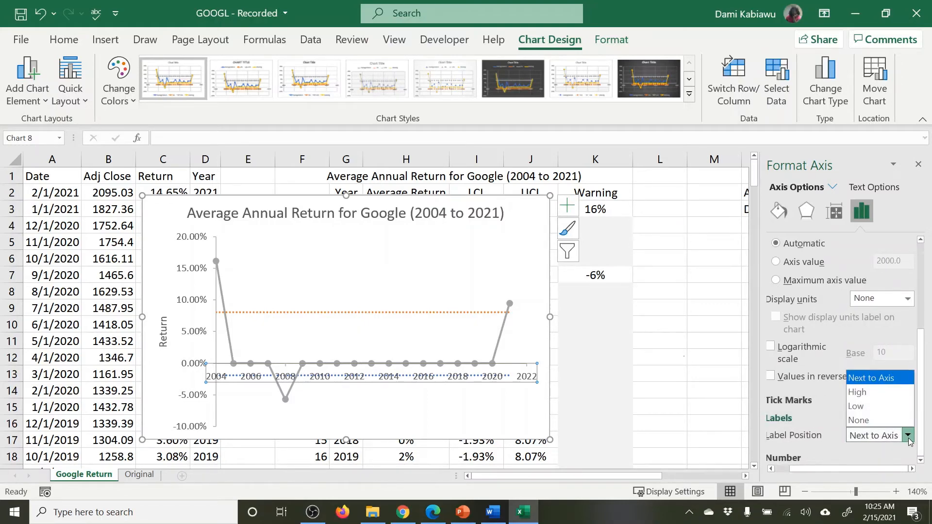
left_click(867, 406)
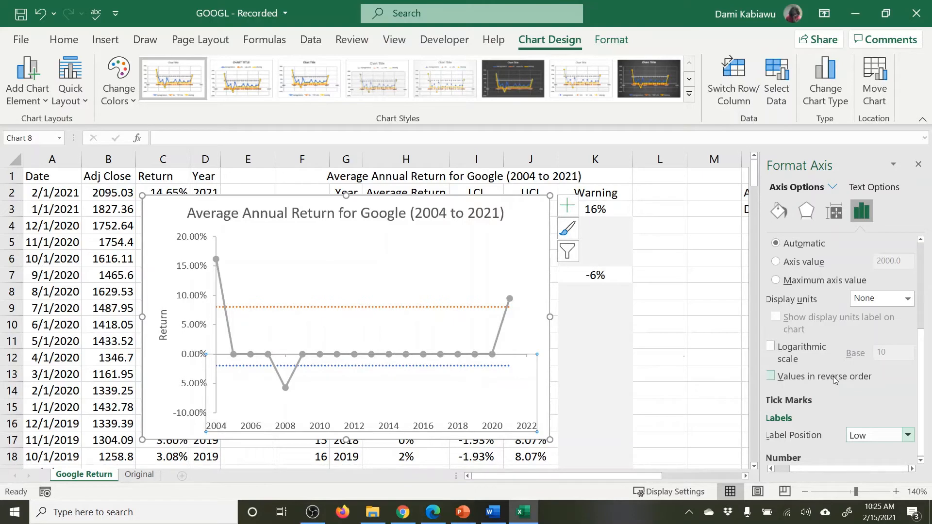
left_click(571, 341)
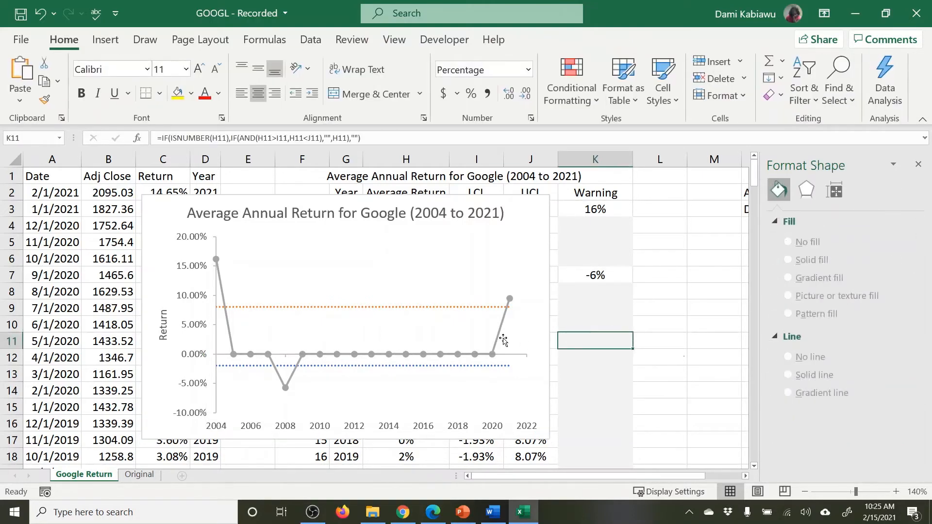
- Move the chart back to the right beneath the Year to Warning headings and shrink its source data range to start at row 4
left_click_drag(264, 195, 455, 205)
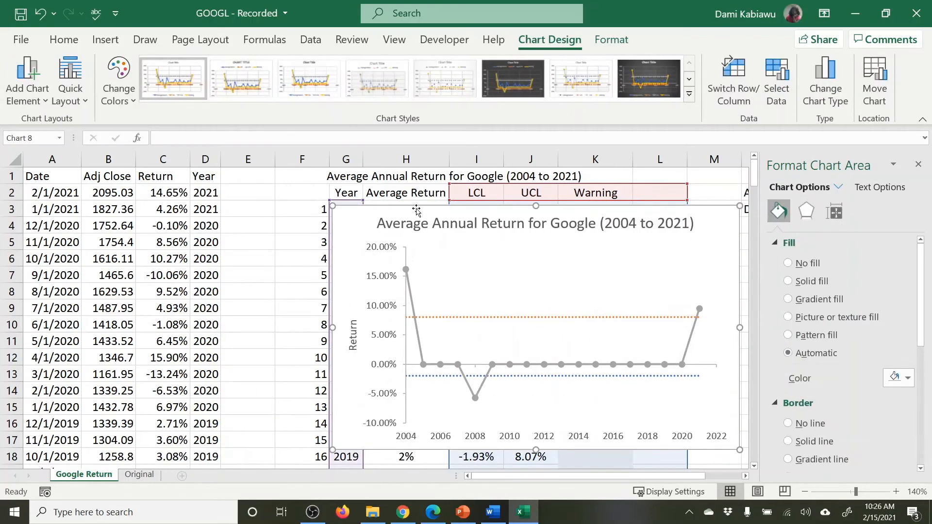
left_click(417, 323)
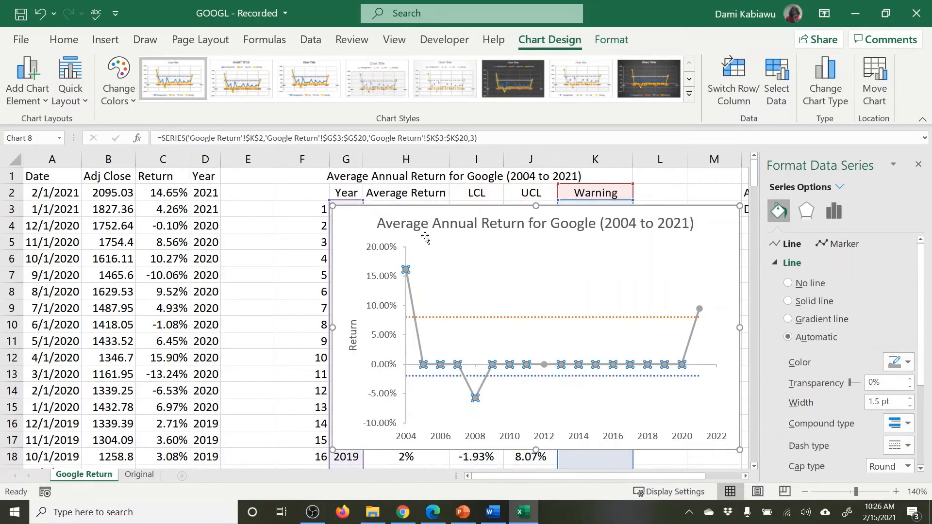
left_click(435, 273)
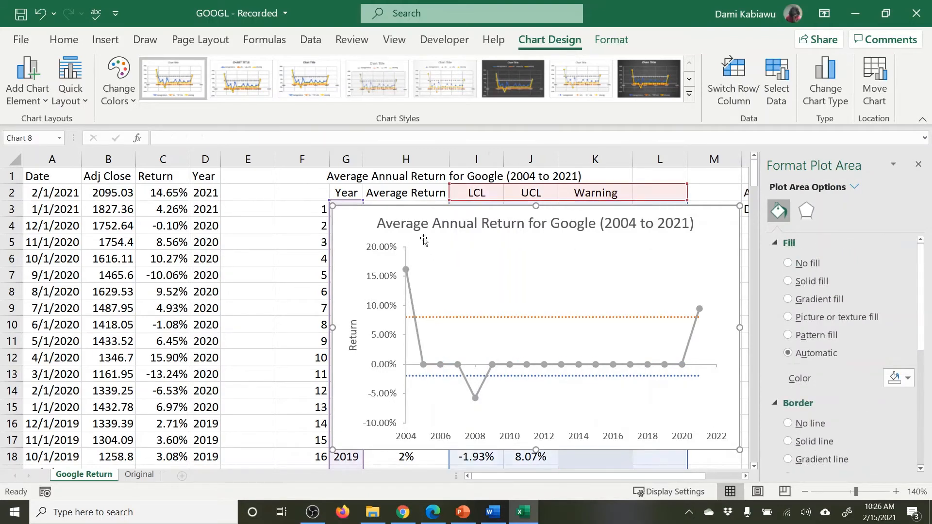
left_click(371, 215)
left_click_drag(363, 200, 390, 217)
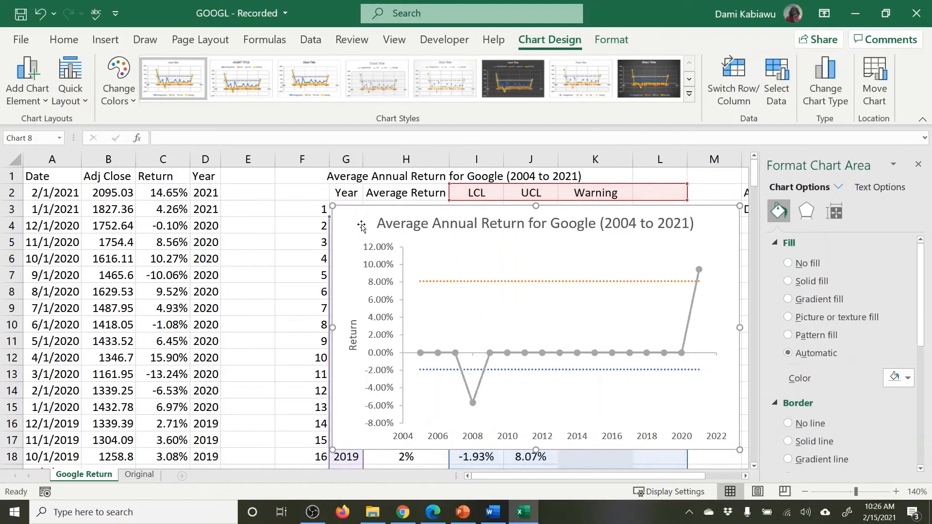
- Undo the last source range change and shift the chart's series range to the Average Return through Warning columns (H to K), repositioning the chart around it
left_click(40, 13)
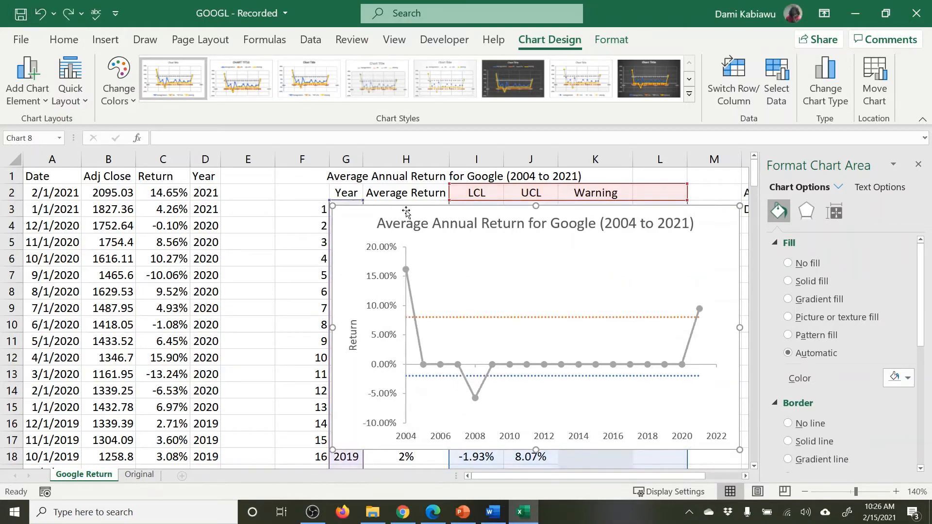
left_click_drag(404, 209, 513, 256)
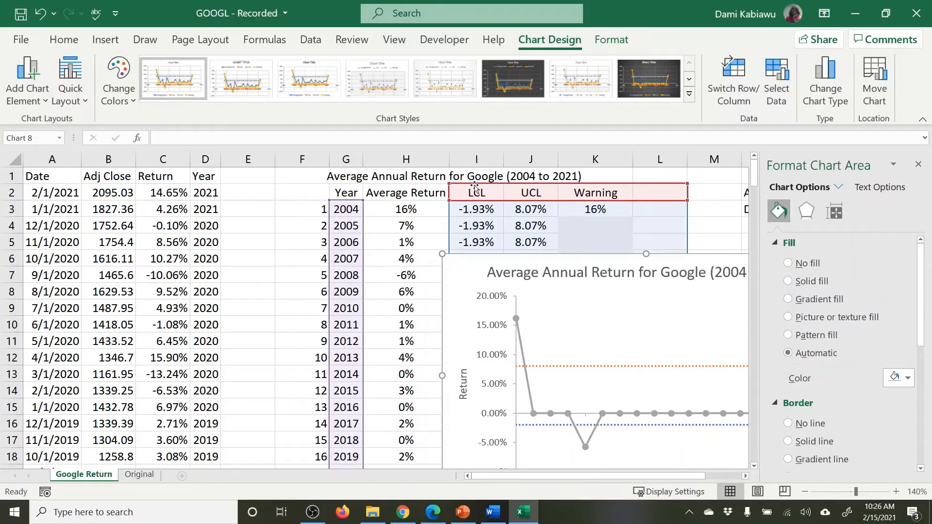
left_click_drag(462, 189, 409, 193)
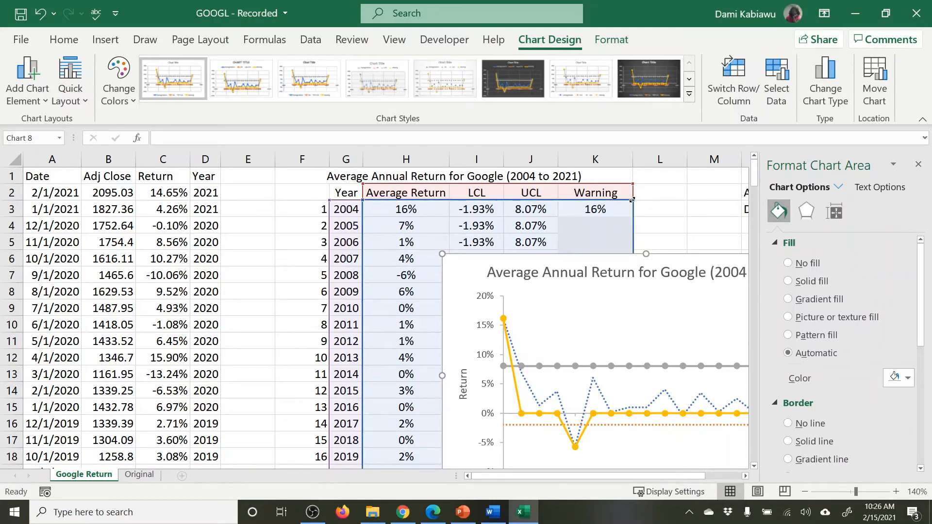
mouse_move(632, 200)
left_mouse_down()
mouse_move(687, 202)
mouse_move(634, 200)
left_mouse_up()
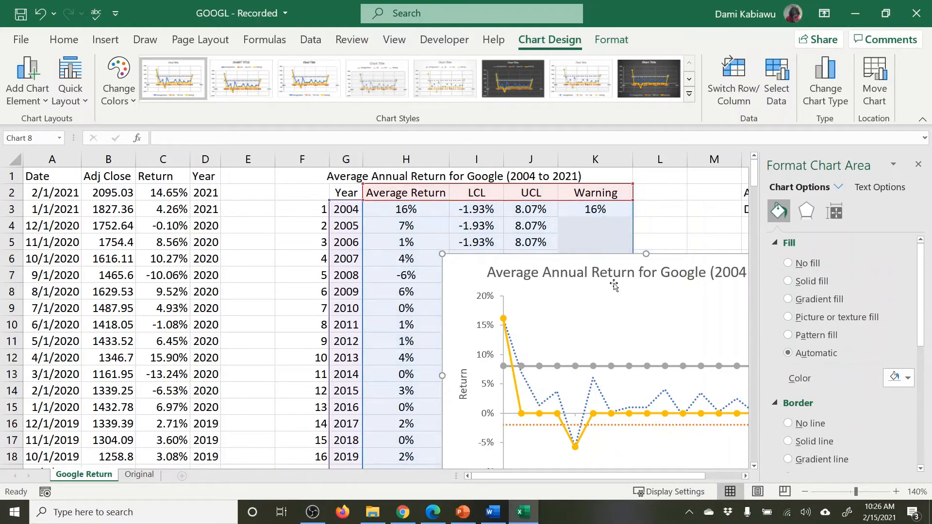
left_click_drag(611, 258, 373, 176)
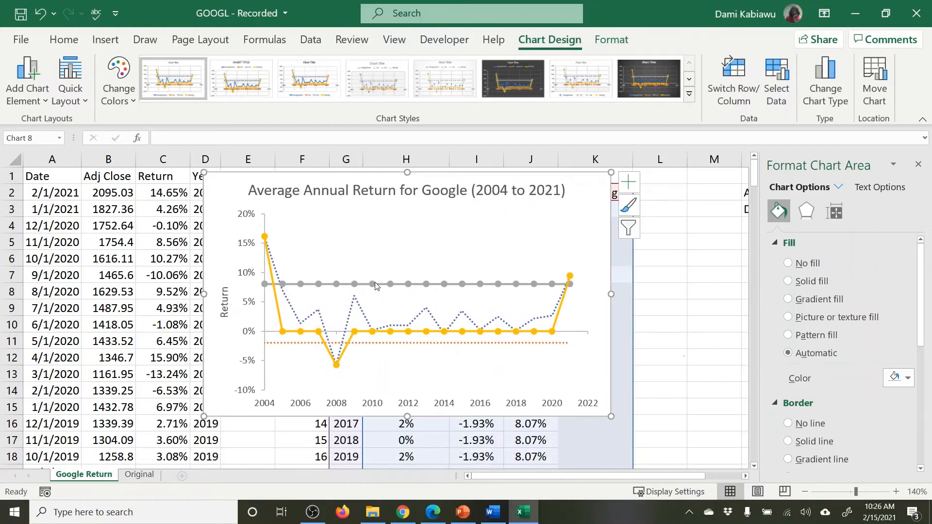
- Format the UCL series on the chart as a dotted line with its marker option set to None
left_click(353, 300)
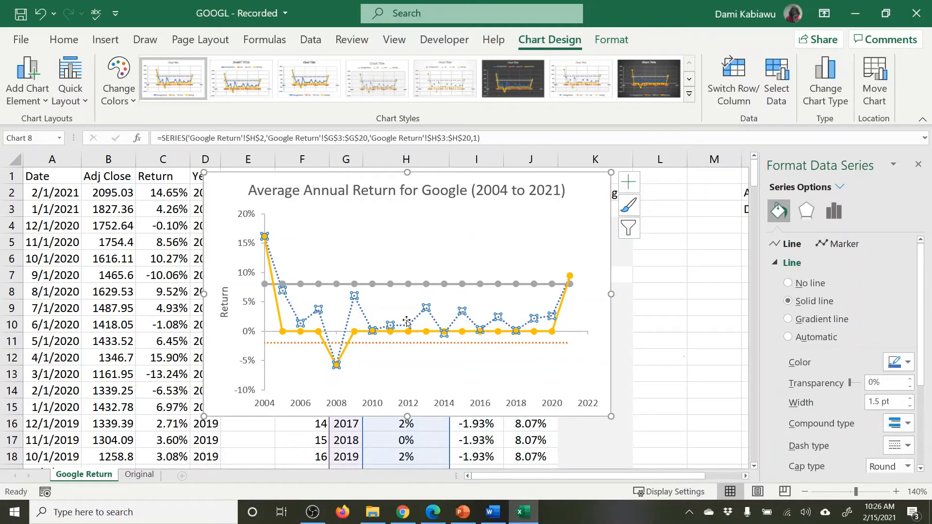
left_click(388, 284)
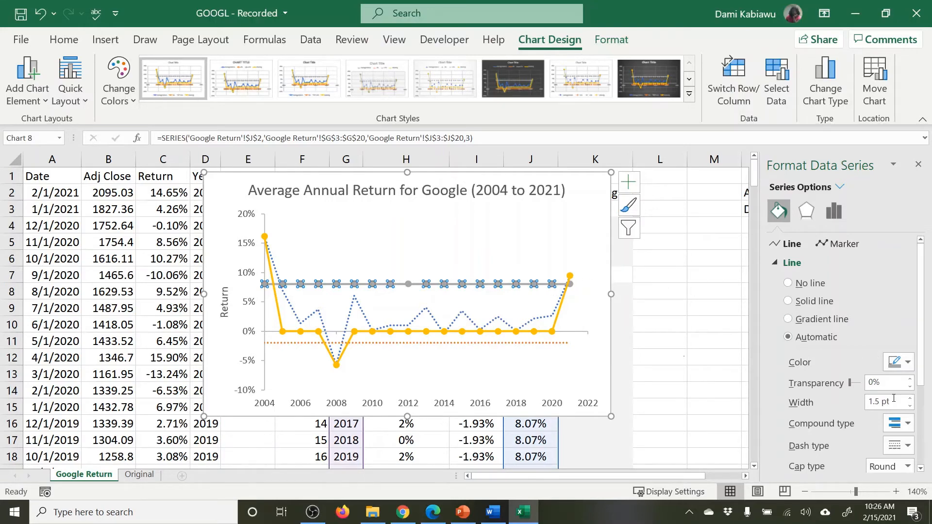
left_click(906, 447)
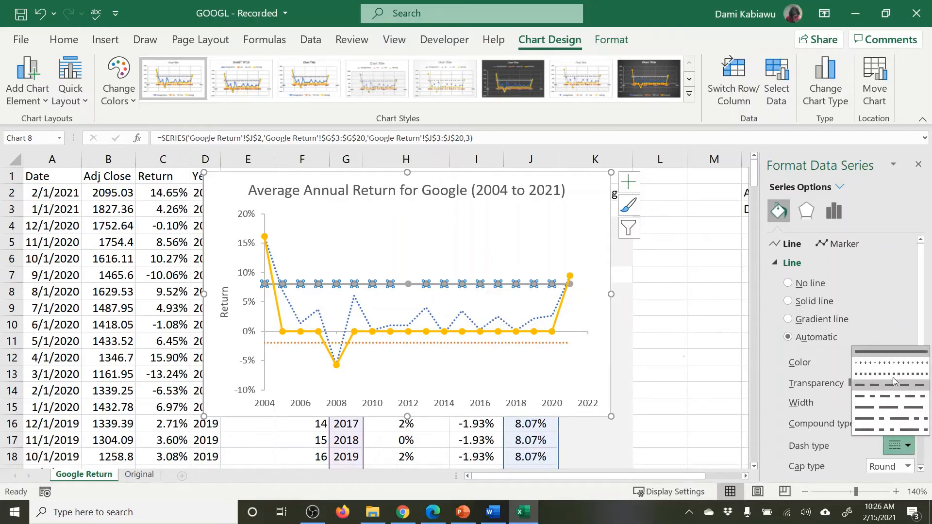
left_click(892, 365)
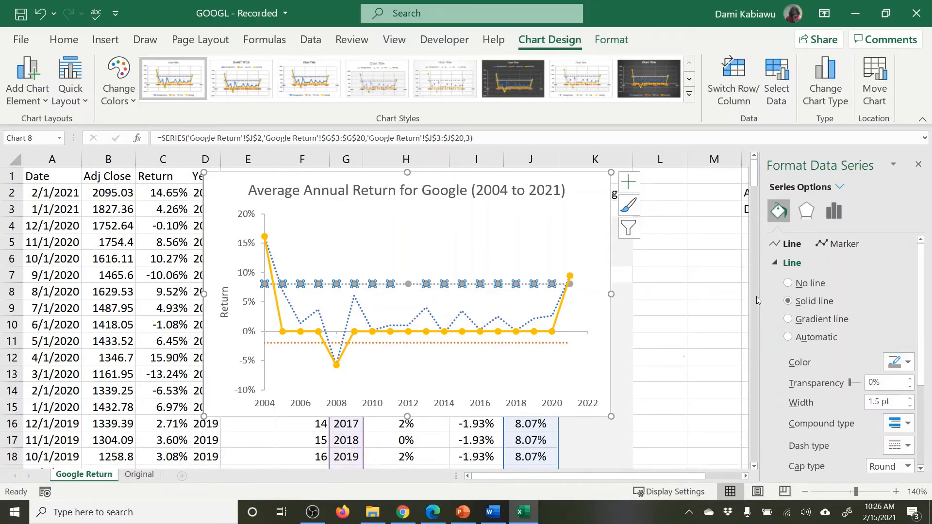
left_click(839, 244)
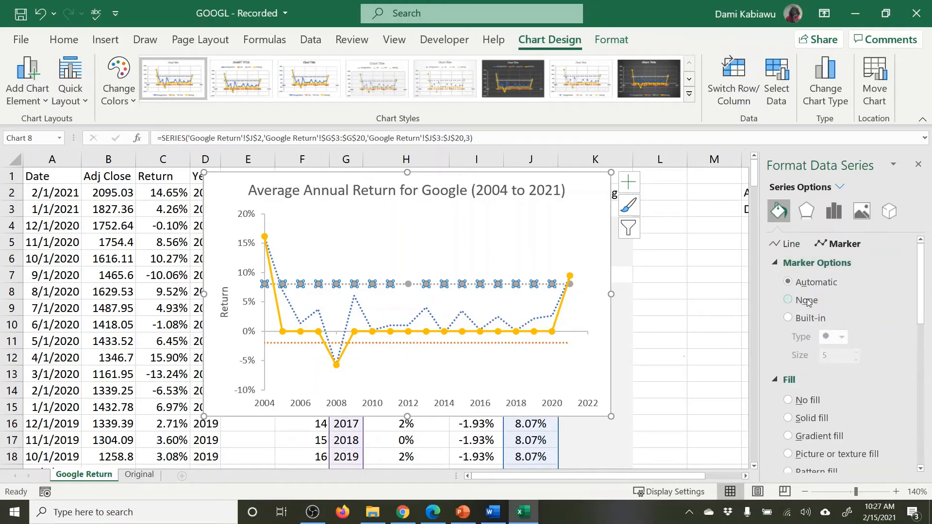
left_click(787, 299)
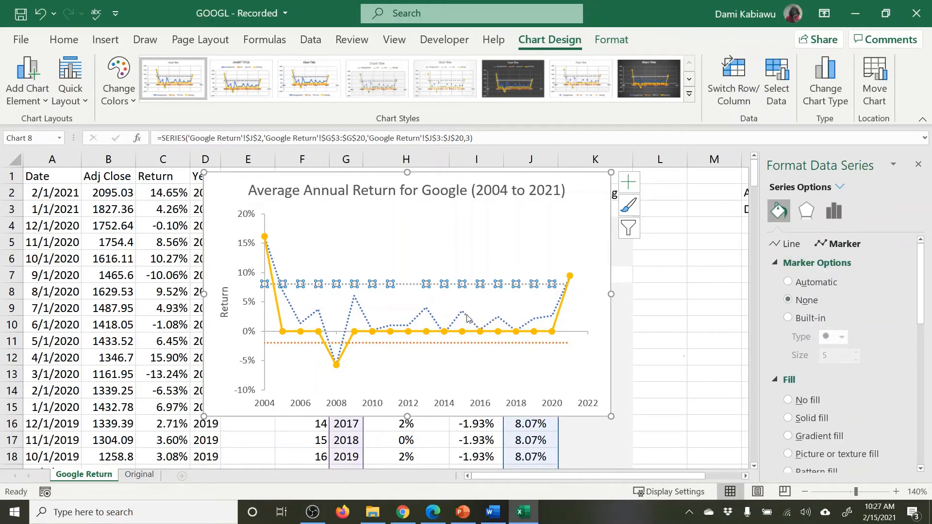
- Set the Average Return series' markers to Automatic and its dash type to solid
left_click(465, 316)
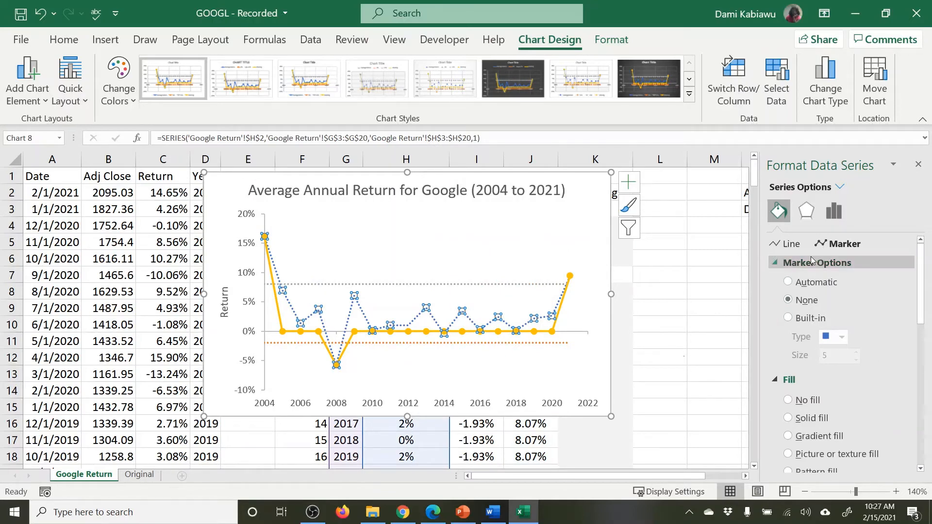
left_click(788, 282)
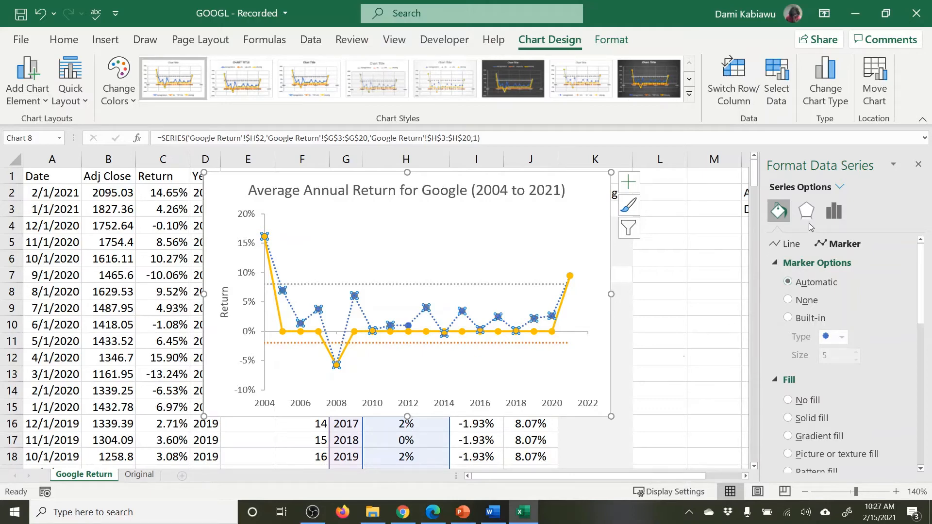
left_click(789, 245)
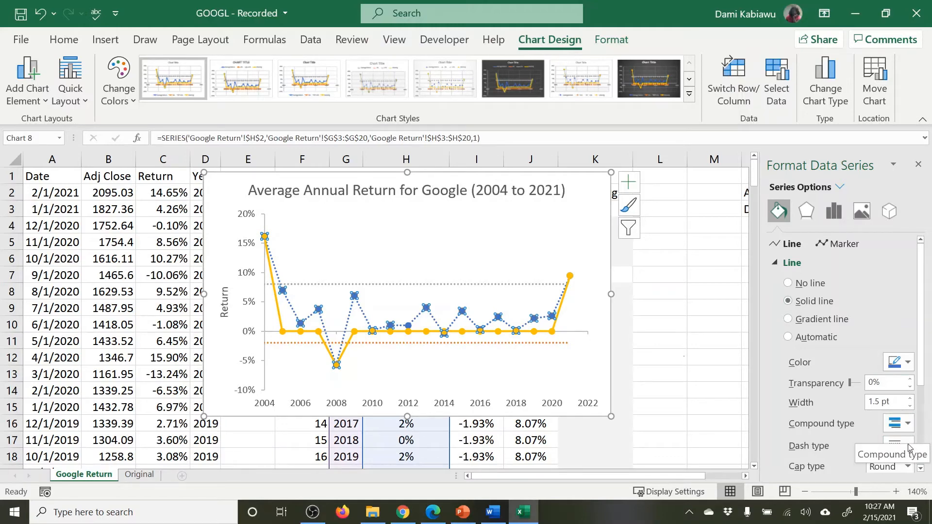
left_click(906, 425)
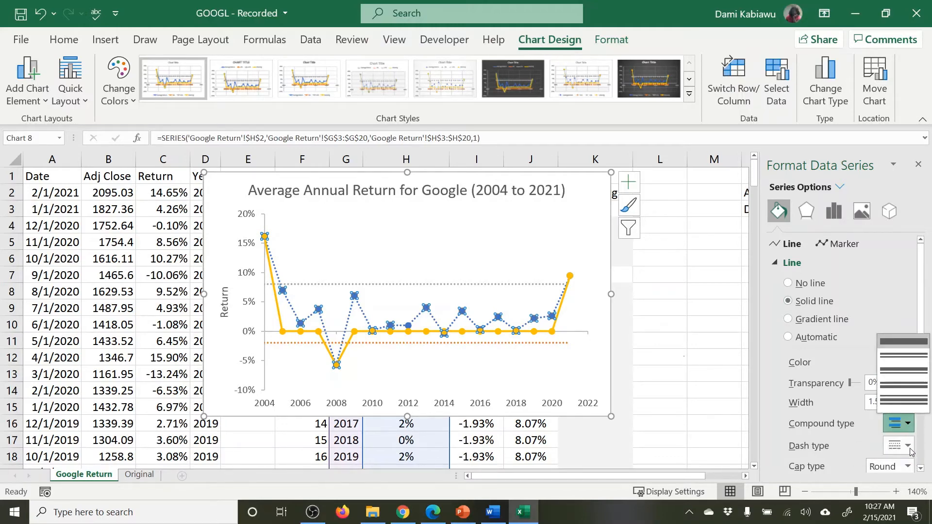
left_click(907, 445)
left_click(904, 349)
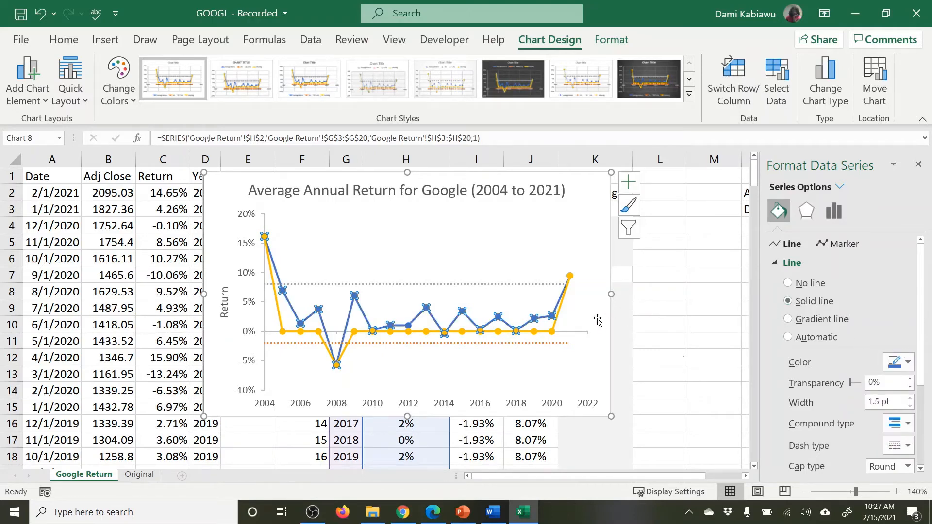
- Remove the connecting line from the Warning series and give its markers a solid red border
left_click(554, 330)
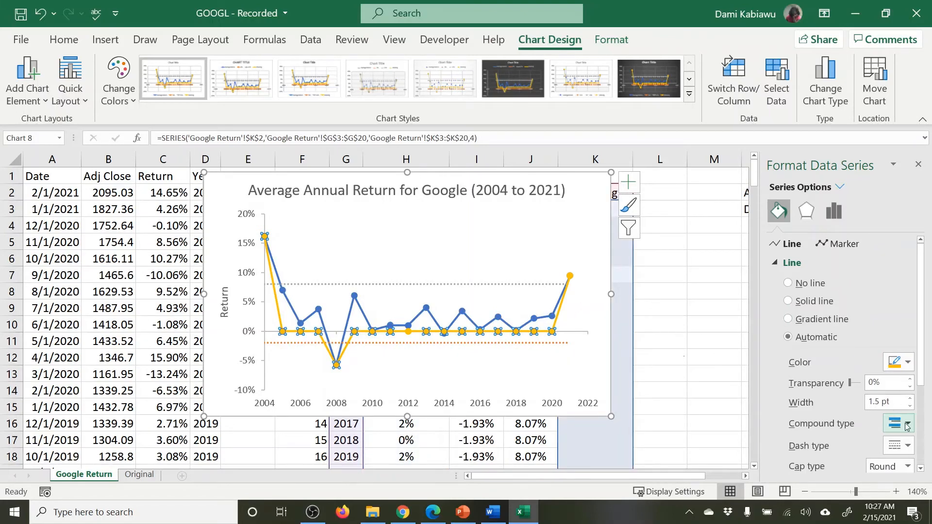
left_click(802, 287)
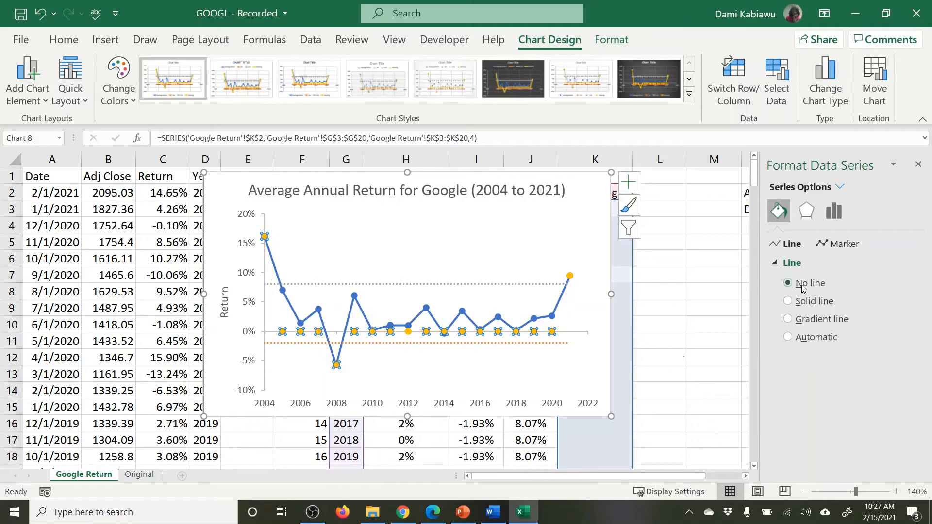
left_click(837, 244)
scroll(843, 357, "down", 1)
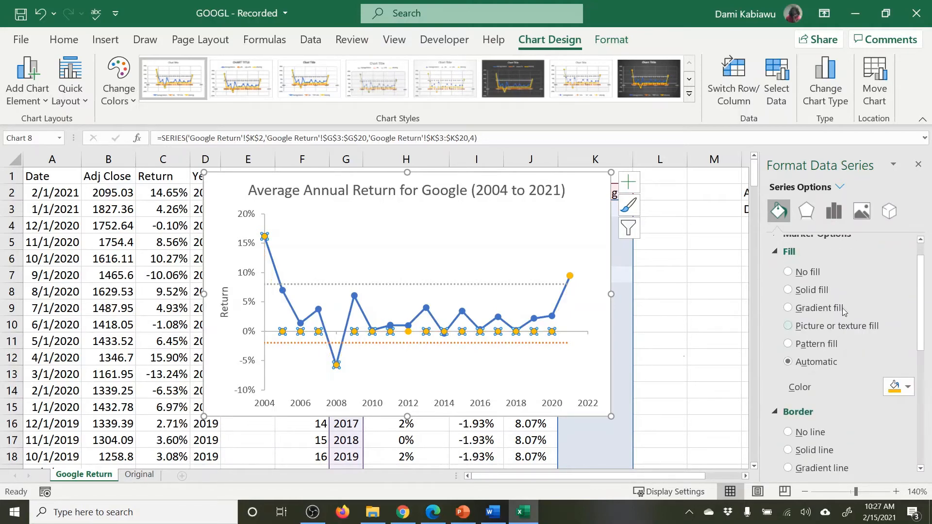
scroll(844, 281, "down", 1)
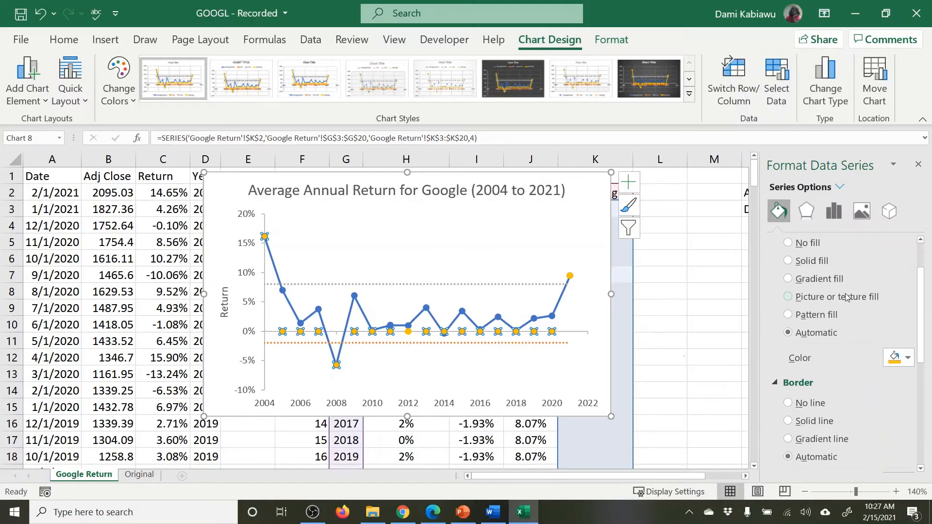
scroll(830, 383, "down", 1)
left_click(796, 392)
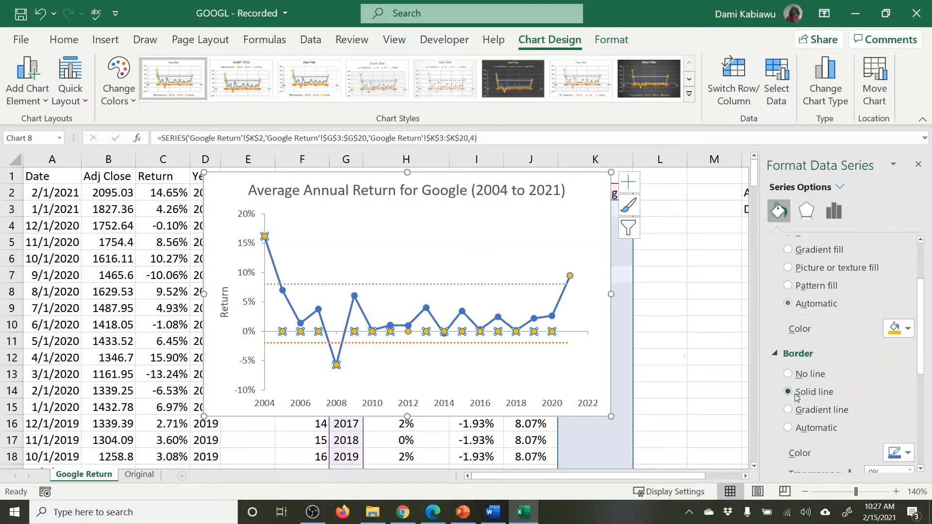
scroll(858, 378, "down", 2)
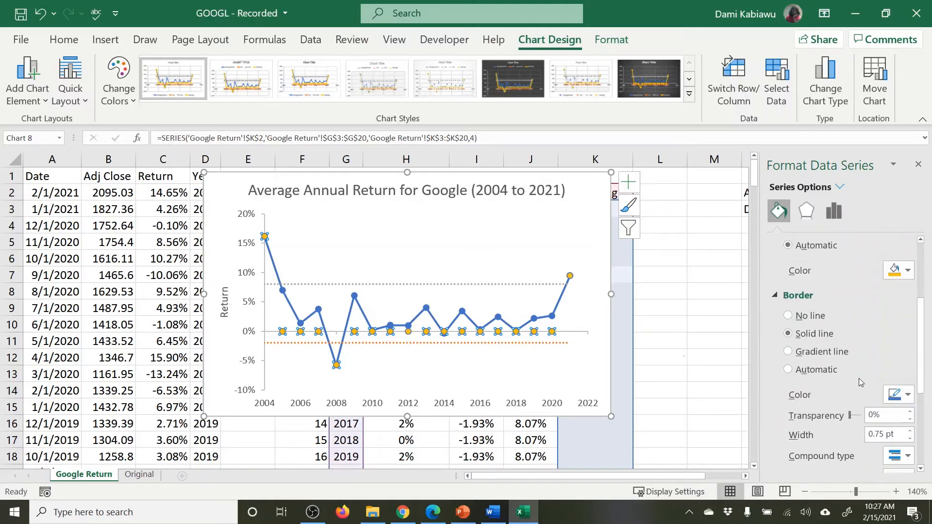
left_click(908, 395)
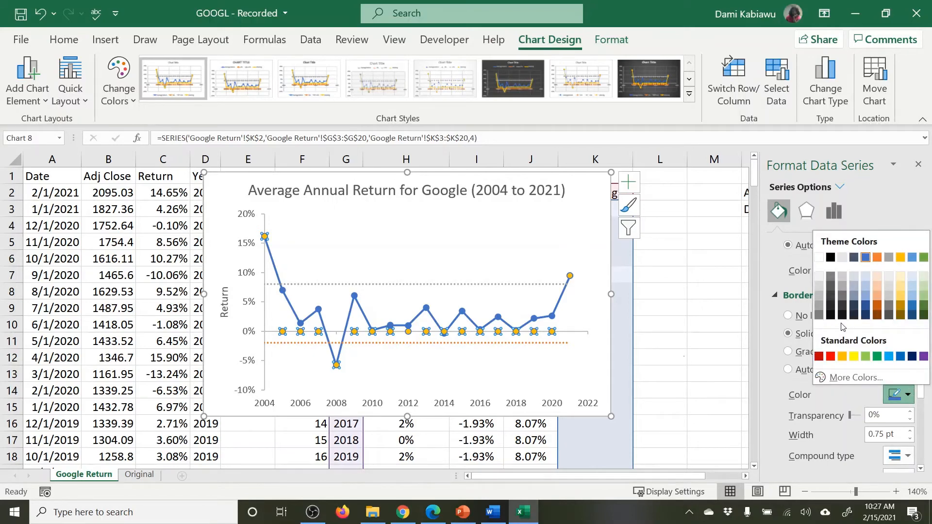
left_click(831, 357)
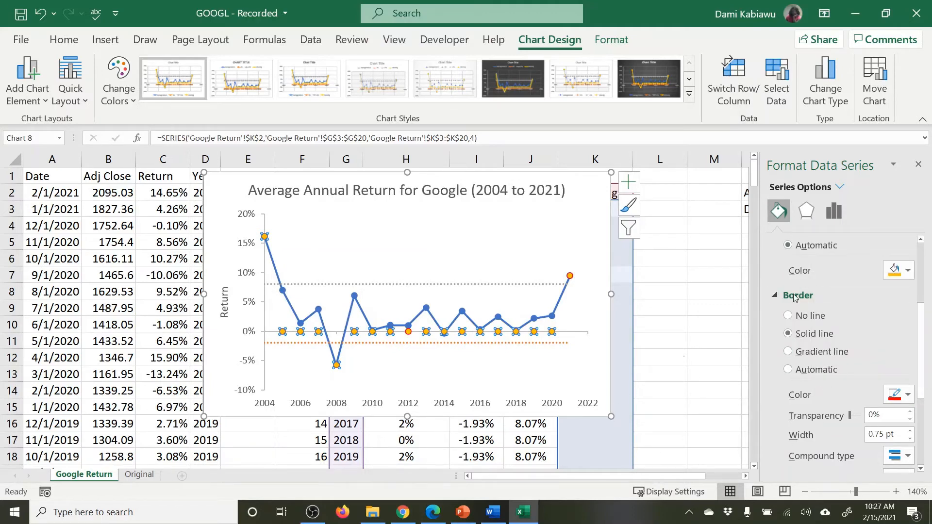
- Set the Warning series' marker option to None
scroll(816, 297, "up", 3)
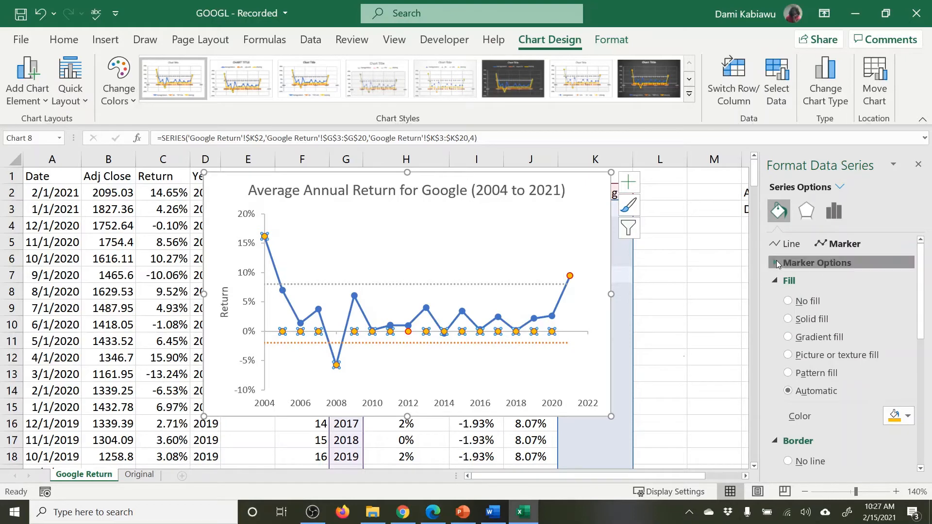
left_click(776, 263)
left_click(798, 301)
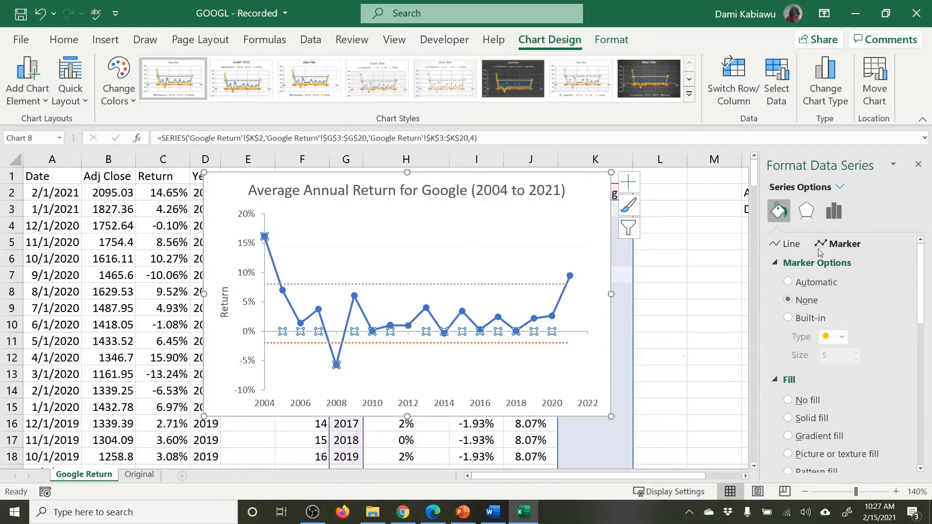
- Increase the Warning series' marker border width in several increments
scroll(827, 352, "down", 5)
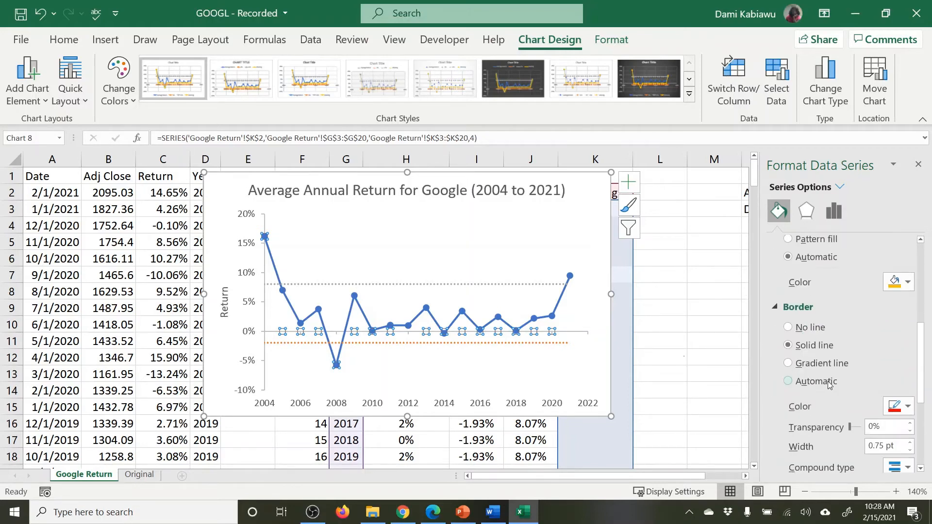
scroll(880, 402, "down", 1)
left_click(910, 414)
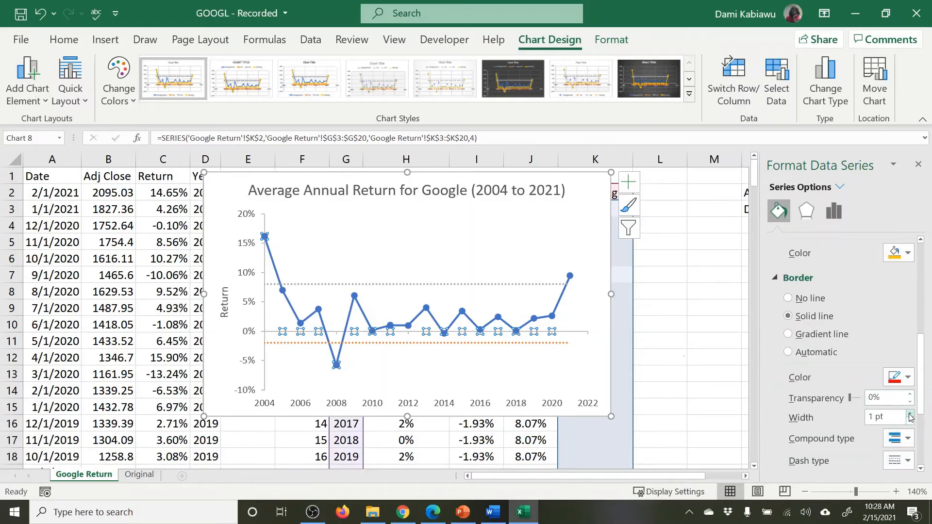
left_click(910, 414)
left_click(910, 414)
left_click(910, 414)
left_click(910, 414)
- Set the Warning series' glow color to standard red, and move the selection to the chart's plot area
scroll(806, 260, "up", 3)
left_click(799, 211)
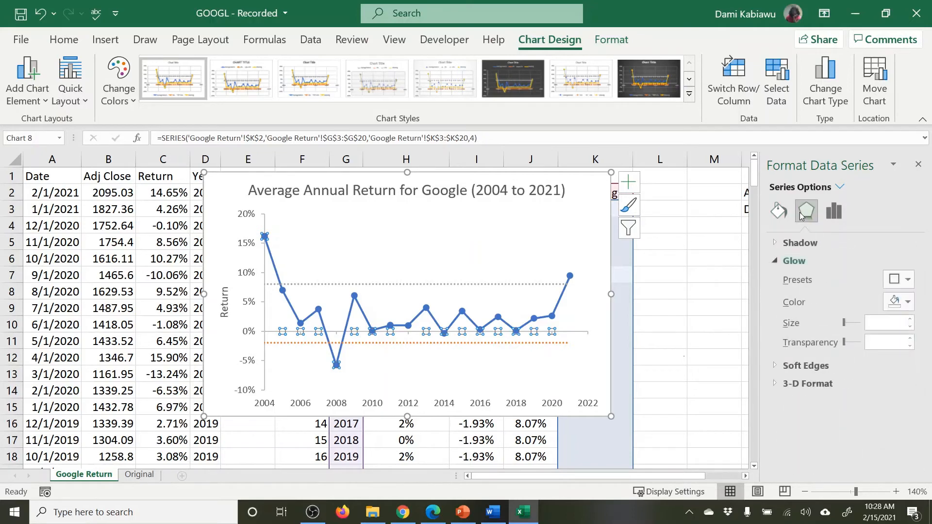
left_click(779, 243)
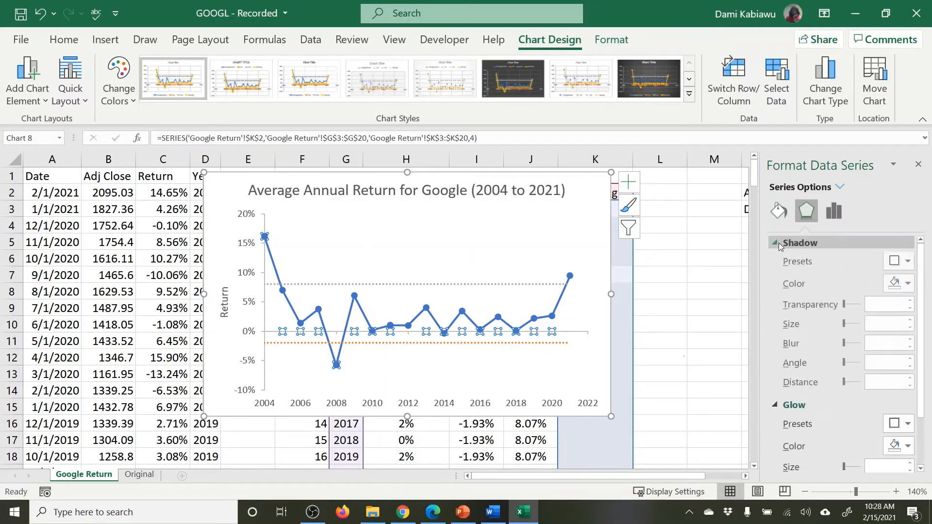
left_click(779, 242)
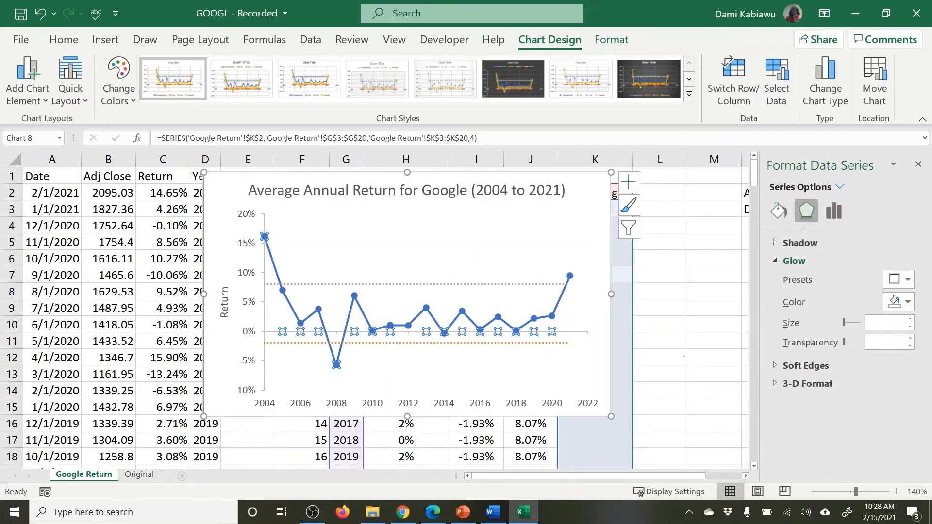
left_click(908, 303)
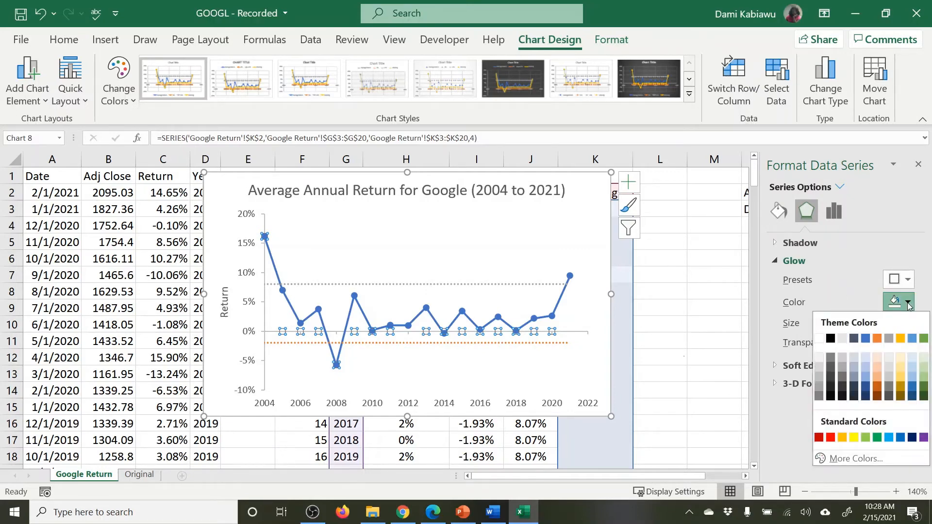
left_click(831, 439)
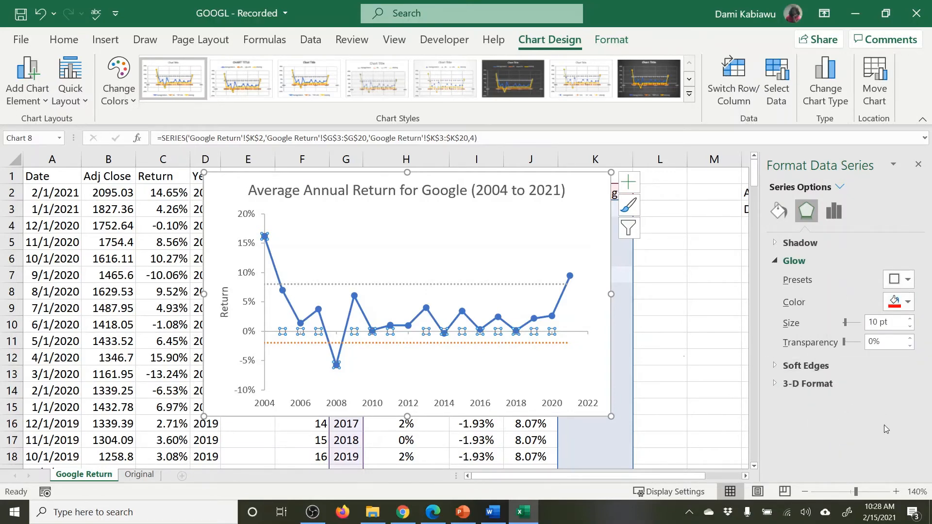
left_click(554, 332)
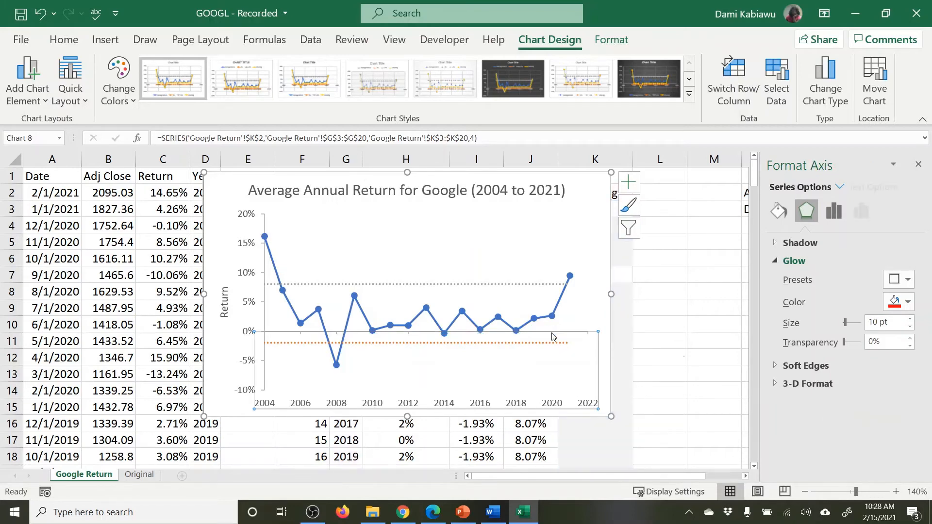
left_click(449, 298)
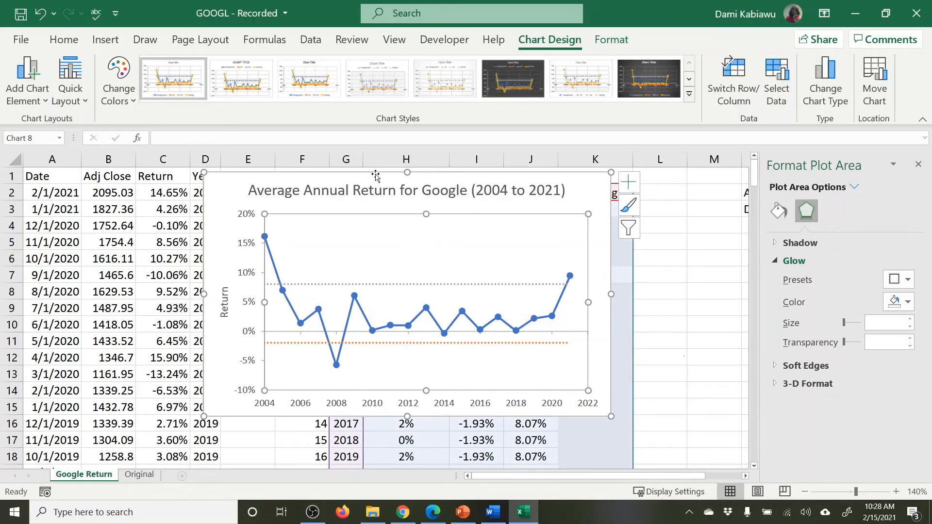
left_click_drag(376, 174, 417, 174)
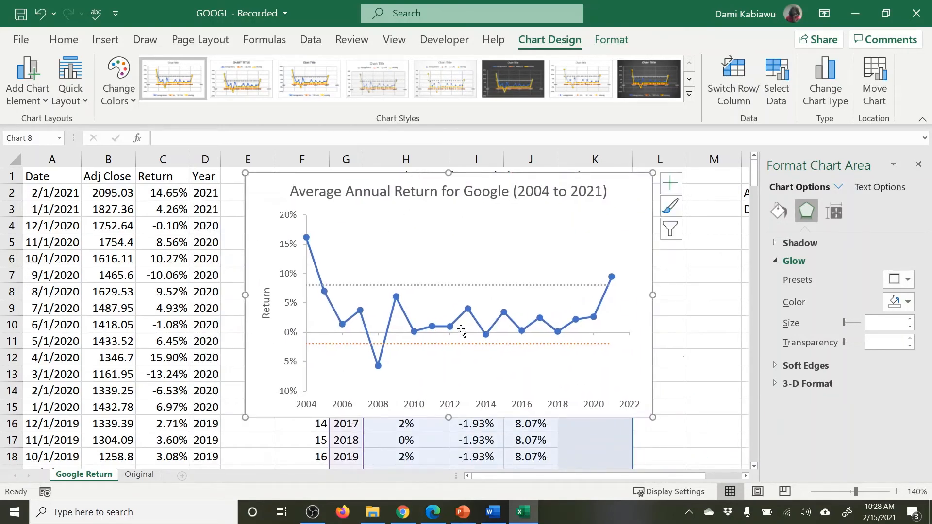
left_click(479, 326)
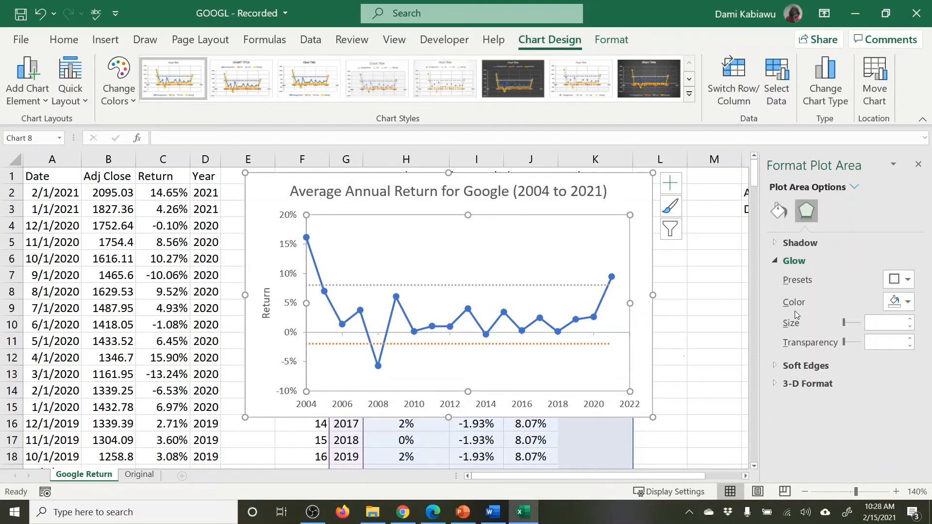
left_click(592, 174)
left_click_drag(592, 173, 516, 225)
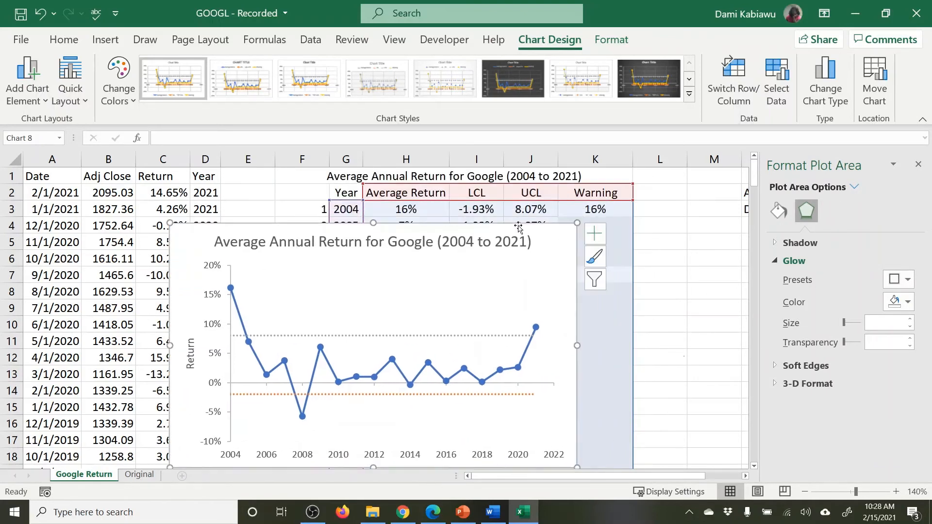
left_click(613, 210)
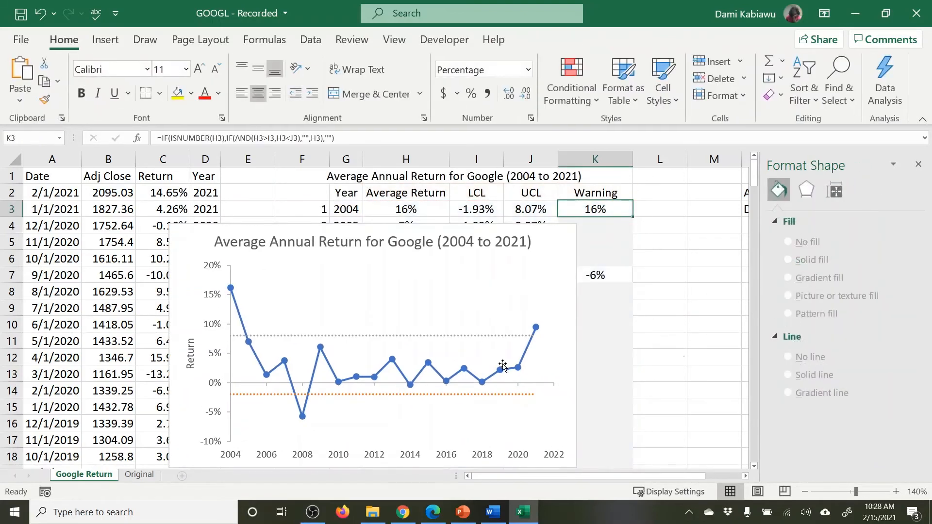
left_click(504, 370)
left_click(703, 326)
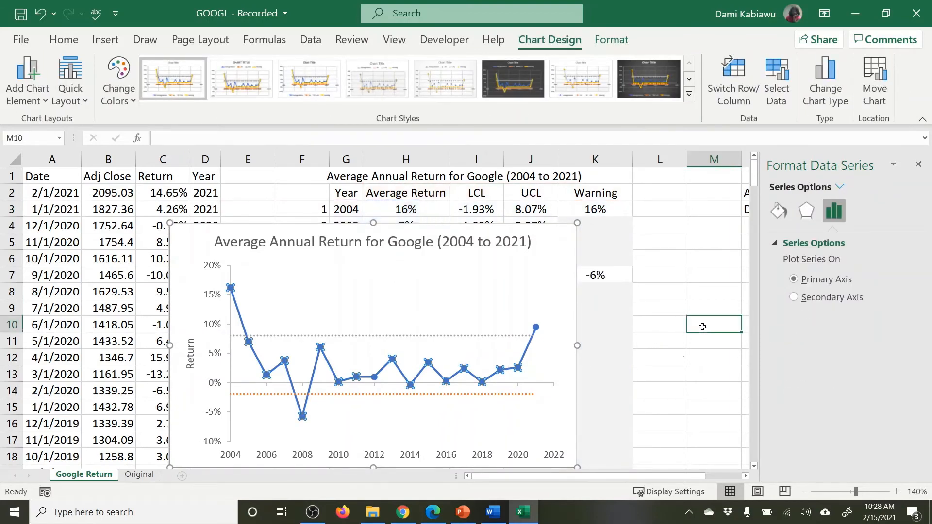
left_click(483, 266)
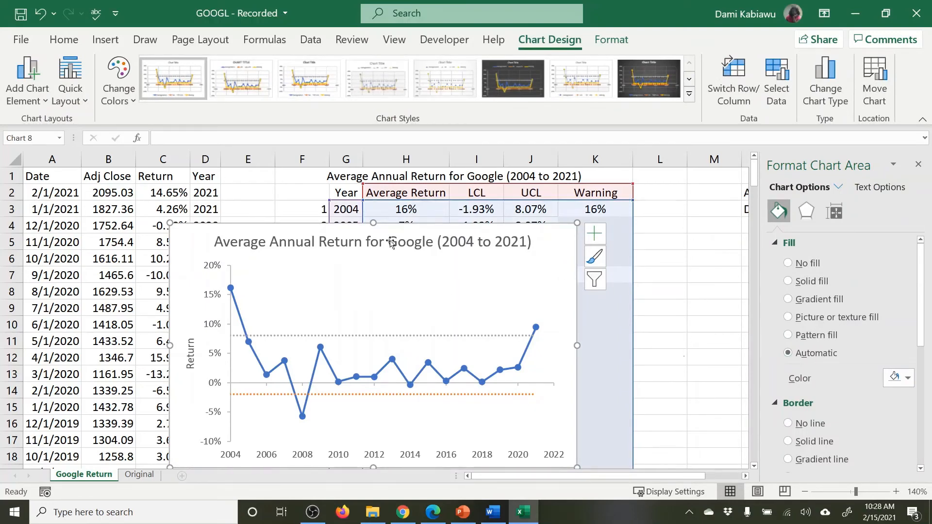
- Undo the recent chart moves and the last formatting changes made to the Warning series
left_click(40, 14)
left_click(40, 15)
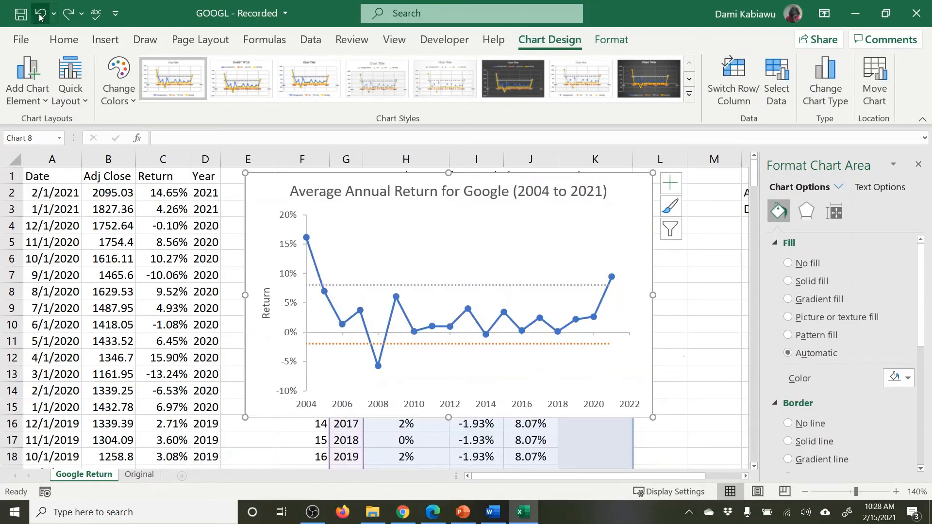
left_click(40, 15)
left_click(41, 14)
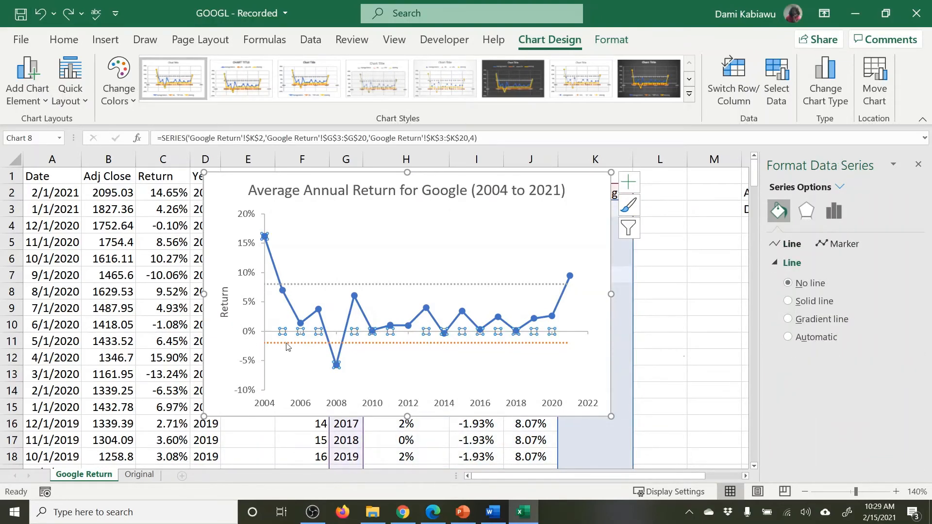
- Set the Warning series' marker option to Automatic and its marker fill to No fill
left_click(842, 244)
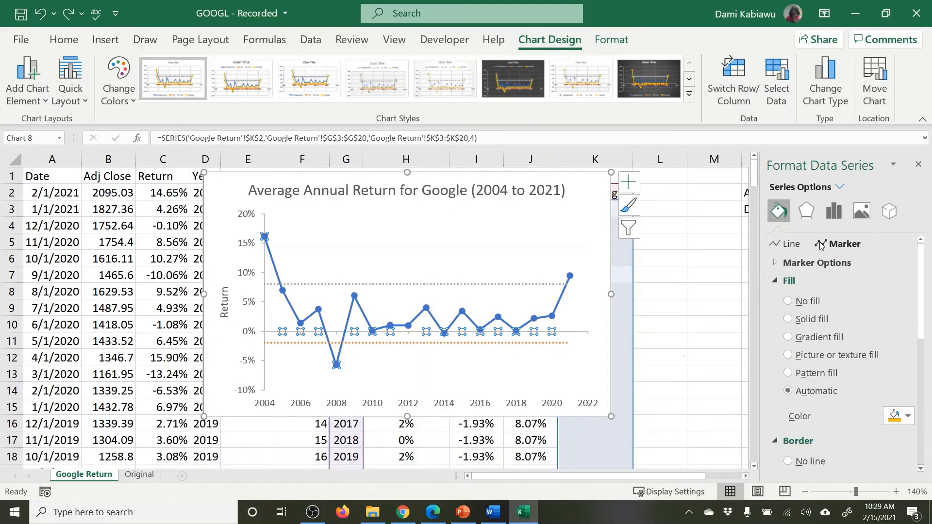
left_click(788, 263)
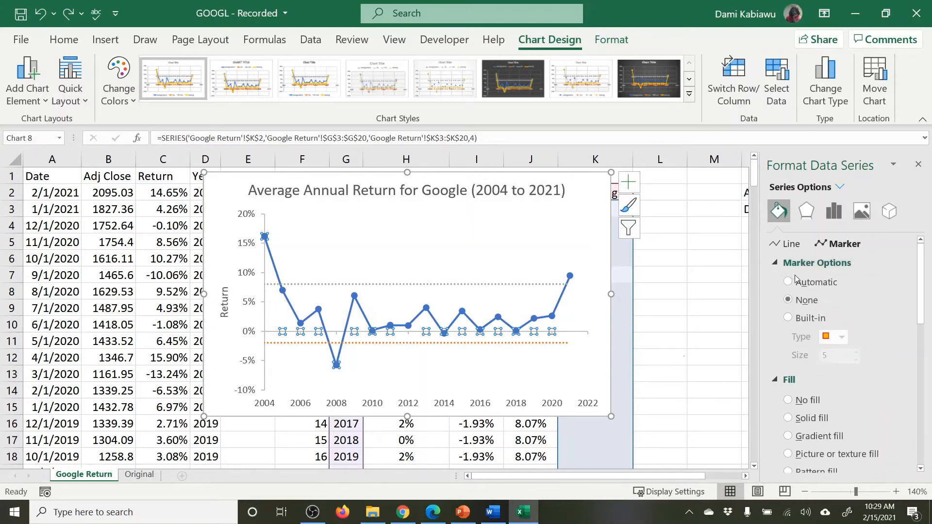
left_click(802, 284)
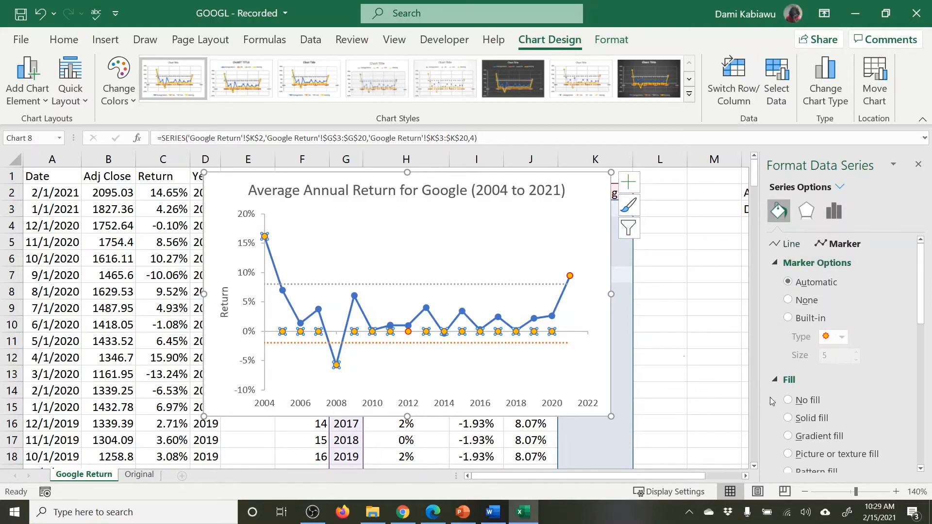
left_click(789, 401)
scroll(801, 403, "down", 5)
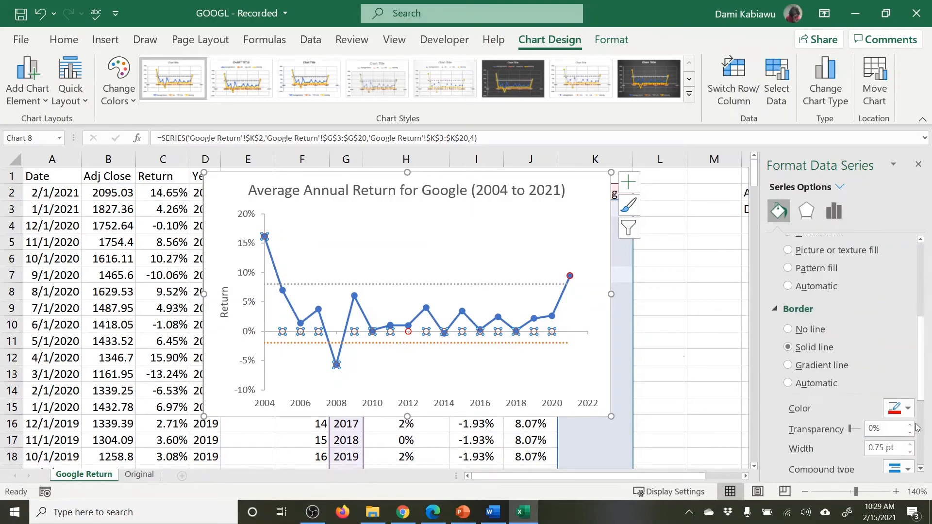
- Give the Warning series a glow in standard red and close the formatting pane
left_click(806, 213)
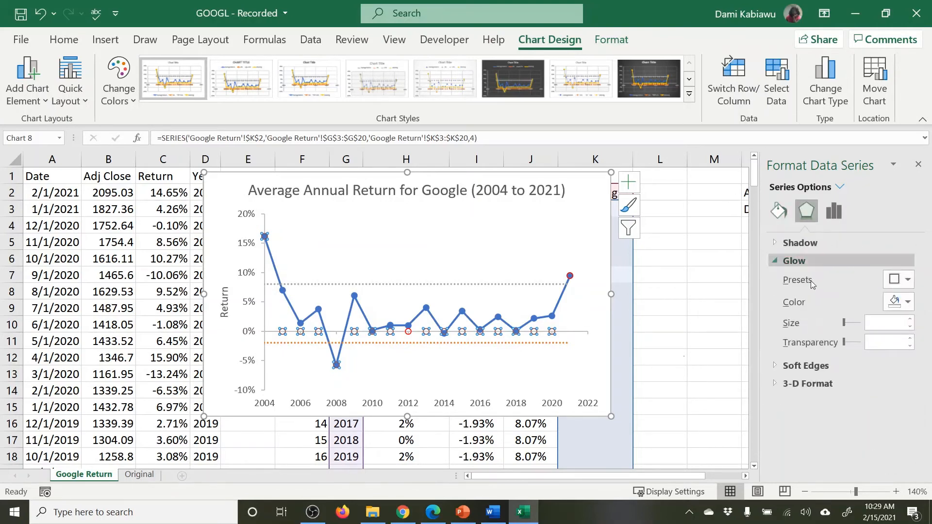
left_click(909, 302)
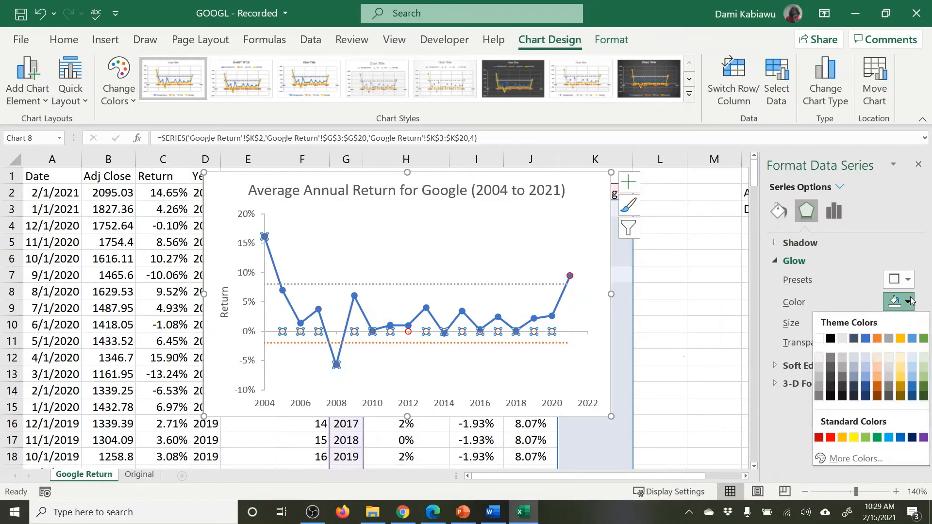
left_click(830, 437)
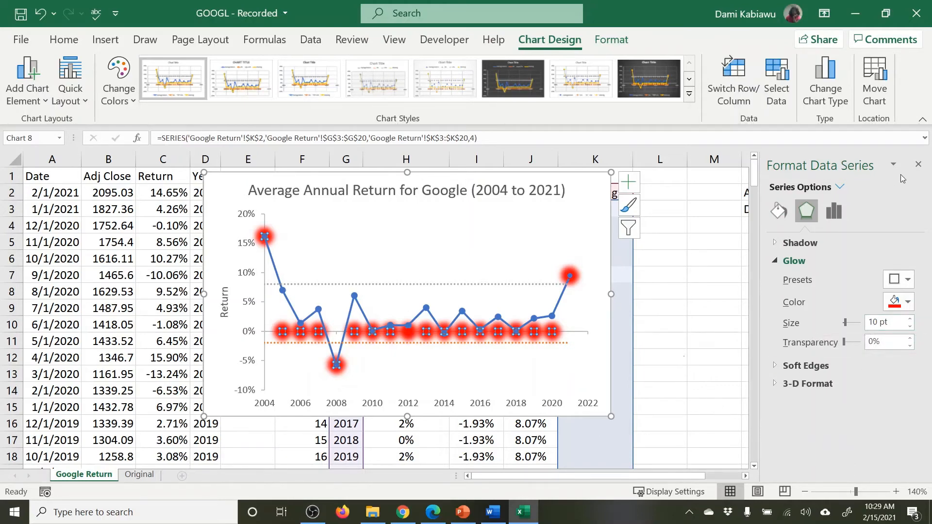
left_click(919, 168)
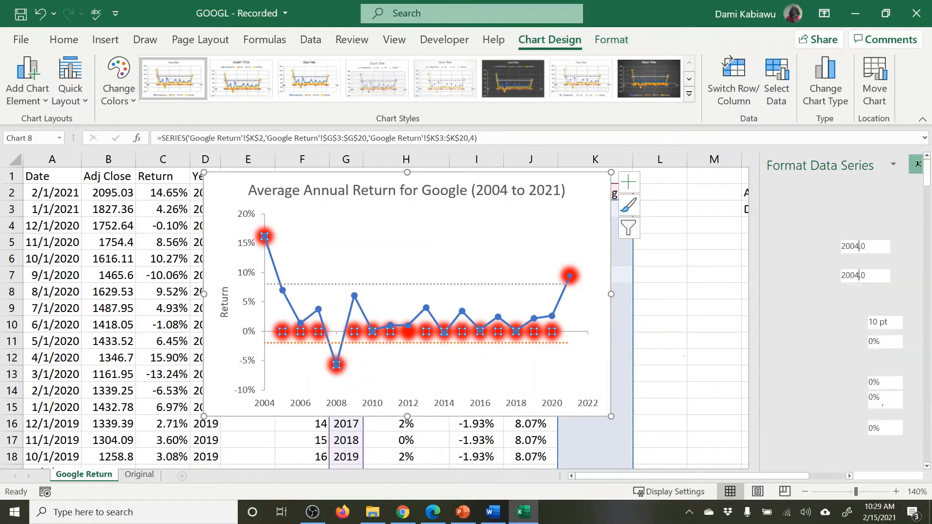
- Move the chart clear of the Warning column and check the formulas in K3 and K4
left_click_drag(475, 176, 728, 179)
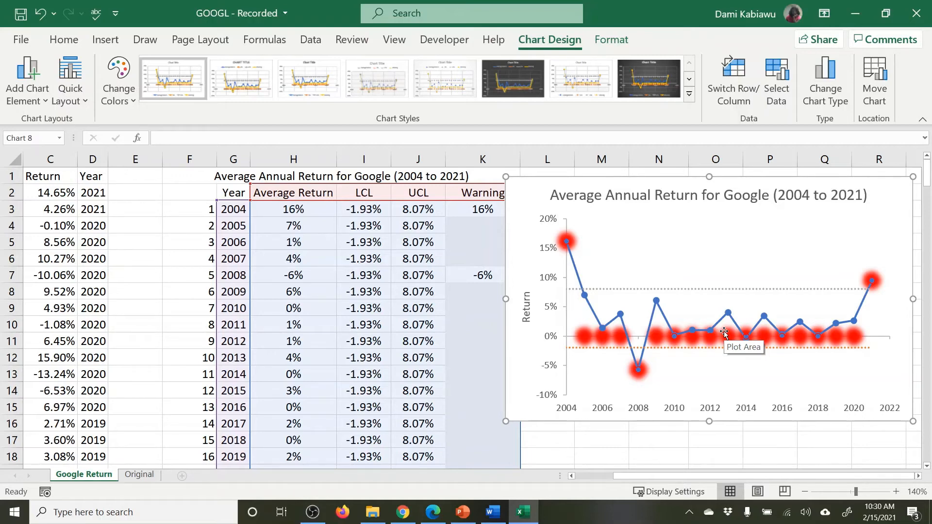
left_click(481, 209)
left_click(477, 226)
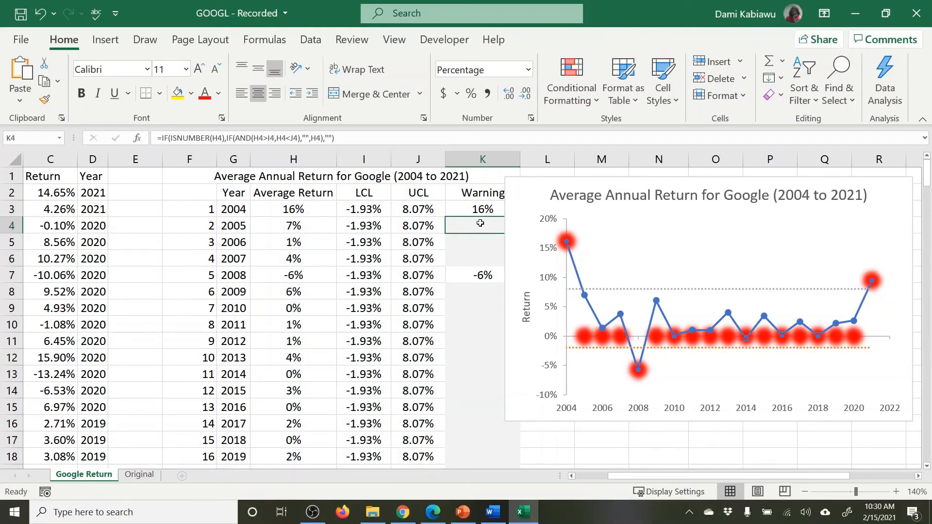
left_click(485, 206)
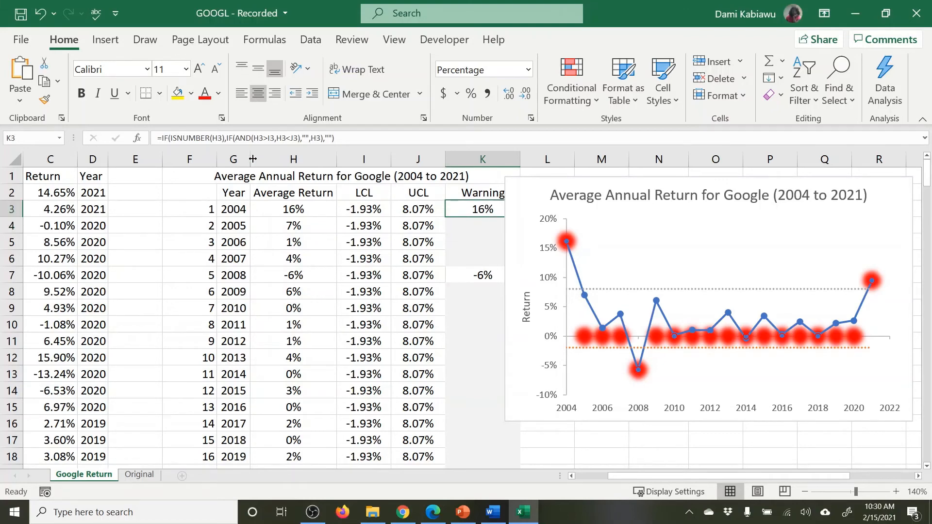
double_click(452, 207)
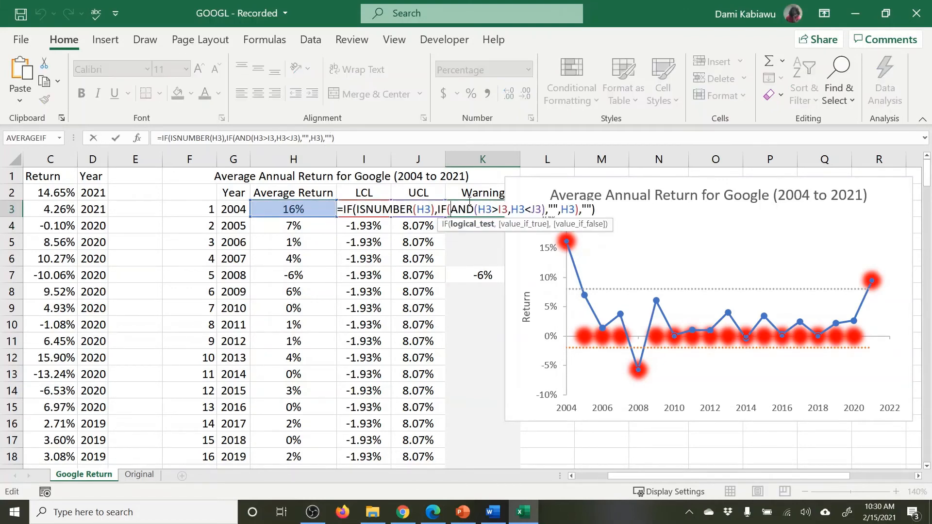
left_click(578, 186)
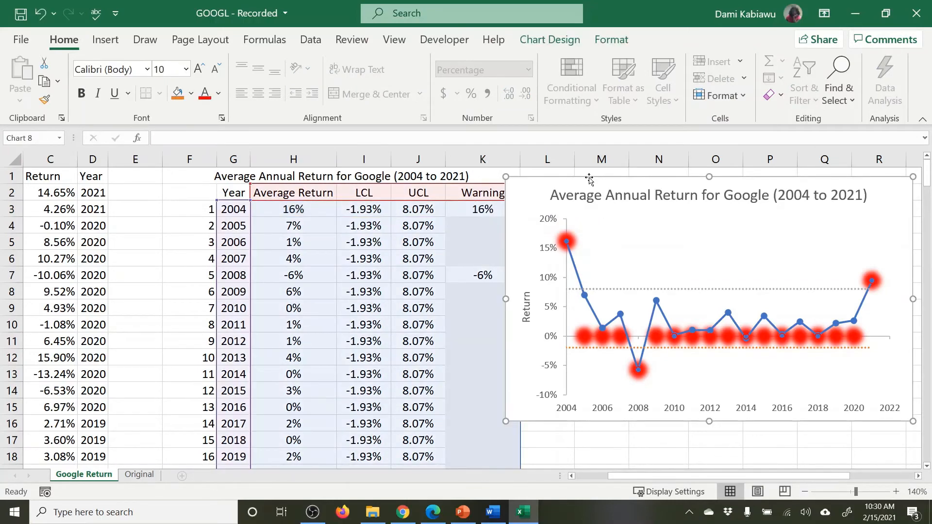
left_click_drag(577, 186, 521, 295)
- Edit the Warning formula in K3 so the inner IF returns #N/A instead of empty text for returns within the limits
double_click(465, 209)
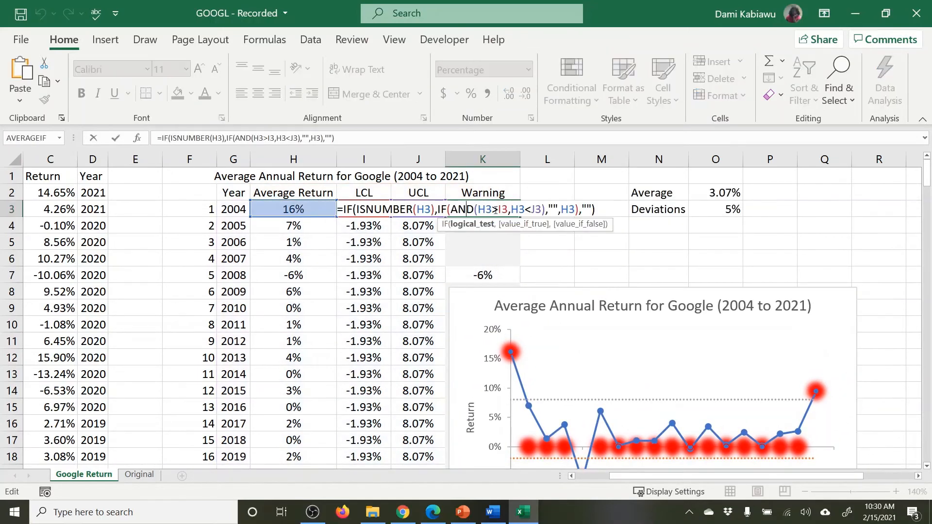
left_click(588, 209)
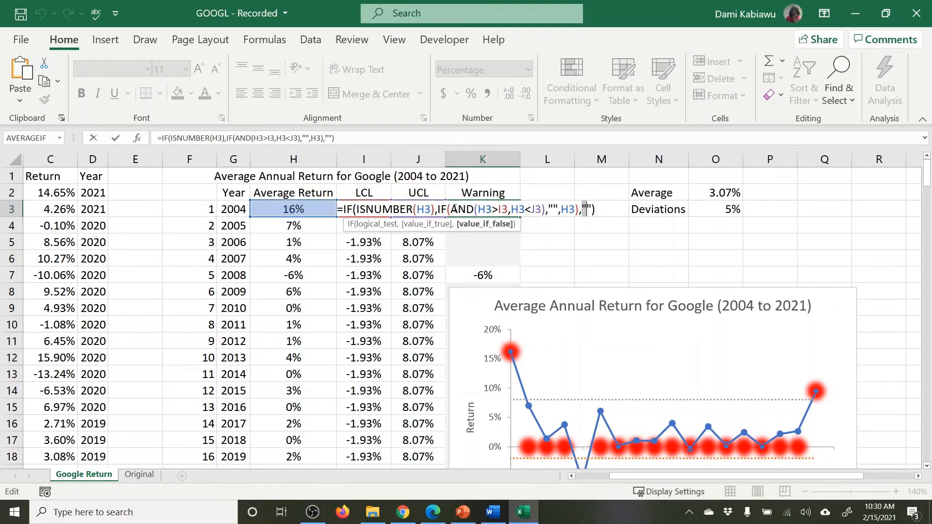
left_click(554, 208)
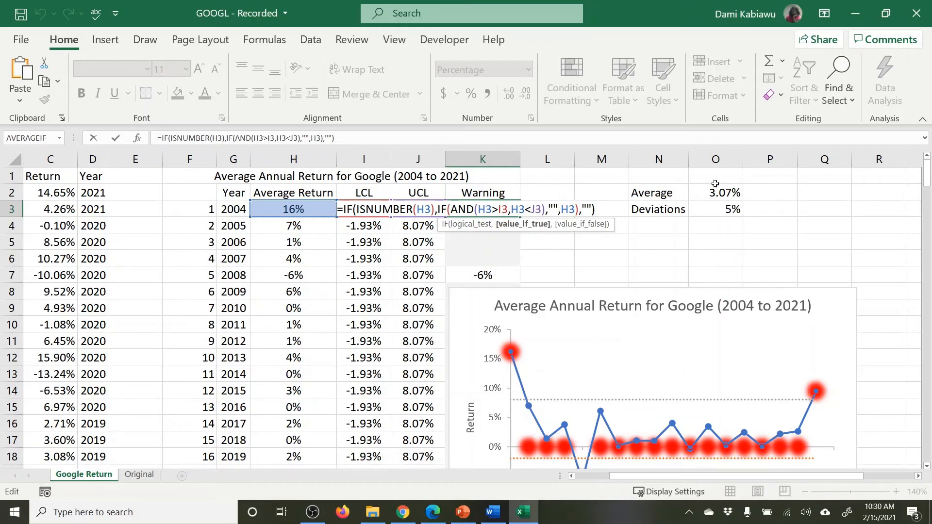
key("BackSpace")
key("BackSpace")
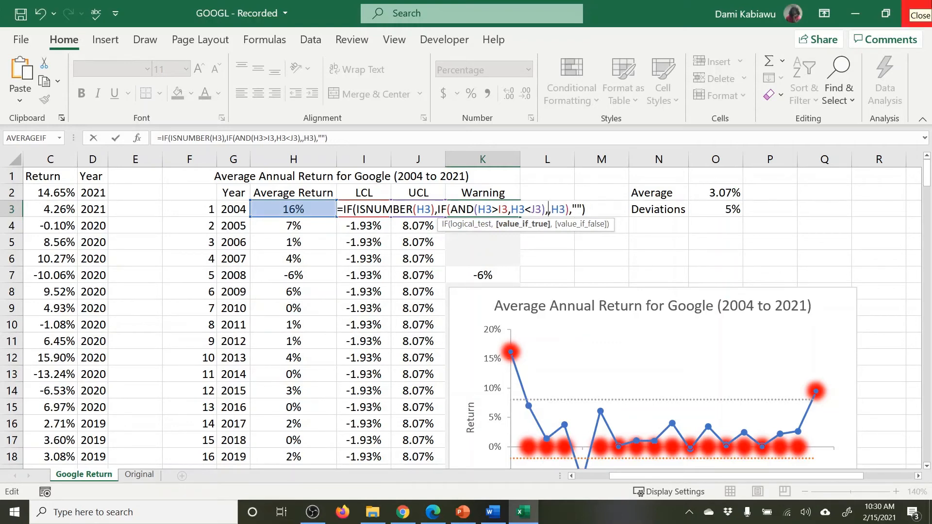
type("#")
type("N/")
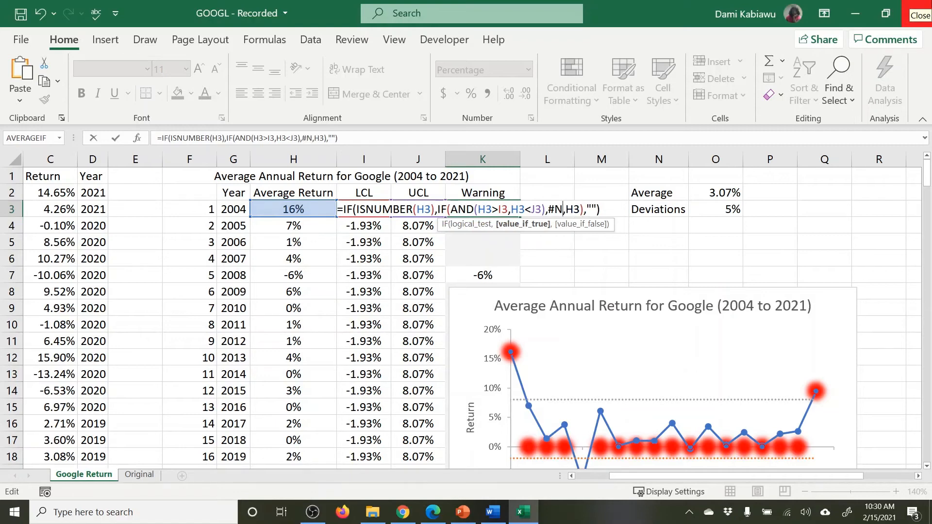
type("A")
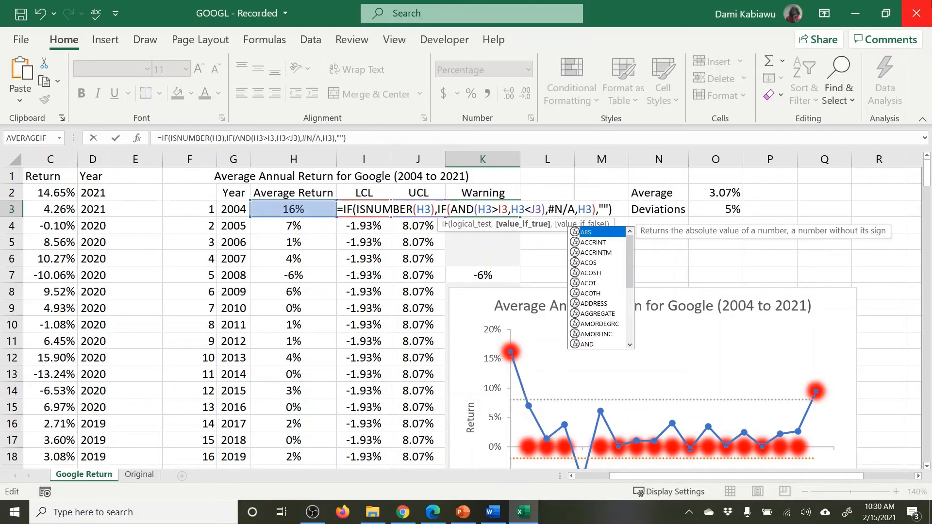
key("Return")
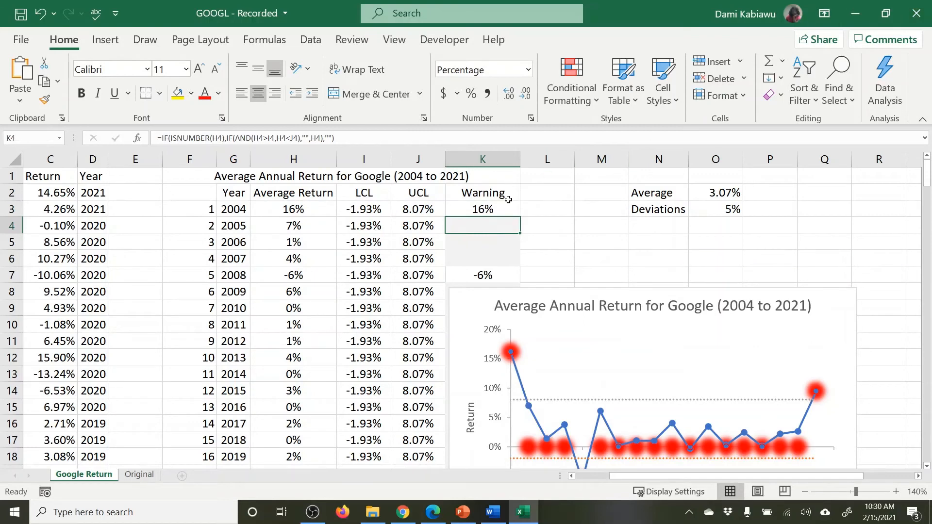
- Move the chart beside the summary table and fill the Warning formula from K3 down to K199
left_click(518, 211)
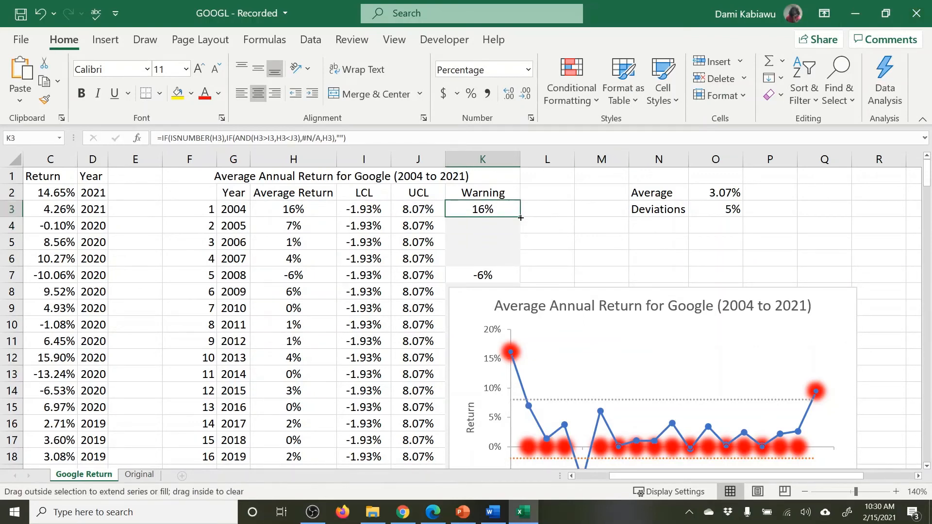
left_click_drag(498, 289, 574, 183)
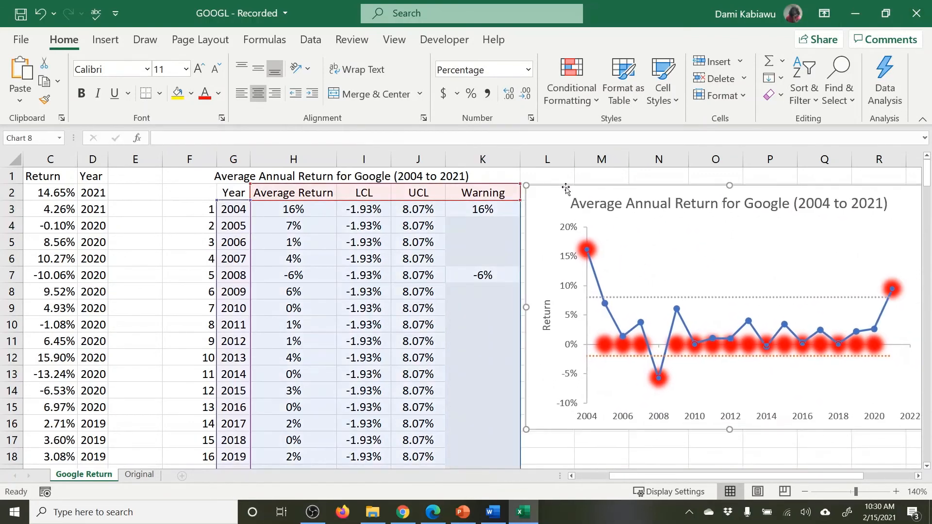
left_click(497, 215)
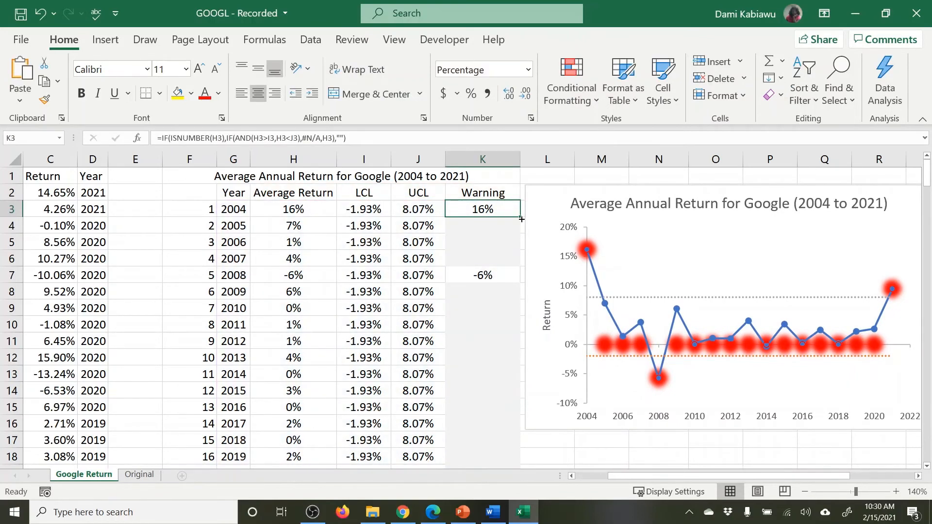
left_click_drag(521, 219, 509, 360)
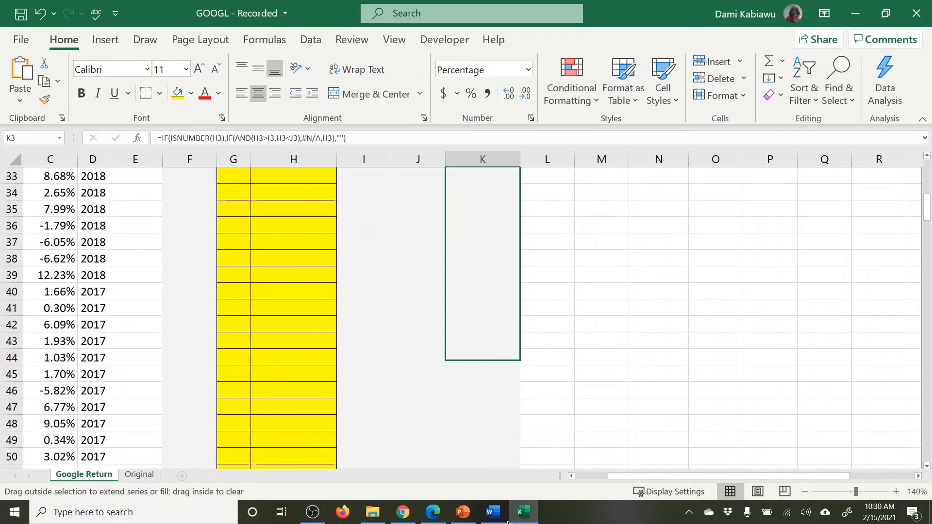
left_click_drag(508, 523, 500, 413)
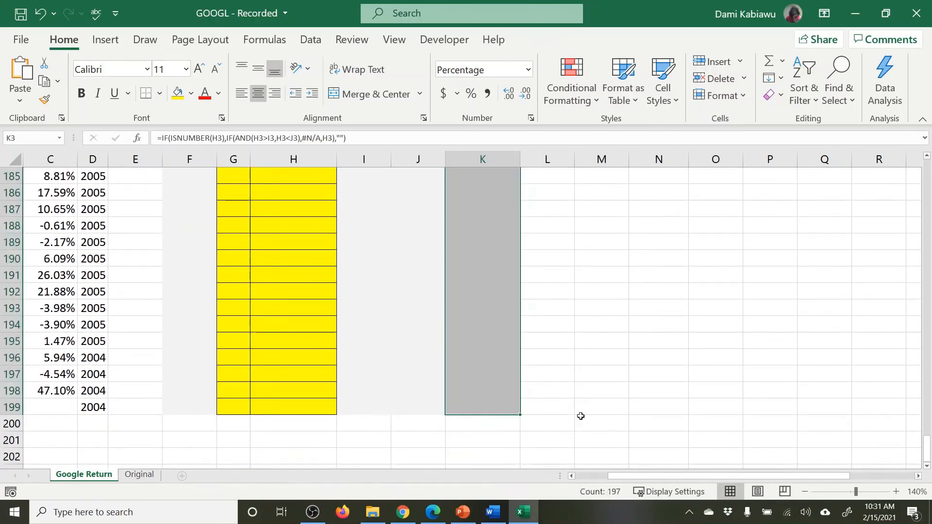
scroll(580, 416, "up", 20)
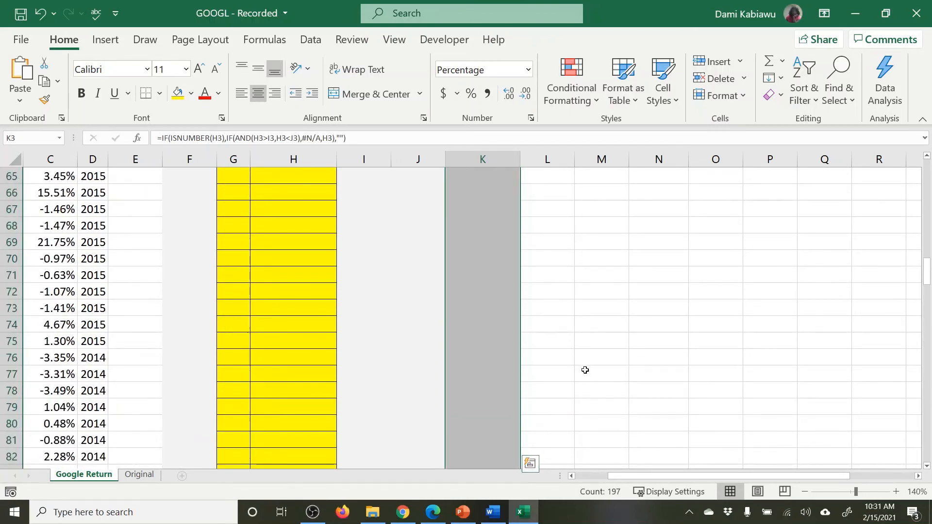
scroll(585, 371, "up", 20)
left_click(500, 330)
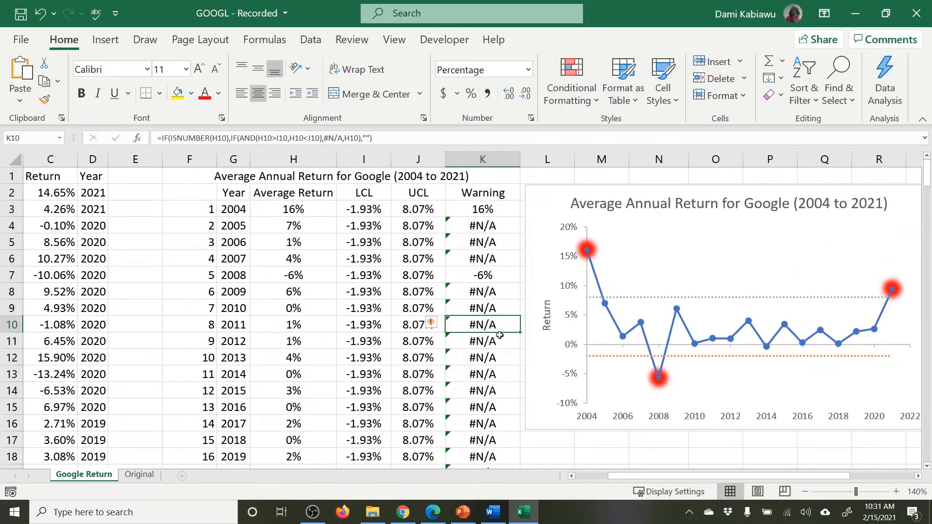
- Check the Warning formulas in K7, K8 and K11 and reposition the chart just beside the Warning column
left_click(488, 287)
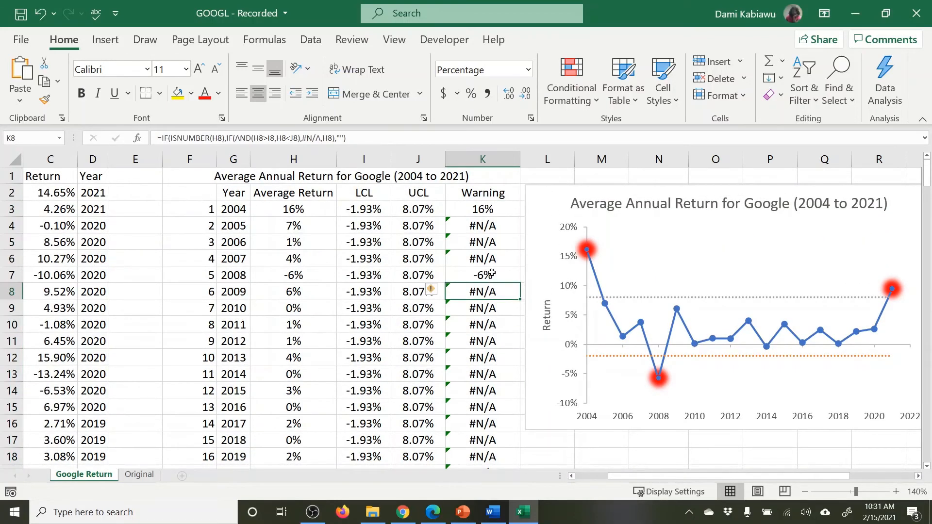
left_click(491, 274)
left_click(490, 291)
left_click(488, 339)
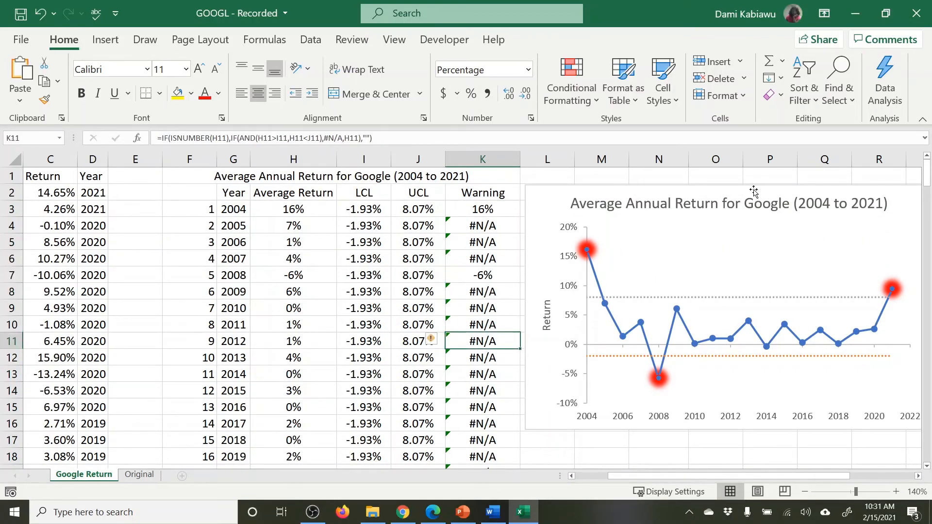
left_click_drag(754, 192, 634, 201)
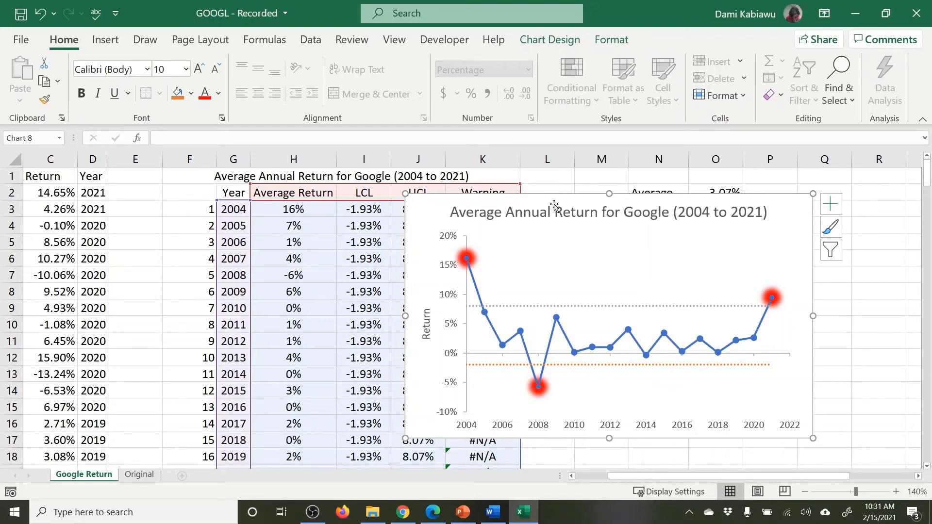
left_click_drag(554, 205, 671, 192)
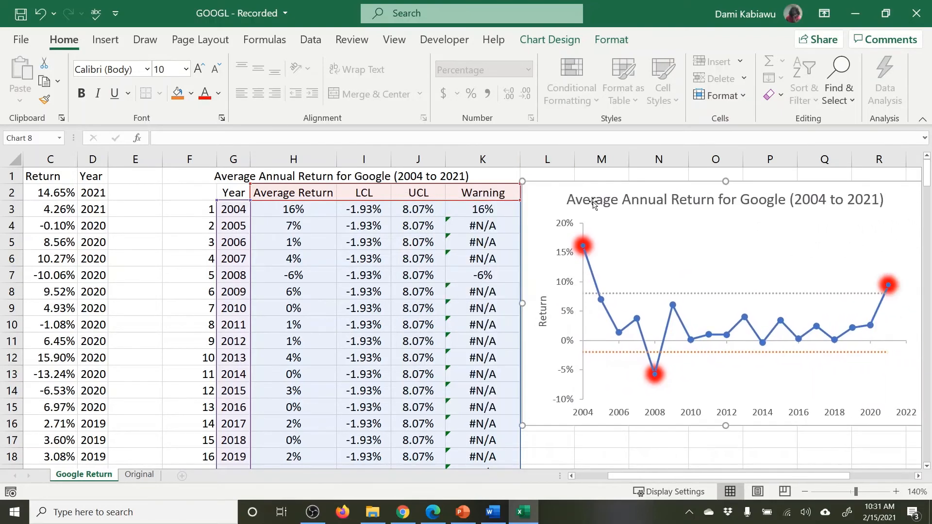
- Start a Text That Contains conditional formatting rule on K3:K199 for cells containing #N/A
left_click(485, 207)
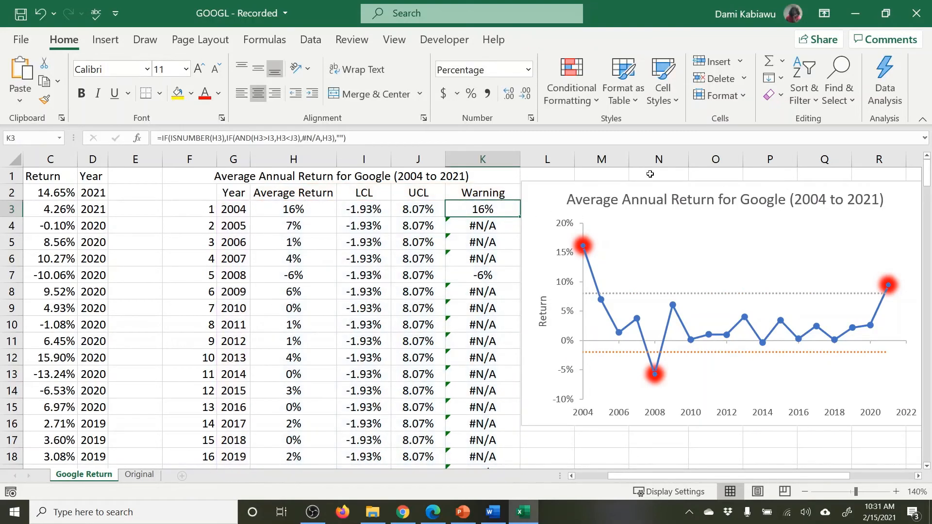
key("ctrl+shift+Down")
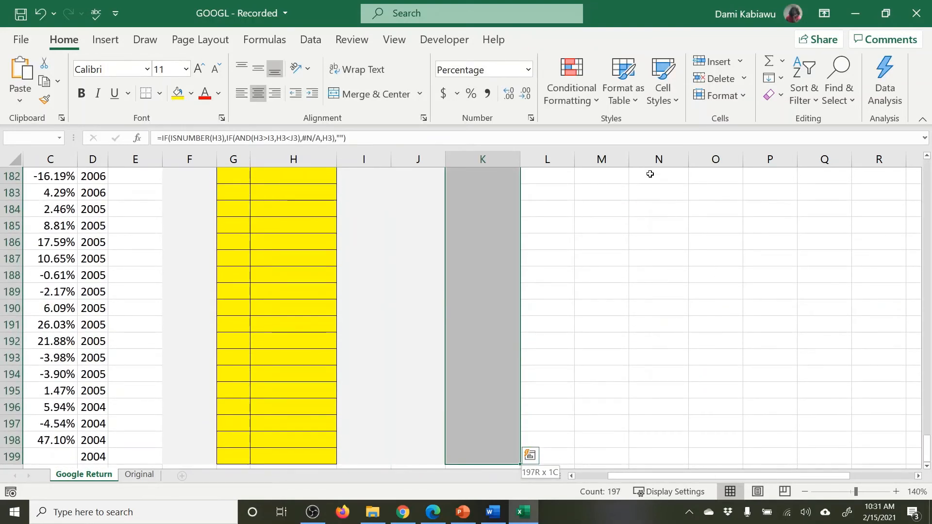
left_click(584, 69)
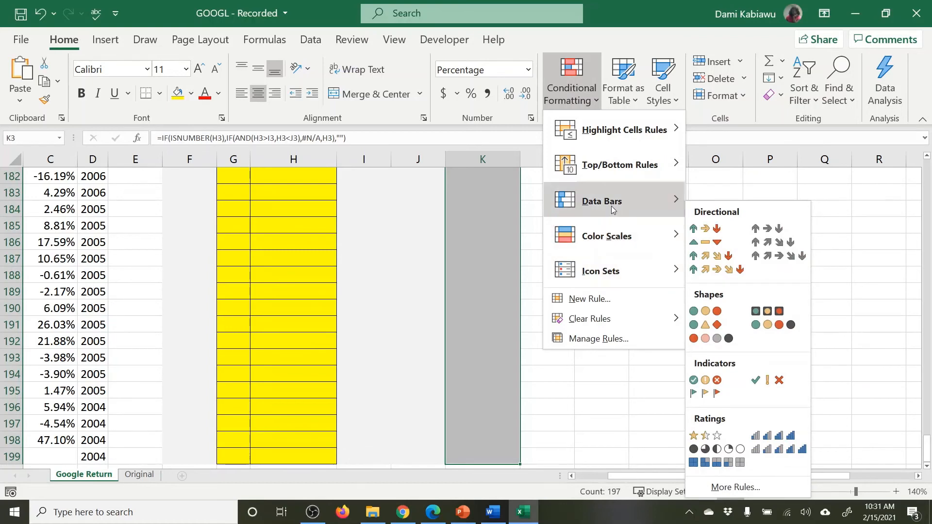
mouse_move(602, 130)
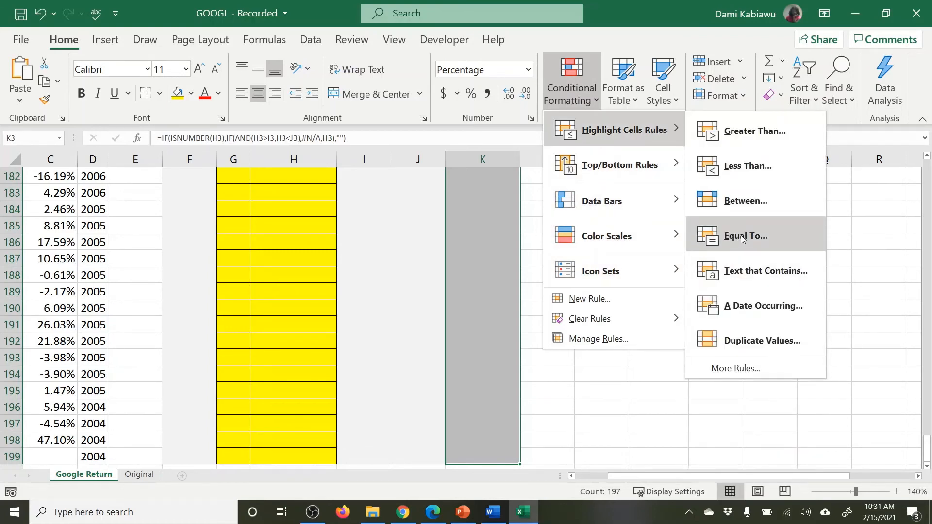
left_click(737, 269)
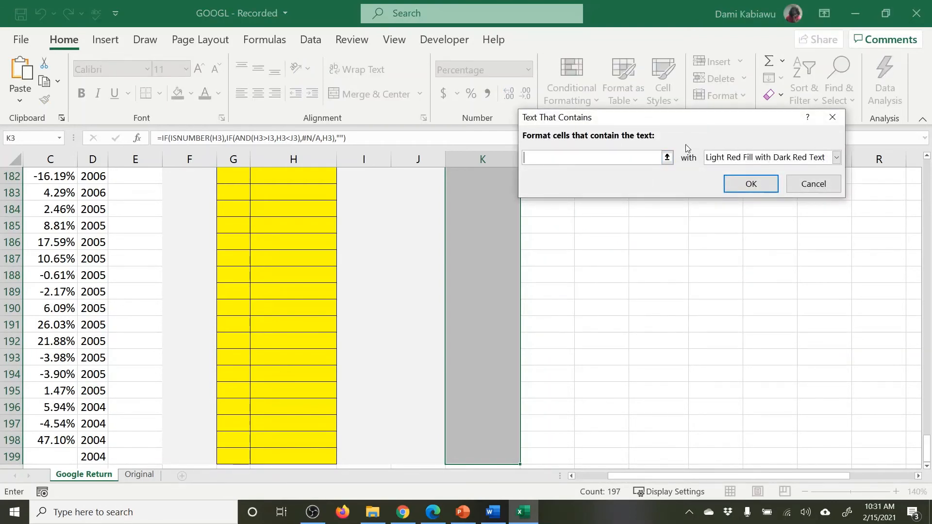
type("#N/A")
- Give the #N/A text rule a custom format with white font color and apply it
left_click(837, 158)
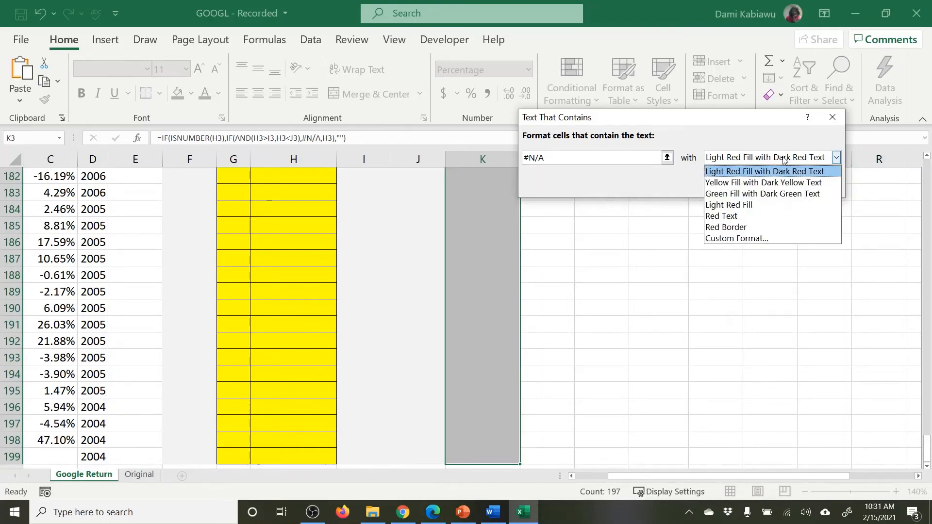
left_click(735, 238)
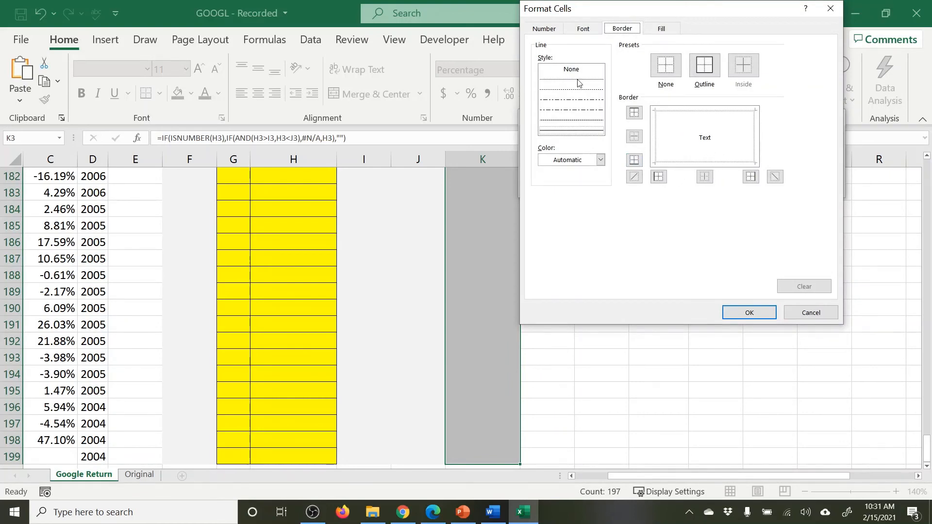
left_click(584, 30)
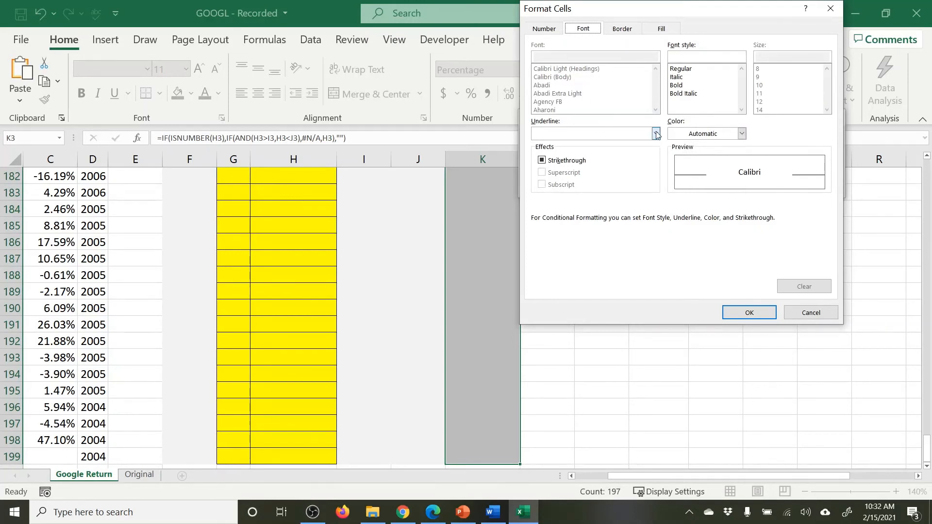
left_click(741, 134)
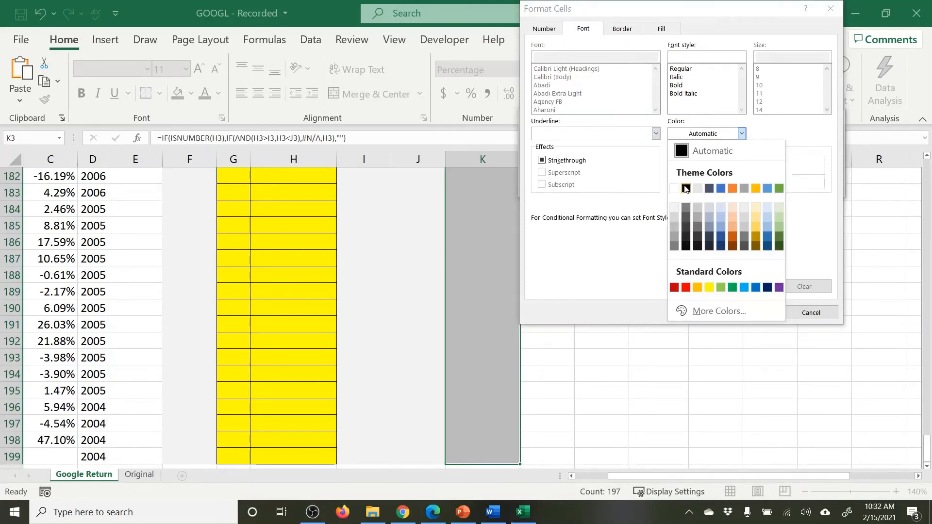
left_click(675, 189)
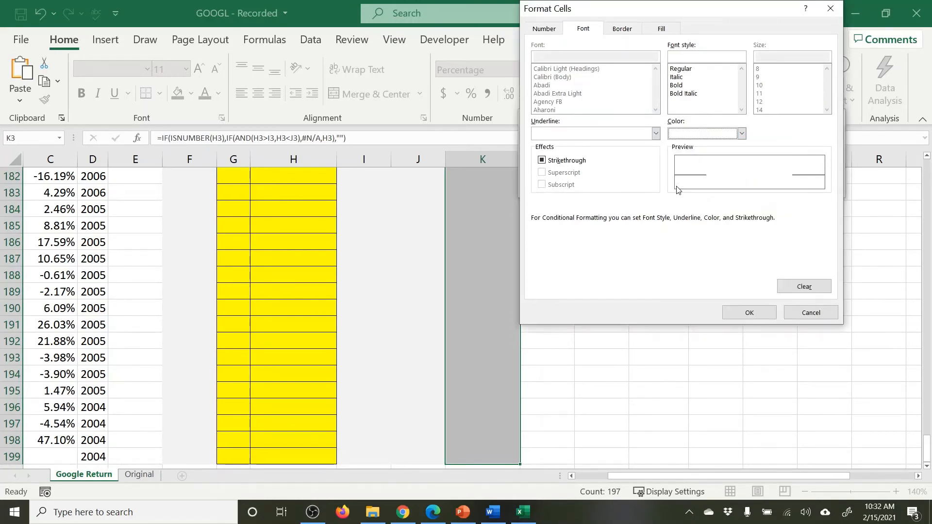
left_click(752, 313)
left_click(753, 182)
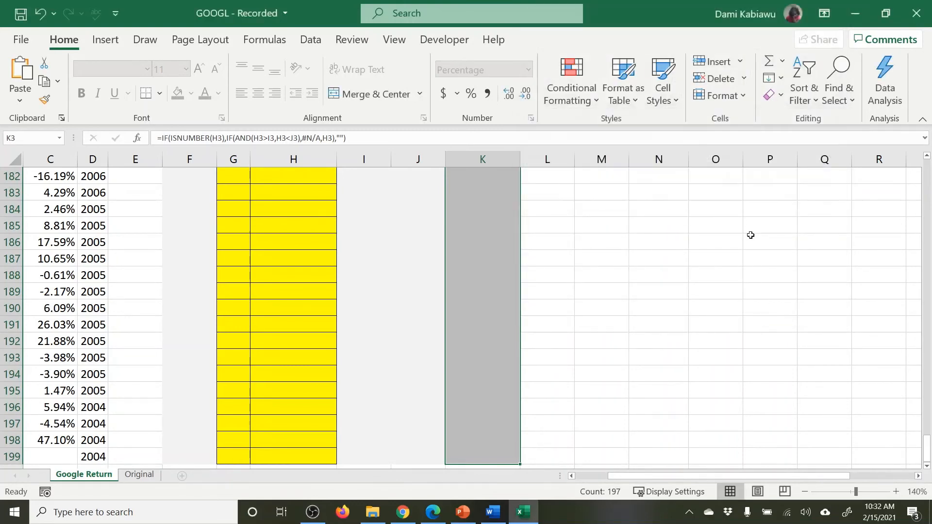
- Check how the Warning cells K3 to K5 at the start of the column are displayed
scroll(707, 296, "up", 1)
scroll(707, 296, "up", 20)
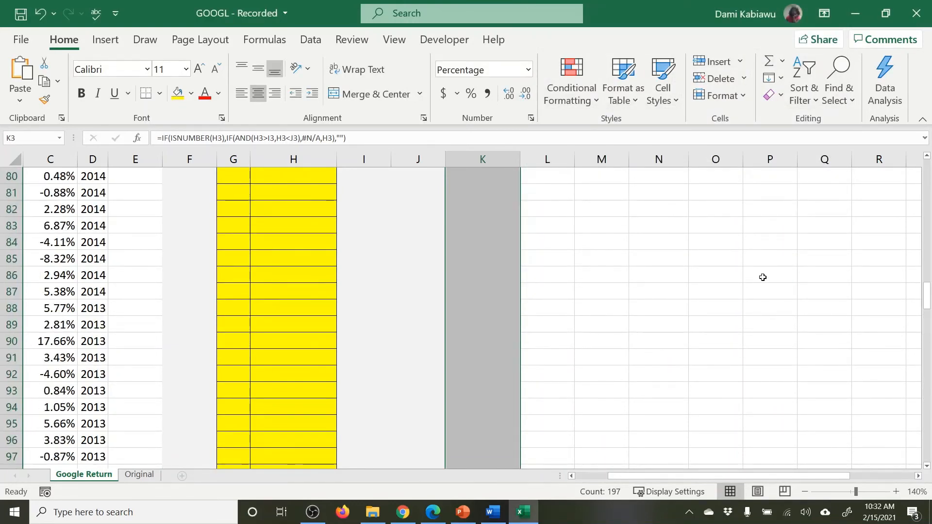
scroll(754, 274, "up", 20)
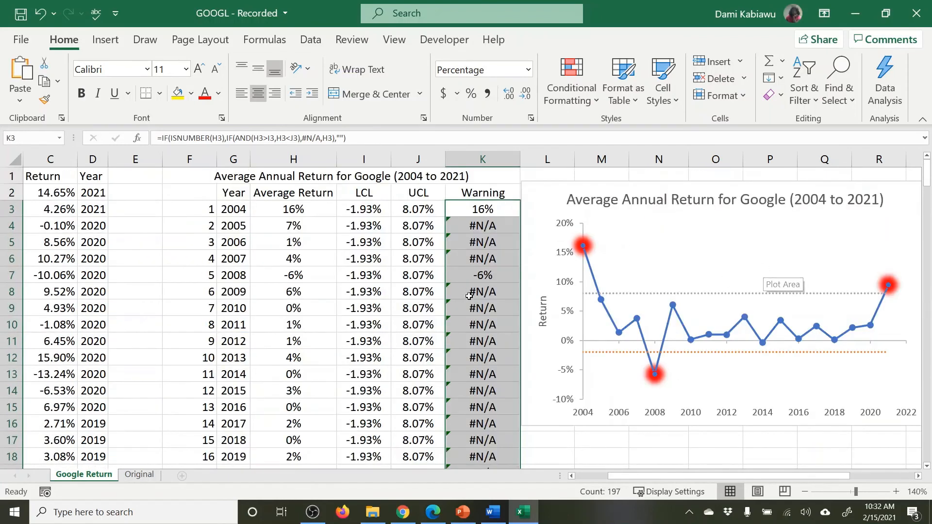
left_click(497, 237)
left_click(480, 223)
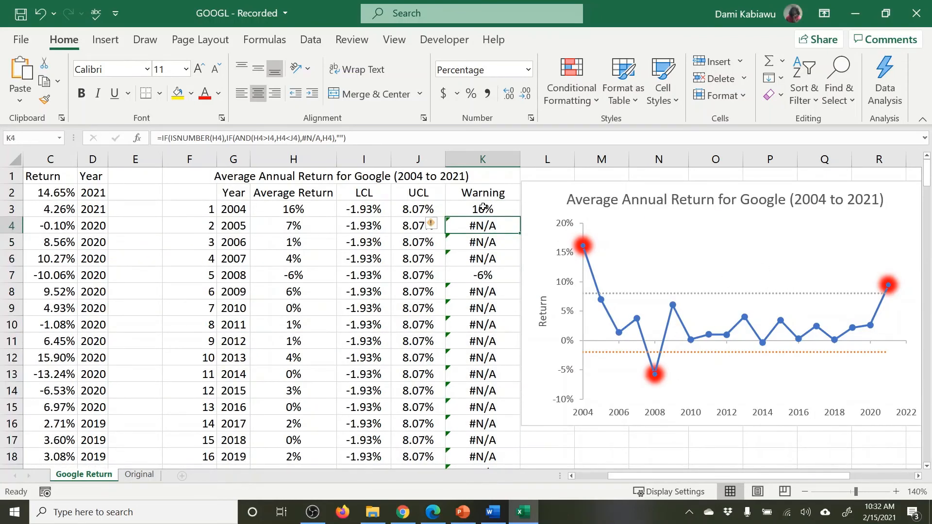
left_click(483, 208)
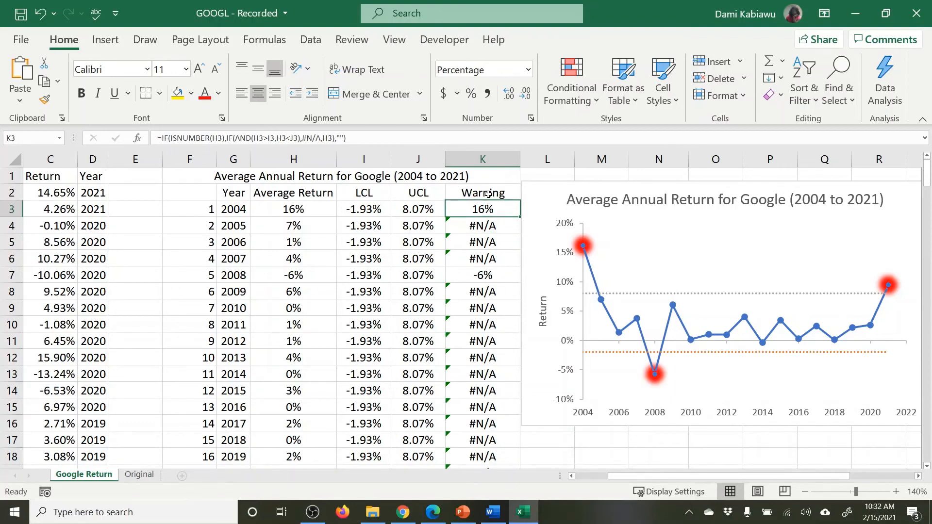
- Select K2:K199 and delete the "Cell Value contains #N/A" rule from its conditional formatting rules
left_click(489, 194)
key("ctrl+shift+Down")
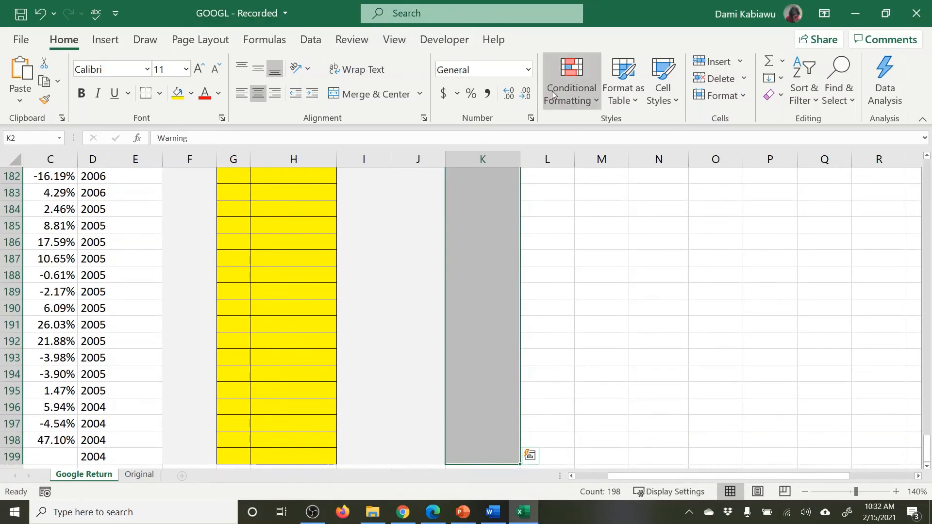
left_click(565, 79)
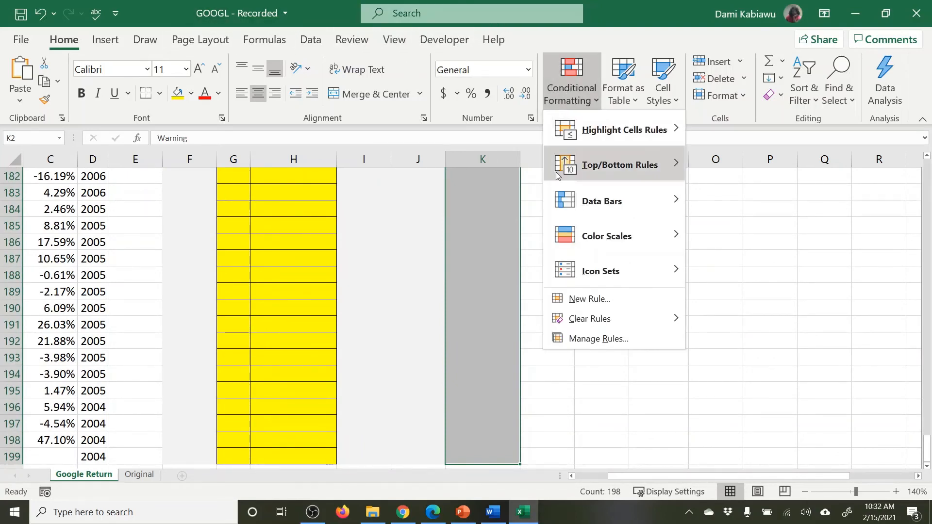
mouse_move(610, 129)
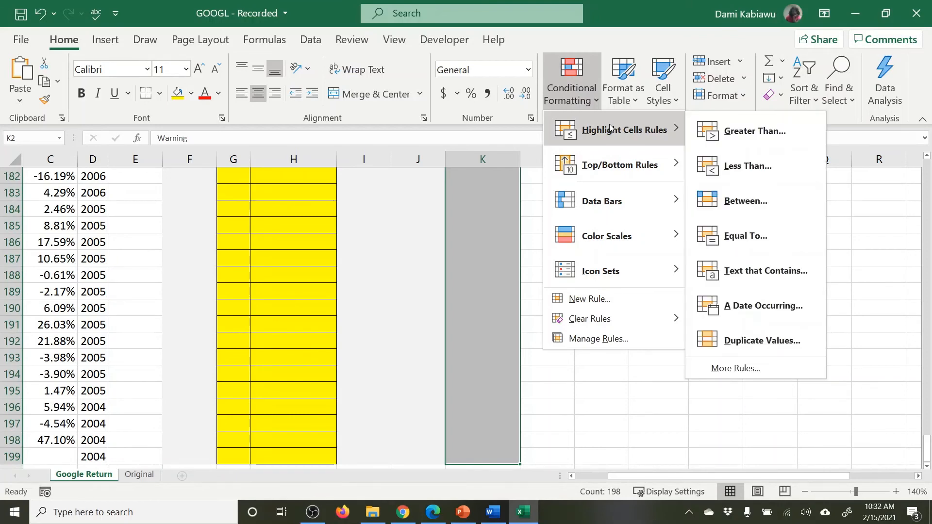
left_click(602, 337)
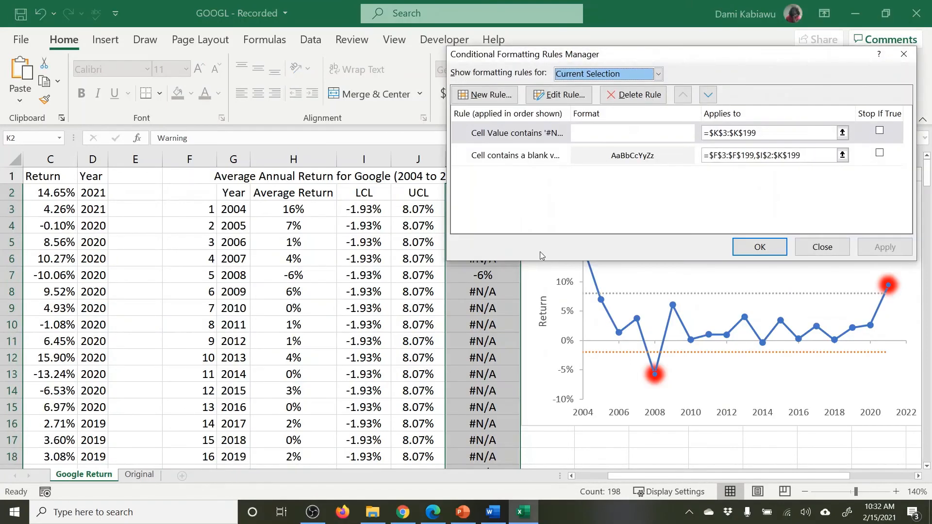
left_click(540, 133)
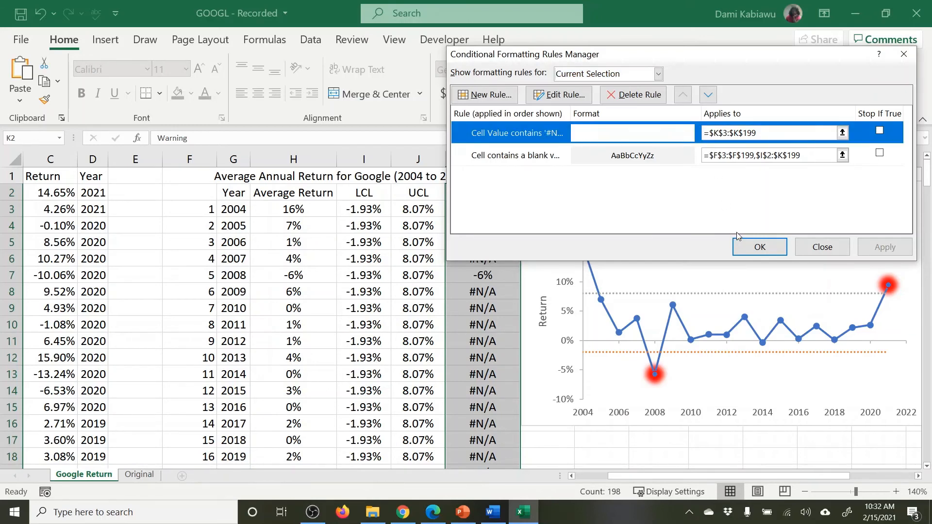
left_click(632, 97)
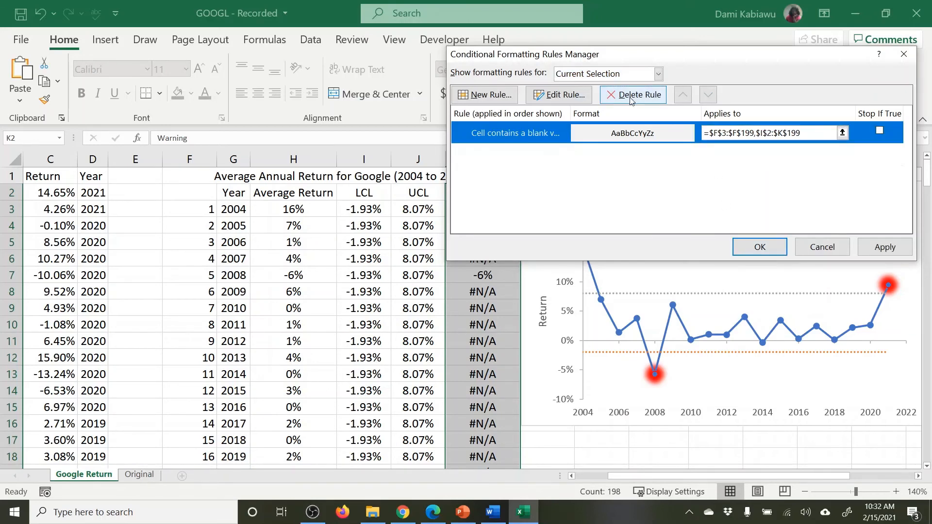
- Add a formula-based conditional formatting rule for K2:K199 with the formula =ifna(K2), using a relative cell reference
left_click(487, 95)
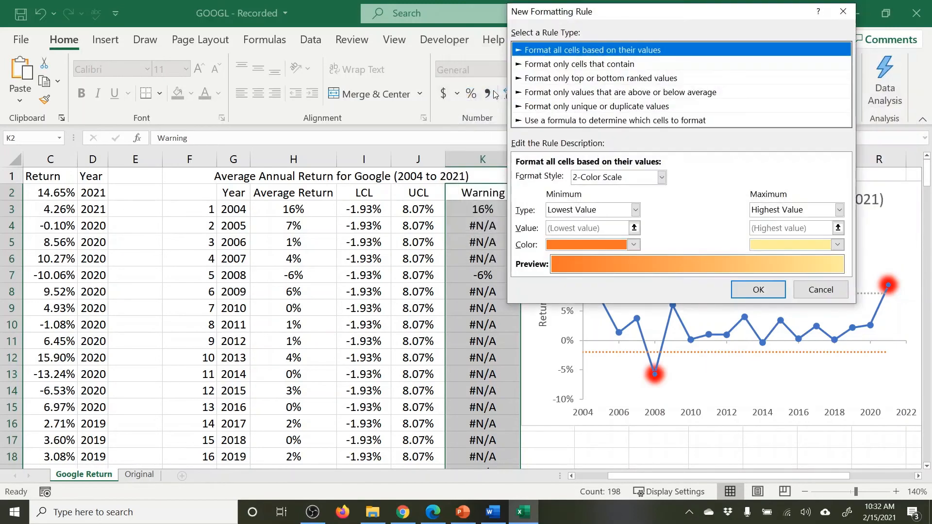
left_click(642, 121)
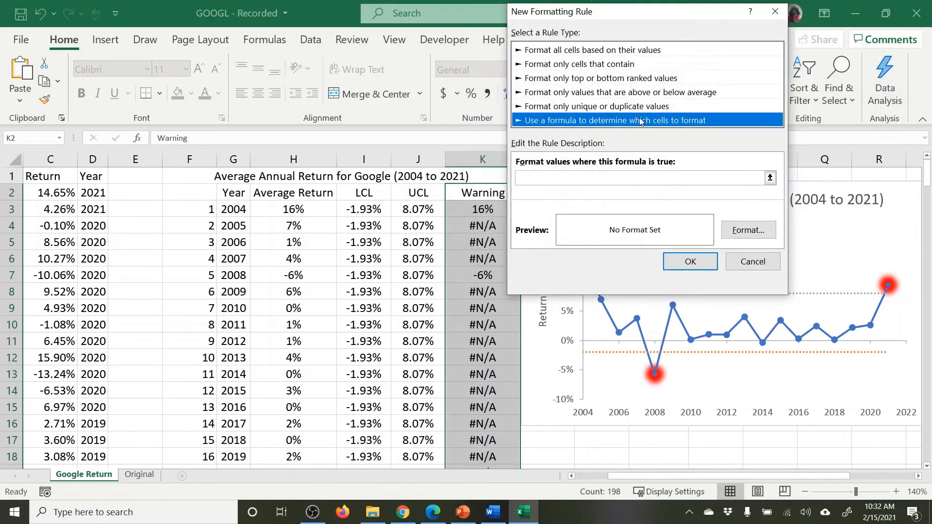
left_click(577, 177)
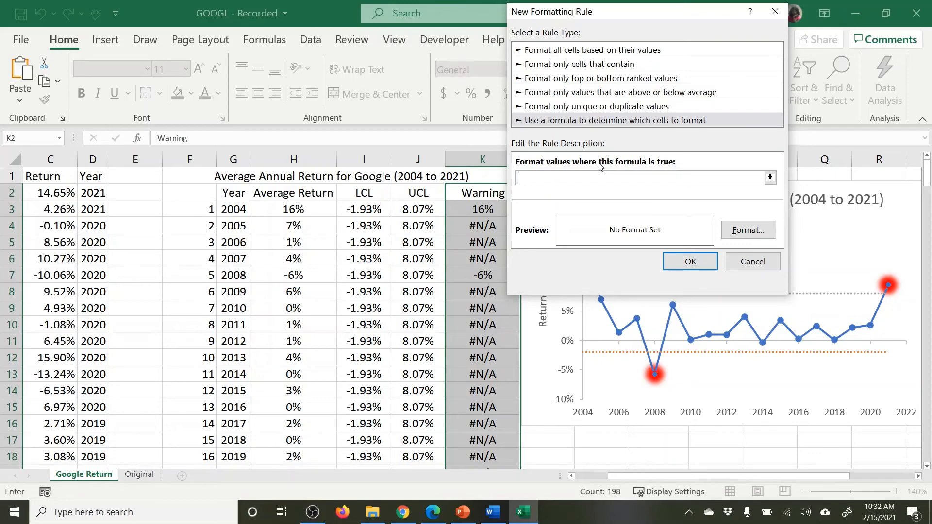
type("i")
key("BackSpace")
key("BackSpace")
type("(")
left_click(479, 194)
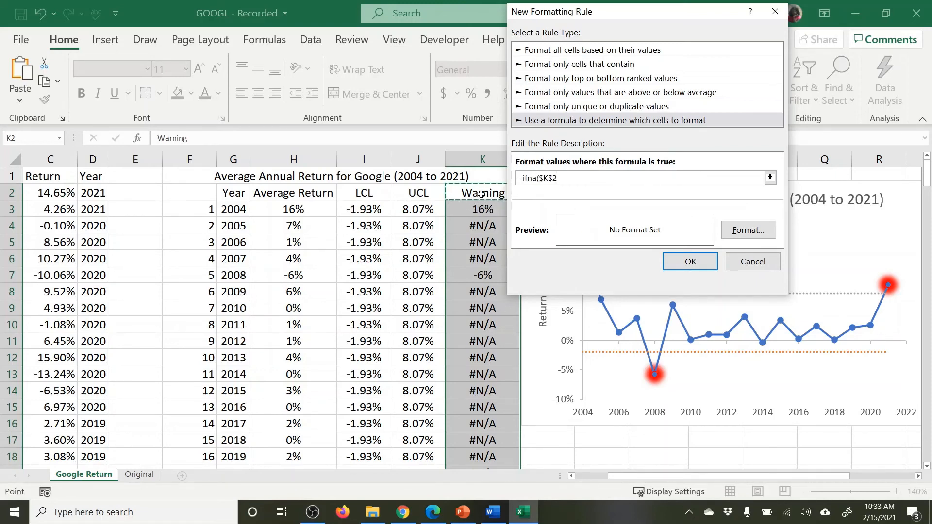
type(")")
key("F4")
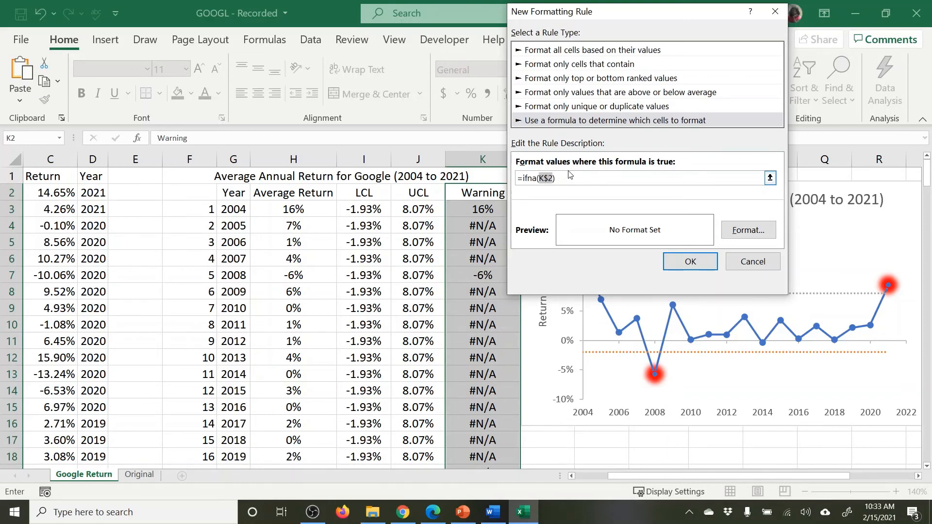
key("F4")
- Set the formula rule's font color to white and try to confirm the rule
left_click(748, 230)
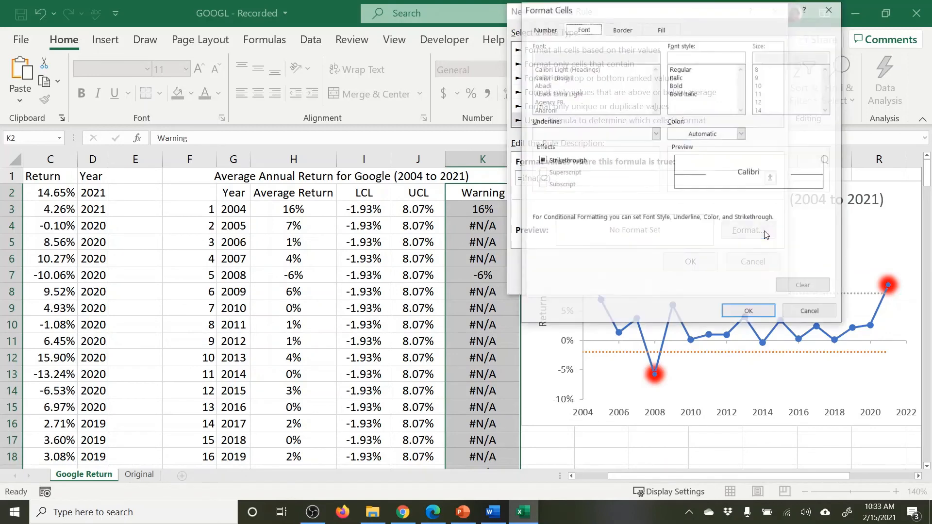
left_click(742, 134)
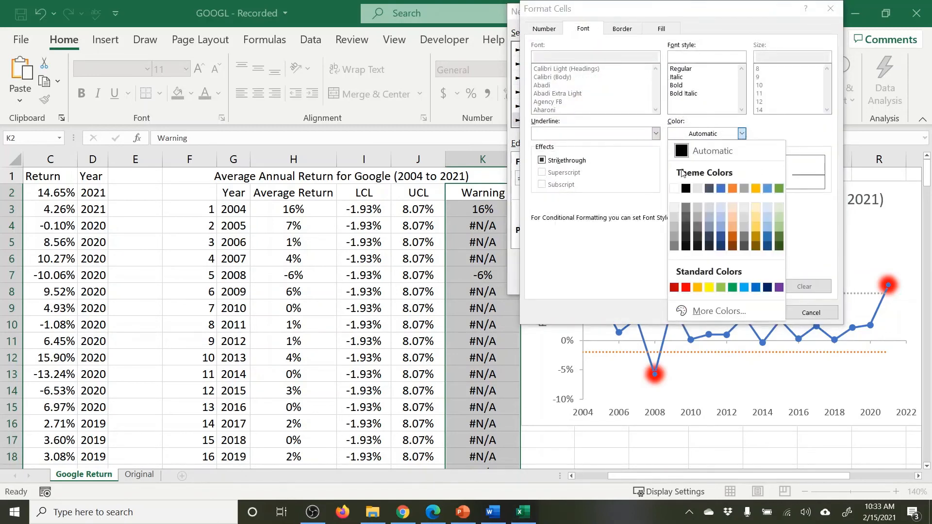
left_click(675, 189)
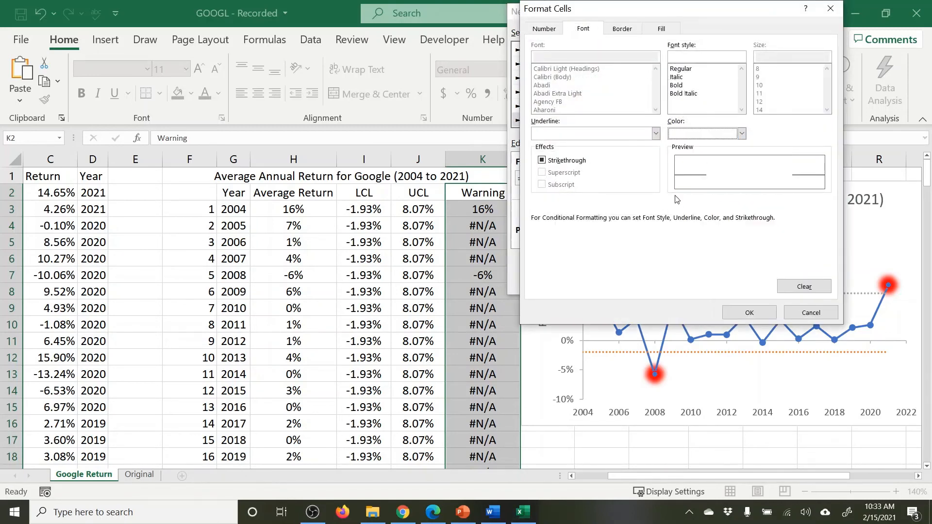
left_click(761, 313)
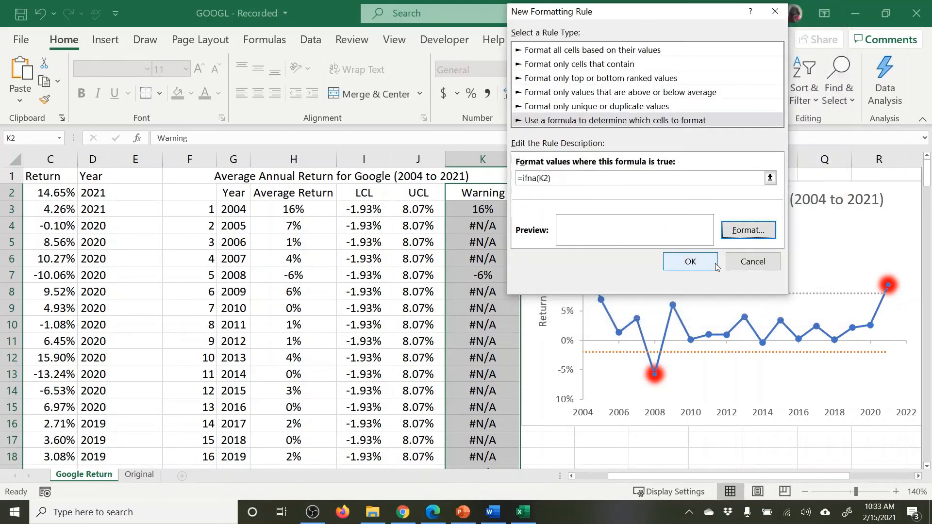
left_click(691, 261)
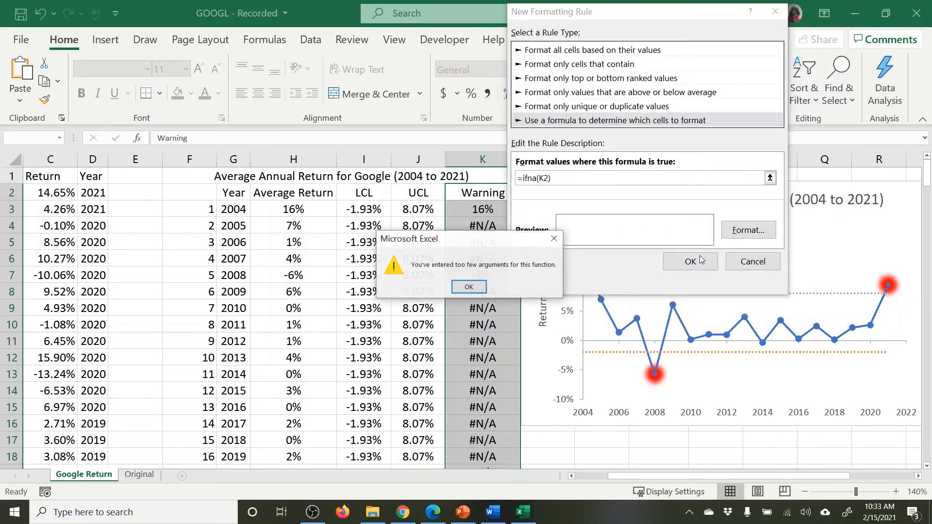
- Discard the unfinished =ifna(K2) formatting rule and leave the conditional formatting rules without applying further changes
left_click(469, 287)
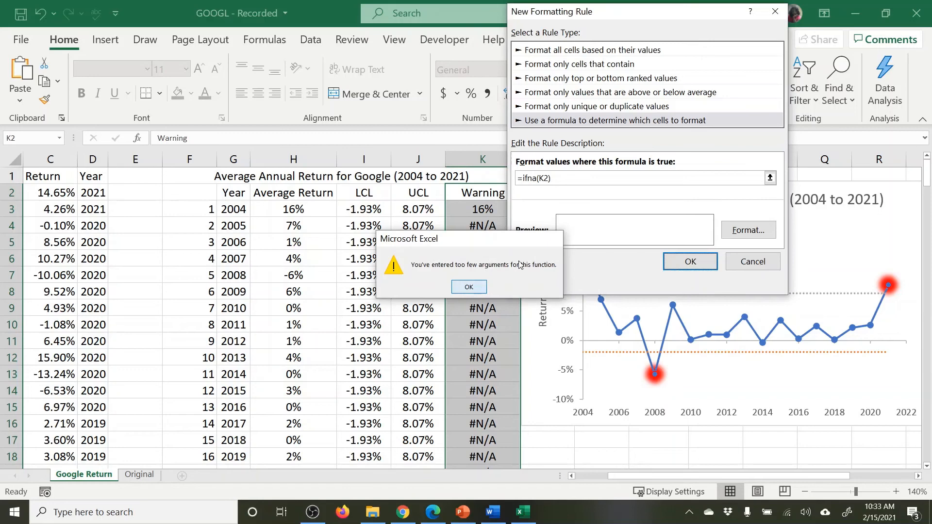
left_click(535, 180)
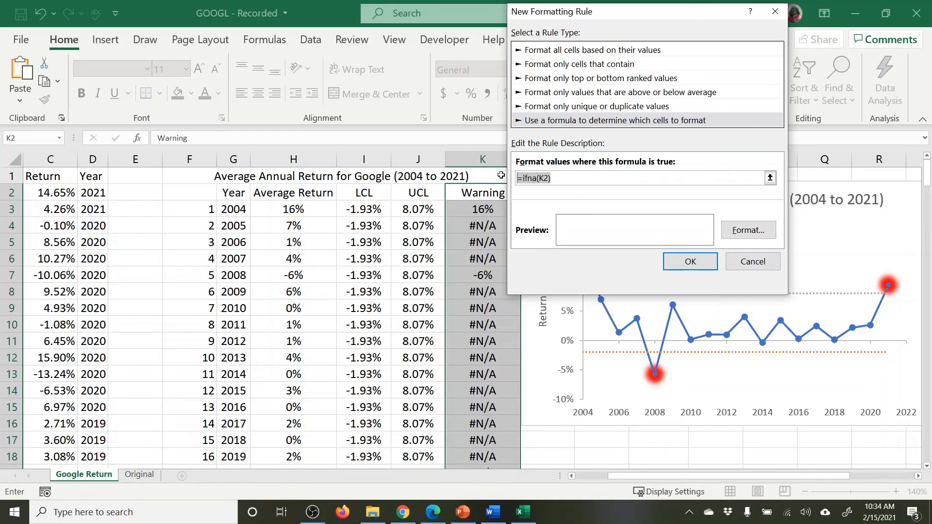
left_click(755, 263)
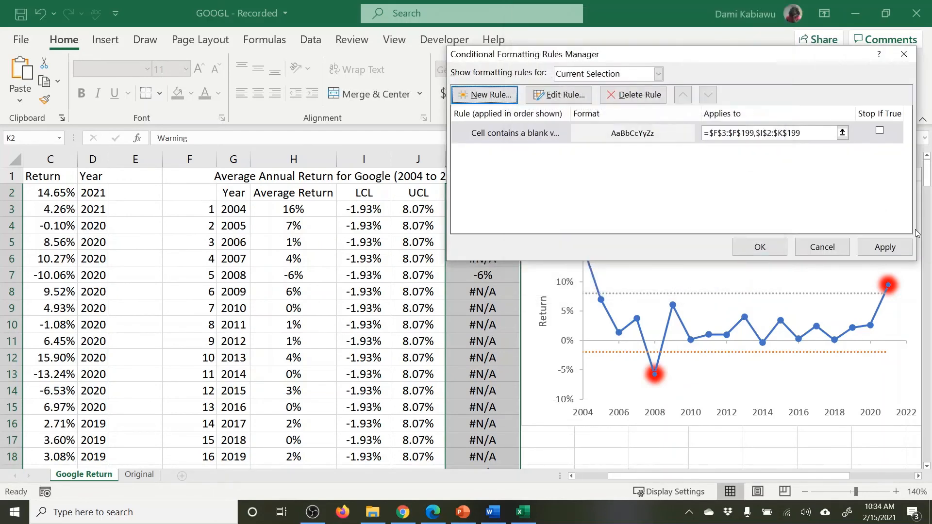
left_click(825, 246)
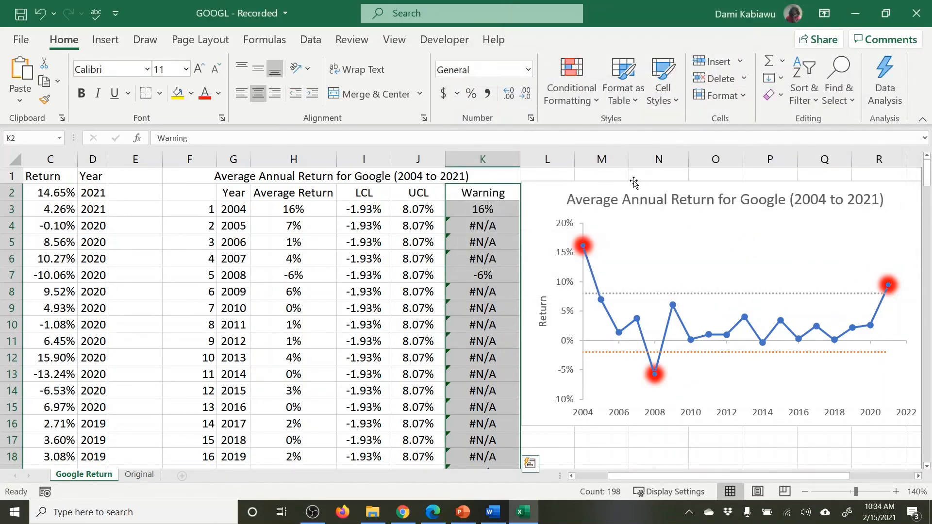
- Move the control chart sideways so that columns L and M beside the Warning column are free
left_click_drag(634, 184, 787, 188)
left_click(547, 258)
- Check which arguments IFNA and IFERROR take by starting each formula in the empty cell M5
left_click(621, 248)
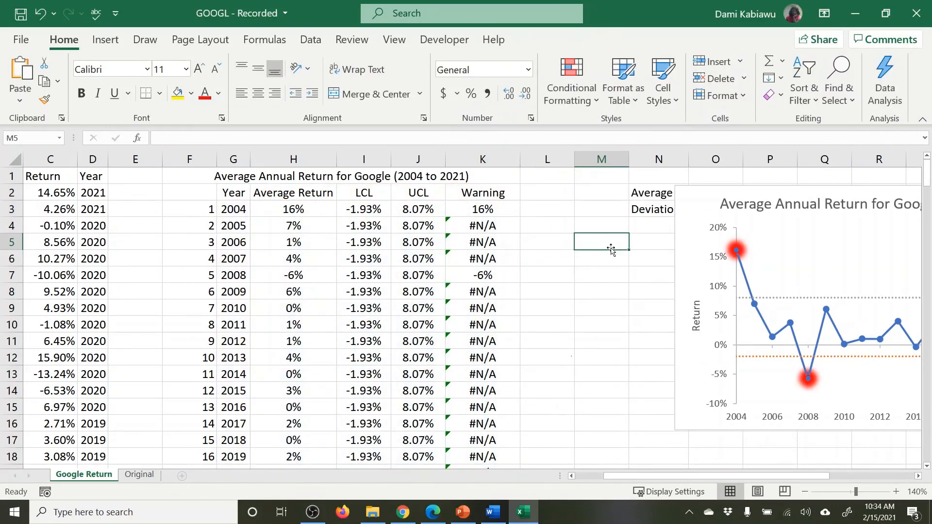
type("=if")
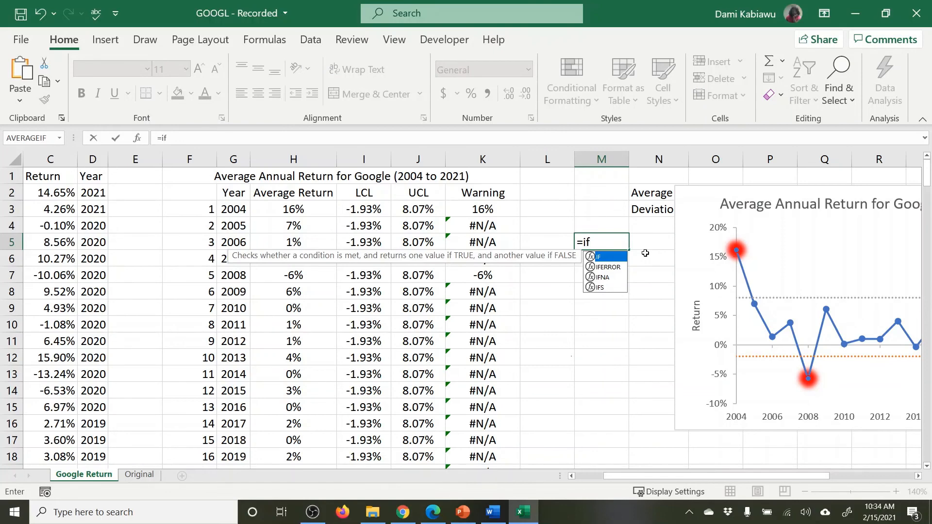
type("na")
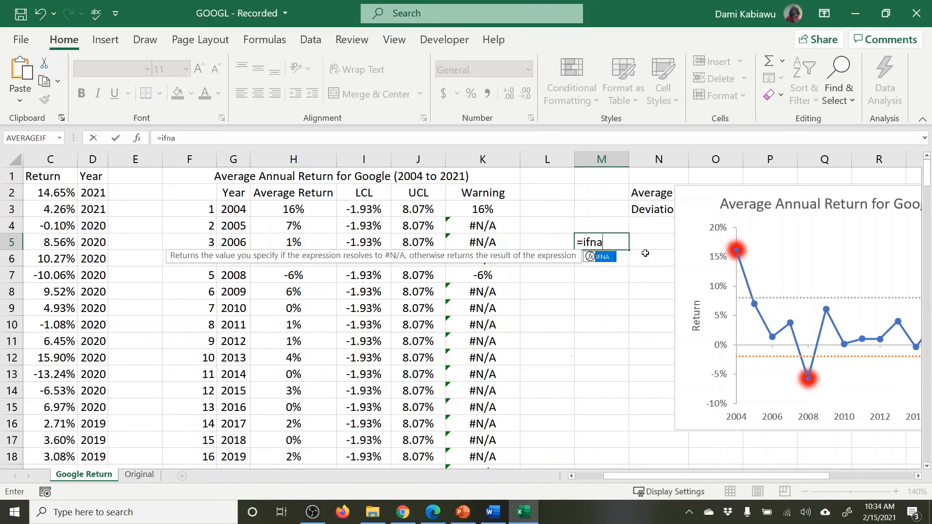
type("(")
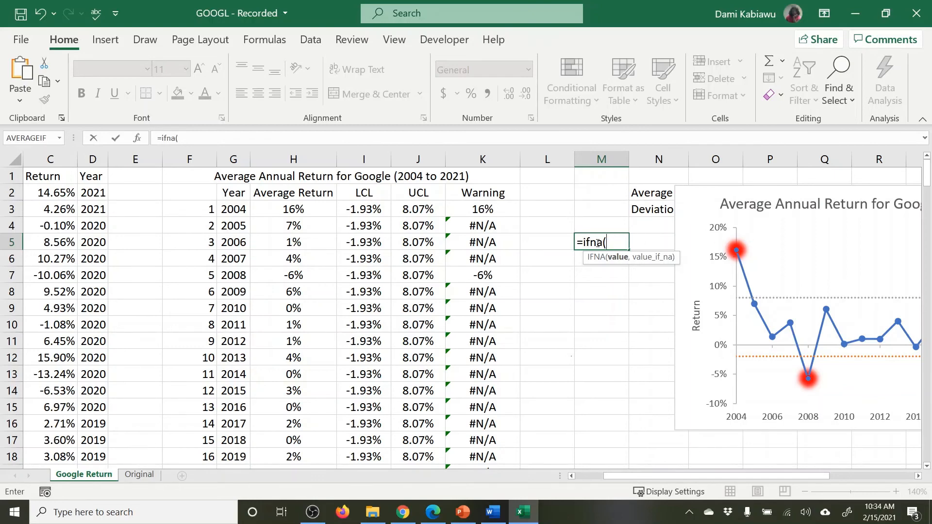
left_click_drag(632, 243, 590, 242)
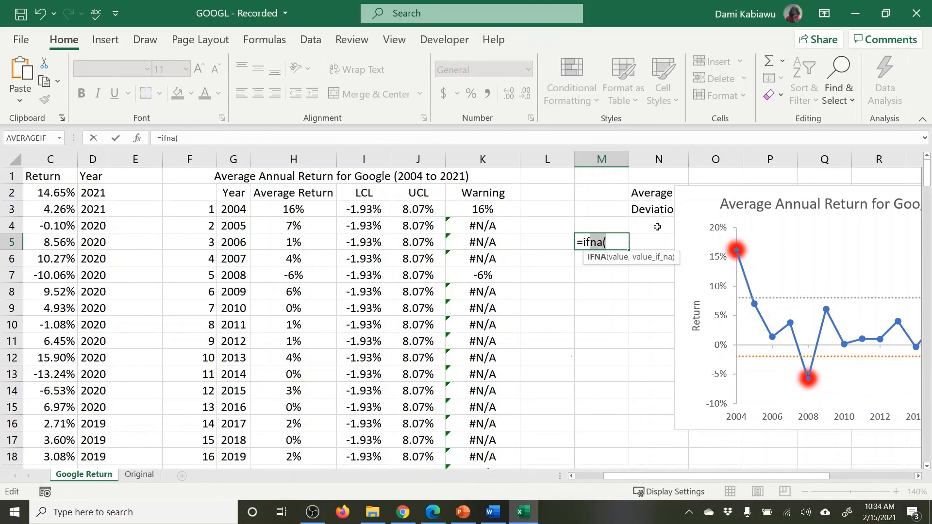
type("error")
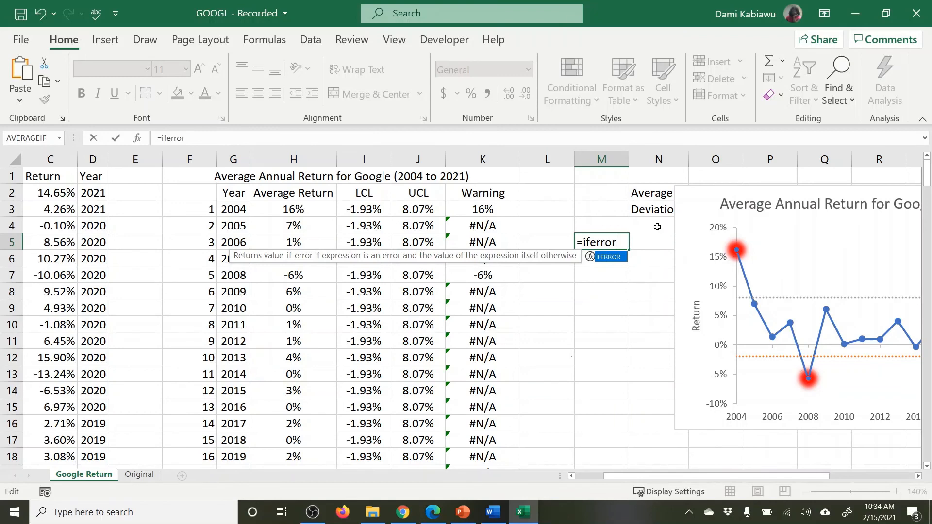
type("(")
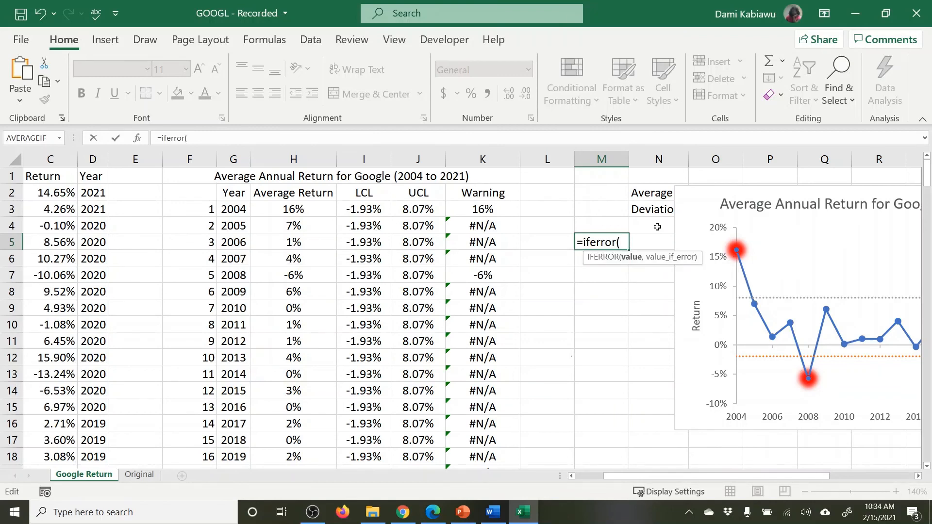
key("BackSpace")
key("BackSpace")
key("BackSpace")
key("BackSpace")
key("BackSpace")
key("BackSpace")
key("BackSpace")
key("BackSpace")
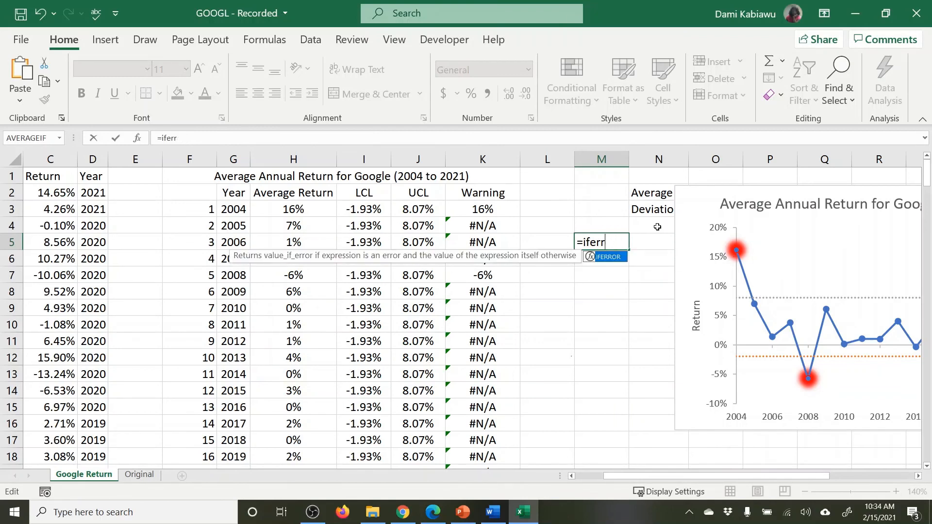
- Check which arguments ISNA takes by starting the formula in M5, and leave the cell empty
type("is")
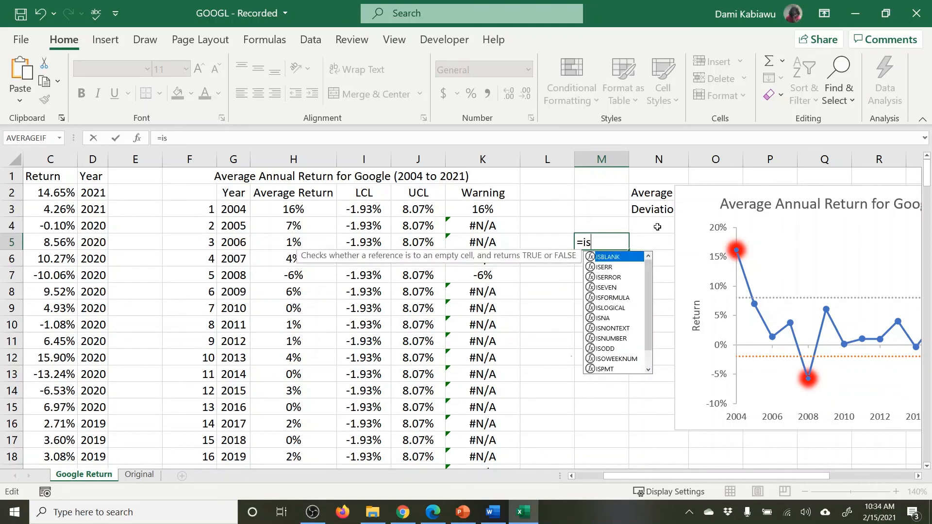
type("na(")
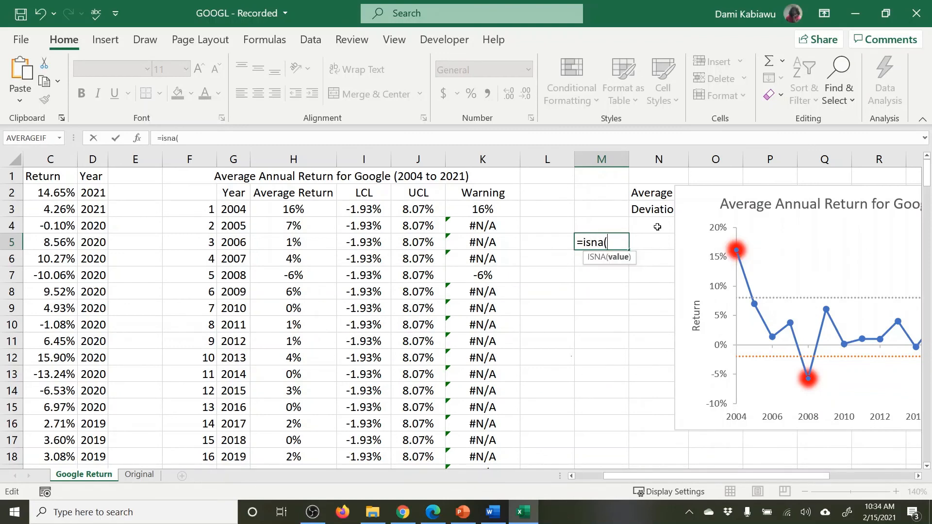
key("BackSpace")
key("BackSpace")
key("BackSpace")
key("BackSpace")
key("BackSpace")
key("BackSpace")
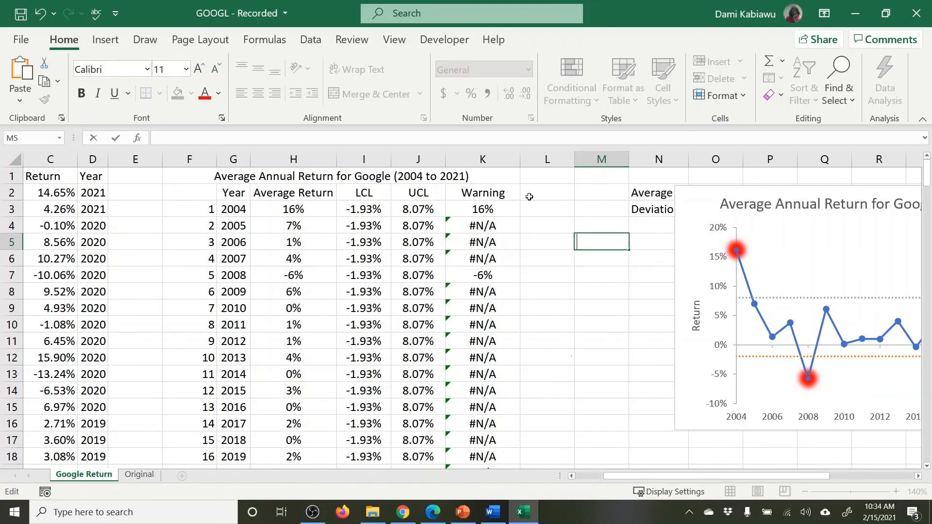
left_click(528, 178)
- Add a formula-based conditional formatting rule for K2:K199 with the formula =isna(K2), using a relative cell reference
left_click(487, 196)
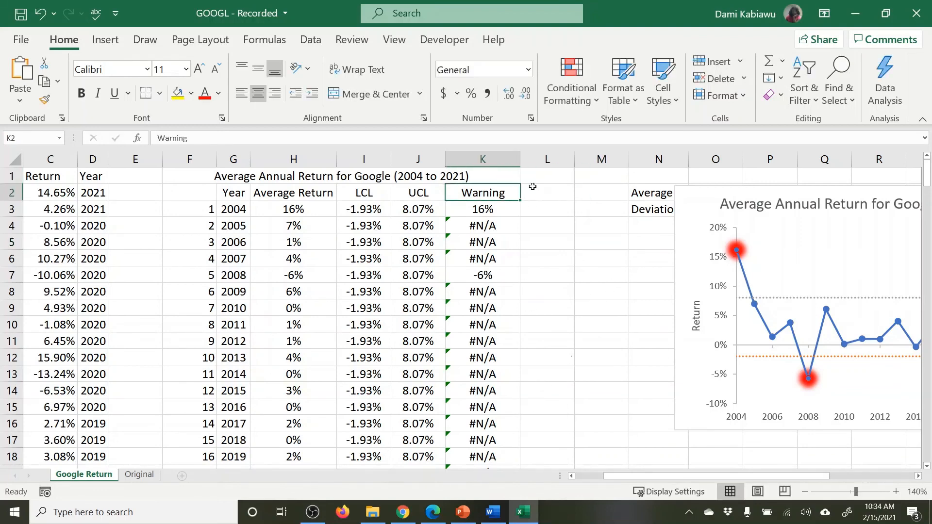
key("ctrl+shift+Down")
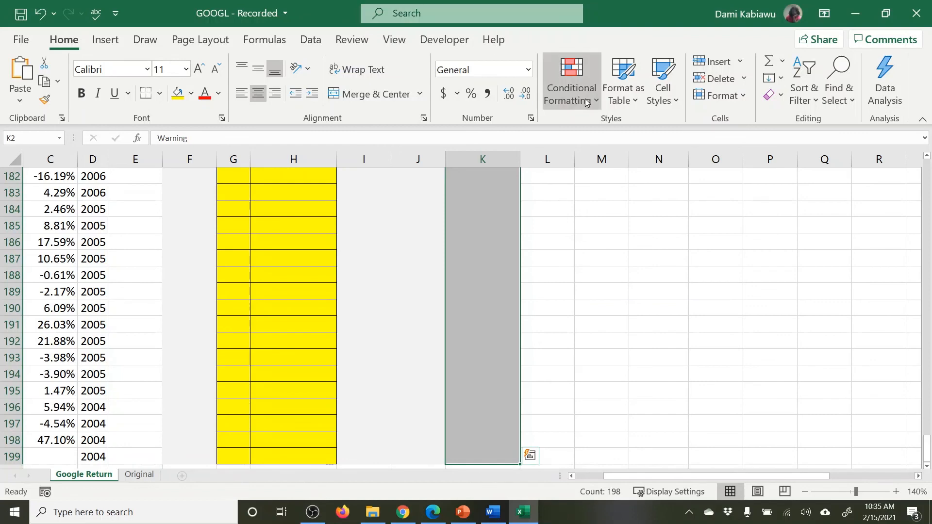
left_click(588, 90)
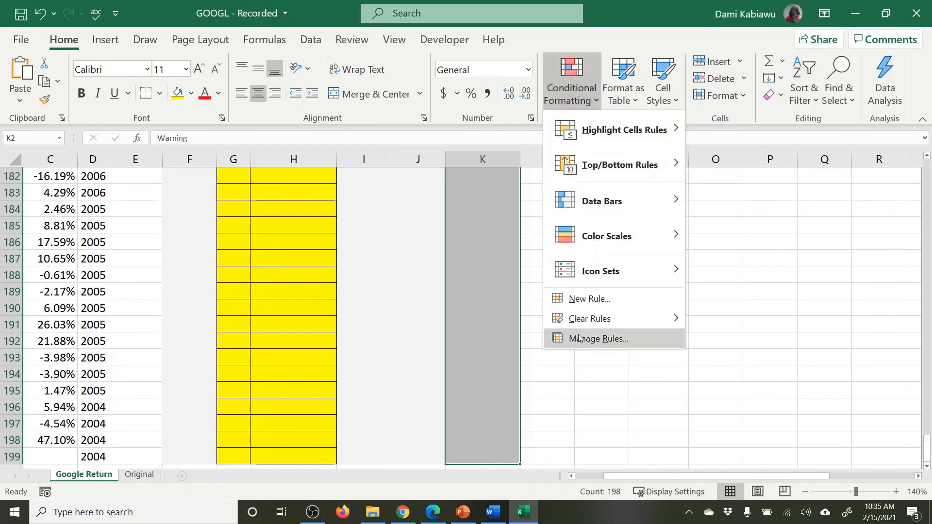
left_click(580, 299)
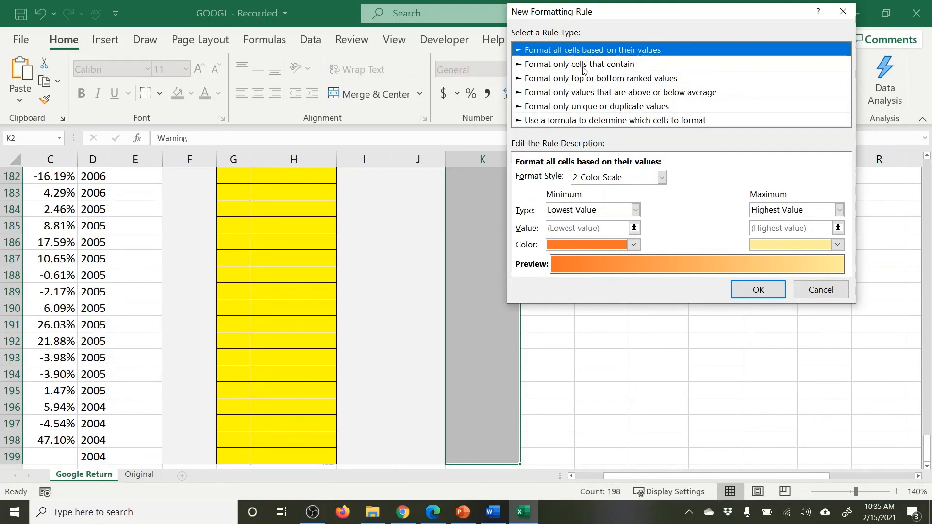
left_click(583, 121)
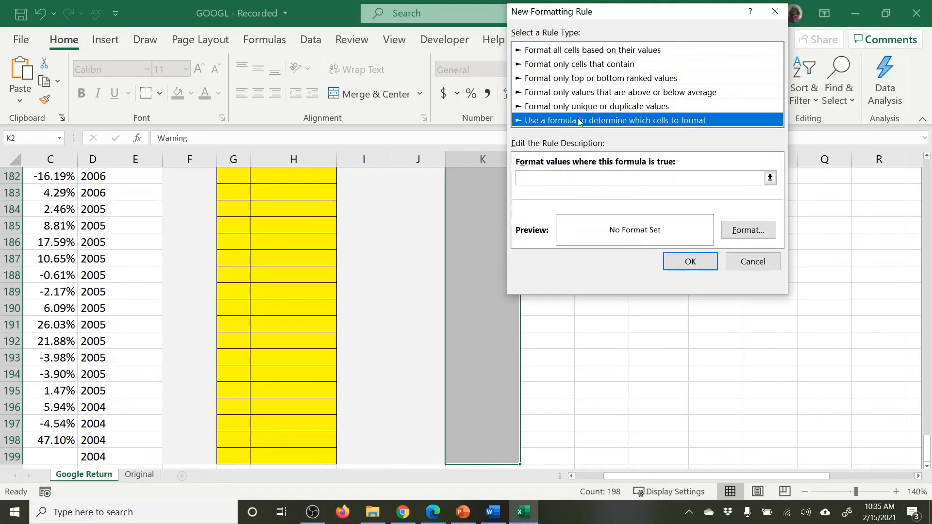
left_click(586, 178)
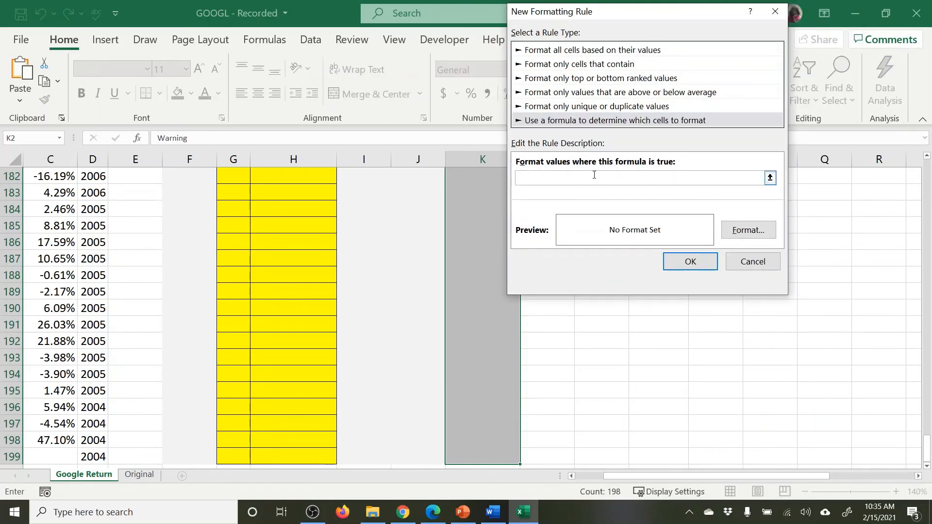
type("=isna(")
scroll(474, 271, "up", 20)
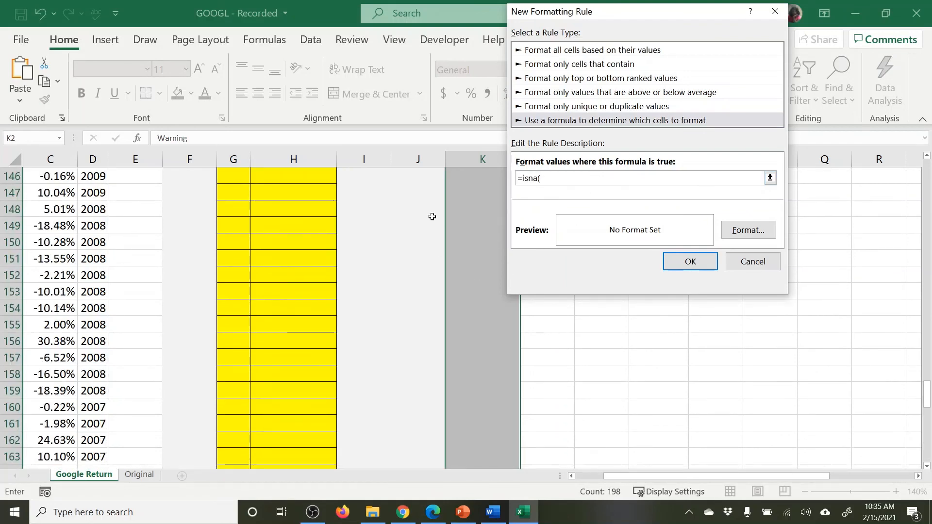
scroll(484, 213, "up", 13)
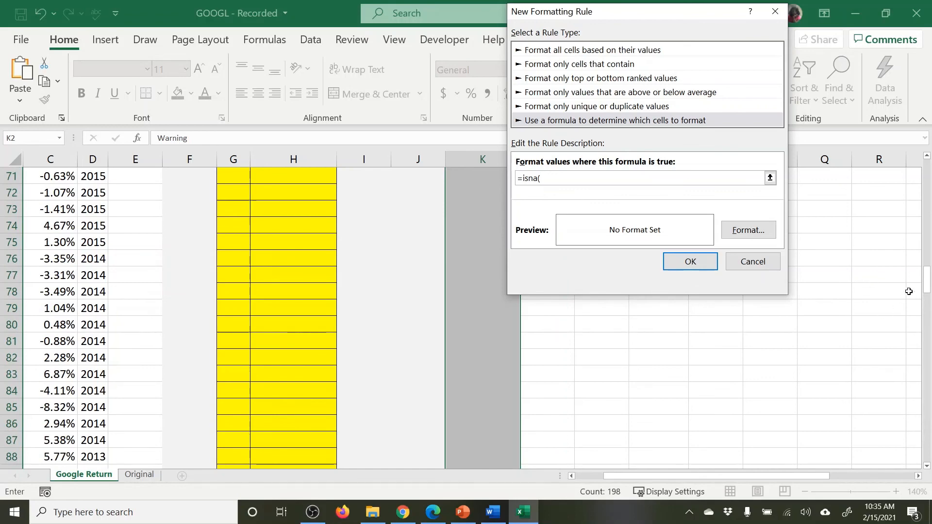
left_click_drag(927, 286, 927, 175)
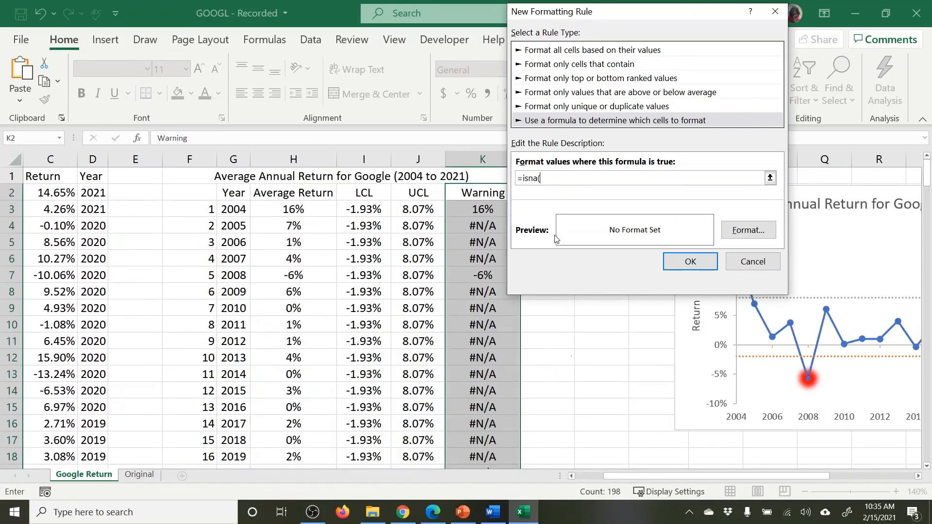
left_click(491, 200)
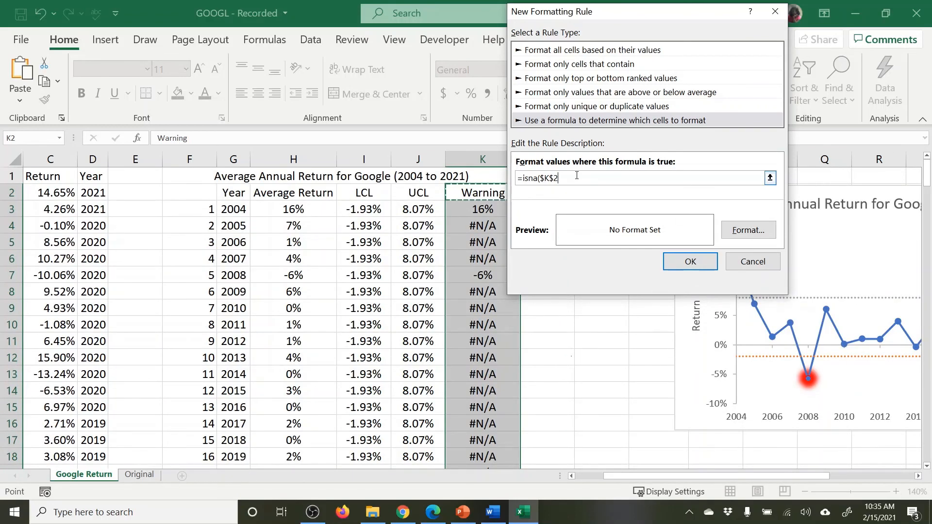
type(")")
left_click(552, 178)
key("BackSpace")
key("BackSpace")
- Set the =isna(K2) rule's font color to white and confirm the rule
left_click(743, 231)
left_click(741, 133)
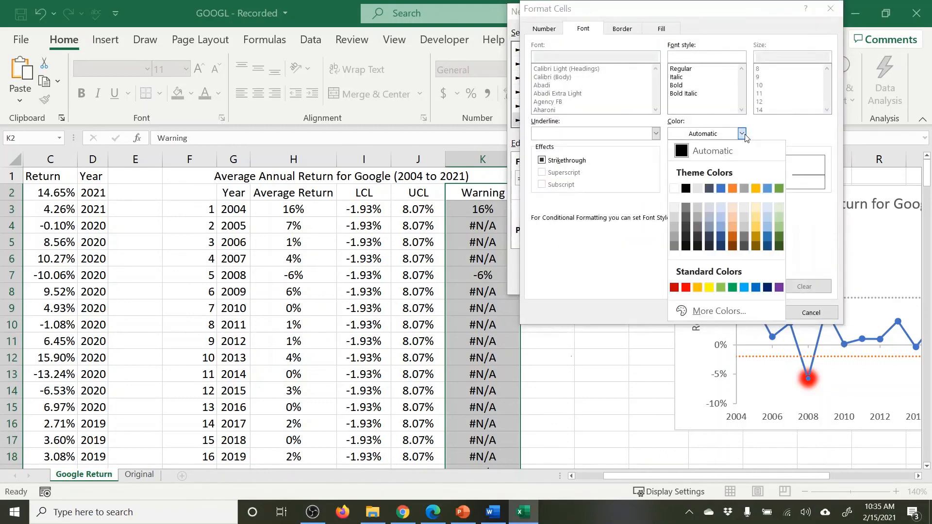
left_click(678, 195)
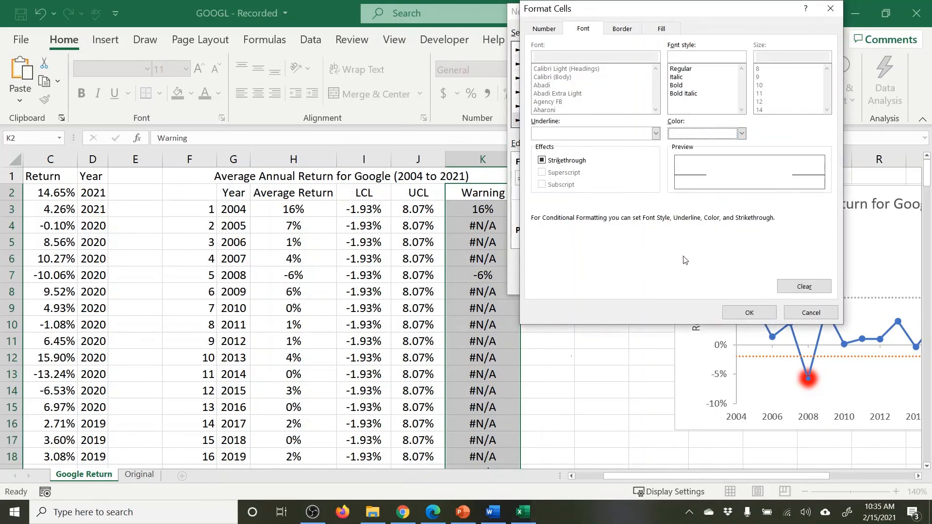
left_click(750, 313)
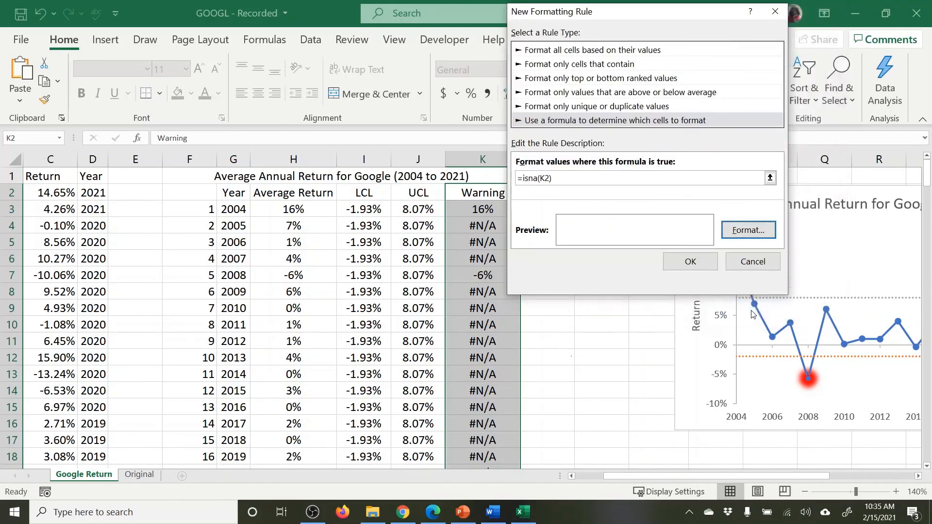
left_click(707, 264)
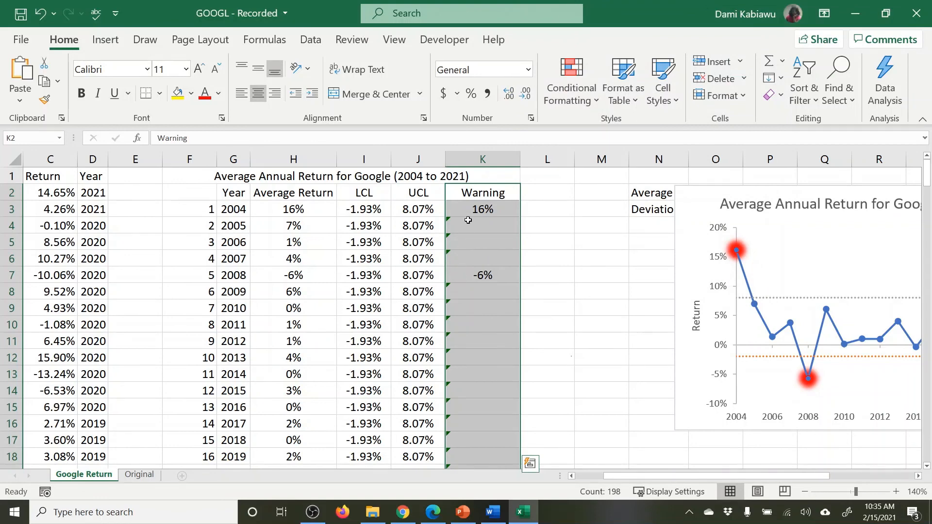
- Ignore the value-not-available error flagged on Warning cell K4
left_click(452, 221)
left_click(438, 226)
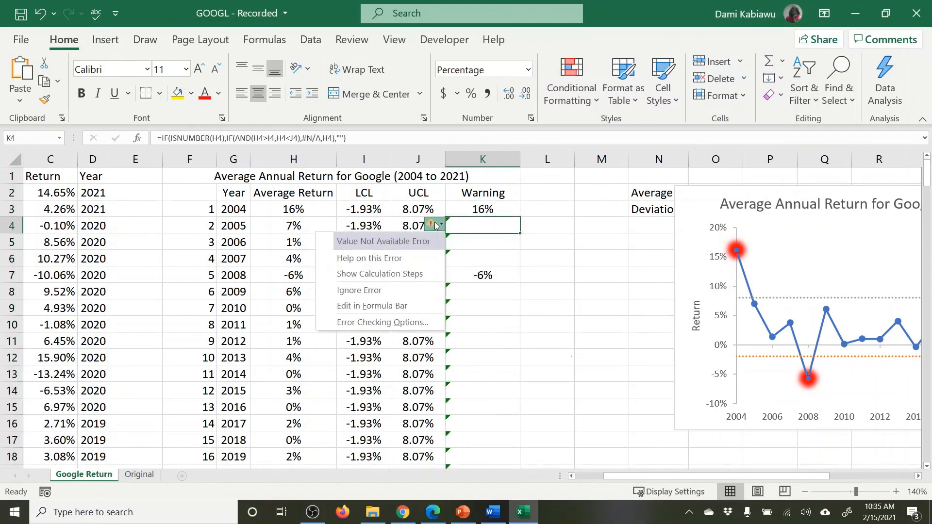
left_click(391, 287)
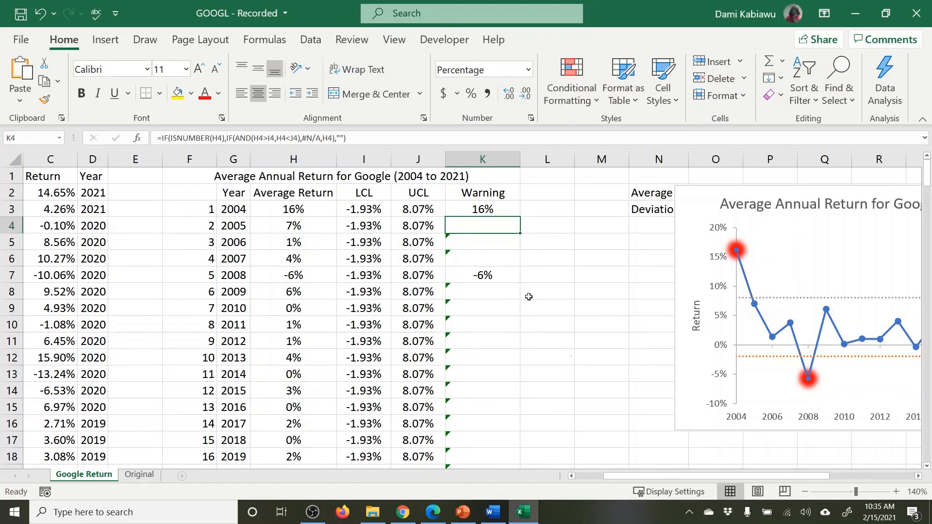
left_click(483, 195)
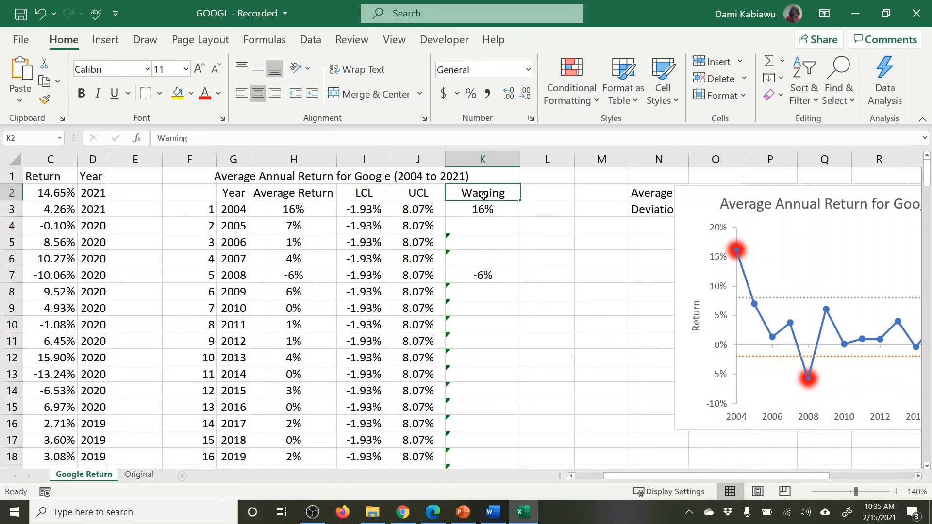
key("ctrl+shift+Down")
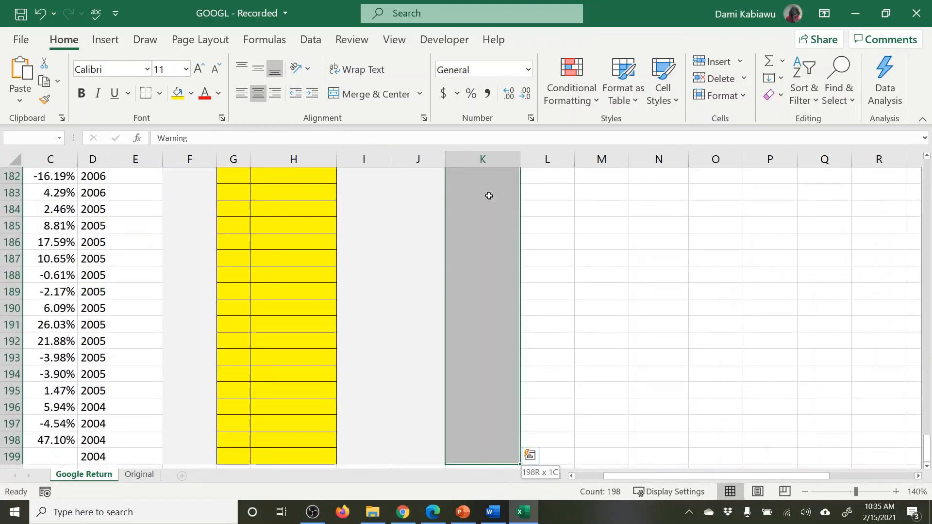
scroll(655, 270, "up", 13)
scroll(652, 267, "up", 20)
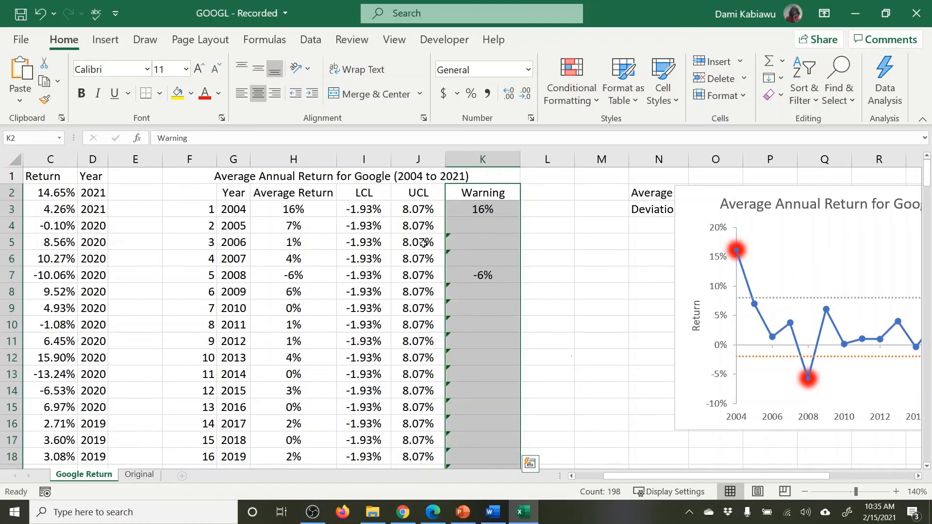
- Ignore the value-not-available error flagged on Warning cell K5
left_click(450, 242)
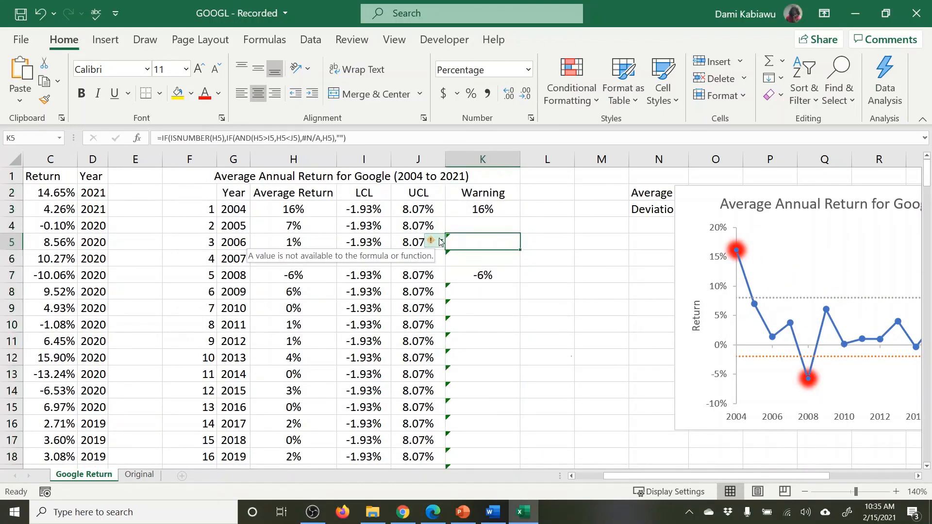
left_click(434, 241)
left_click(358, 306)
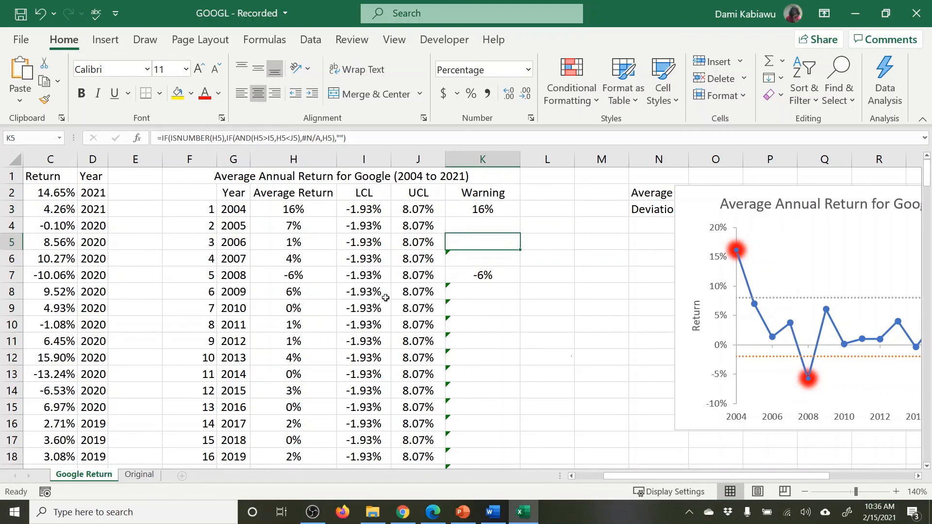
left_click(465, 257)
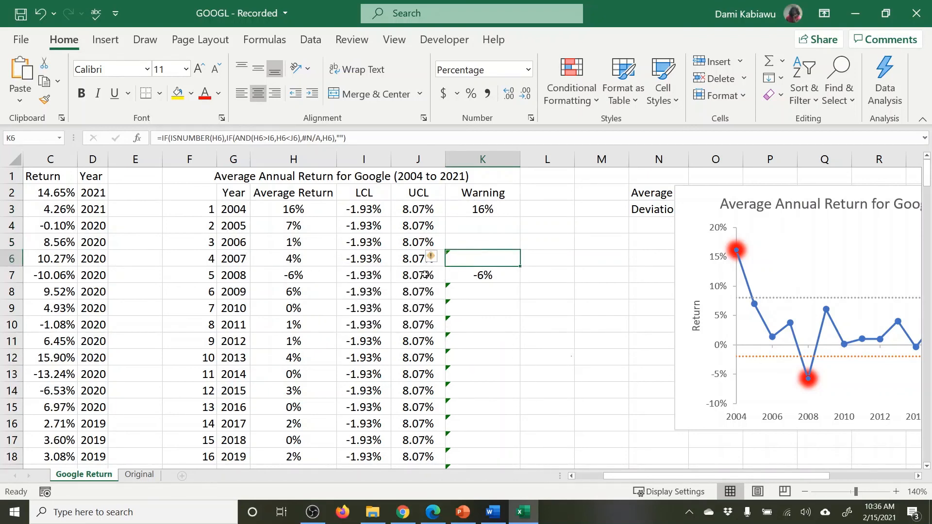
left_click(431, 247)
left_click(468, 260)
left_click(613, 274)
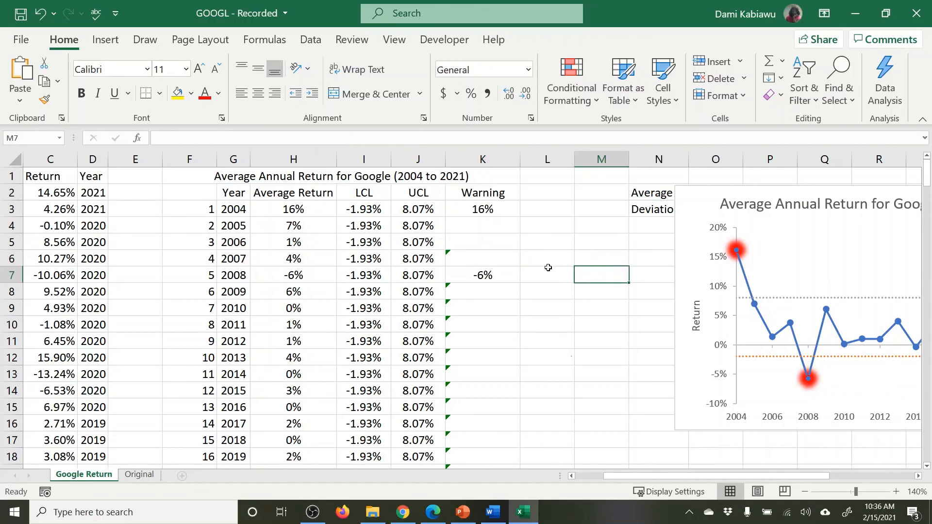
- Autofit the width of the Warning column K to its contents
double_click(520, 159)
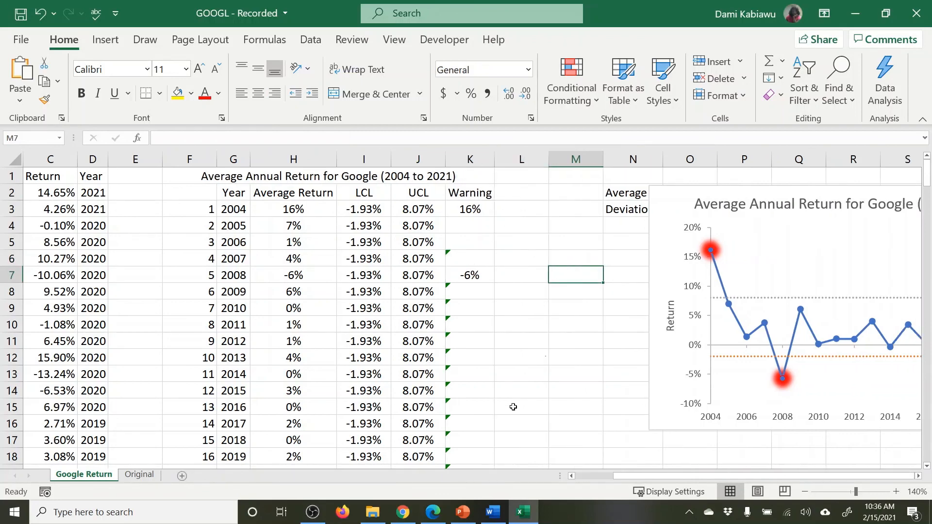
left_click(510, 294)
left_click(490, 258)
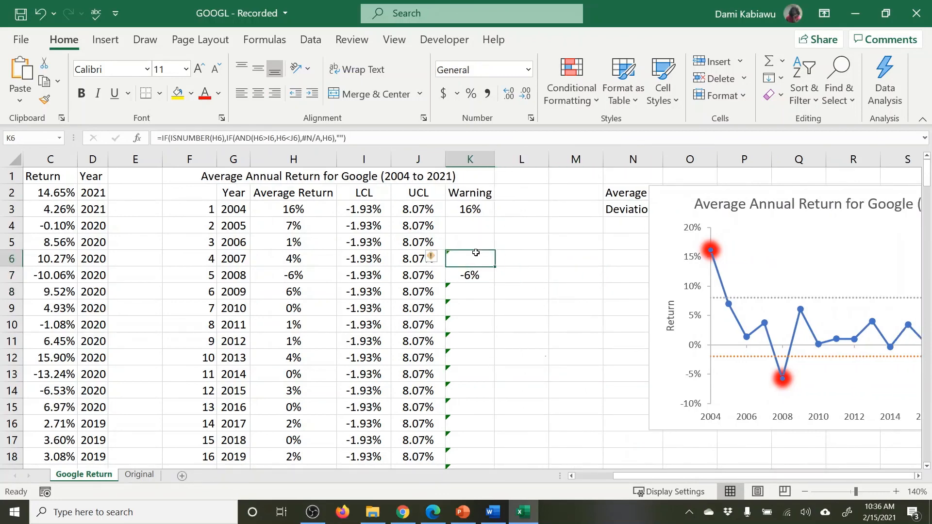
left_click(435, 262)
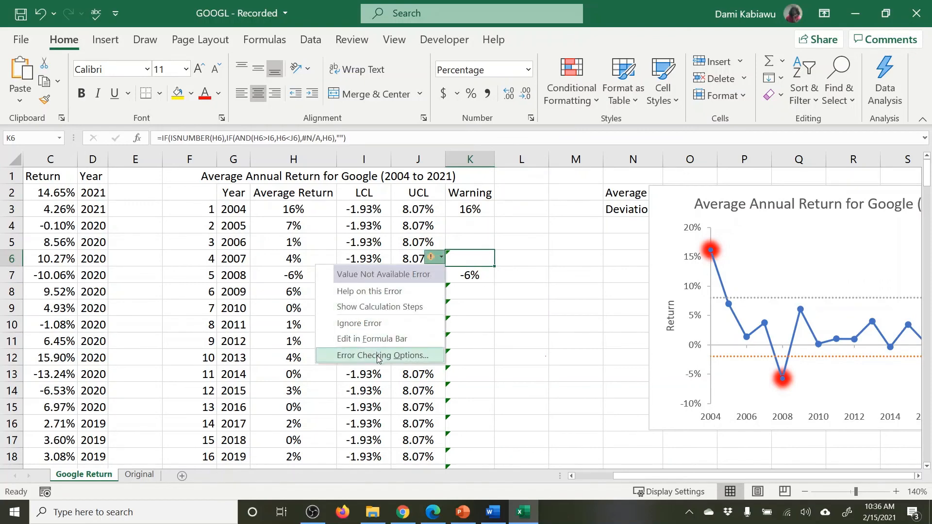
left_click(553, 314)
- Ignore the value-not-available errors flagged on Warning cells K6:K18 together, and on K19 separately
left_click_drag(483, 257, 469, 193)
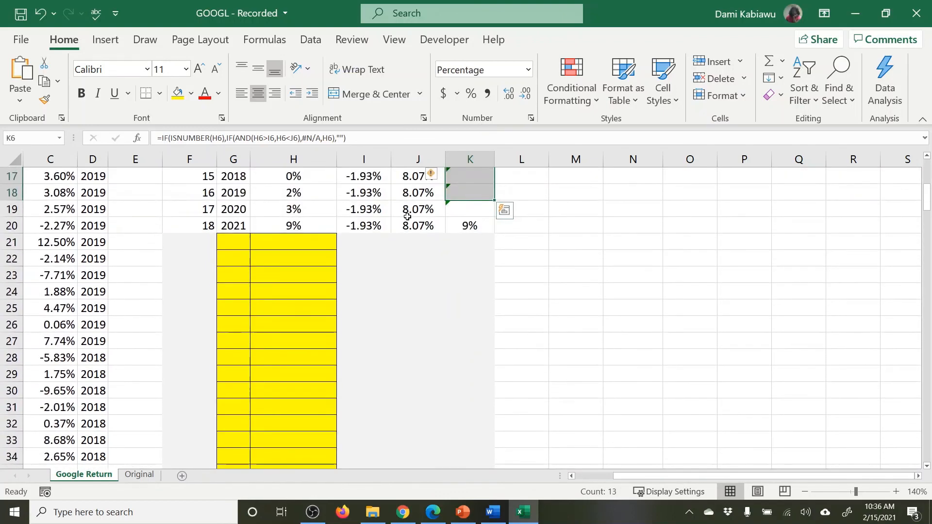
left_click(437, 177)
left_click(350, 242)
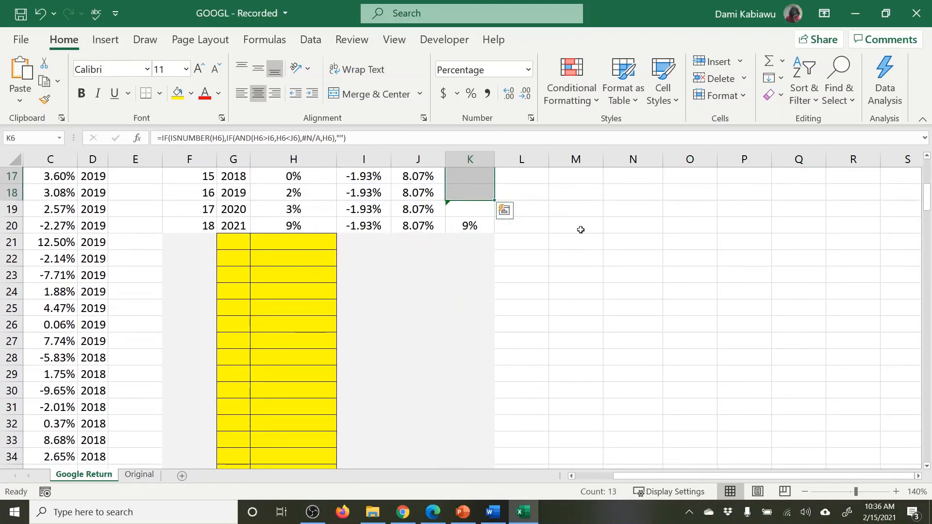
left_click(478, 209)
left_click(433, 210)
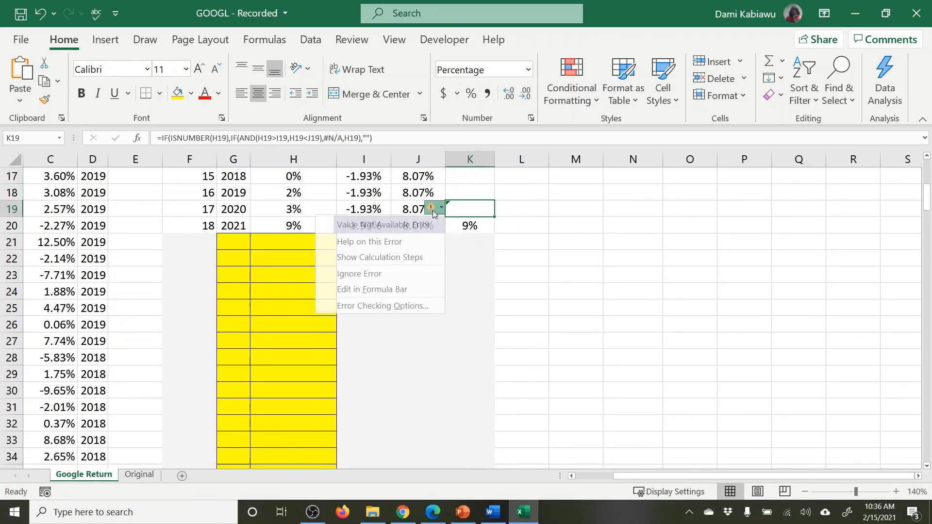
left_click(615, 261)
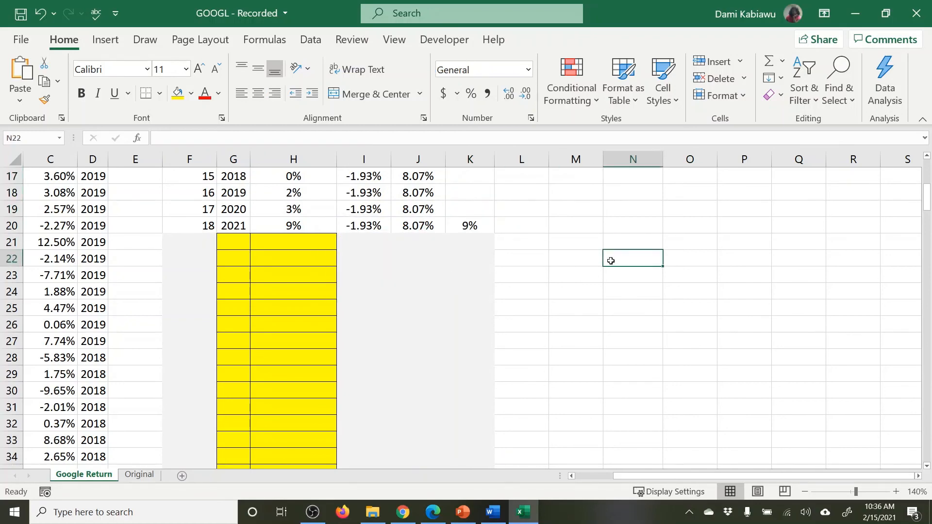
- Move the average annual return chart closer to the data table, with its edge reaching over the Warning column
scroll(615, 260, "up", 5)
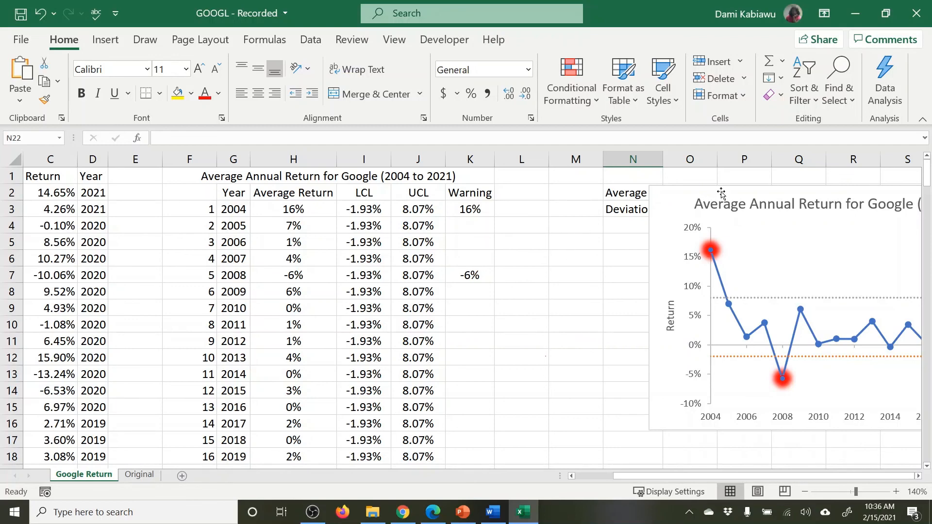
left_click_drag(717, 190, 531, 193)
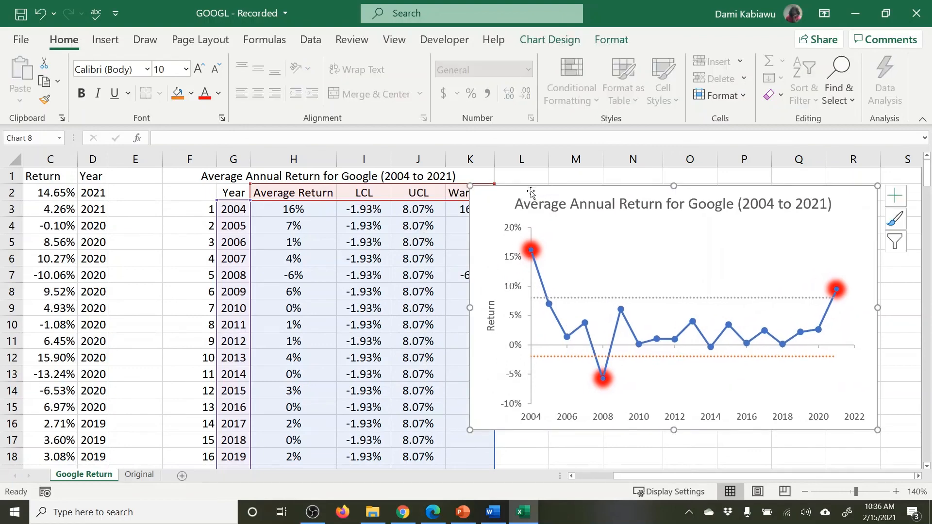